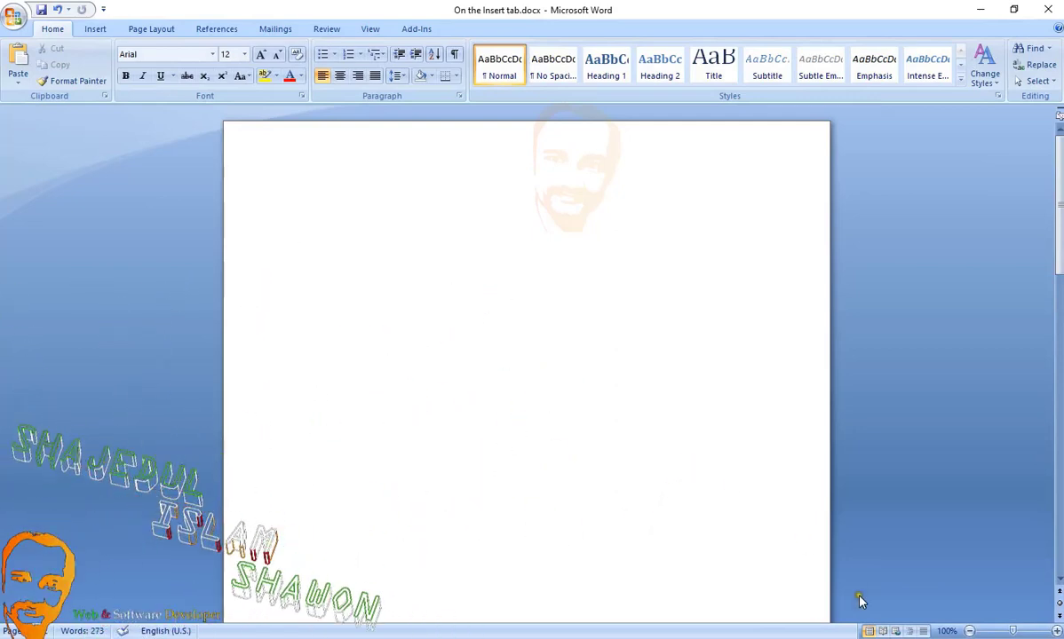
Look through the Word tutorial's Borders & Shades and Advanced Operations link lists
{"action": "left_click", "coordinate": [748, 593]}
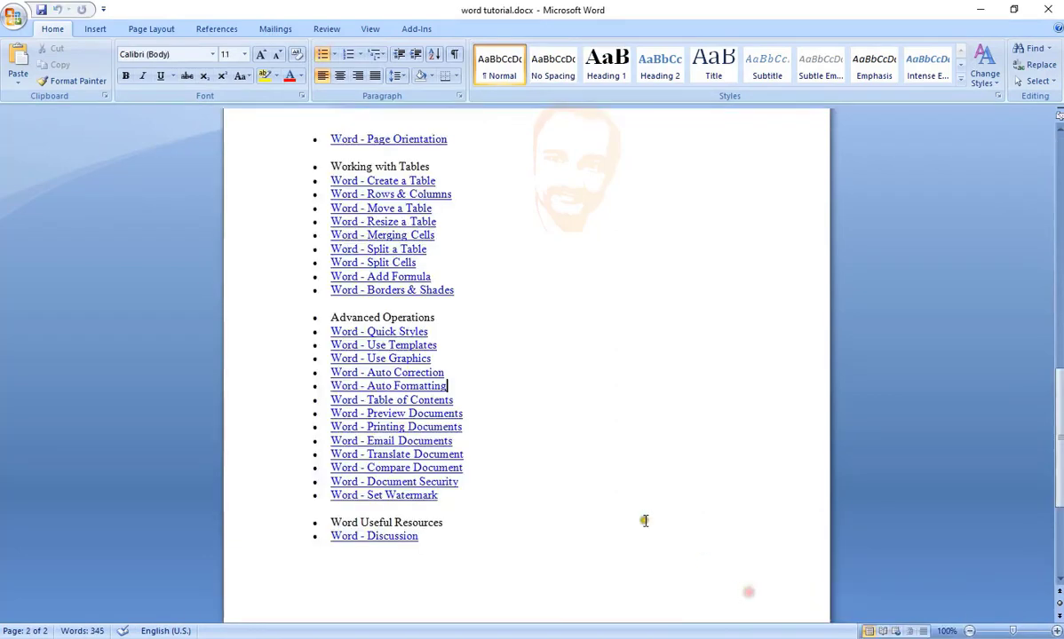
{"action": "scroll", "coordinate": [530, 468], "scroll_direction": "up", "scroll_amount": 1}
{"action": "scroll", "coordinate": [529, 468], "scroll_direction": "up", "scroll_amount": 1}
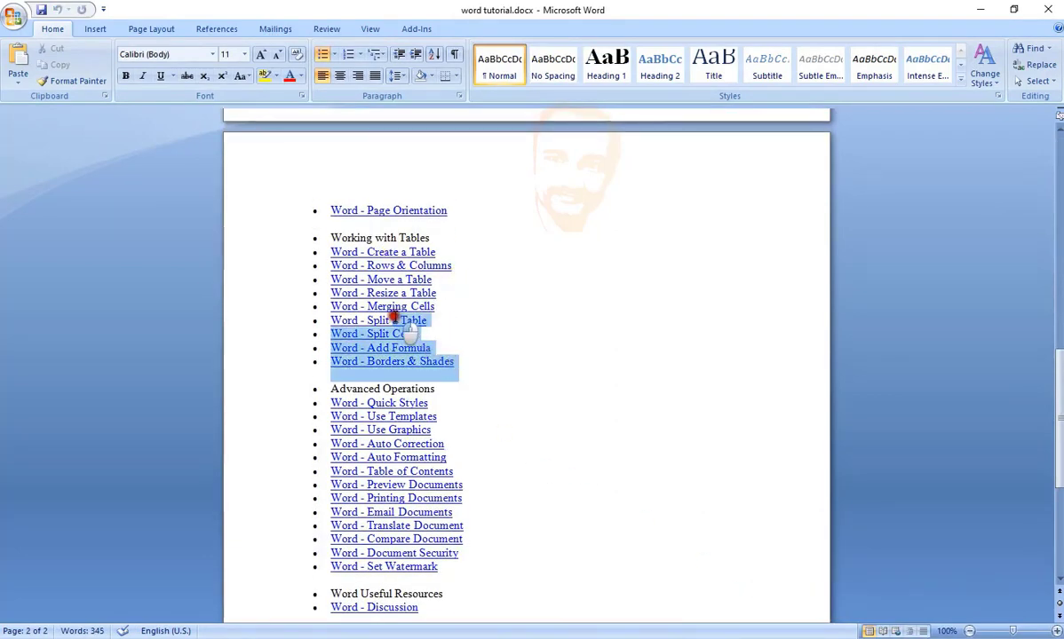
{"action": "left_click_drag", "start_coordinate": [459, 361], "coordinate": [404, 308]}
{"action": "left_click", "coordinate": [437, 306]}
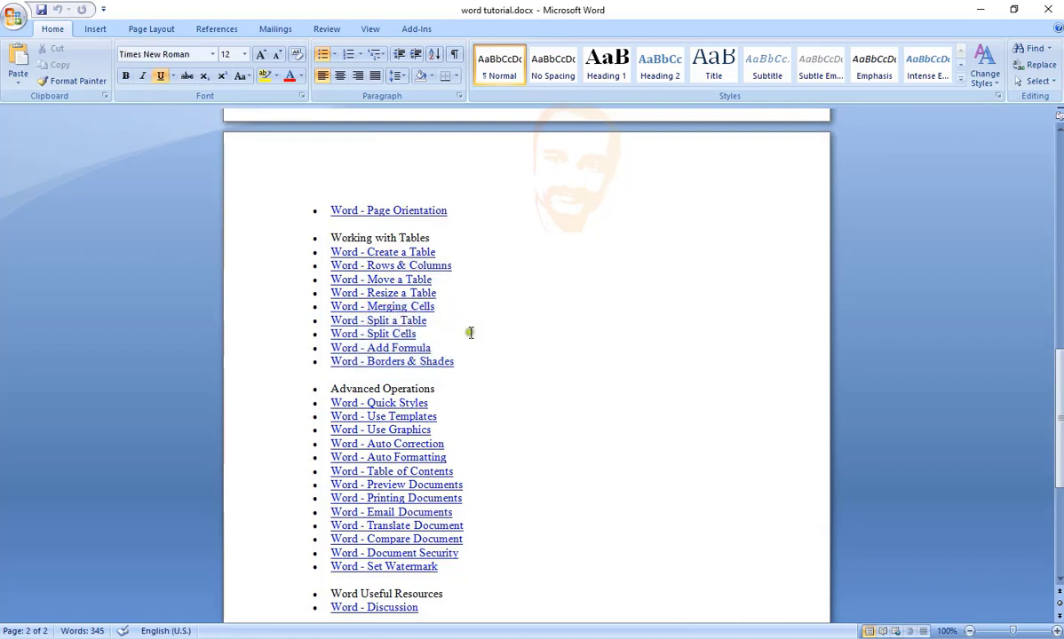
{"action": "scroll", "coordinate": [467, 326], "scroll_direction": "down", "scroll_amount": 1}
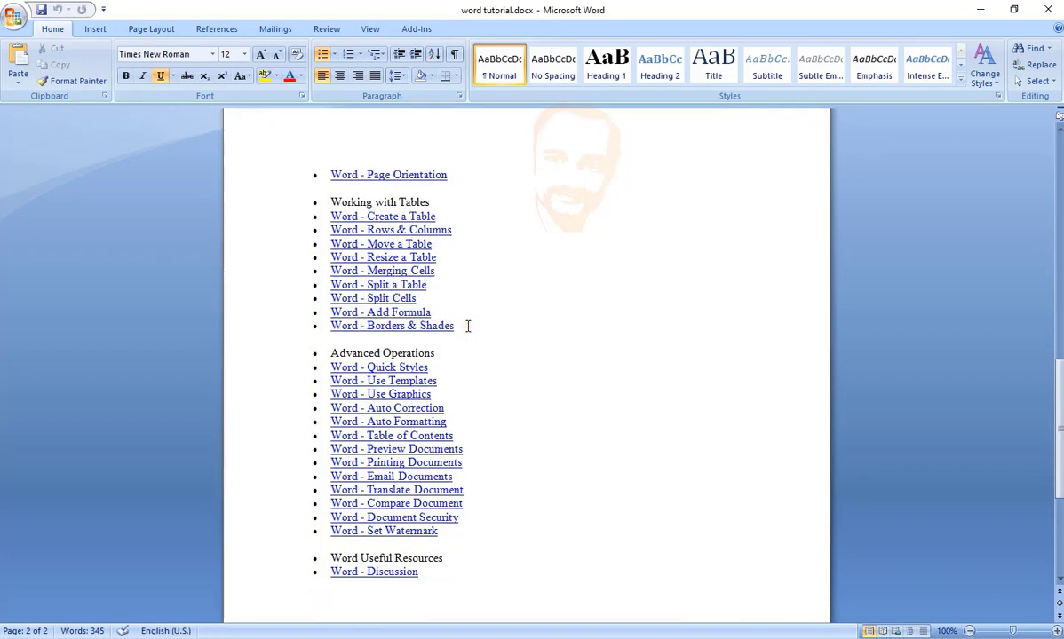
{"action": "left_click_drag", "start_coordinate": [330, 353], "coordinate": [468, 499]}
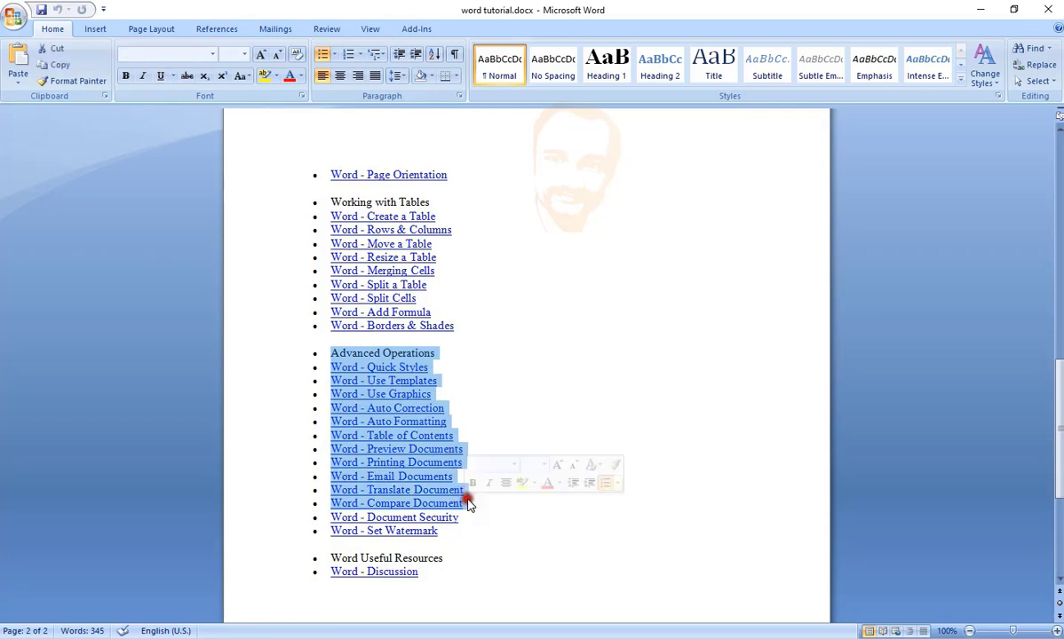
{"action": "left_click", "coordinate": [565, 390]}
{"action": "scroll", "coordinate": [568, 391], "scroll_direction": "down", "scroll_amount": 2}
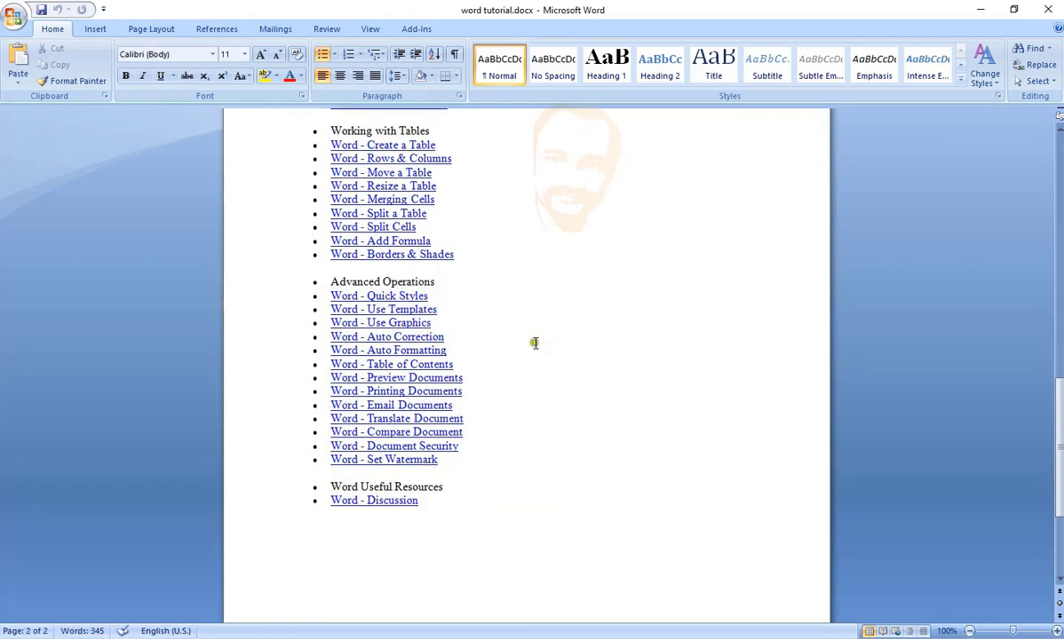
{"action": "left_click_drag", "start_coordinate": [505, 415], "coordinate": [418, 302]}
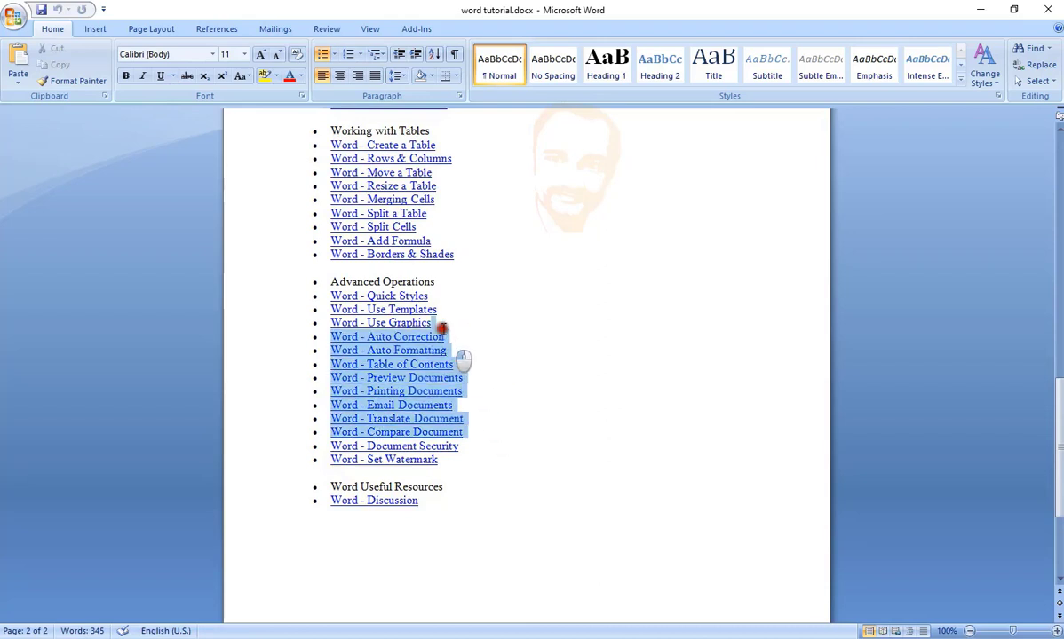
{"action": "left_click", "coordinate": [634, 276]}
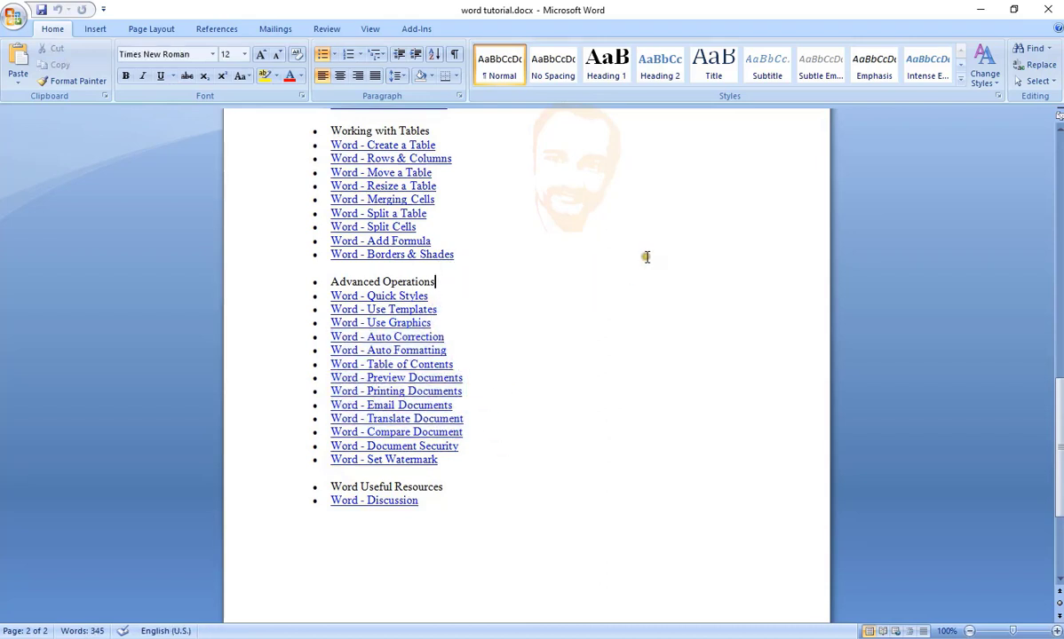
{"action": "left_click", "coordinate": [980, 10]}
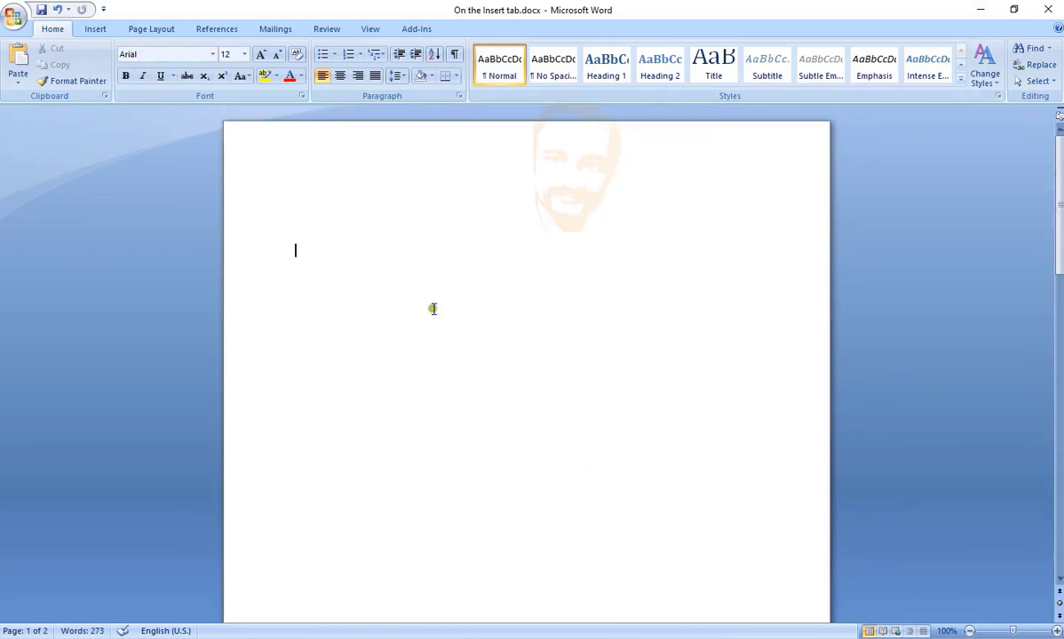
Insert a blank page into 'On the Insert tab.docx', then bring up the Office menu's recent documents
{"action": "double_click", "coordinate": [278, 200]}
{"action": "left_click", "coordinate": [362, 218]}
{"action": "left_click", "coordinate": [15, 18]}
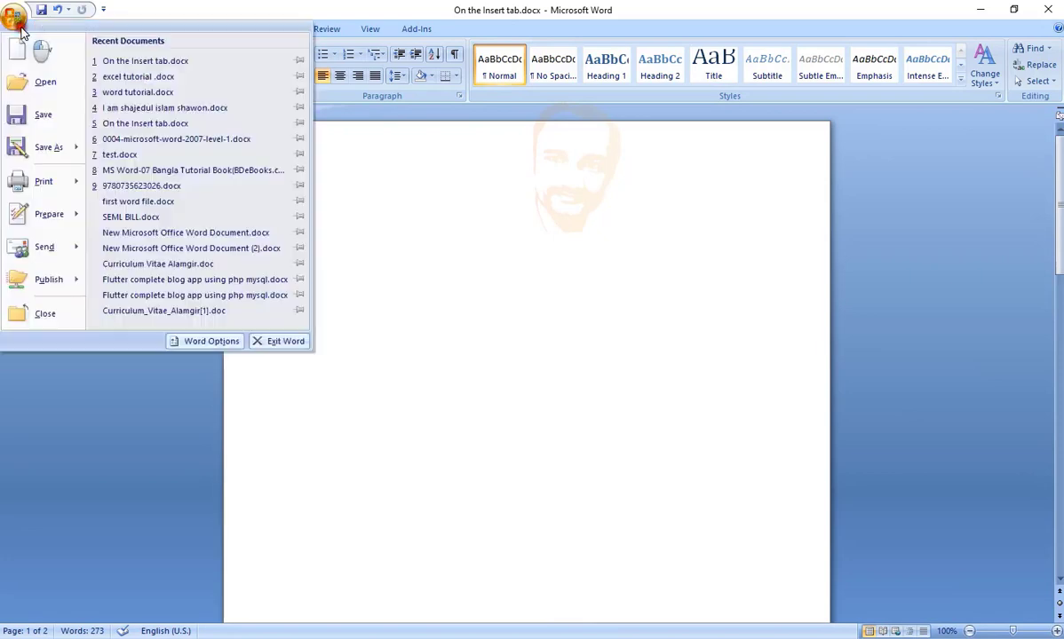
{"action": "left_click", "coordinate": [292, 7]}
{"action": "left_click", "coordinate": [91, 27]}
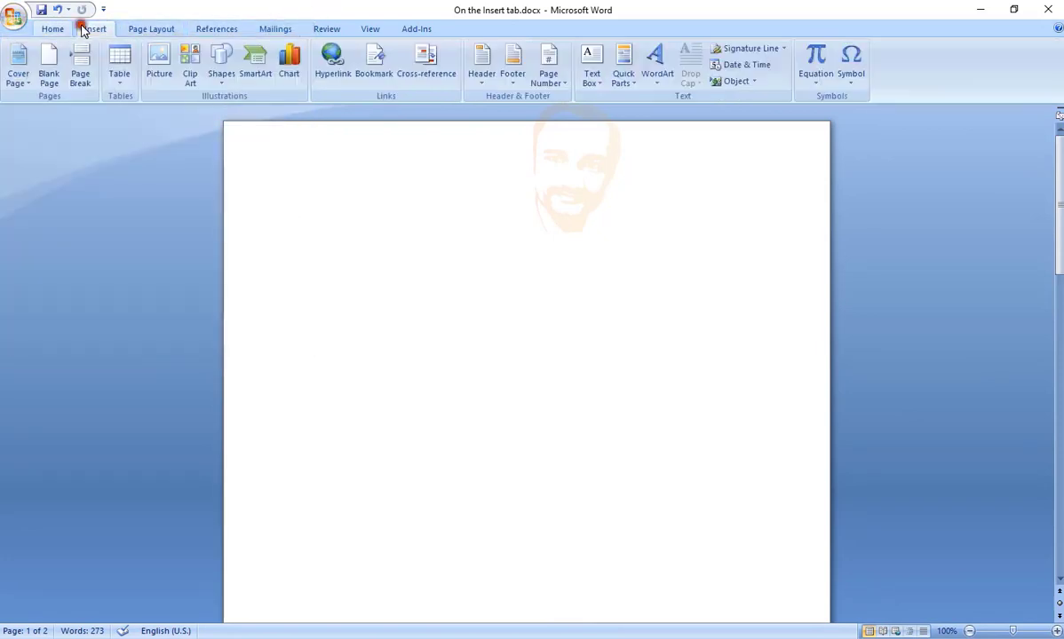
{"action": "left_click", "coordinate": [51, 84]}
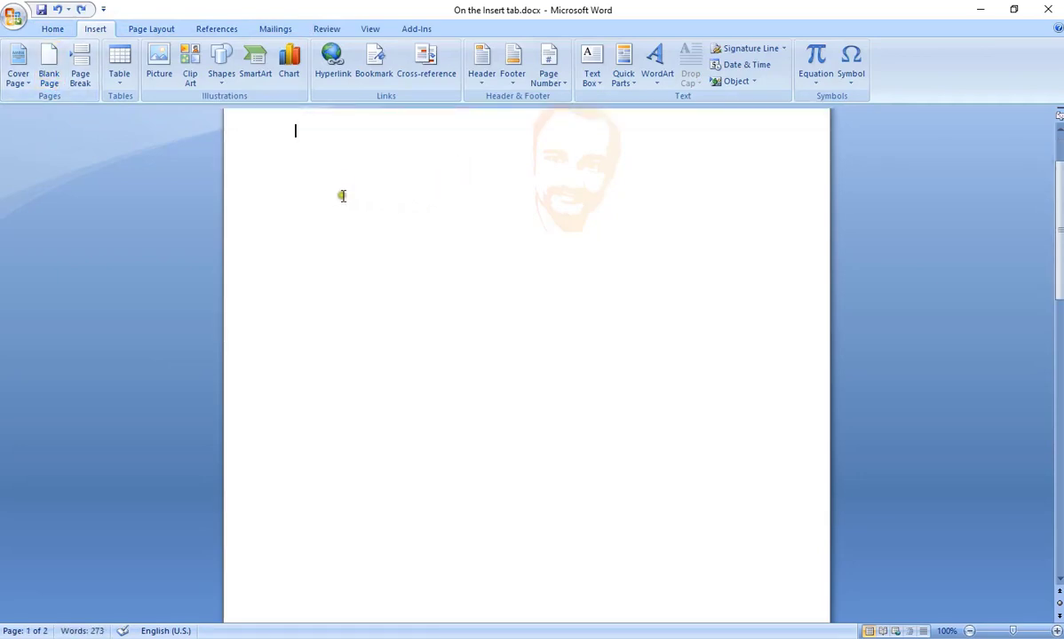
{"action": "scroll", "coordinate": [391, 235], "scroll_direction": "up", "scroll_amount": 2}
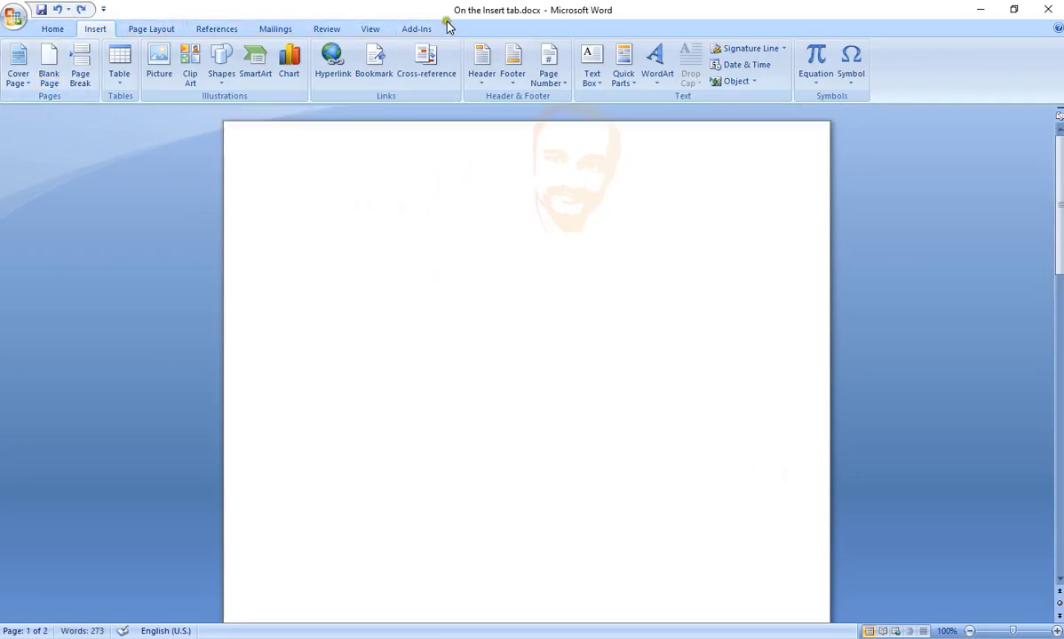
{"action": "left_click", "coordinate": [51, 28]}
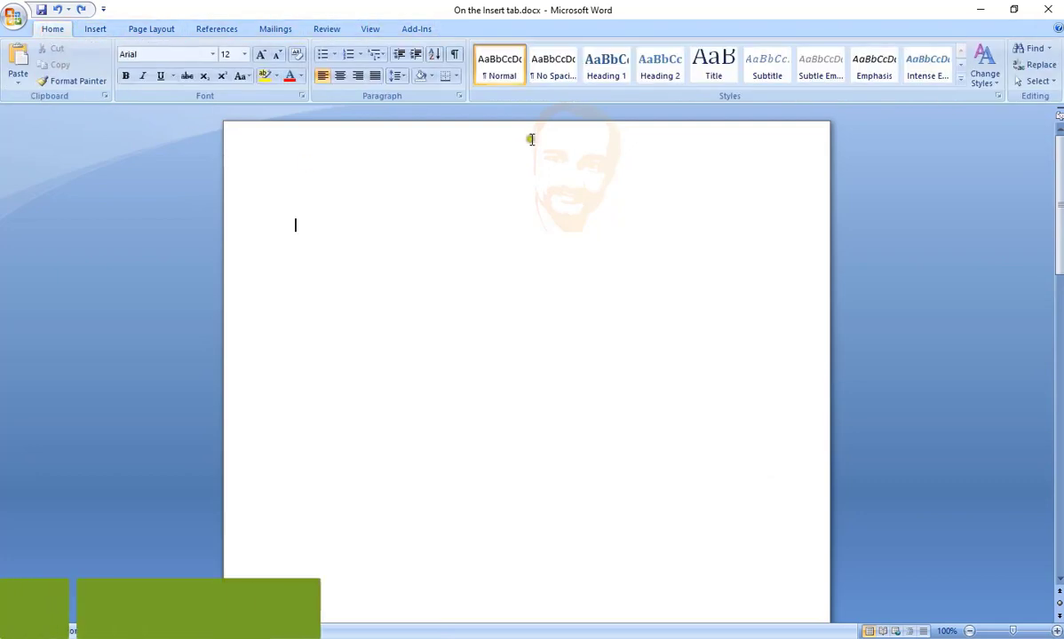
{"action": "left_click", "coordinate": [14, 16]}
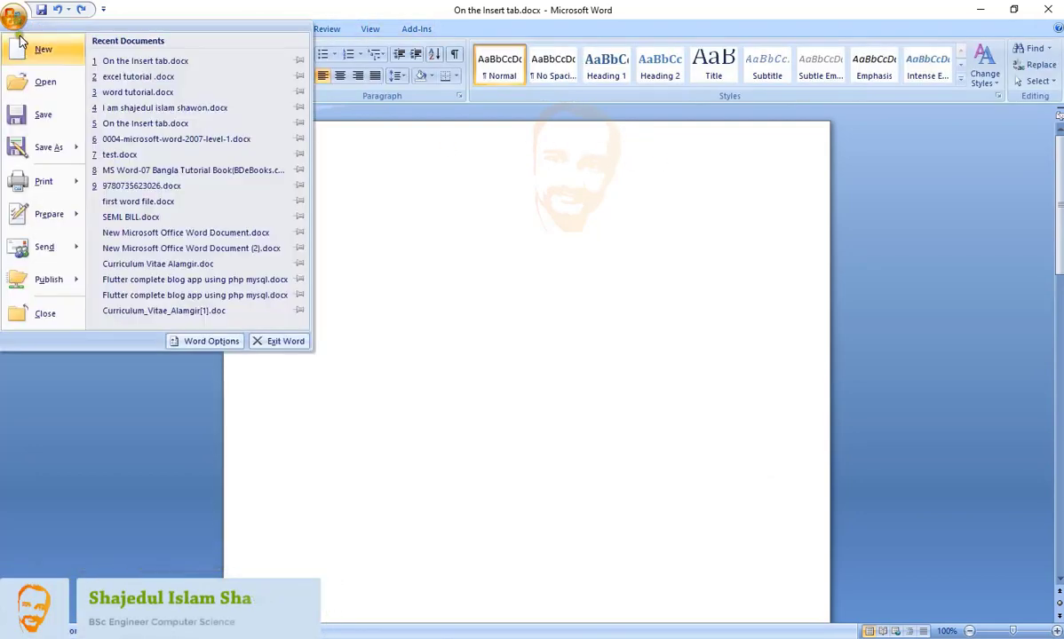
Start a new document and look through Featured, Award certificates and My templates in the gallery
{"action": "left_click", "coordinate": [44, 65]}
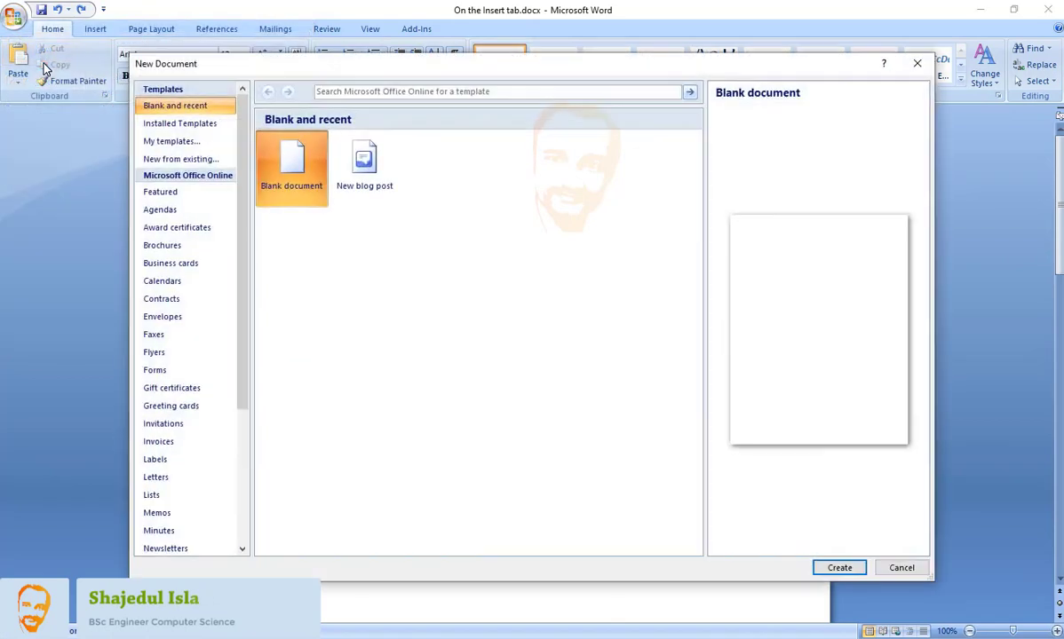
{"action": "left_click", "coordinate": [165, 193]}
{"action": "left_click", "coordinate": [169, 228]}
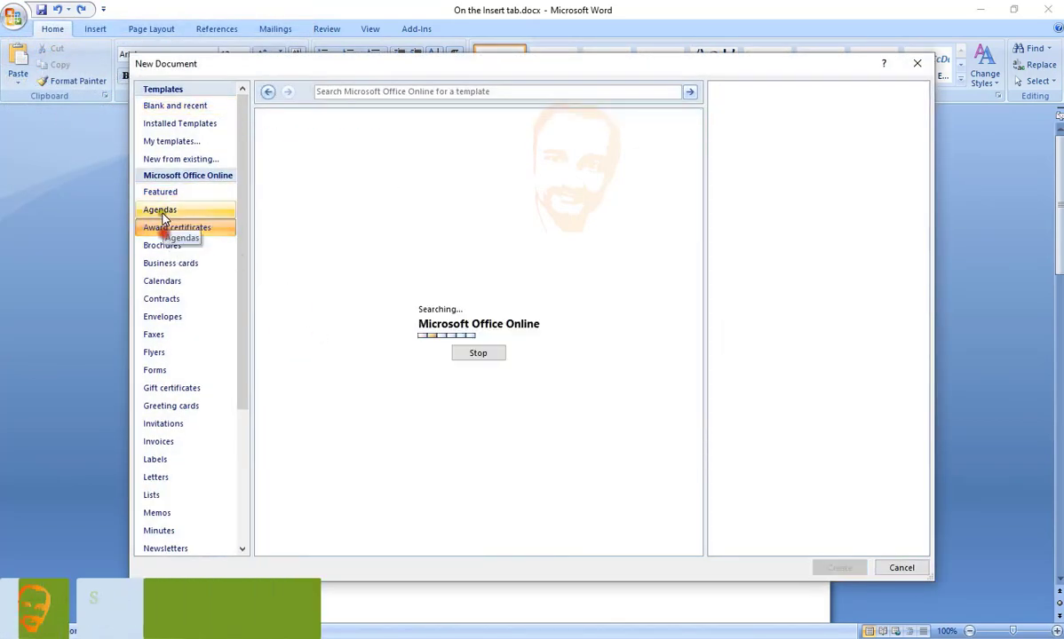
{"action": "left_click", "coordinate": [160, 141]}
{"action": "left_click", "coordinate": [692, 444]}
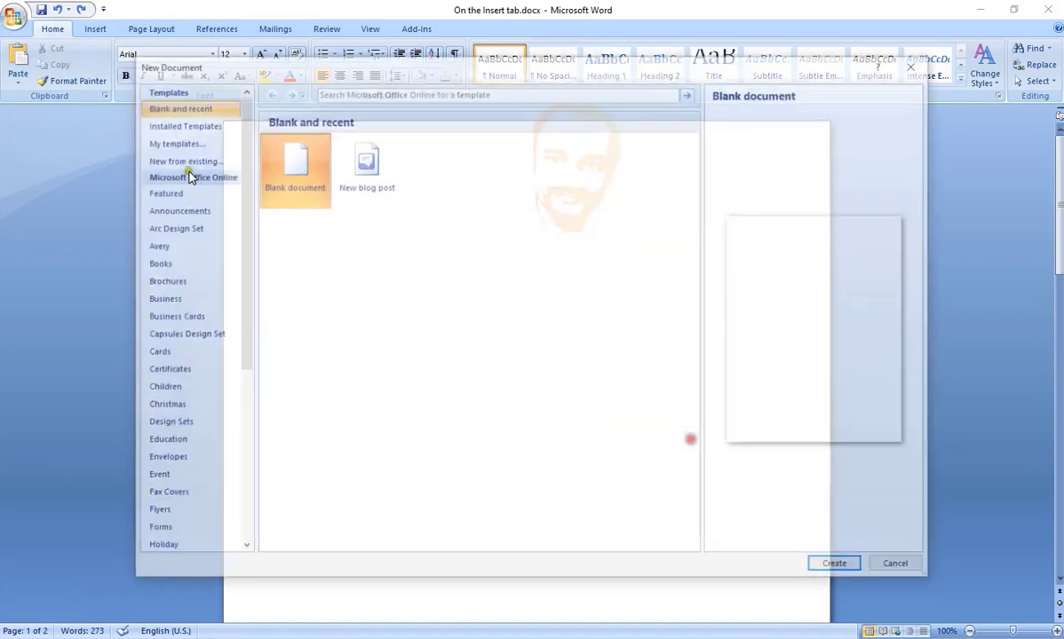
{"action": "left_click", "coordinate": [345, 173]}
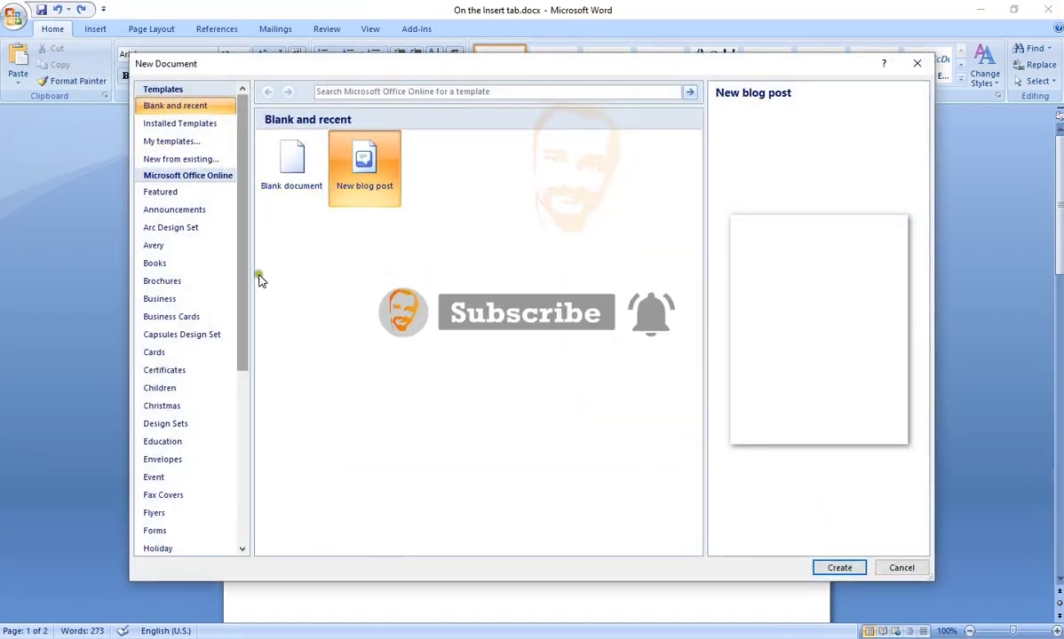
Browse the online Cards and Letters categories, which show only an update-Office notice
{"action": "left_click", "coordinate": [170, 355]}
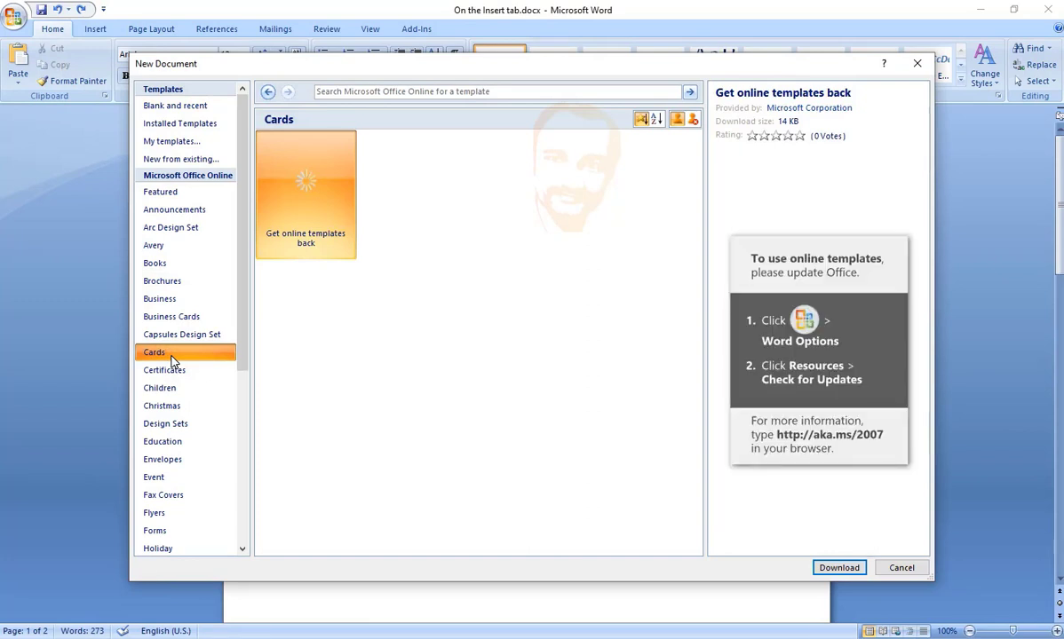
{"action": "scroll", "coordinate": [173, 359], "scroll_direction": "down", "scroll_amount": 1}
{"action": "scroll", "coordinate": [173, 360], "scroll_direction": "down", "scroll_amount": 4}
{"action": "scroll", "coordinate": [173, 360], "scroll_direction": "up", "scroll_amount": 3}
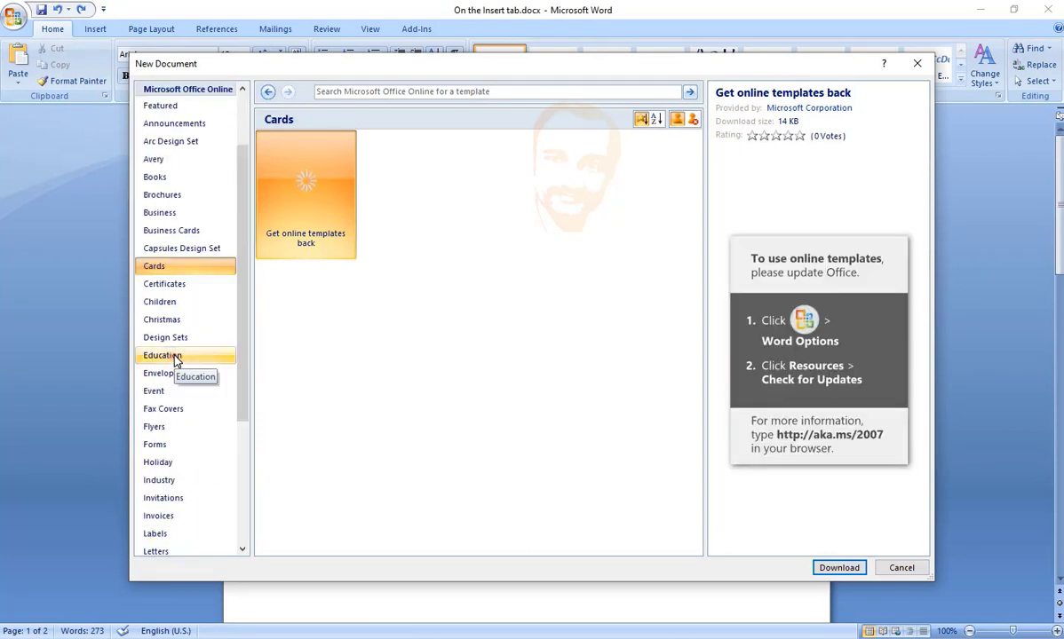
{"action": "scroll", "coordinate": [201, 405], "scroll_direction": "down", "scroll_amount": 4}
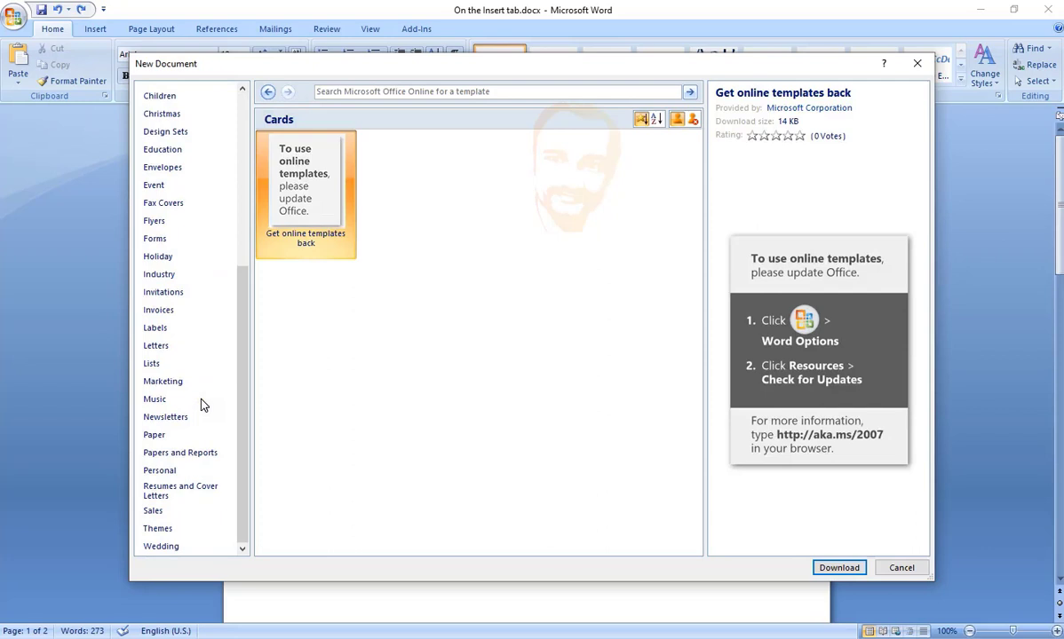
{"action": "left_click", "coordinate": [172, 346]}
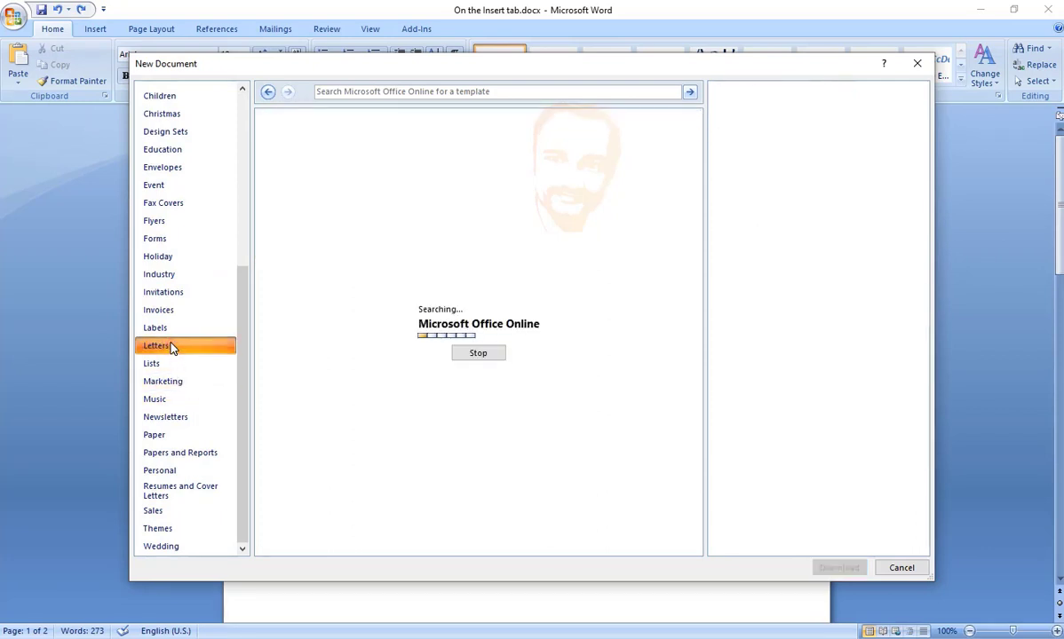
{"action": "scroll", "coordinate": [173, 349], "scroll_direction": "up", "scroll_amount": 5}
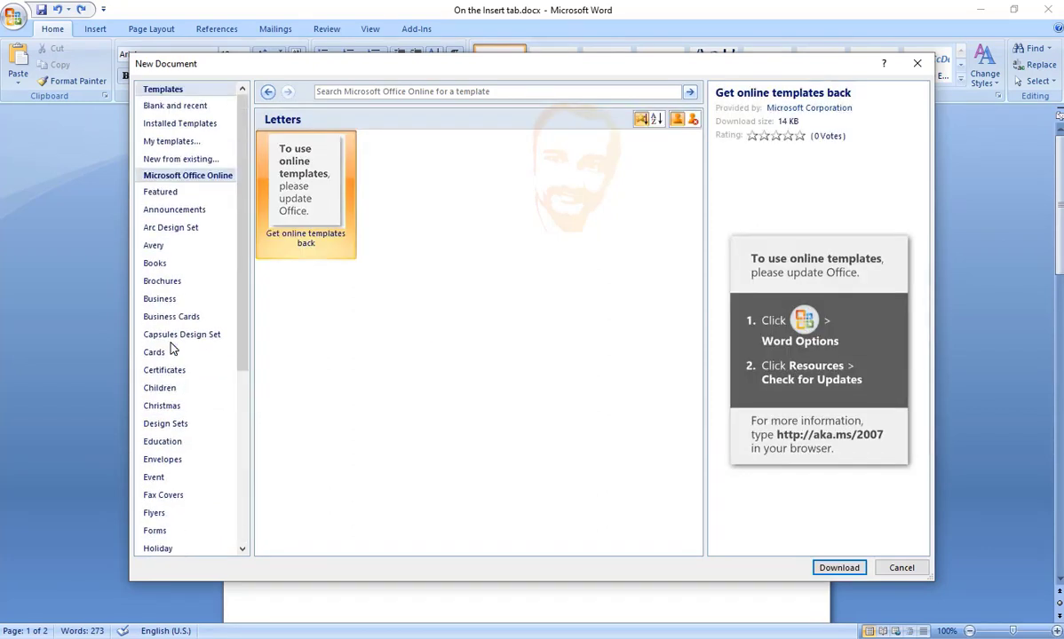
{"action": "left_click", "coordinate": [171, 106]}
From Installed Templates, preview Oriel Report, then choose Equity Report and create the document
{"action": "left_click", "coordinate": [182, 123]}
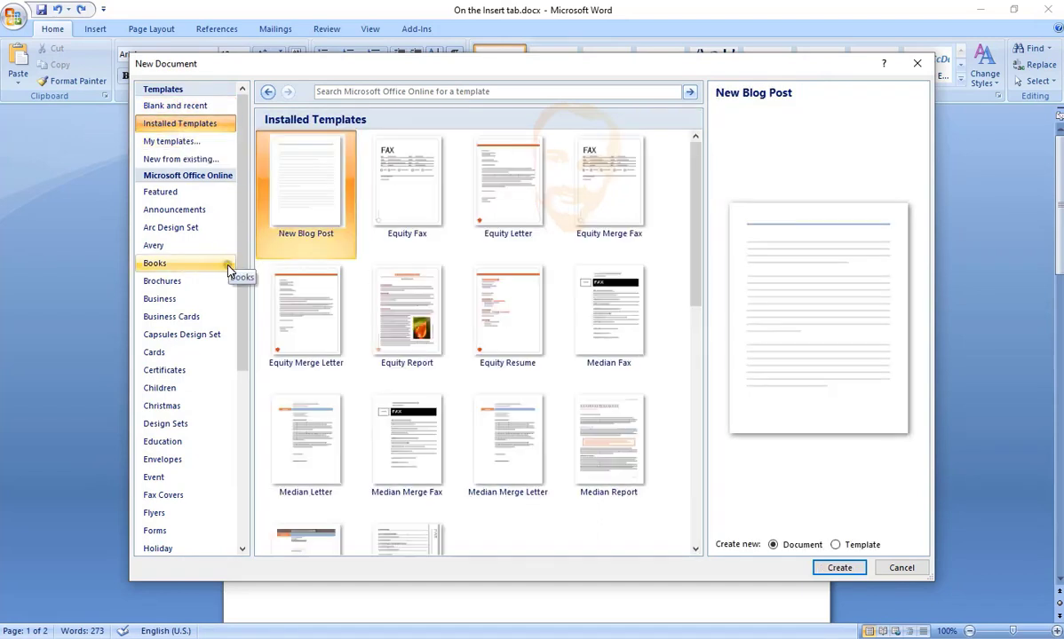
{"action": "scroll", "coordinate": [544, 355], "scroll_direction": "down", "scroll_amount": 4}
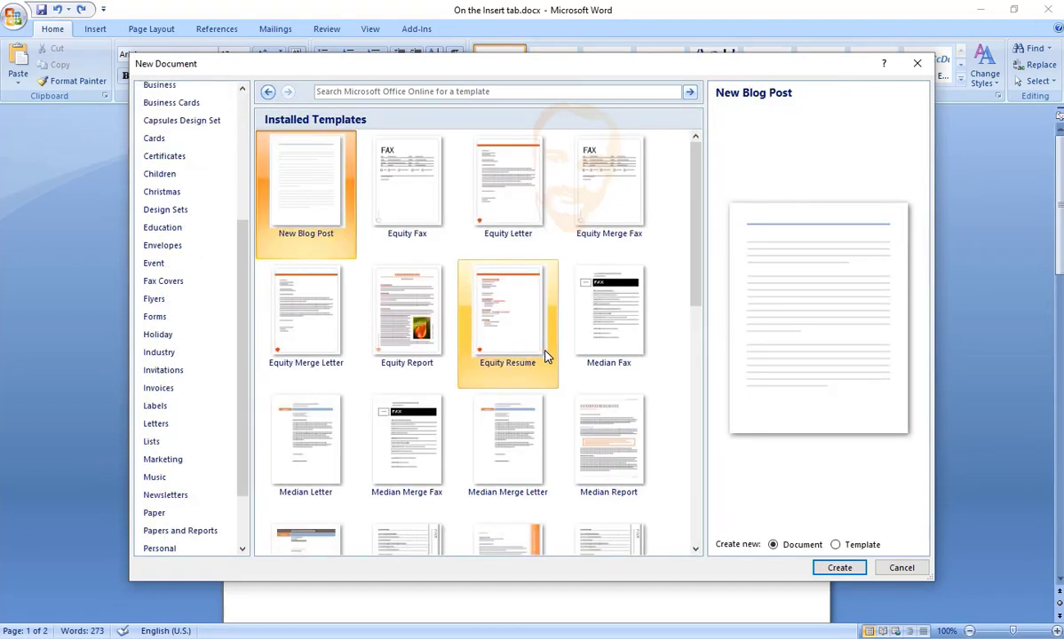
{"action": "scroll", "coordinate": [544, 355], "scroll_direction": "up", "scroll_amount": 4}
{"action": "left_click_drag", "start_coordinate": [695, 265], "coordinate": [707, 405]}
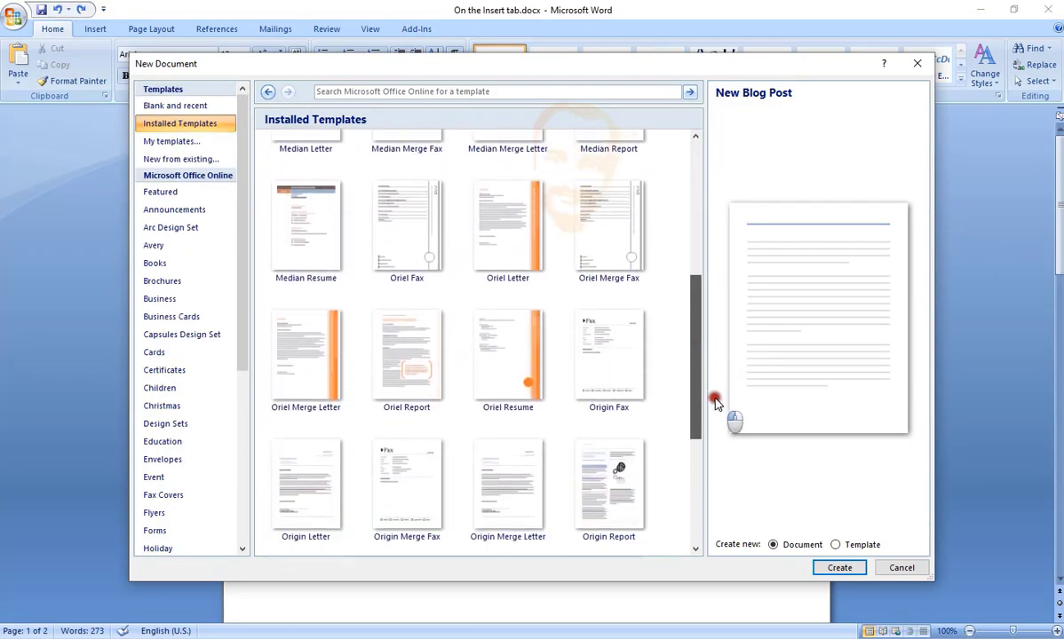
{"action": "left_click", "coordinate": [416, 338]}
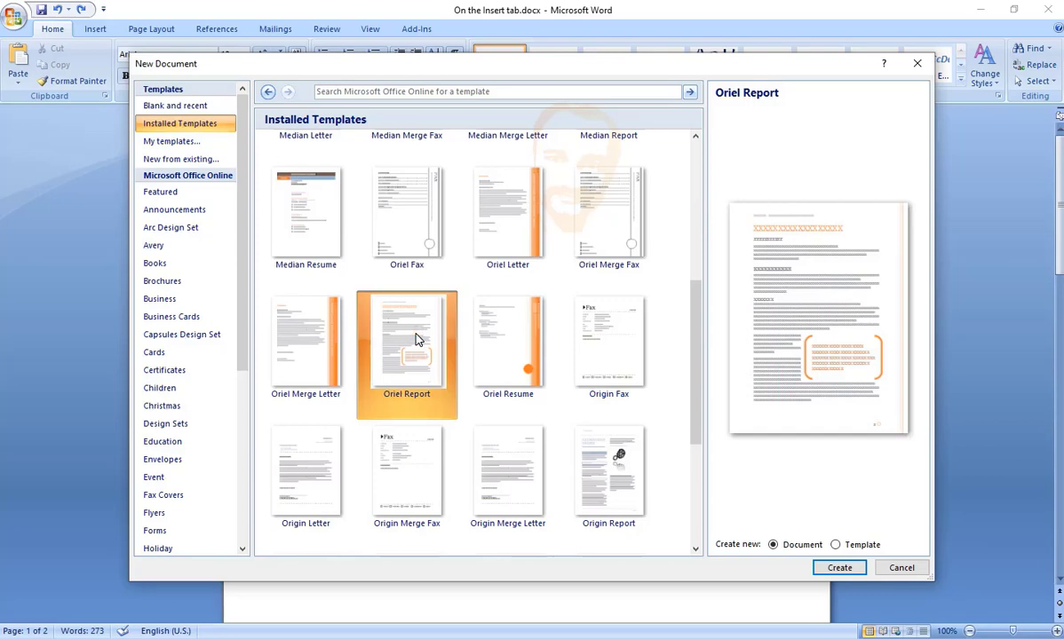
{"action": "scroll", "coordinate": [415, 337], "scroll_direction": "up", "scroll_amount": 2}
{"action": "scroll", "coordinate": [416, 338], "scroll_direction": "up", "scroll_amount": 2}
{"action": "scroll", "coordinate": [415, 337], "scroll_direction": "up", "scroll_amount": 2}
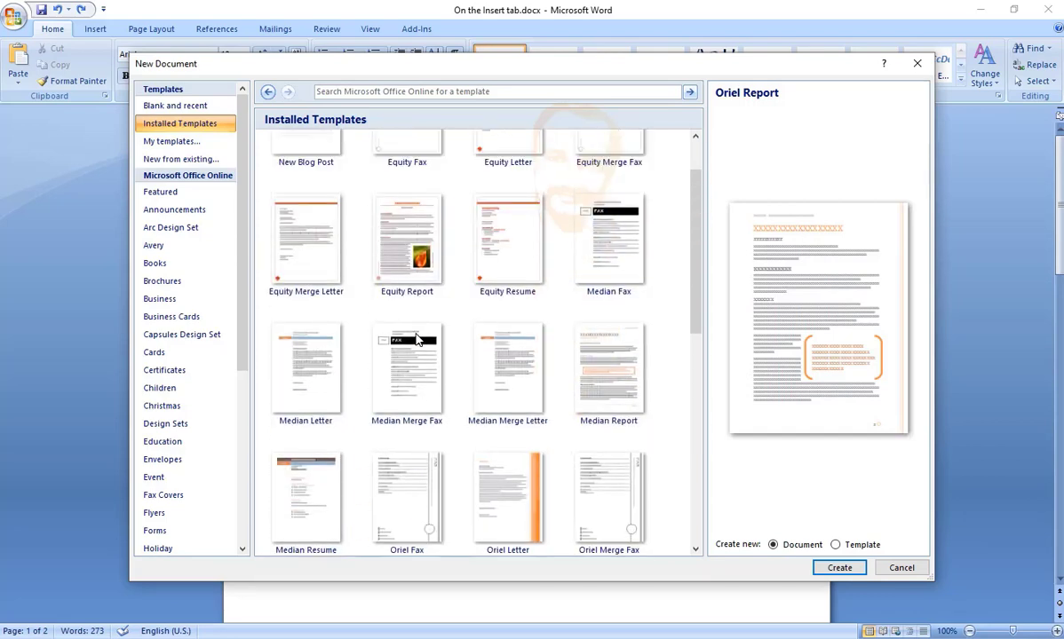
{"action": "left_click", "coordinate": [410, 255]}
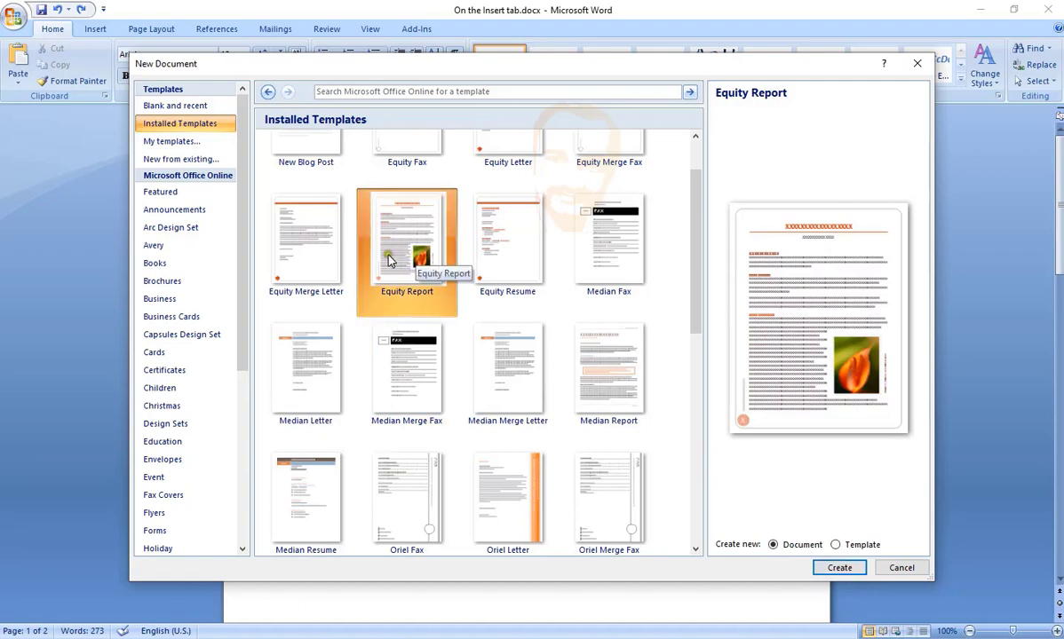
{"action": "left_click", "coordinate": [818, 571]}
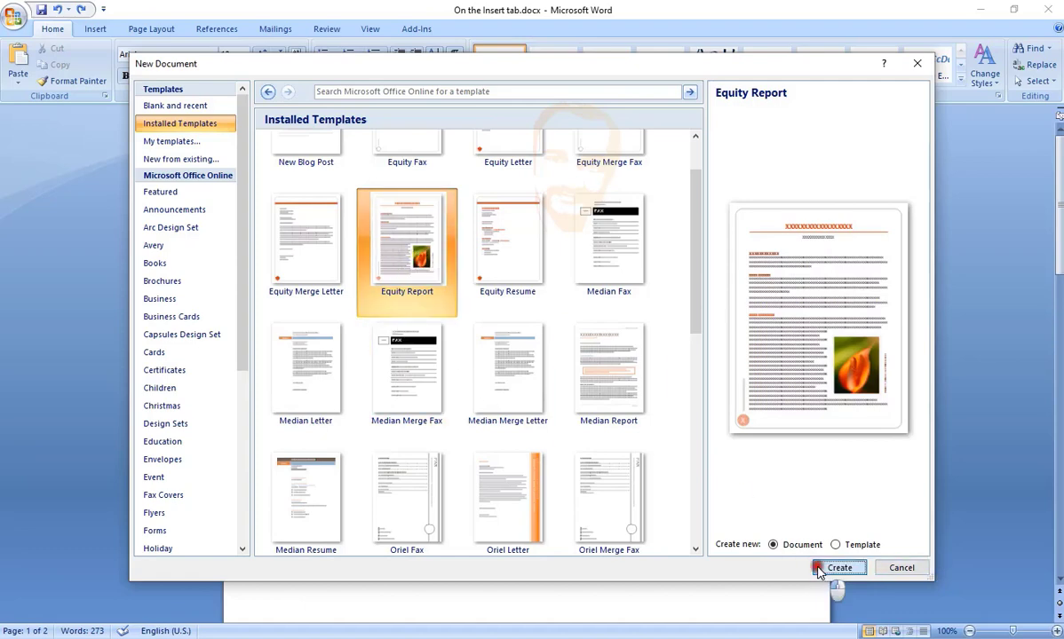
Scroll through the new Equity Report document and select its cover page text box
{"action": "scroll", "coordinate": [500, 433], "scroll_direction": "down", "scroll_amount": 3}
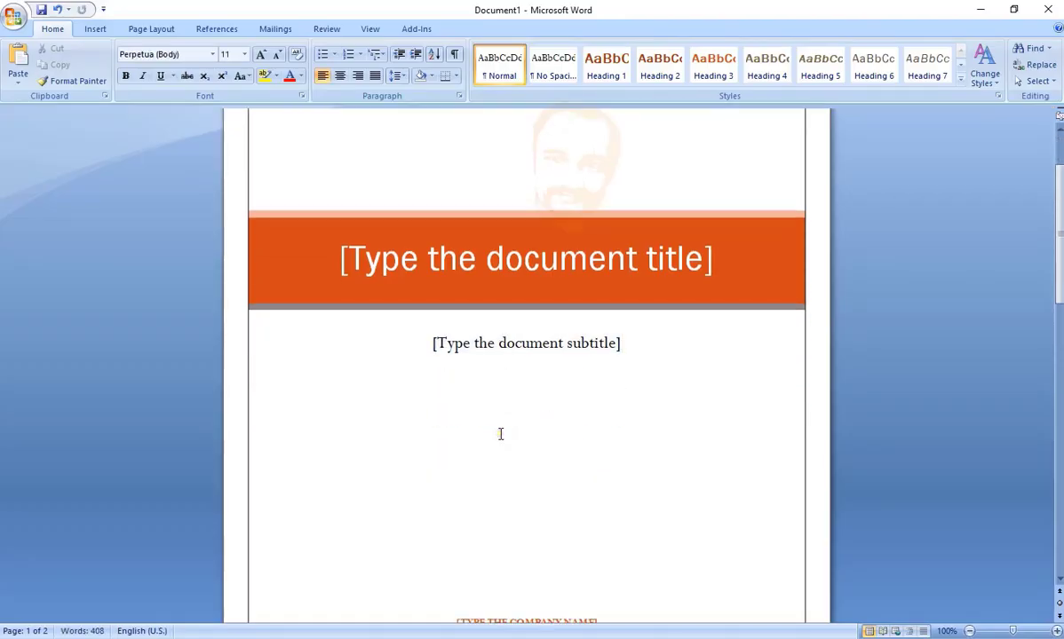
{"action": "scroll", "coordinate": [500, 434], "scroll_direction": "down", "scroll_amount": 5}
{"action": "scroll", "coordinate": [500, 433], "scroll_direction": "down", "scroll_amount": 4}
{"action": "scroll", "coordinate": [500, 434], "scroll_direction": "down", "scroll_amount": 10}
{"action": "scroll", "coordinate": [500, 433], "scroll_direction": "down", "scroll_amount": 3}
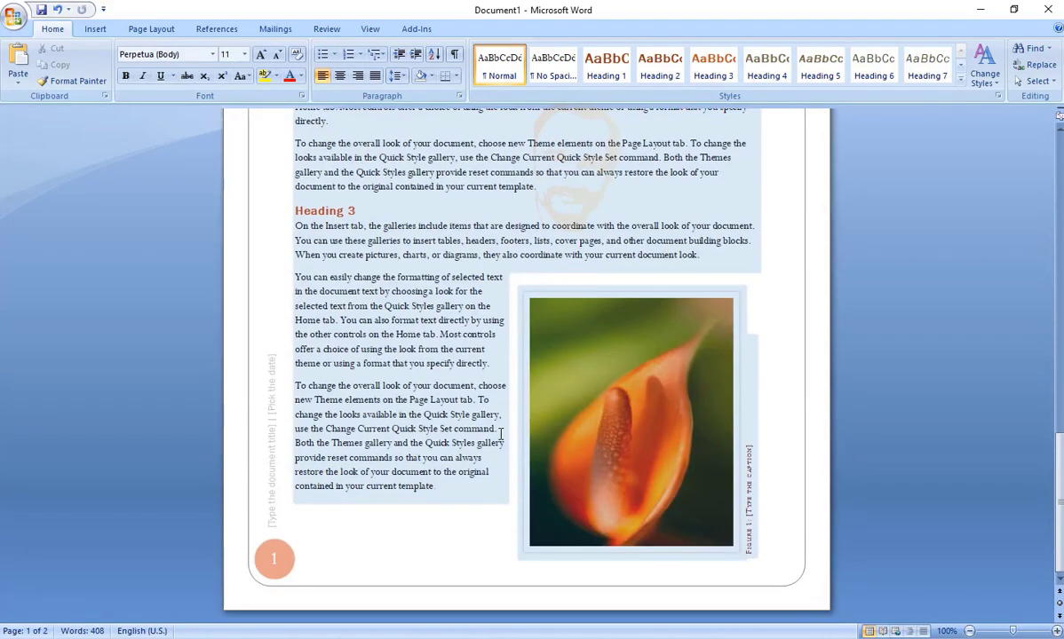
{"action": "scroll", "coordinate": [499, 434], "scroll_direction": "up", "scroll_amount": 3}
{"action": "scroll", "coordinate": [499, 434], "scroll_direction": "up", "scroll_amount": 8}
{"action": "scroll", "coordinate": [500, 433], "scroll_direction": "up", "scroll_amount": 7}
{"action": "scroll", "coordinate": [500, 434], "scroll_direction": "up", "scroll_amount": 3}
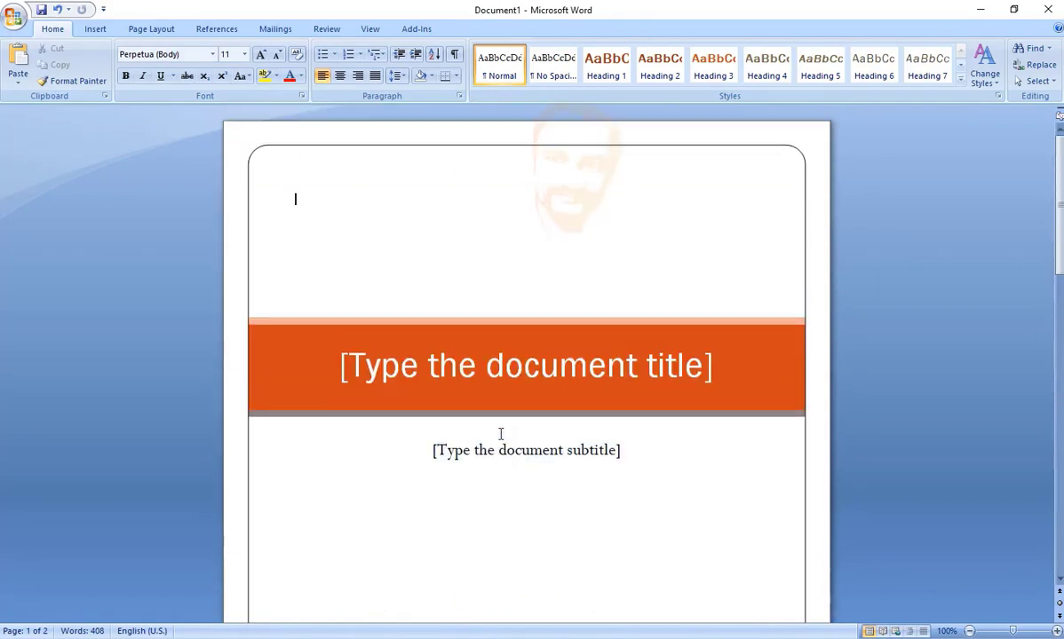
{"action": "left_click", "coordinate": [500, 432]}
{"action": "scroll", "coordinate": [619, 513], "scroll_direction": "down", "scroll_amount": 5}
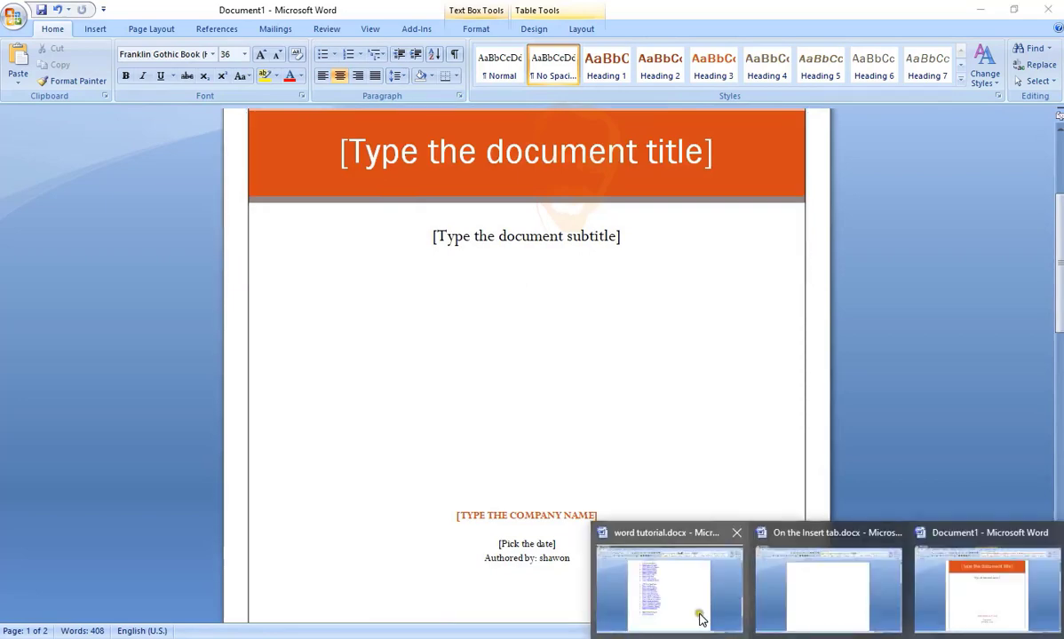
In the Word tutorial, highlight the Use Templates and Use Graphics links, then return to the report
{"action": "left_click", "coordinate": [697, 612]}
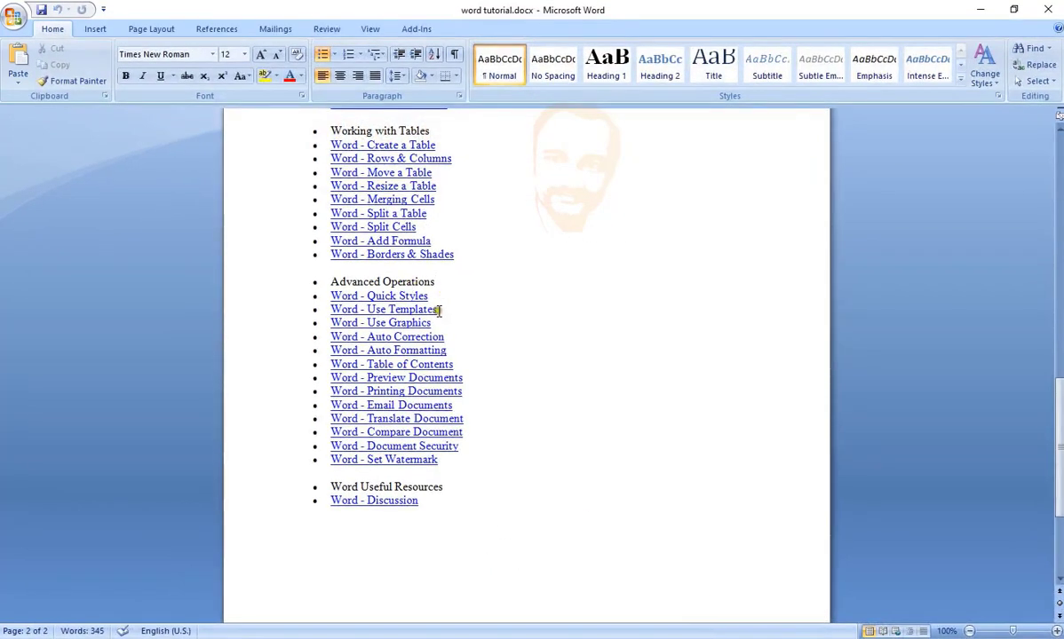
{"action": "left_click_drag", "start_coordinate": [442, 308], "coordinate": [367, 309]}
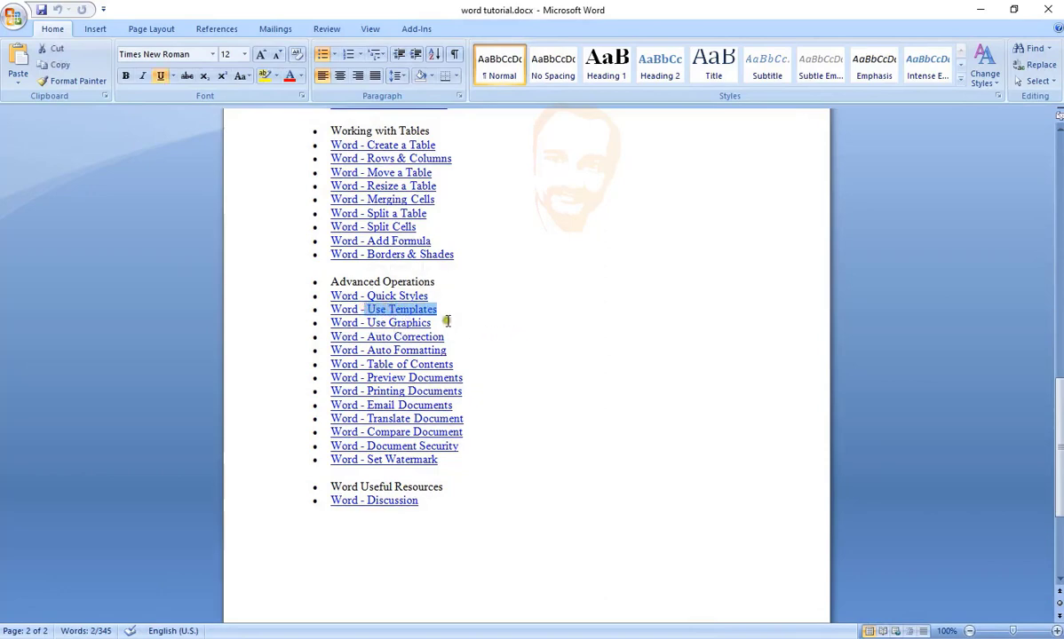
{"action": "left_click_drag", "start_coordinate": [432, 323], "coordinate": [369, 323]}
{"action": "left_click", "coordinate": [452, 348]}
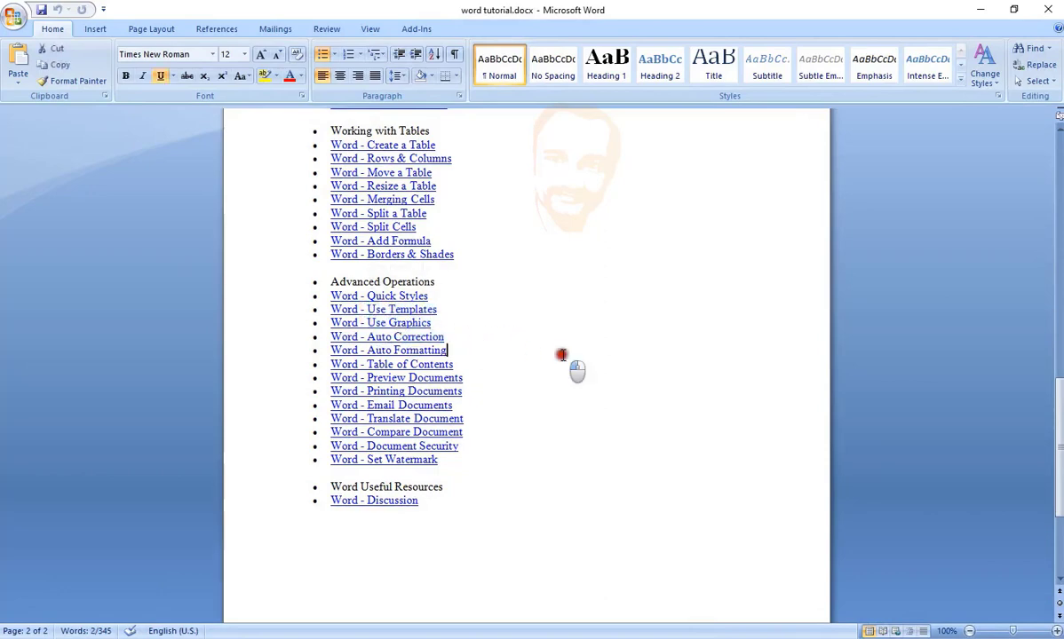
{"action": "left_click", "coordinate": [979, 8]}
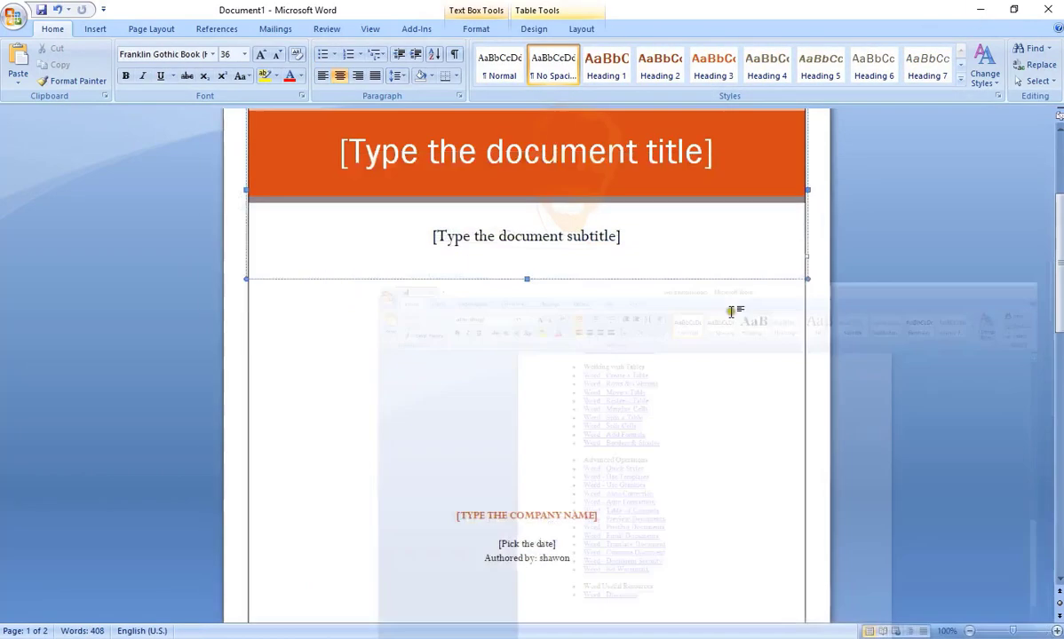
Replace the cover's subtitle placeholder with the text 'dfdfd dfd d sd'
{"action": "scroll", "coordinate": [607, 351], "scroll_direction": "up", "scroll_amount": 3}
{"action": "left_click", "coordinate": [576, 376]}
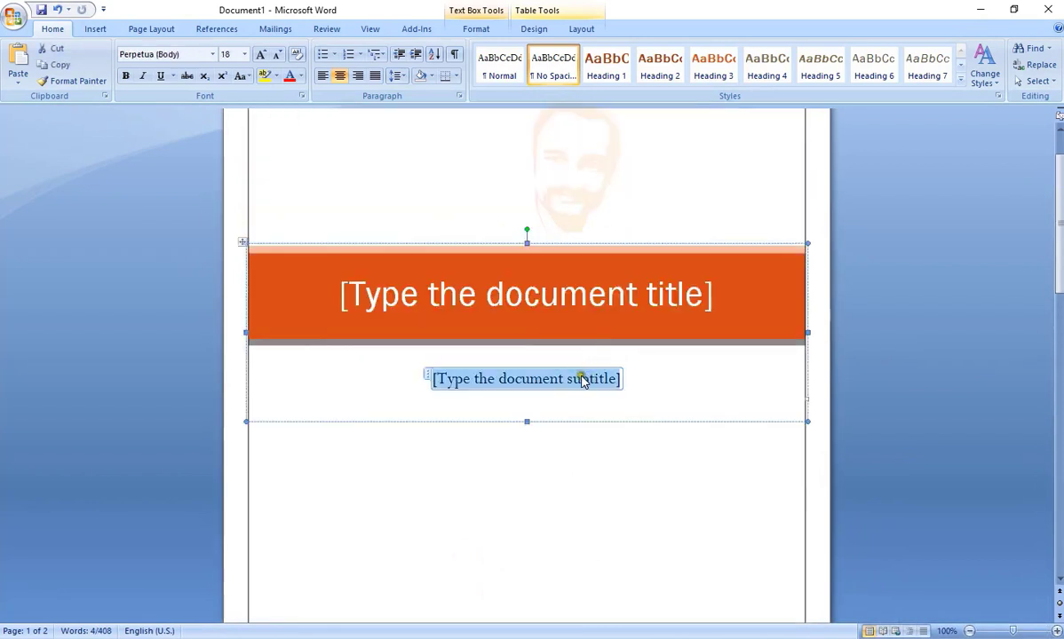
{"action": "type", "text": "dfdfd dfd d sd"}
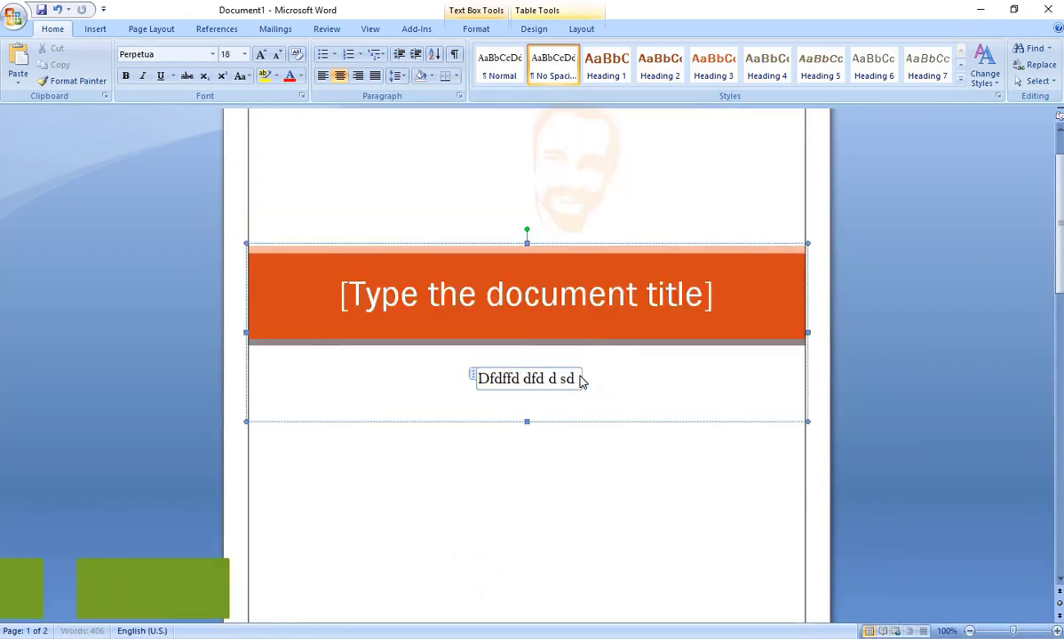
Click the cover text box and company-name placeholder, then select the report's body text
{"action": "scroll", "coordinate": [588, 360], "scroll_direction": "down", "scroll_amount": 3}
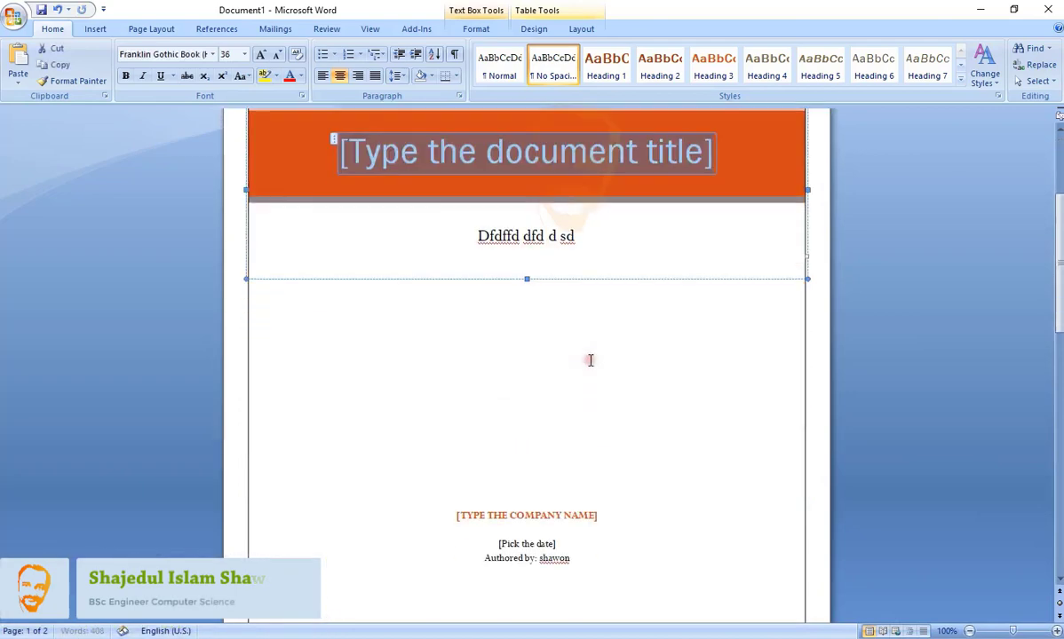
{"action": "scroll", "coordinate": [591, 361], "scroll_direction": "down", "scroll_amount": 7}
{"action": "left_click", "coordinate": [569, 168]}
{"action": "scroll", "coordinate": [577, 231], "scroll_direction": "up", "scroll_amount": 3}
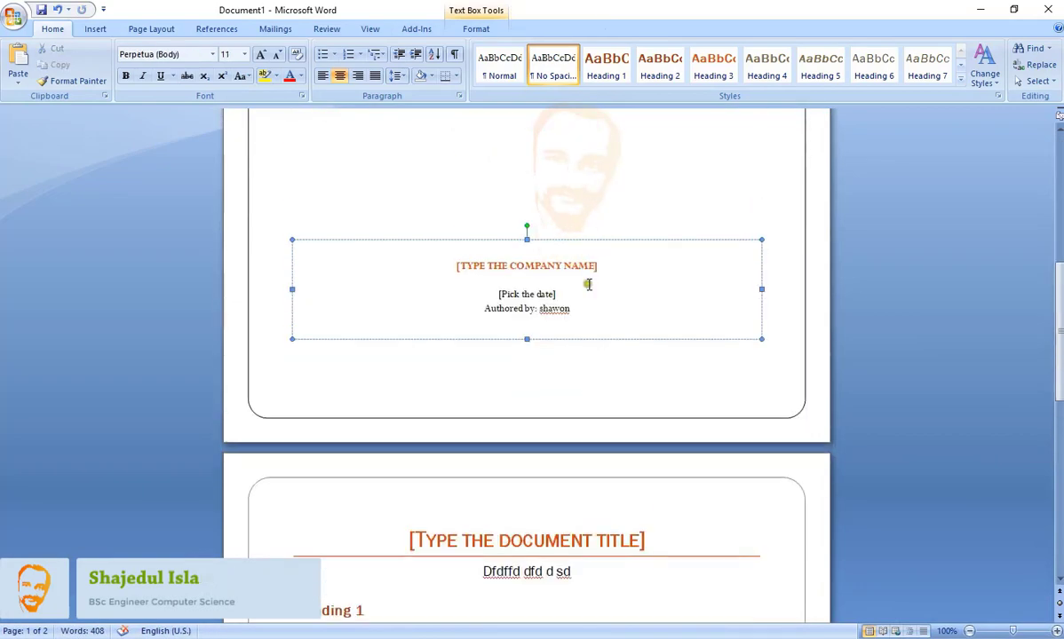
{"action": "left_click", "coordinate": [573, 263]}
{"action": "scroll", "coordinate": [593, 354], "scroll_direction": "down", "scroll_amount": 3}
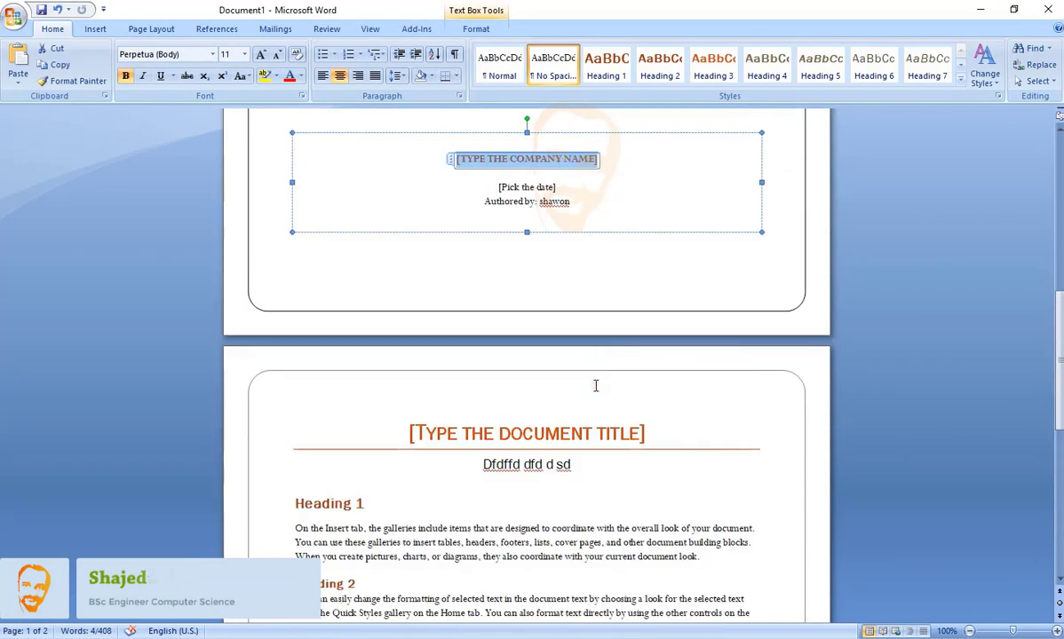
{"action": "left_click_drag", "start_coordinate": [536, 190], "coordinate": [397, 371]}
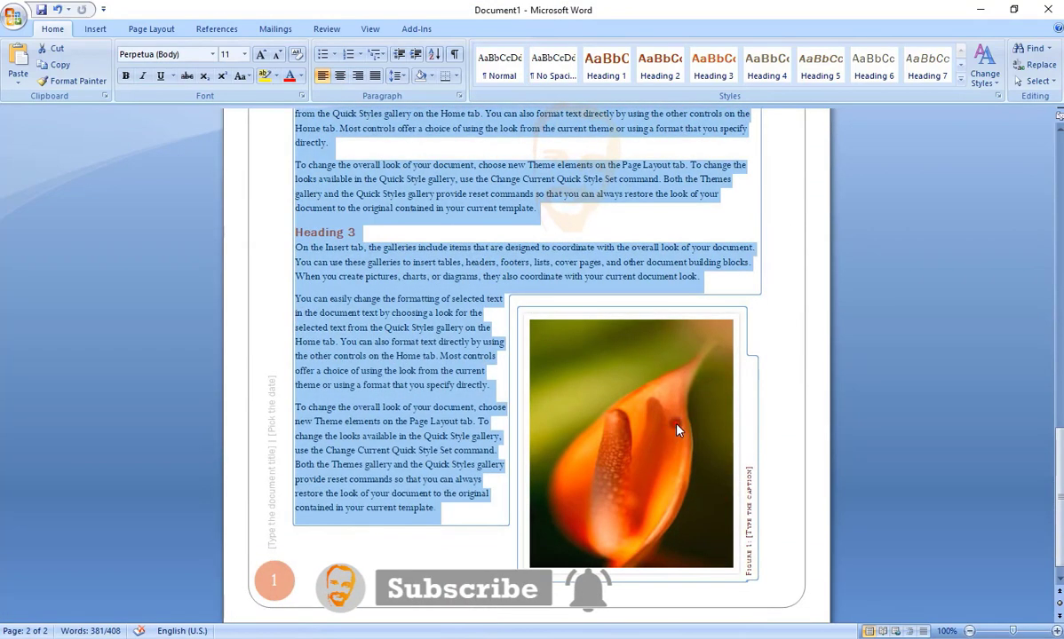
{"action": "scroll", "coordinate": [675, 431], "scroll_direction": "up", "scroll_amount": 5}
{"action": "scroll", "coordinate": [672, 434], "scroll_direction": "up", "scroll_amount": 6}
{"action": "scroll", "coordinate": [670, 435], "scroll_direction": "down", "scroll_amount": 4}
{"action": "scroll", "coordinate": [670, 435], "scroll_direction": "down", "scroll_amount": 7}
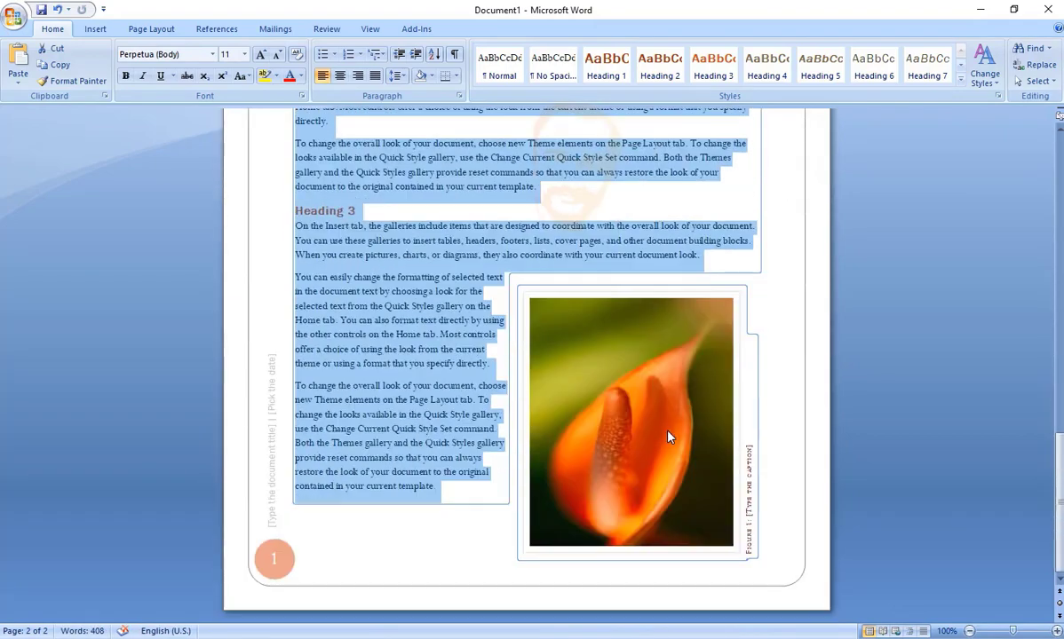
Open the Insert Picture dialog on the Pictures folder and cancel without adding an image
{"action": "left_click", "coordinate": [95, 29]}
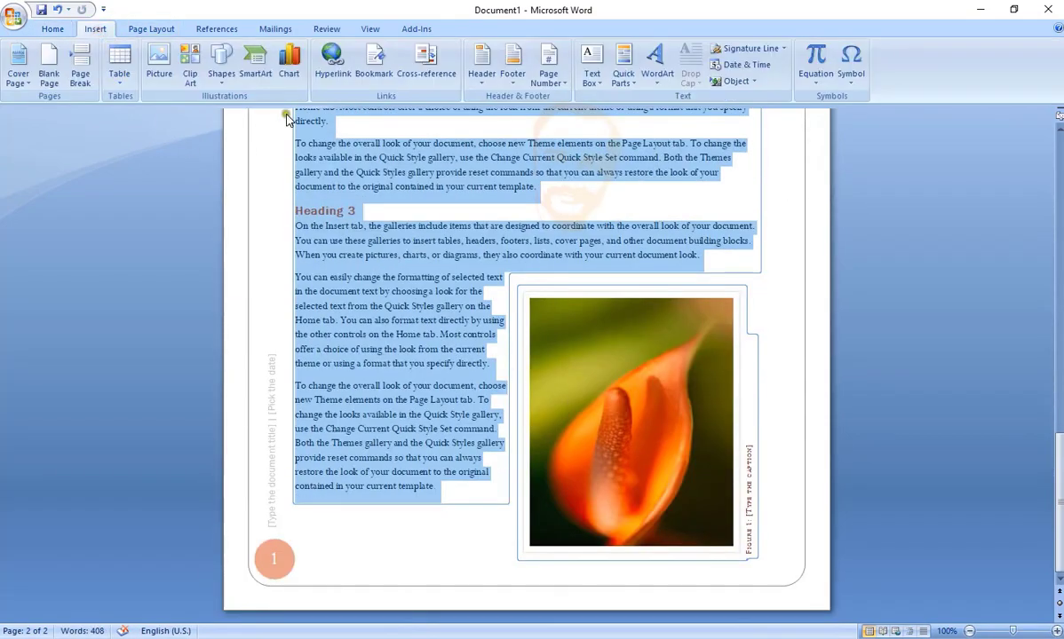
{"action": "left_click", "coordinate": [159, 62]}
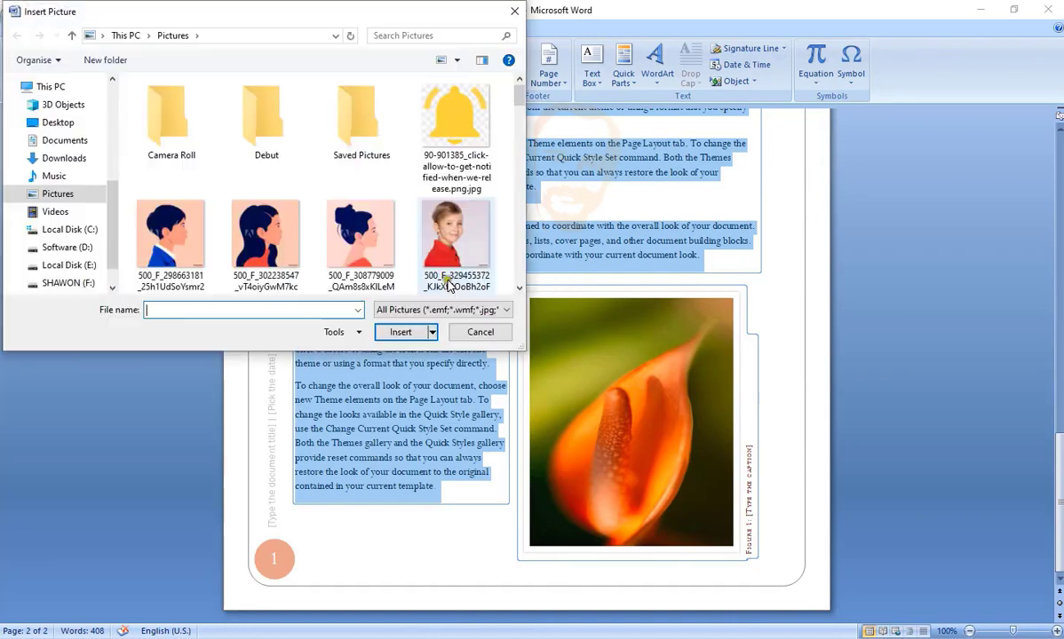
{"action": "left_click", "coordinate": [494, 333]}
{"action": "scroll", "coordinate": [474, 313], "scroll_direction": "up", "scroll_amount": 4}
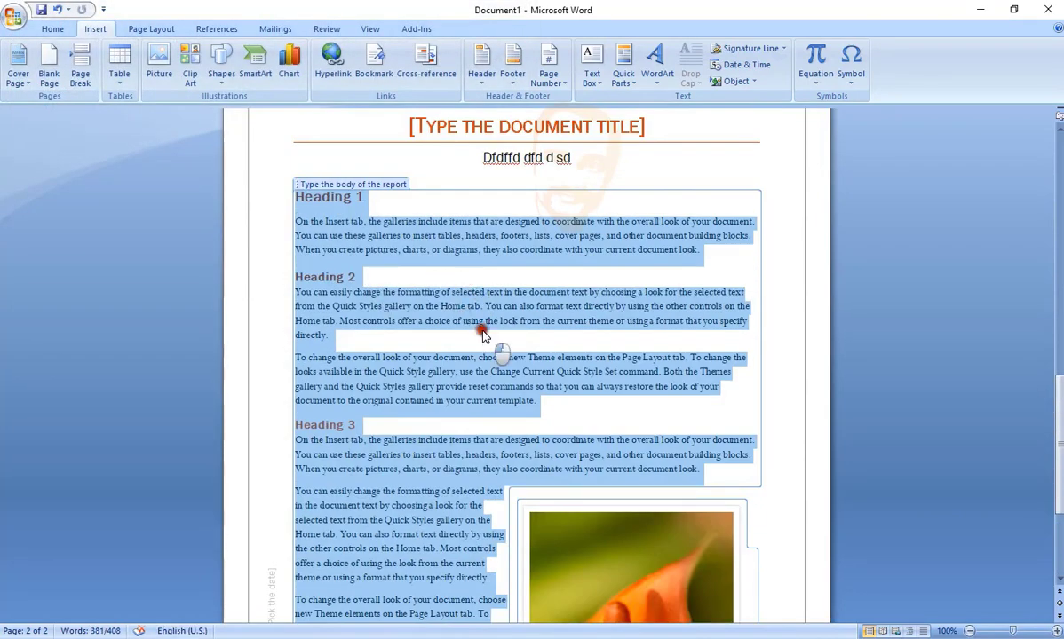
Clear the existing selections and place the caret beside the rounded-rectangle page border shape
{"action": "left_click", "coordinate": [636, 164]}
{"action": "scroll", "coordinate": [636, 165], "scroll_direction": "up", "scroll_amount": 3}
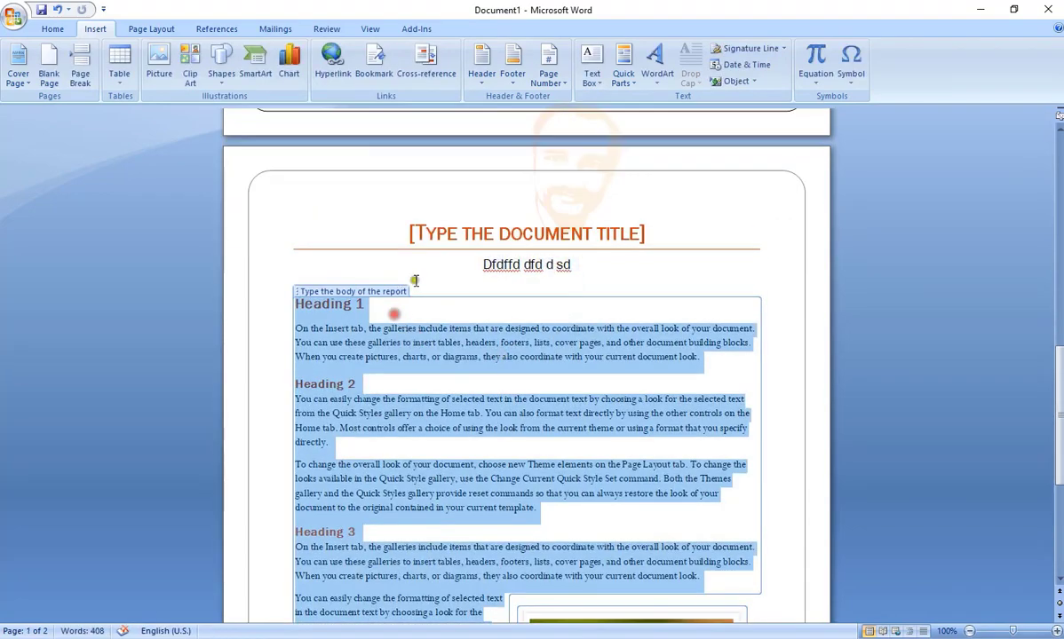
{"action": "left_click", "coordinate": [404, 290]}
{"action": "scroll", "coordinate": [408, 293], "scroll_direction": "up", "scroll_amount": 4}
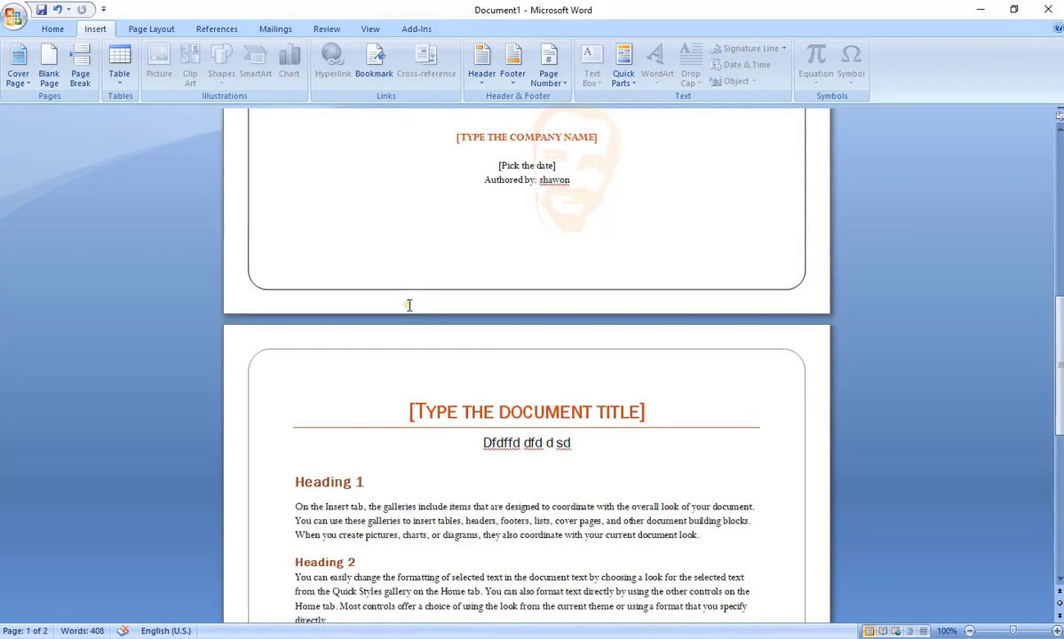
{"action": "scroll", "coordinate": [412, 267], "scroll_direction": "up", "scroll_amount": 4}
{"action": "scroll", "coordinate": [418, 246], "scroll_direction": "down", "scroll_amount": 8}
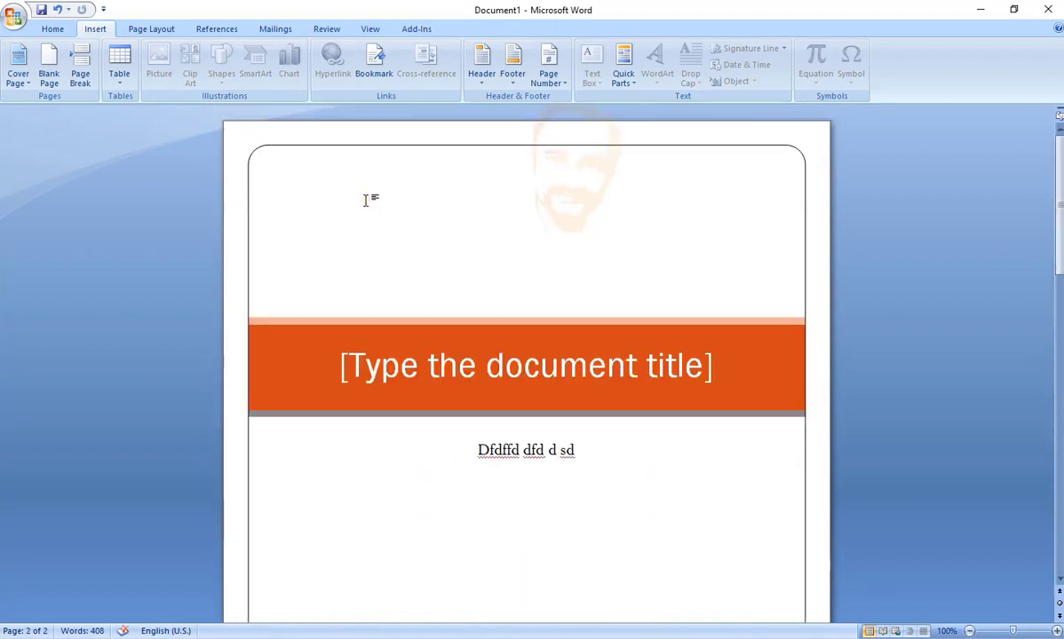
{"action": "left_click", "coordinate": [267, 149]}
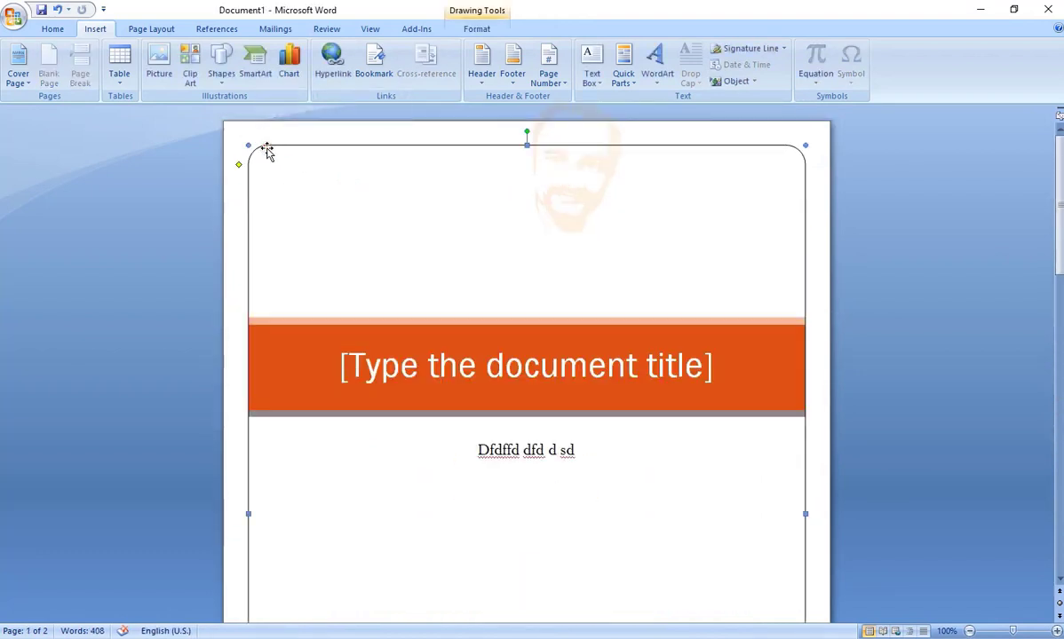
{"action": "left_click", "coordinate": [266, 158]}
Select all of the Equity Report's content, delete it, and close the emptied document
{"action": "left_click_drag", "start_coordinate": [279, 186], "coordinate": [302, 209]}
{"action": "key", "text": "ctrl+a"}
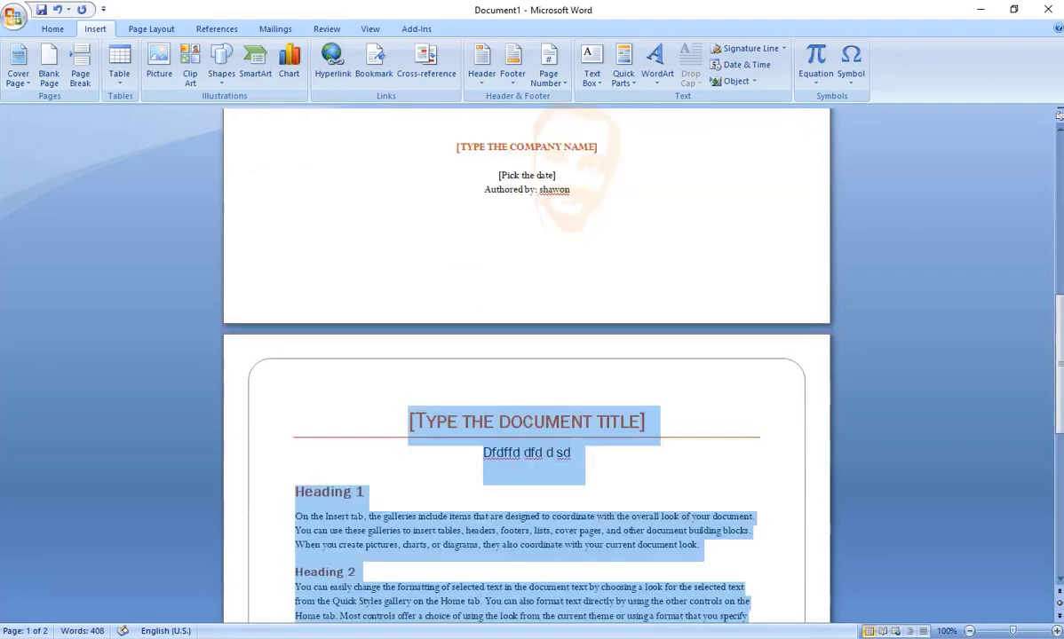
{"action": "scroll", "coordinate": [527, 355], "scroll_direction": "down", "scroll_amount": 4}
{"action": "scroll", "coordinate": [527, 355], "scroll_direction": "down", "scroll_amount": 7}
{"action": "key", "text": "Delete"}
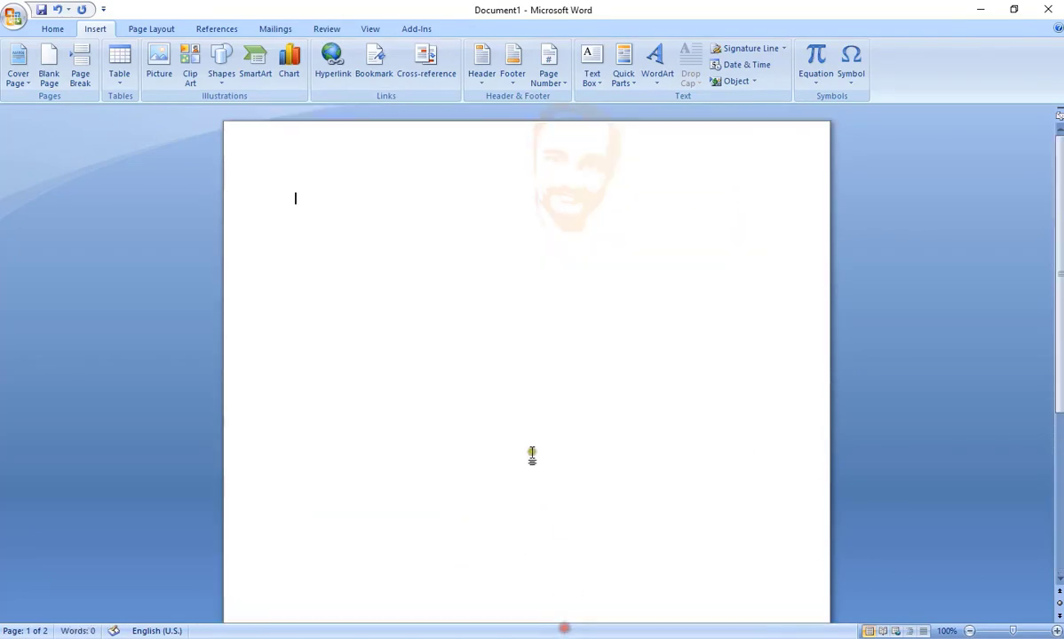
{"action": "key", "text": "ctrl+w"}
Discard the emptied report and paste the copied cyan paragraph at the top of the blank first page
{"action": "left_click", "coordinate": [548, 367]}
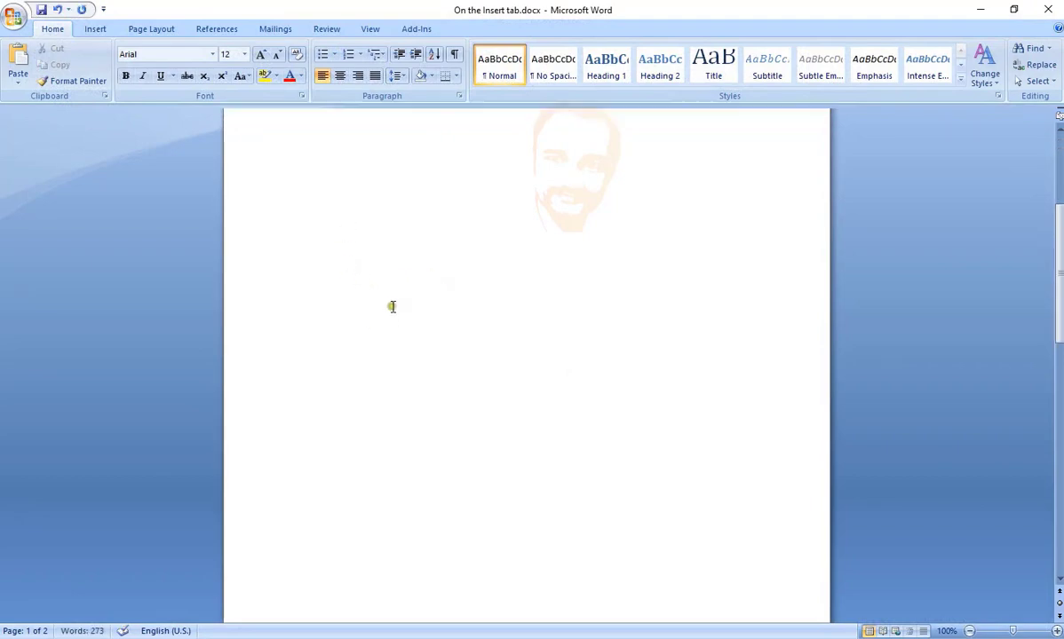
{"action": "scroll", "coordinate": [391, 304], "scroll_direction": "down", "scroll_amount": 10}
{"action": "scroll", "coordinate": [391, 306], "scroll_direction": "down", "scroll_amount": 4}
{"action": "scroll", "coordinate": [367, 375], "scroll_direction": "down", "scroll_amount": 5}
{"action": "scroll", "coordinate": [368, 375], "scroll_direction": "down", "scroll_amount": 3}
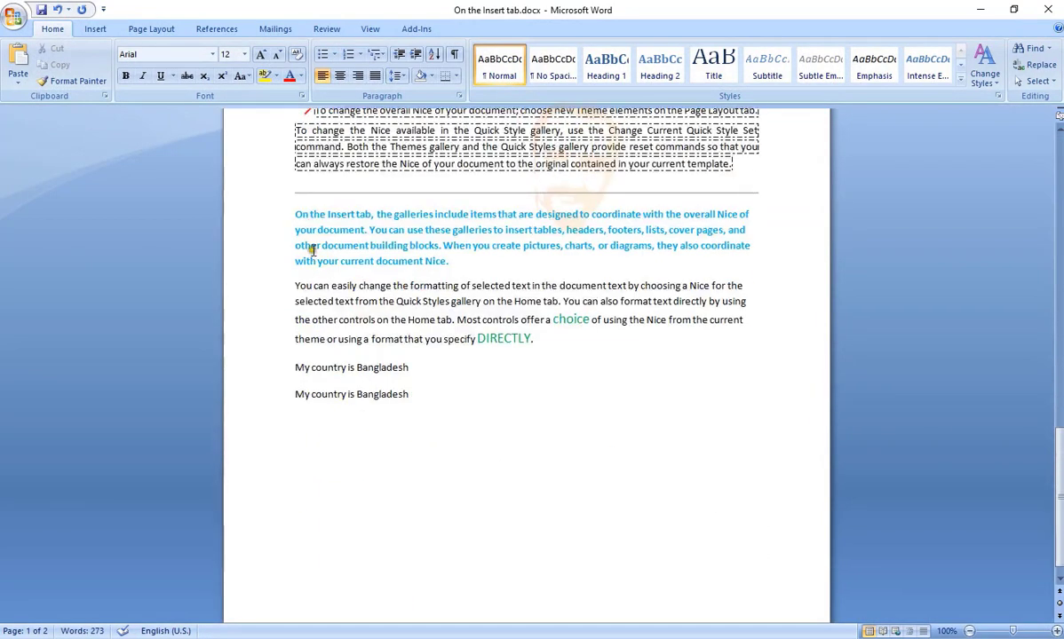
{"action": "left_click_drag", "start_coordinate": [295, 214], "coordinate": [459, 272]}
{"action": "key", "text": "ctrl+c"}
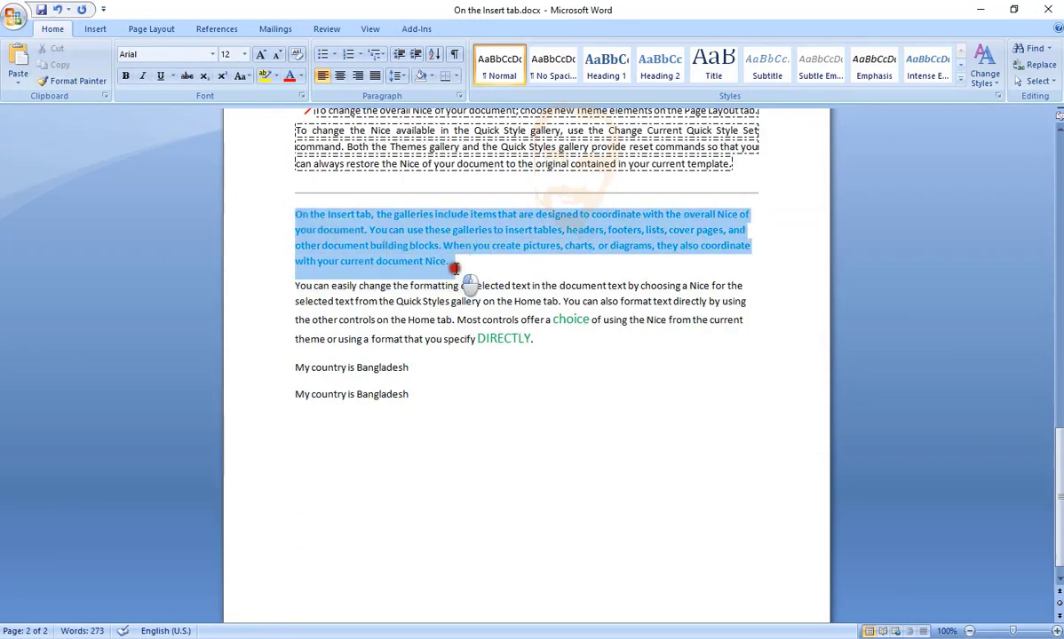
{"action": "scroll", "coordinate": [515, 278], "scroll_direction": "up", "scroll_amount": 10}
{"action": "scroll", "coordinate": [516, 279], "scroll_direction": "up", "scroll_amount": 12}
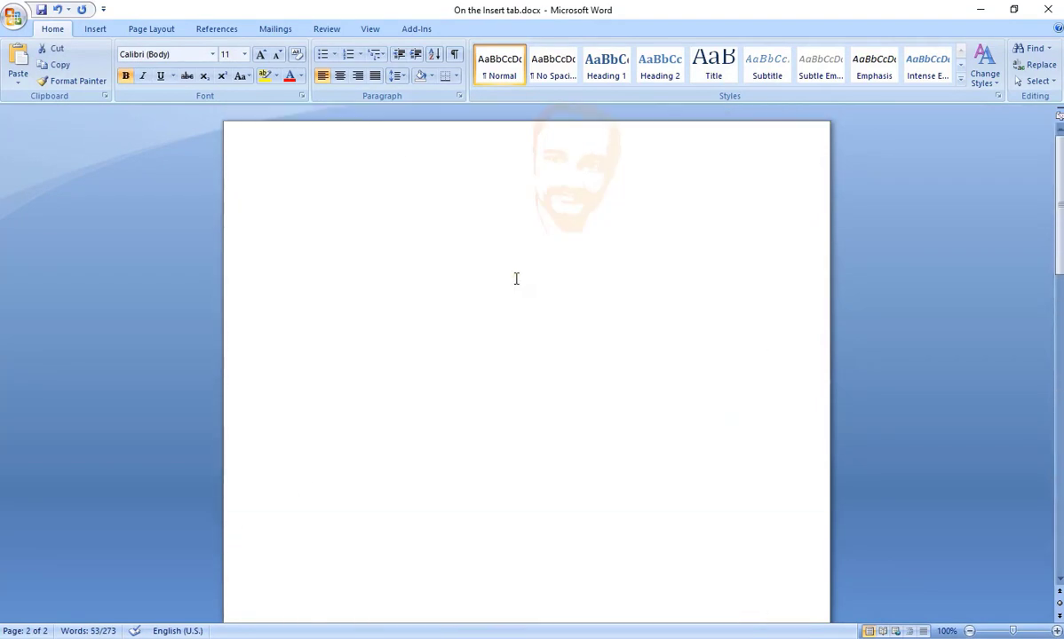
{"action": "left_click", "coordinate": [399, 208]}
{"action": "key", "text": "ctrl+v"}
{"action": "left_click", "coordinate": [529, 246]}
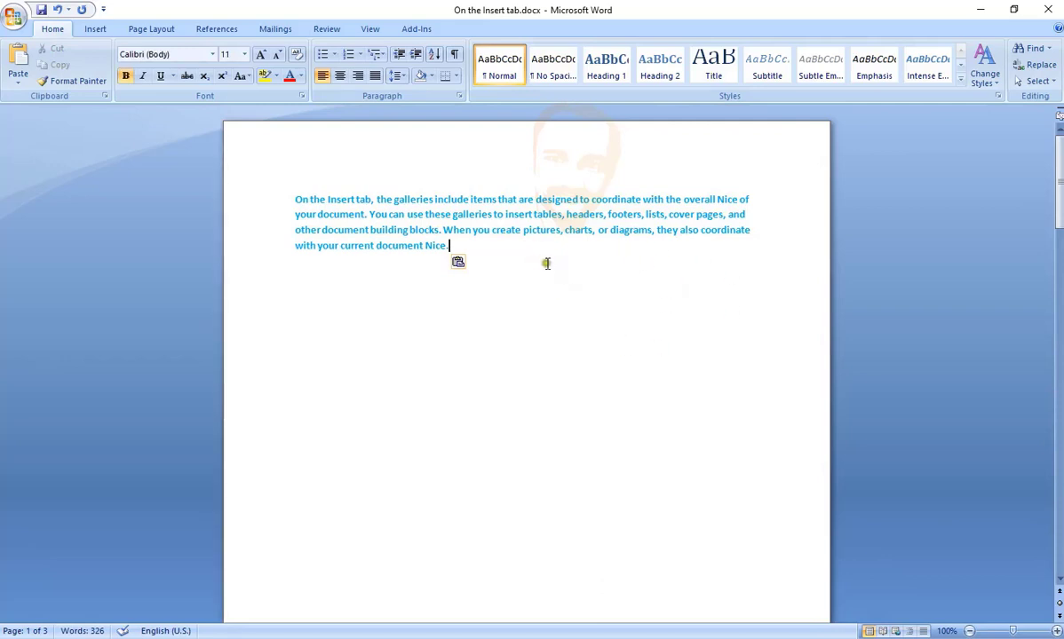
Insert the fb.png Facebook logo from the Pictures folder into the paragraph's last line
{"action": "left_click", "coordinate": [95, 28]}
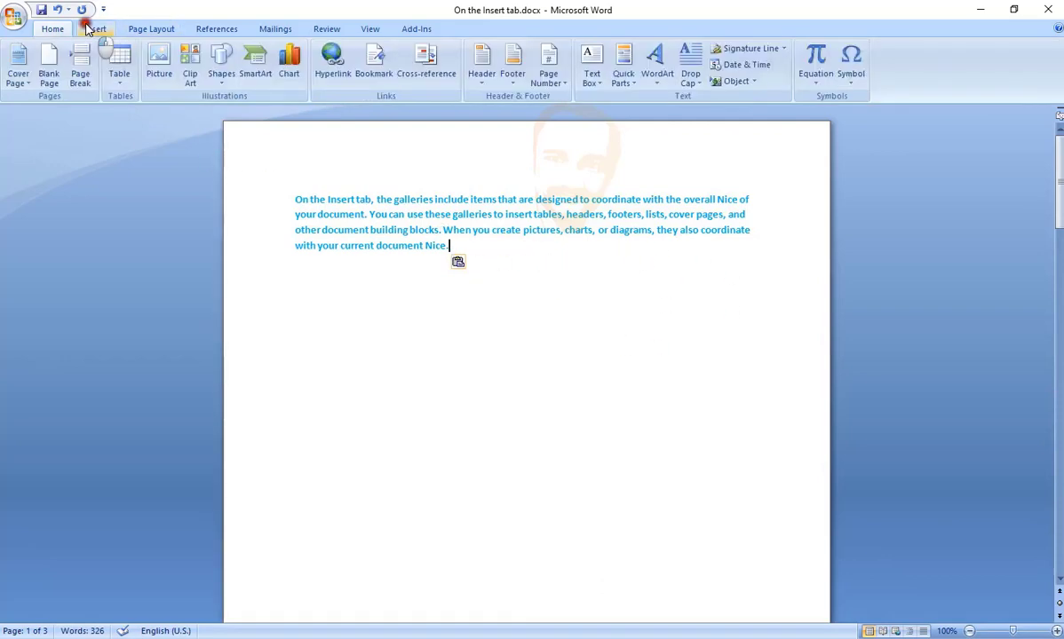
{"action": "left_click", "coordinate": [155, 82]}
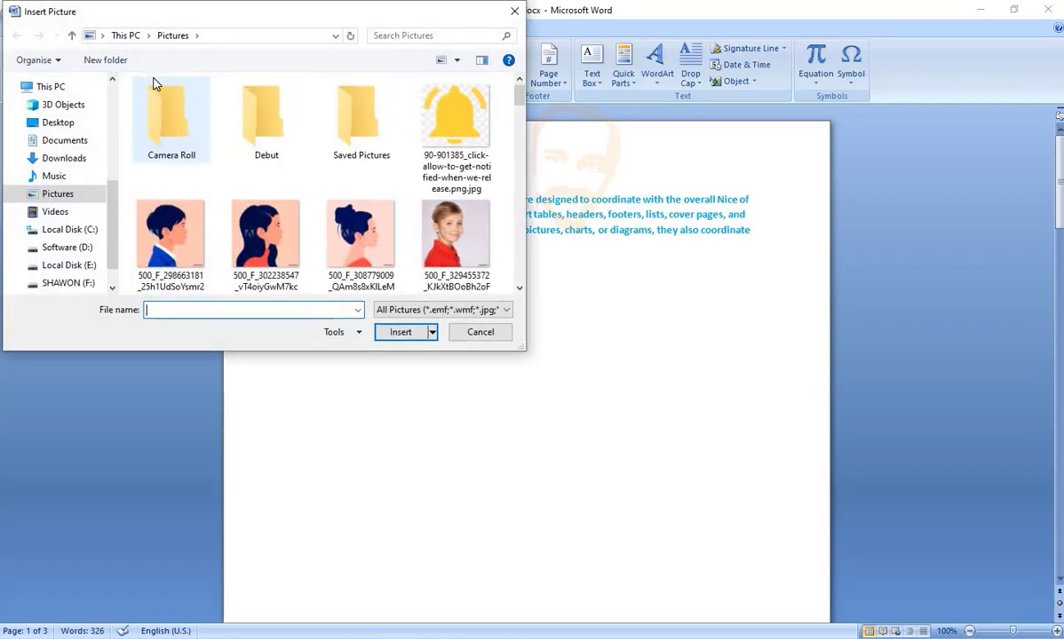
{"action": "scroll", "coordinate": [413, 217], "scroll_direction": "down", "scroll_amount": 1}
{"action": "scroll", "coordinate": [435, 233], "scroll_direction": "down", "scroll_amount": 5}
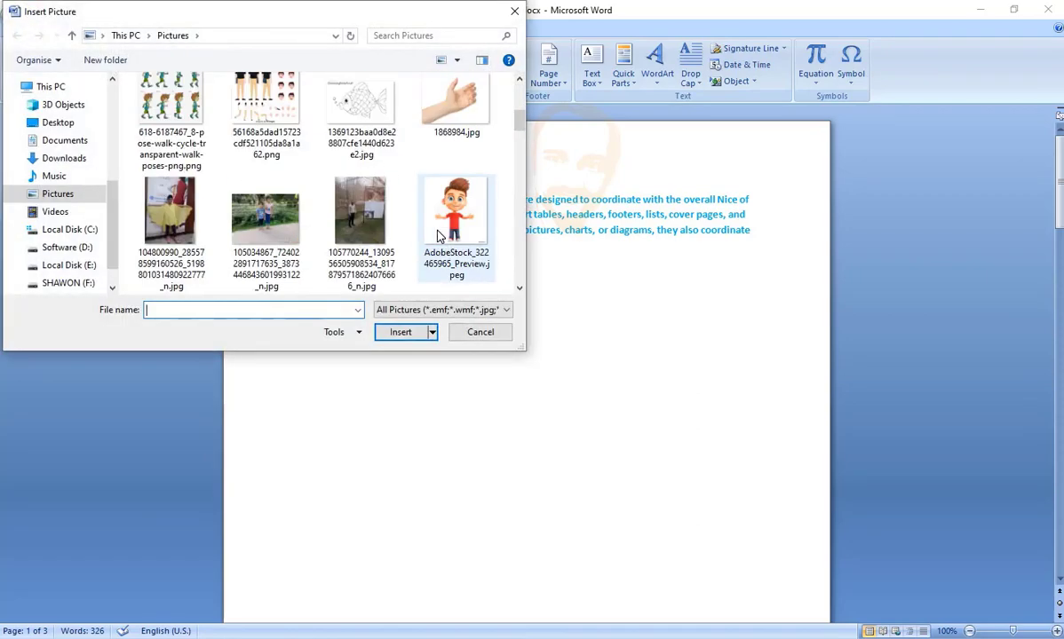
{"action": "scroll", "coordinate": [437, 235], "scroll_direction": "down", "scroll_amount": 2}
{"action": "scroll", "coordinate": [436, 235], "scroll_direction": "down", "scroll_amount": 2}
{"action": "scroll", "coordinate": [435, 232], "scroll_direction": "down", "scroll_amount": 2}
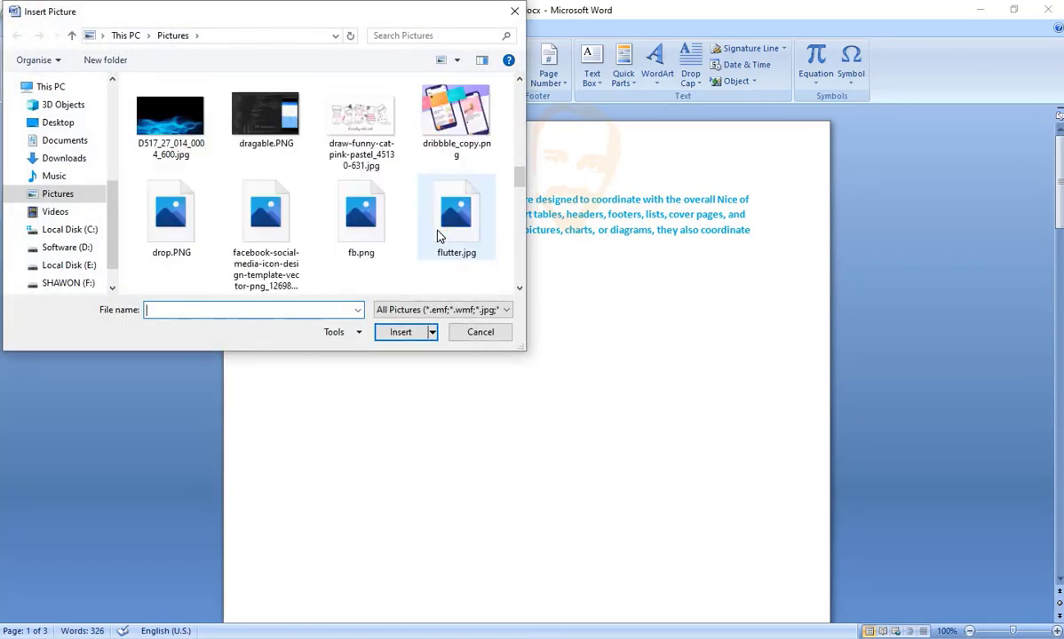
{"action": "scroll", "coordinate": [435, 231], "scroll_direction": "down", "scroll_amount": 2}
{"action": "left_click", "coordinate": [382, 142]}
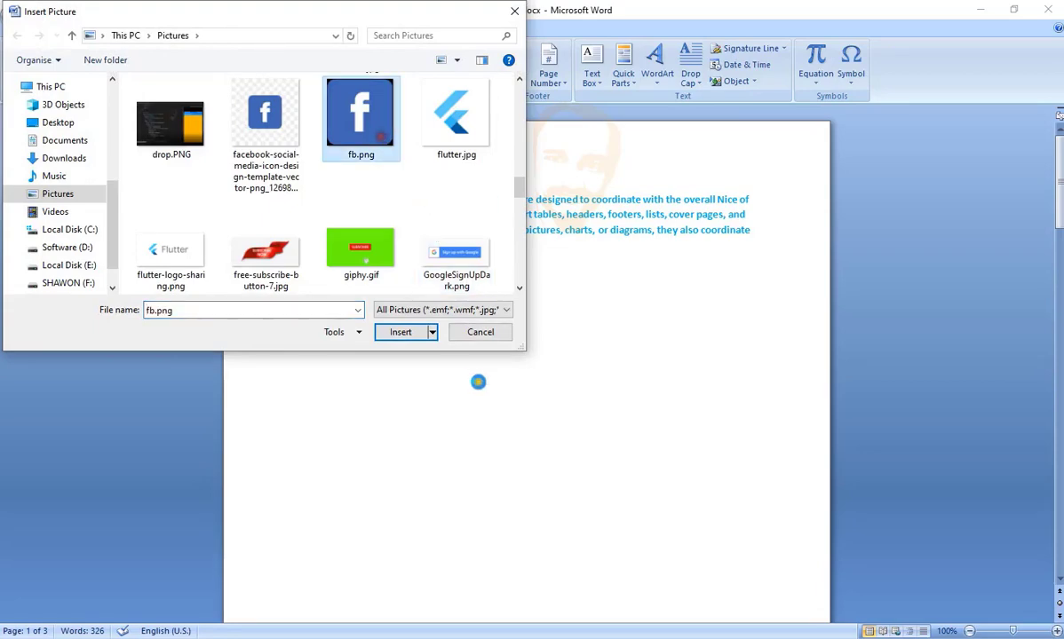
{"action": "left_click", "coordinate": [400, 332]}
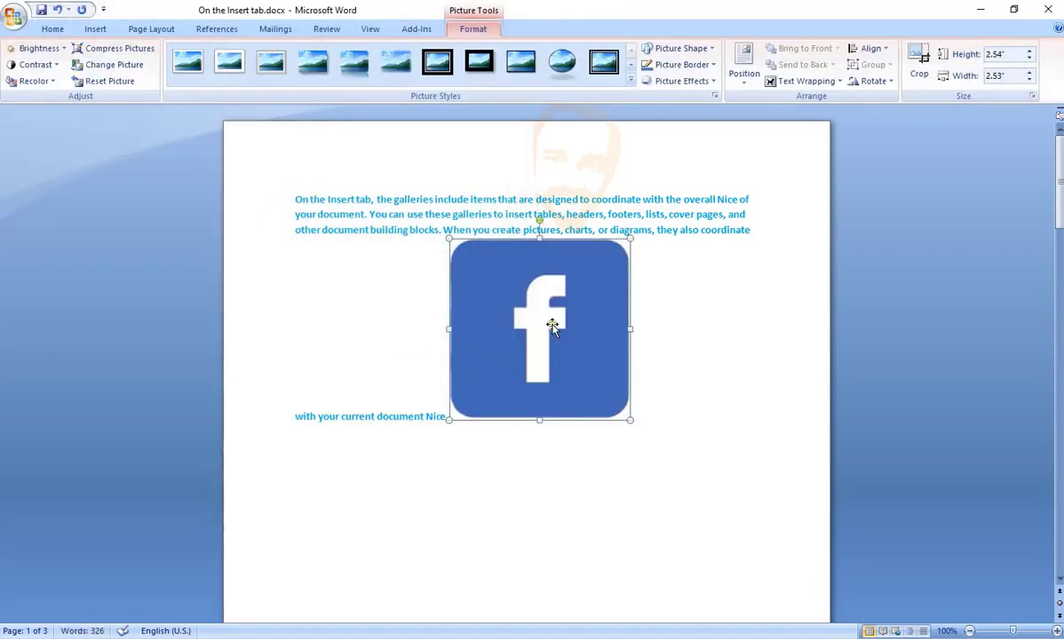
Set the Facebook picture's text wrapping to Behind Text and move it freely on the page
{"action": "mouse_move", "coordinate": [590, 319]}
{"action": "left_mouse_down"}
{"action": "mouse_move", "coordinate": [669, 308]}
{"action": "mouse_move", "coordinate": [408, 309]}
{"action": "left_mouse_up"}
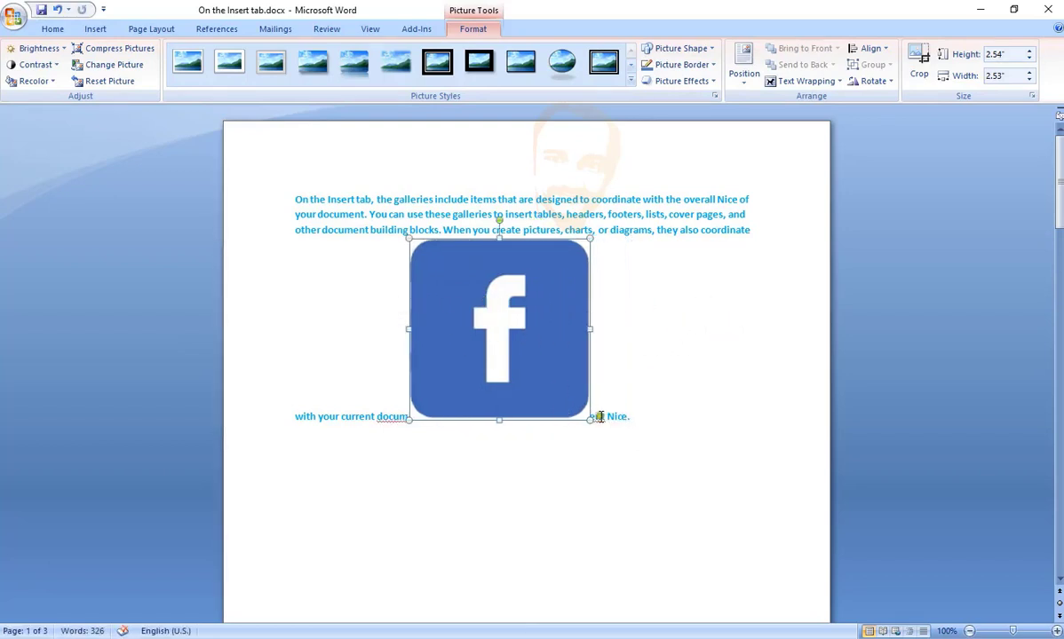
{"action": "left_click_drag", "start_coordinate": [542, 311], "coordinate": [669, 311]}
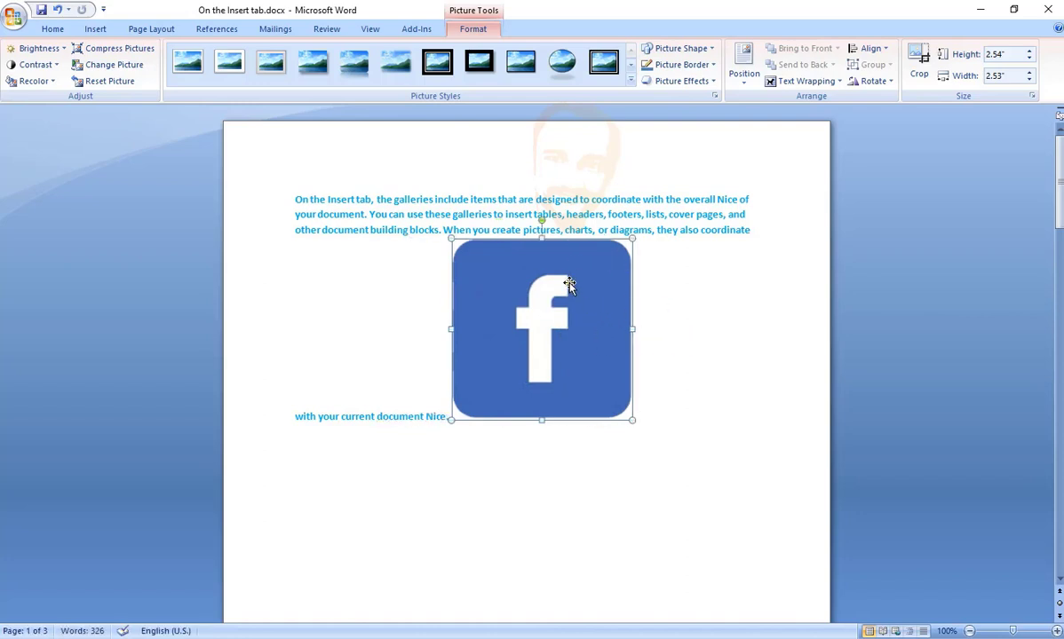
{"action": "left_click", "coordinate": [833, 81]}
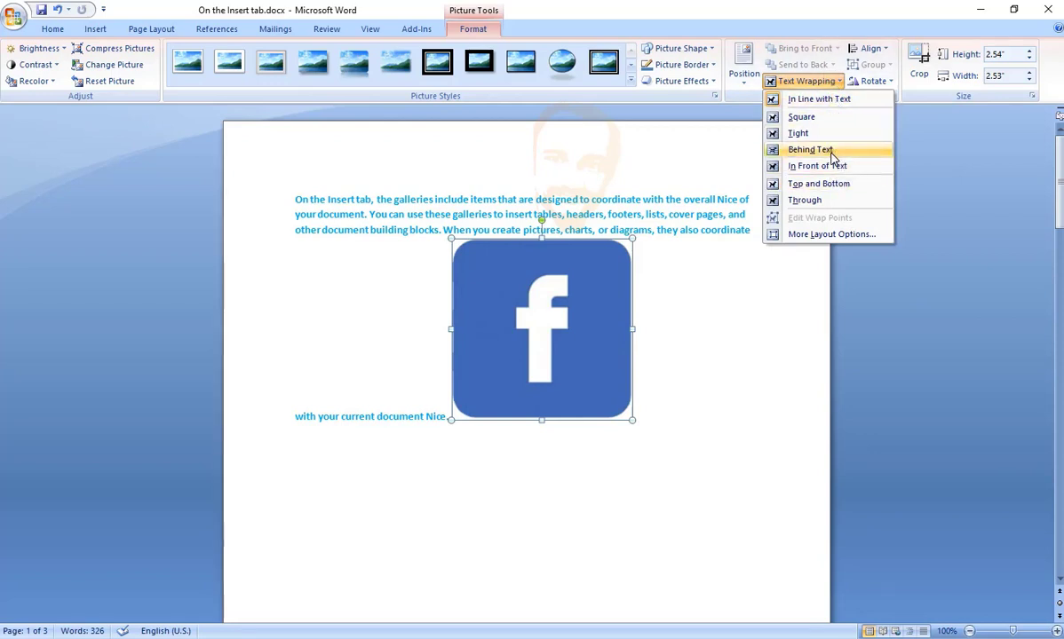
{"action": "left_click", "coordinate": [832, 153]}
{"action": "mouse_move", "coordinate": [584, 328]}
{"action": "left_mouse_down"}
{"action": "mouse_move", "coordinate": [736, 379]}
{"action": "mouse_move", "coordinate": [475, 388]}
{"action": "left_mouse_up"}
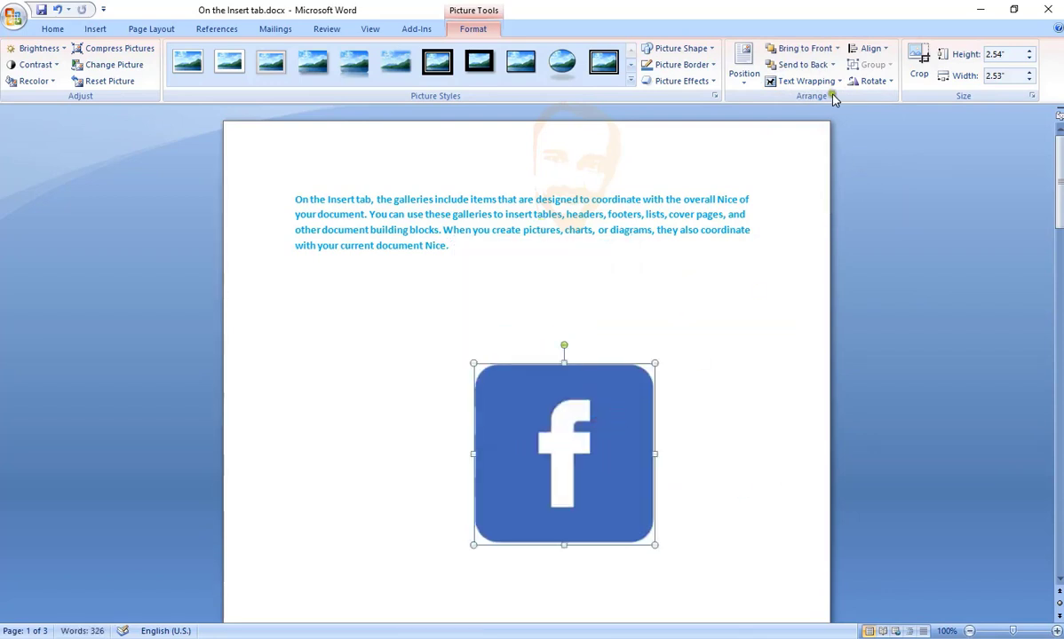
{"action": "left_click", "coordinate": [806, 81]}
{"action": "left_click", "coordinate": [796, 113]}
{"action": "left_click_drag", "start_coordinate": [594, 461], "coordinate": [657, 344]}
{"action": "left_click", "coordinate": [807, 81]}
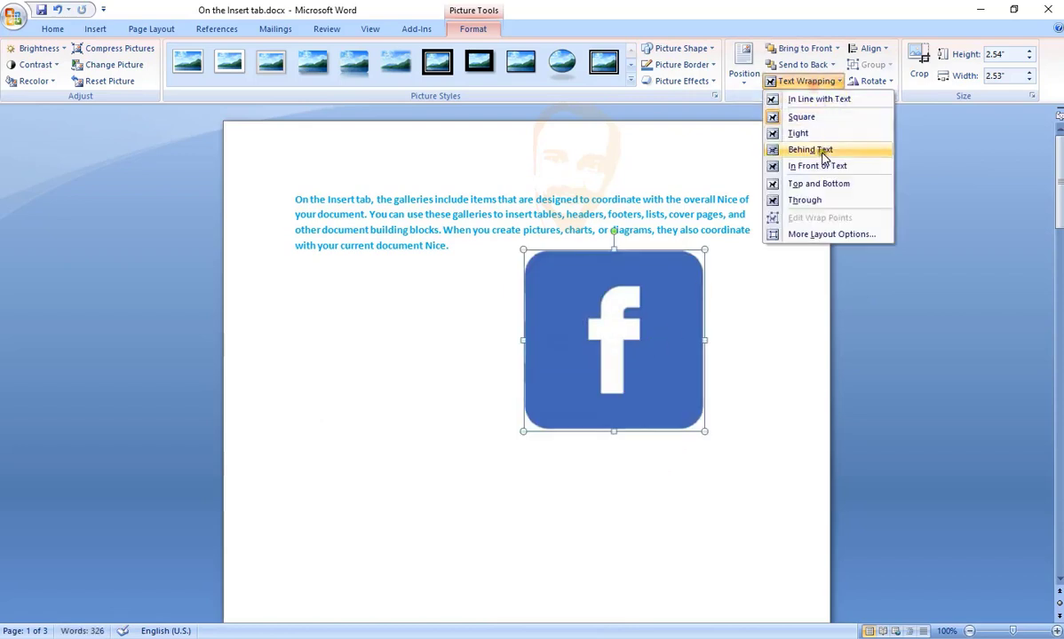
{"action": "left_click", "coordinate": [820, 203]}
{"action": "mouse_move", "coordinate": [669, 269]}
{"action": "left_mouse_down"}
{"action": "mouse_move", "coordinate": [583, 330]}
{"action": "mouse_move", "coordinate": [576, 382]}
{"action": "mouse_move", "coordinate": [539, 392]}
{"action": "left_mouse_up"}
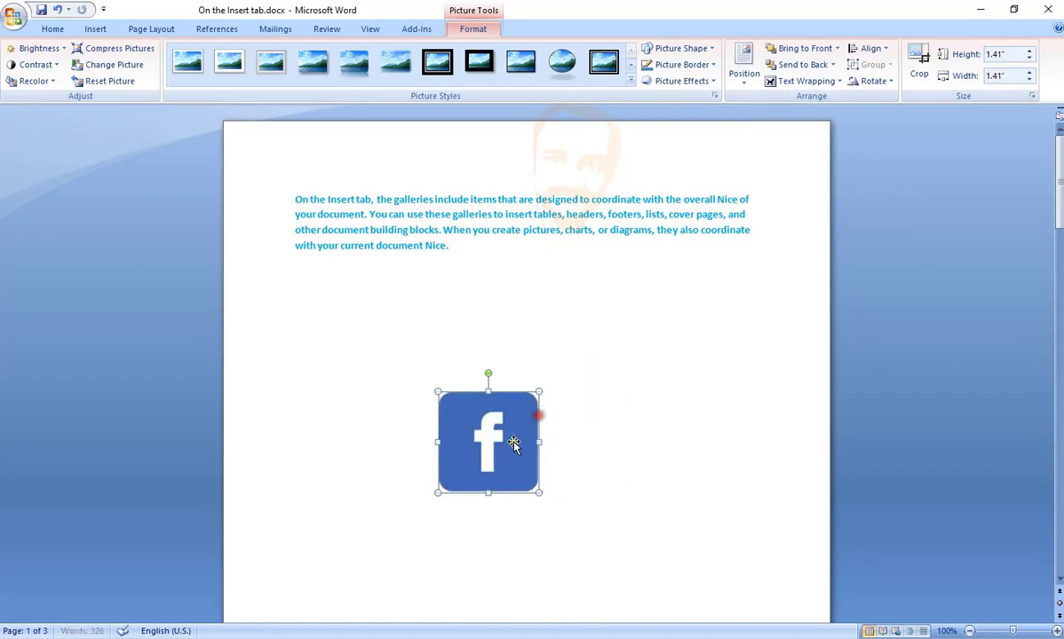
Shrink the picture to about 1.41 inches square and place it right, below the paragraph
{"action": "left_click_drag", "start_coordinate": [506, 444], "coordinate": [715, 302]}
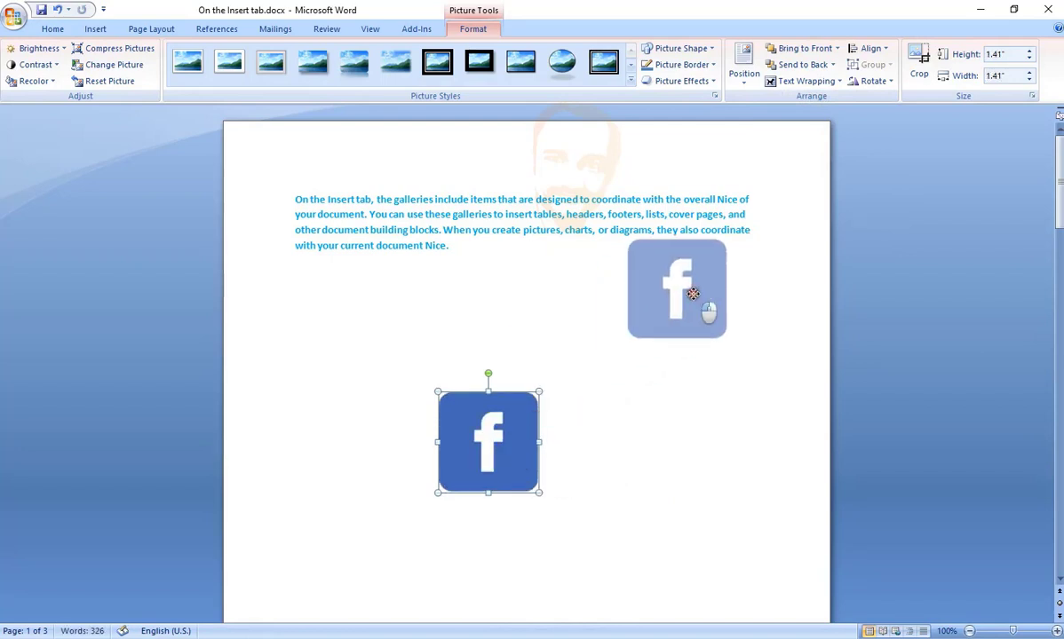
{"action": "left_click", "coordinate": [565, 360]}
{"action": "left_click", "coordinate": [696, 299]}
{"action": "left_click", "coordinate": [555, 322]}
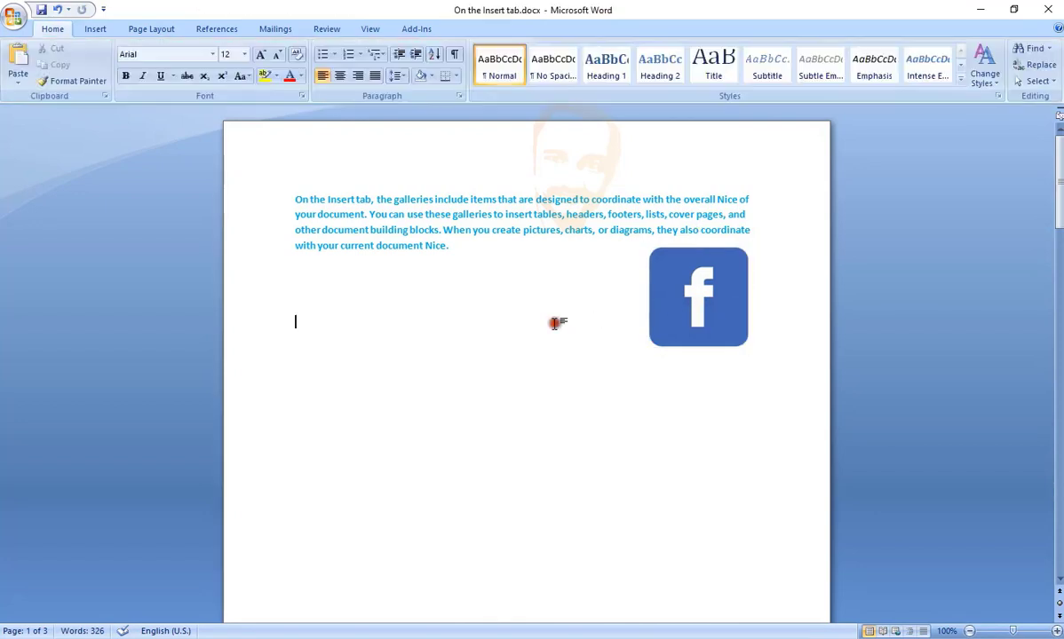
{"action": "left_click", "coordinate": [710, 322]}
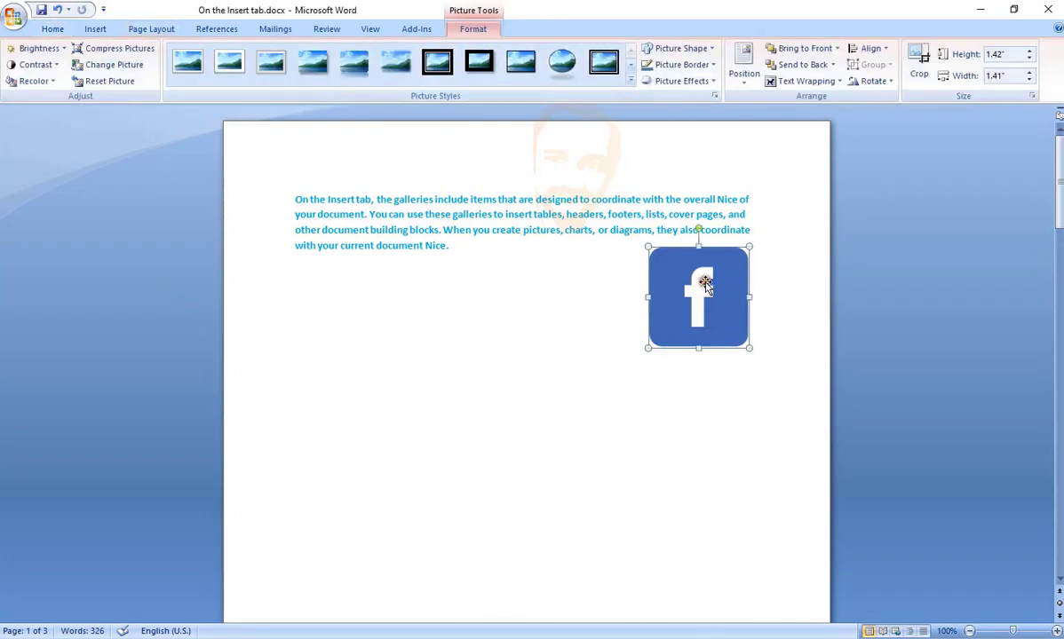
Apply the Metal Oval picture style to the Facebook logo, making it a silver-framed round badge
{"action": "left_click", "coordinate": [631, 80]}
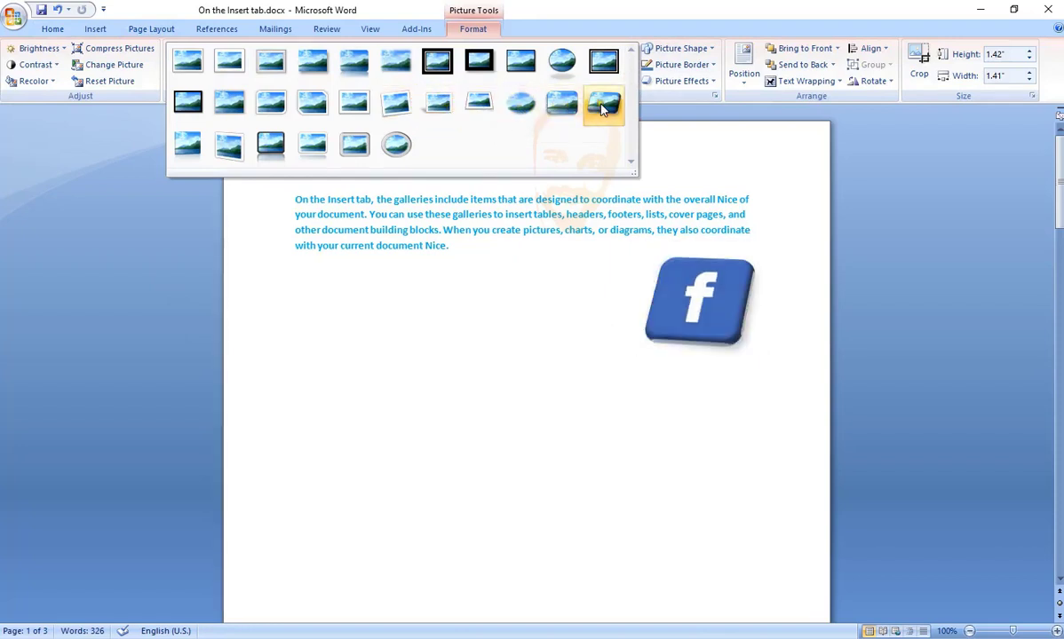
{"action": "left_click", "coordinate": [380, 142]}
{"action": "left_click", "coordinate": [527, 309]}
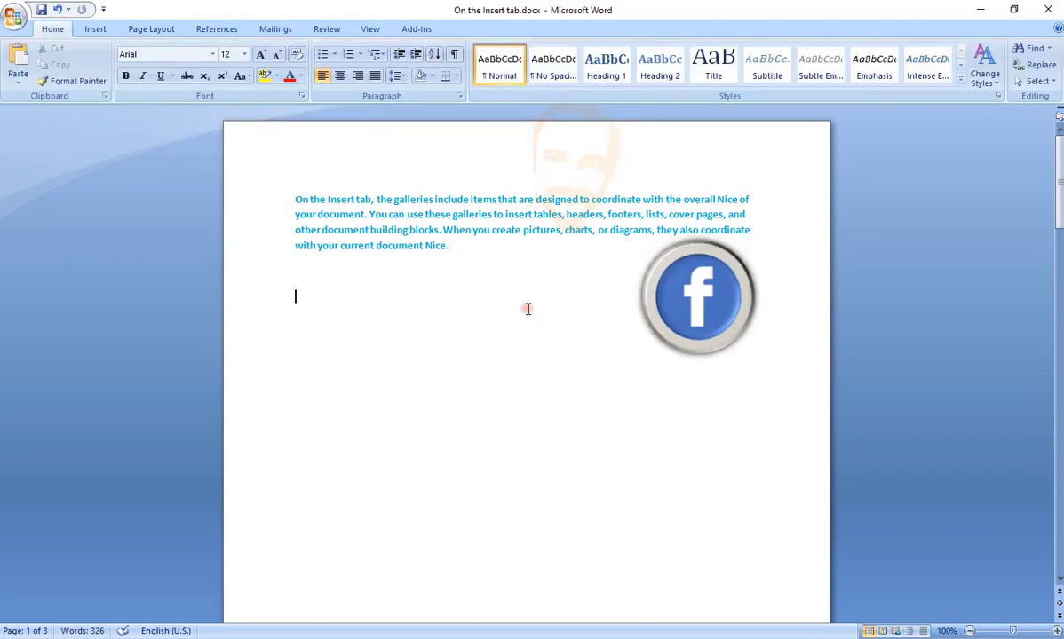
Open the Clip Organizer and browse Office Collections to the Animals category
{"action": "left_click", "coordinate": [95, 29]}
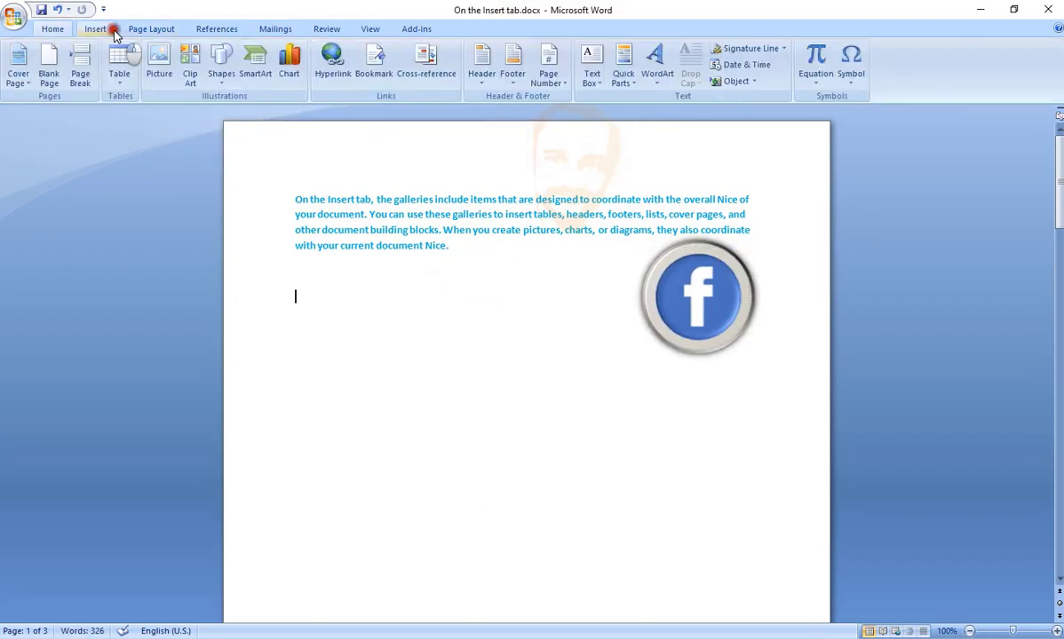
{"action": "left_click", "coordinate": [190, 83]}
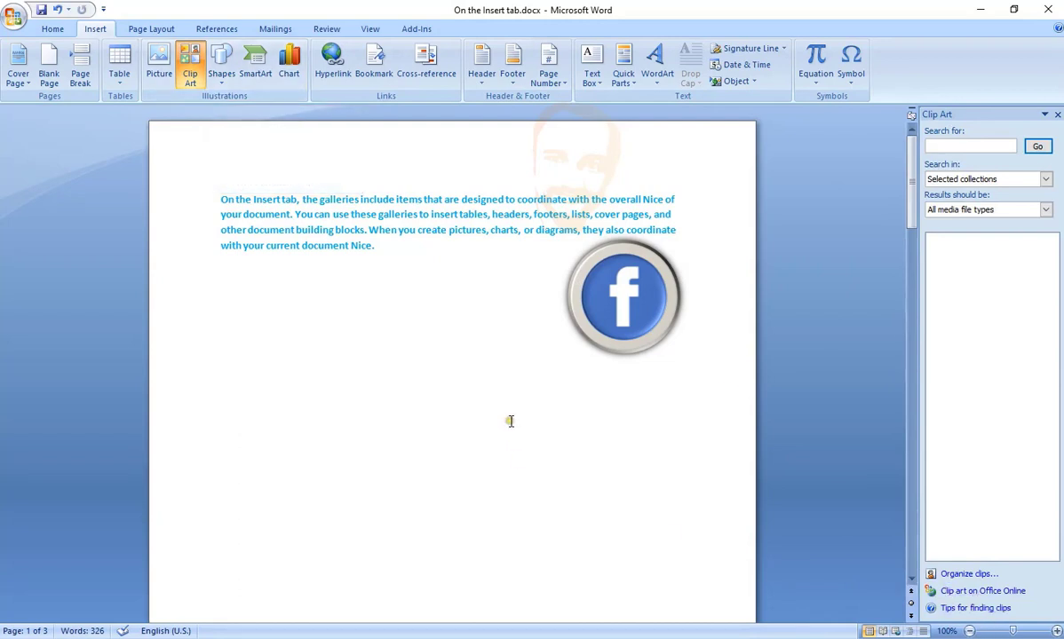
{"action": "left_click", "coordinate": [955, 575]}
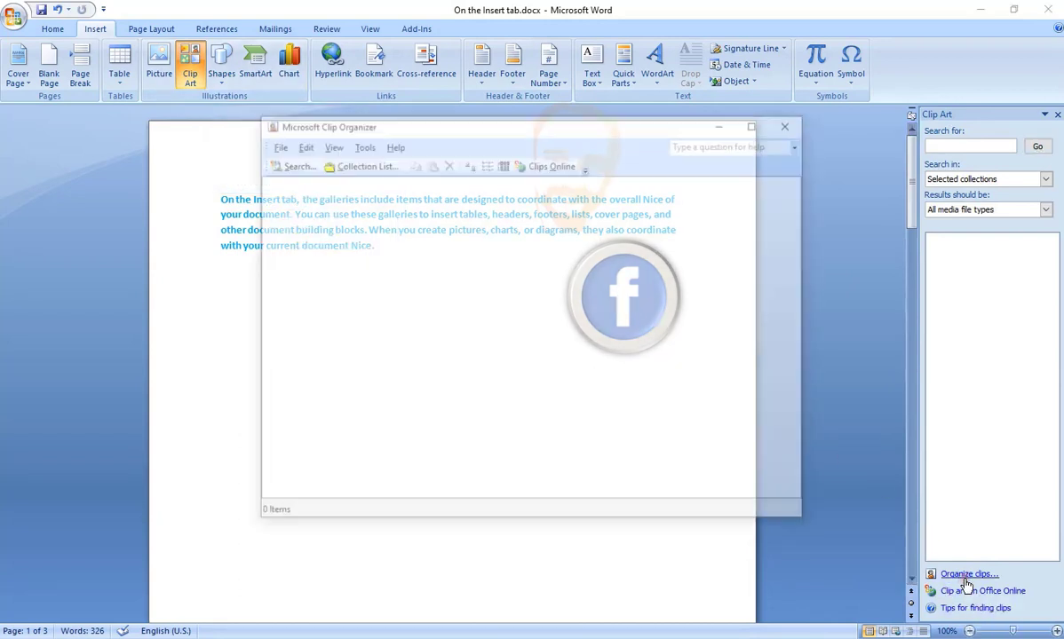
{"action": "left_click", "coordinate": [328, 241]}
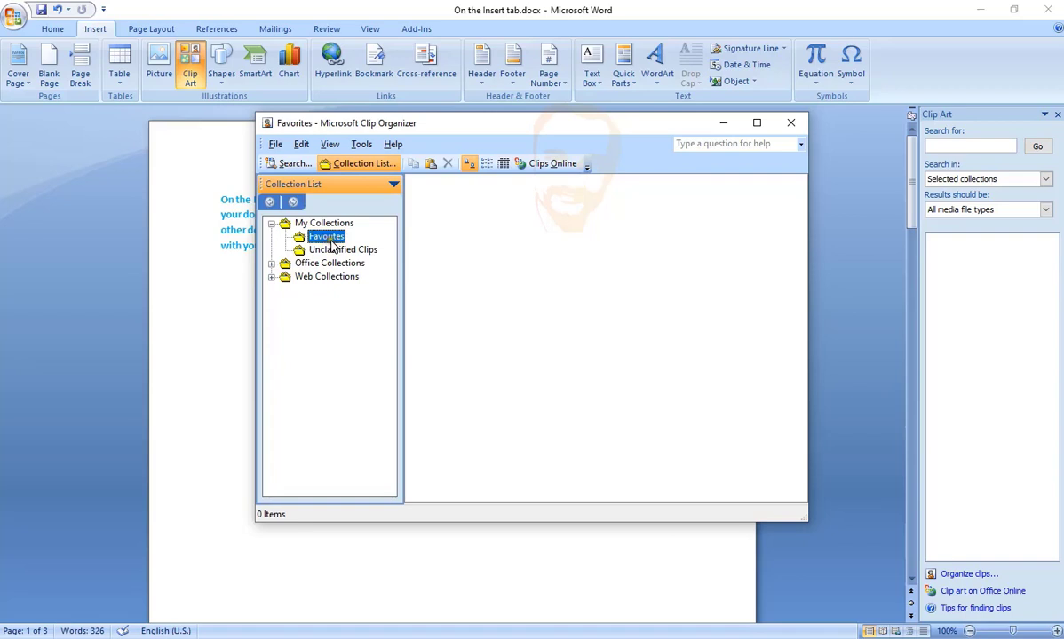
{"action": "left_click", "coordinate": [337, 253]}
{"action": "left_click", "coordinate": [337, 266]}
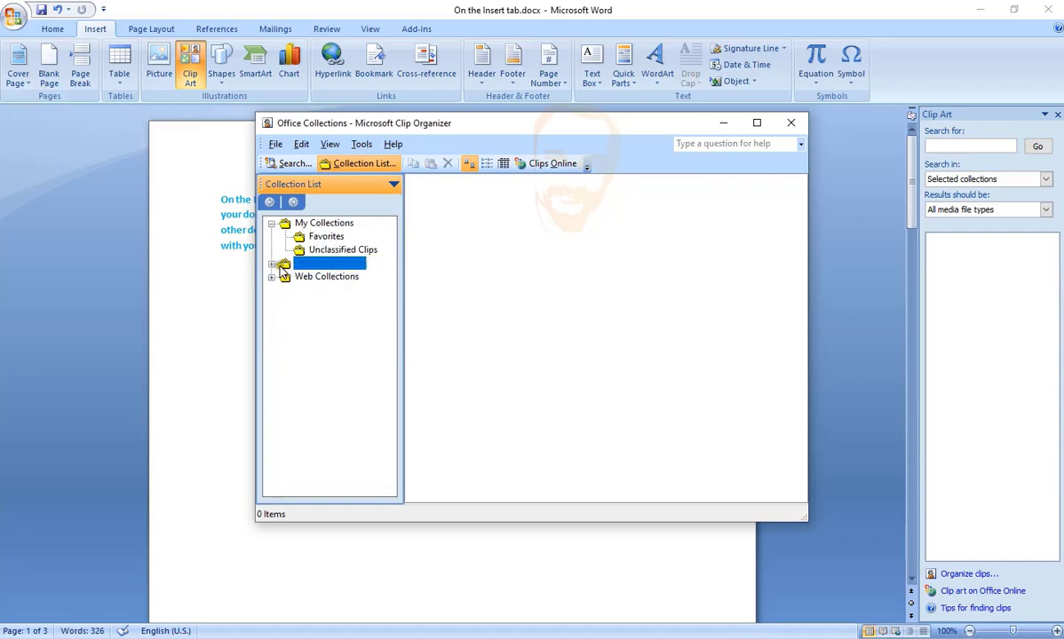
{"action": "left_click", "coordinate": [271, 264]}
{"action": "left_click", "coordinate": [317, 276]}
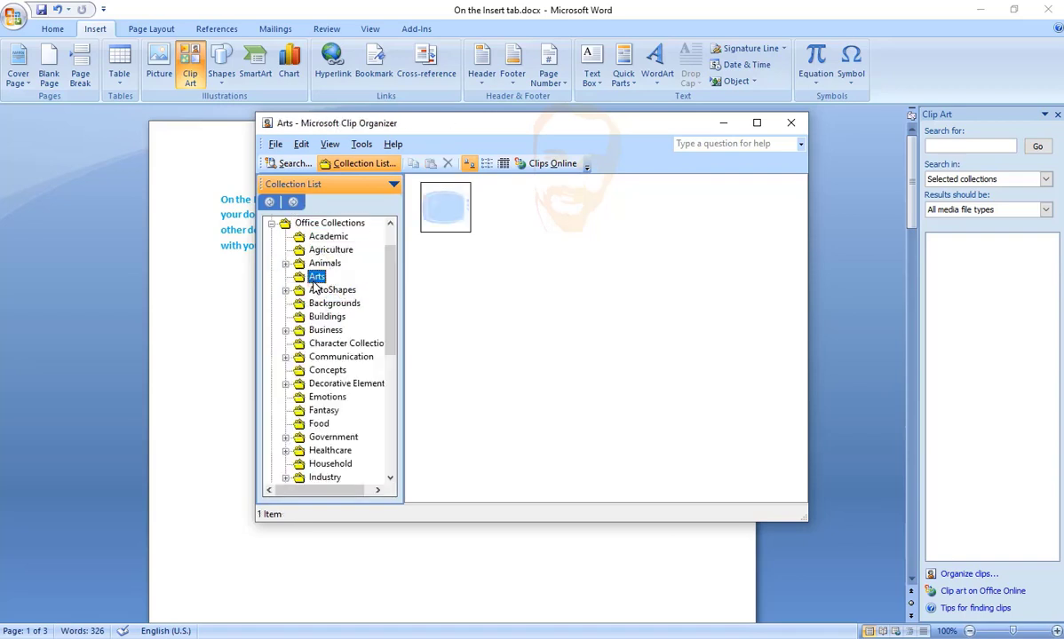
{"action": "left_click", "coordinate": [325, 236]}
{"action": "left_click", "coordinate": [331, 252]}
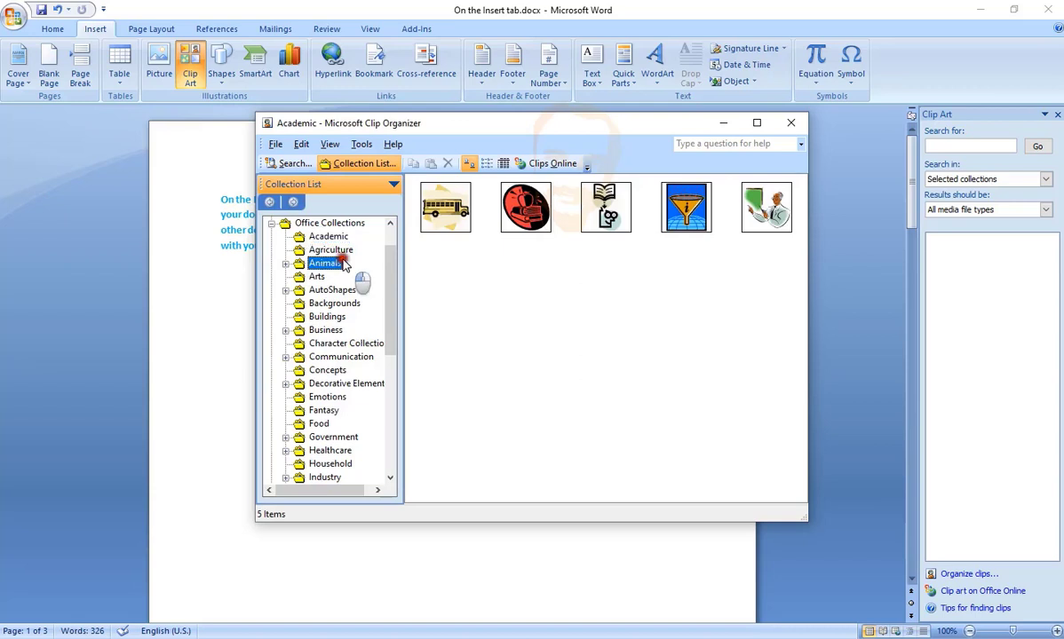
{"action": "left_click", "coordinate": [324, 263]}
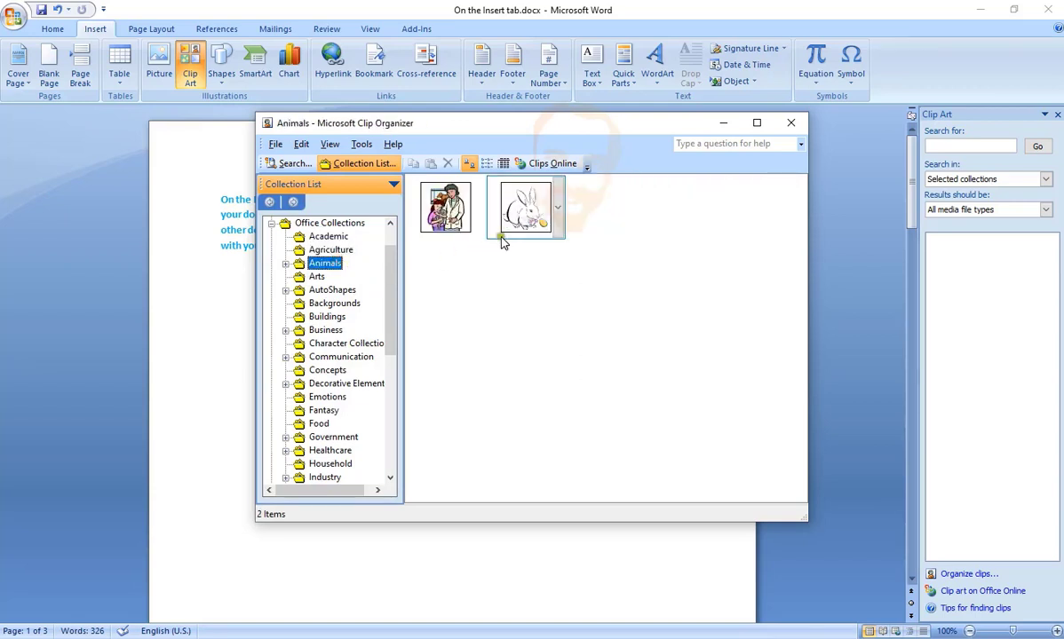
Drag the Easter bunny clip onto the page below the paragraph
{"action": "left_click_drag", "start_coordinate": [482, 131], "coordinate": [706, 142]}
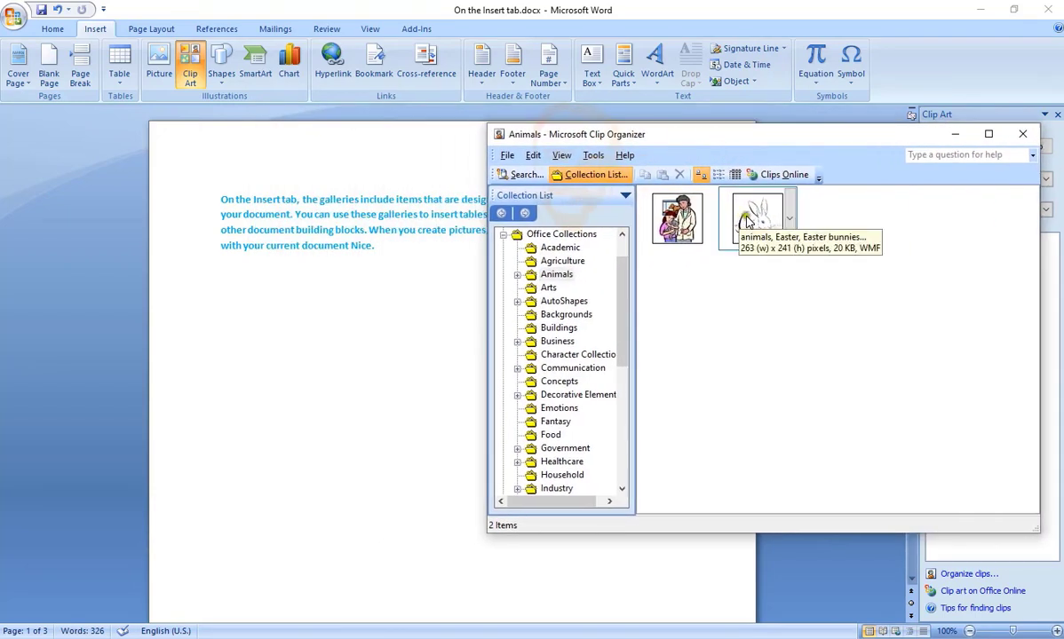
{"action": "mouse_move", "coordinate": [750, 218]}
{"action": "left_mouse_down"}
{"action": "mouse_move", "coordinate": [356, 378]}
{"action": "mouse_move", "coordinate": [413, 348]}
{"action": "left_mouse_up"}
{"action": "left_click", "coordinate": [321, 373]}
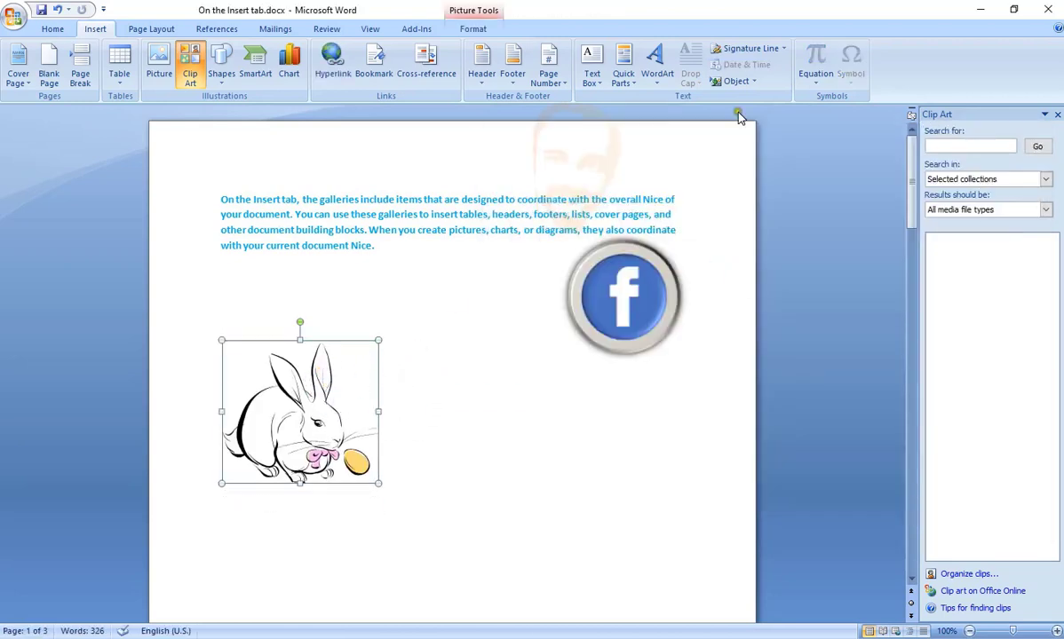
Set the rabbit clip art to Behind Text wrapping and move it up-left under the text
{"action": "left_click", "coordinate": [474, 29]}
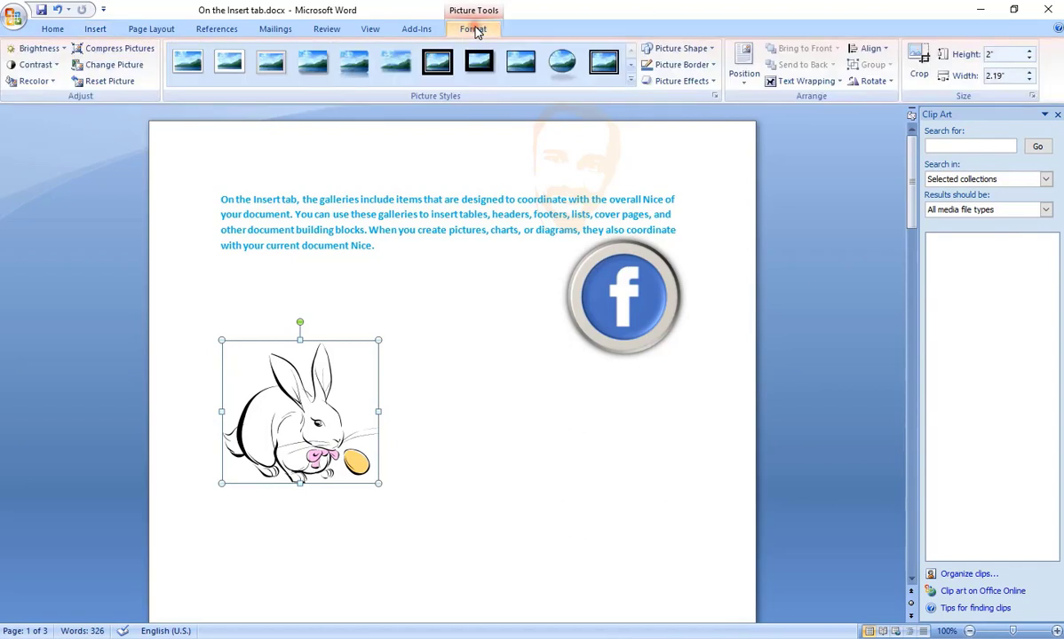
{"action": "left_click", "coordinate": [805, 81]}
{"action": "left_click", "coordinate": [847, 149]}
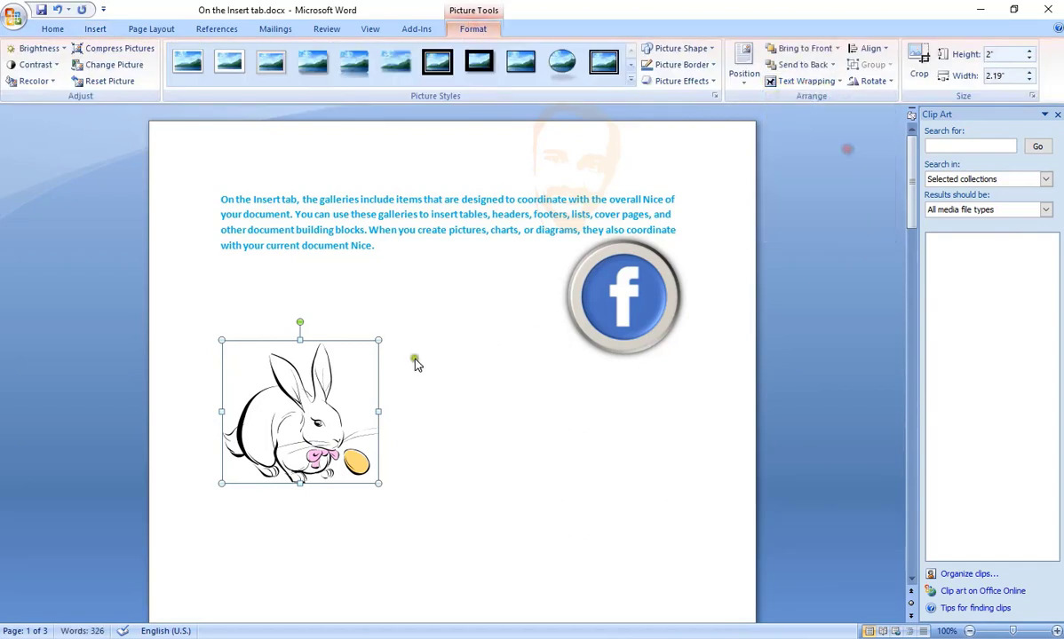
{"action": "mouse_move", "coordinate": [324, 384]}
{"action": "left_mouse_down"}
{"action": "mouse_move", "coordinate": [311, 305]}
{"action": "mouse_move", "coordinate": [398, 306]}
{"action": "mouse_move", "coordinate": [275, 355]}
{"action": "mouse_move", "coordinate": [300, 355]}
{"action": "left_mouse_up"}
Nudge the rabbit slightly further up-left and bring up the Brightness gallery
{"action": "left_click", "coordinate": [95, 28]}
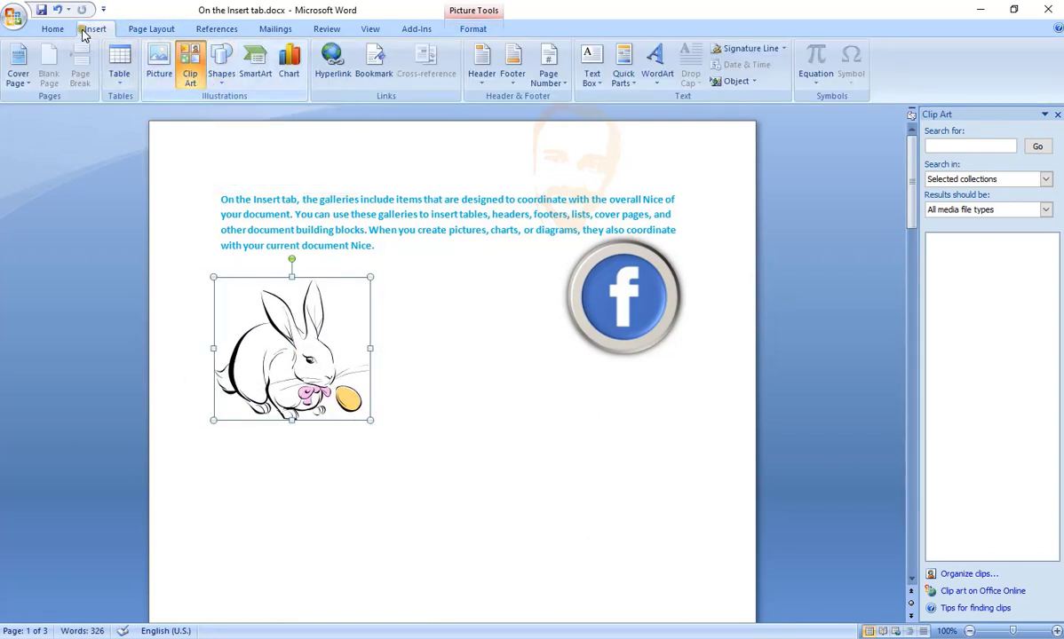
{"action": "left_click", "coordinate": [479, 28]}
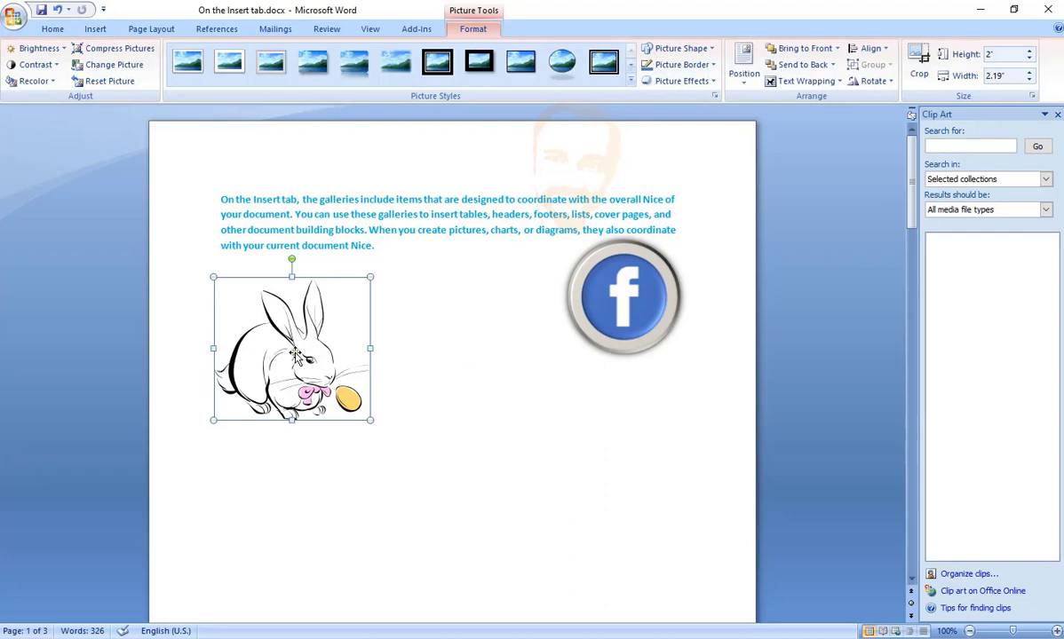
{"action": "left_click_drag", "start_coordinate": [296, 356], "coordinate": [288, 335]}
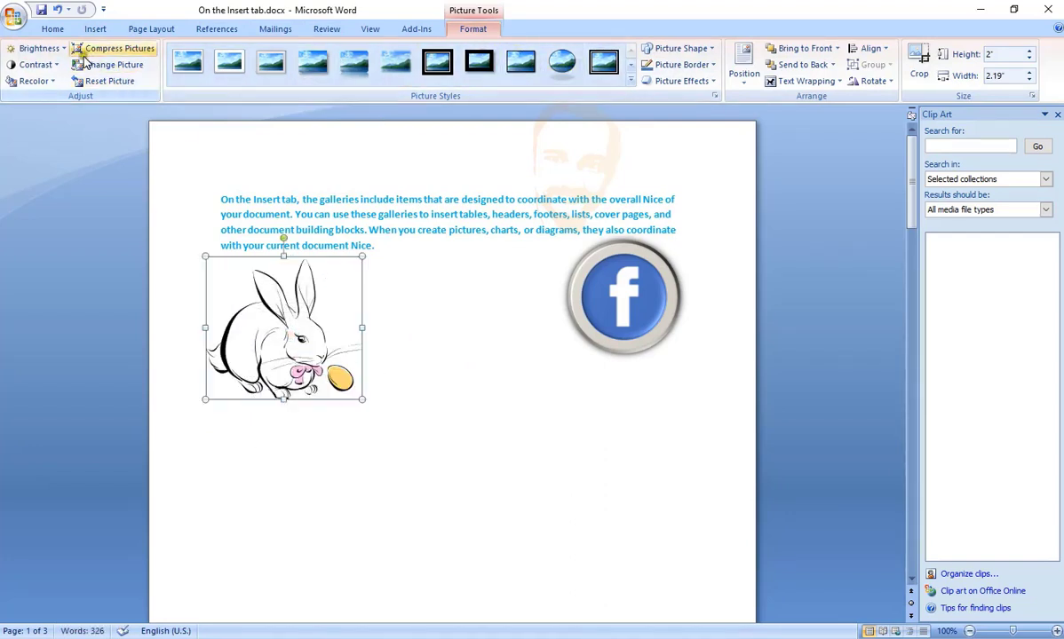
{"action": "left_click", "coordinate": [40, 48]}
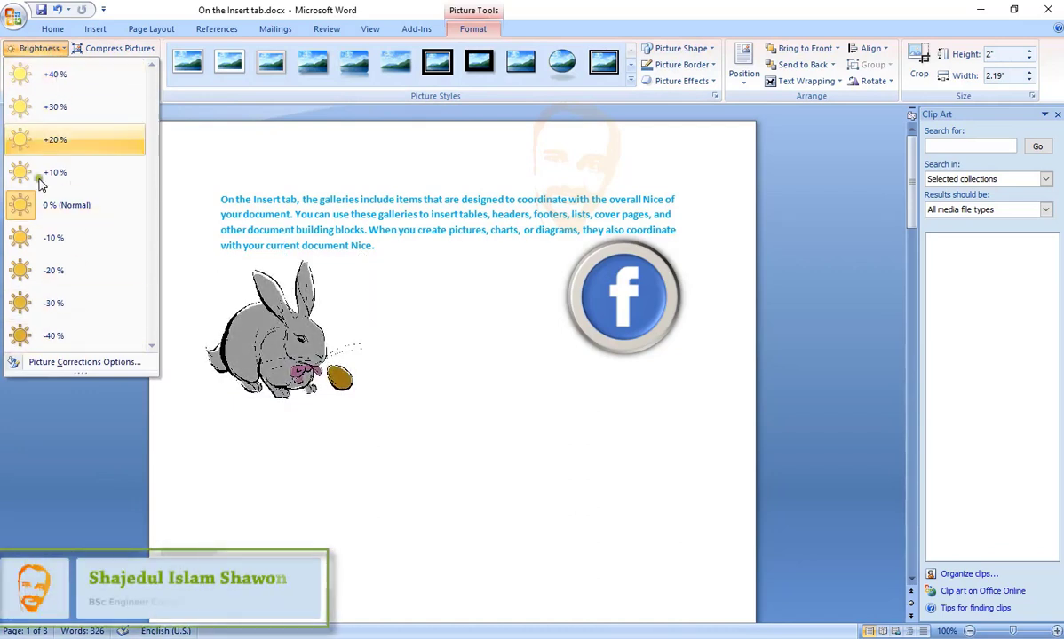
Preview the Contrast and Recolor galleries, leaving the rabbit's colours unchanged
{"action": "left_click", "coordinate": [36, 64]}
{"action": "left_click", "coordinate": [36, 64]}
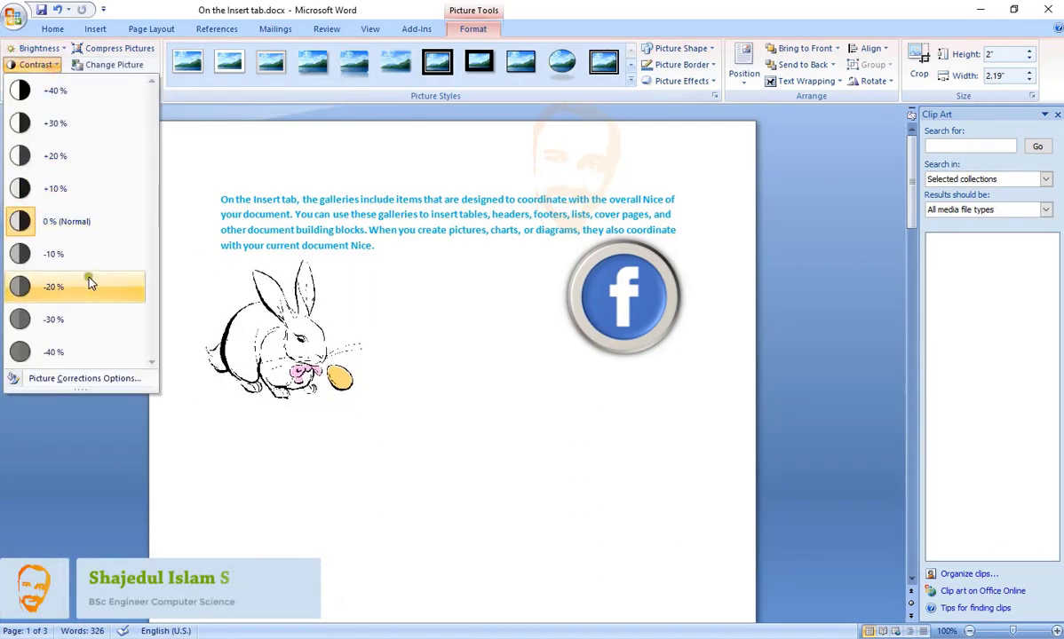
{"action": "left_click", "coordinate": [40, 63]}
{"action": "left_click", "coordinate": [54, 81]}
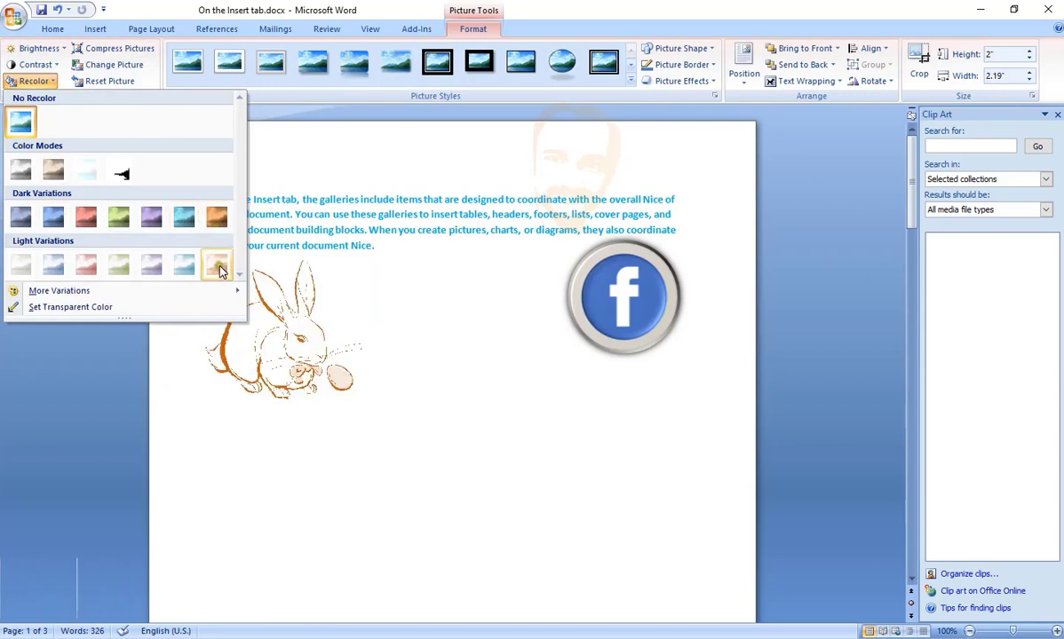
Cancel Compress Pictures and open Change Picture on the Pictures folder
{"action": "left_click", "coordinate": [107, 49]}
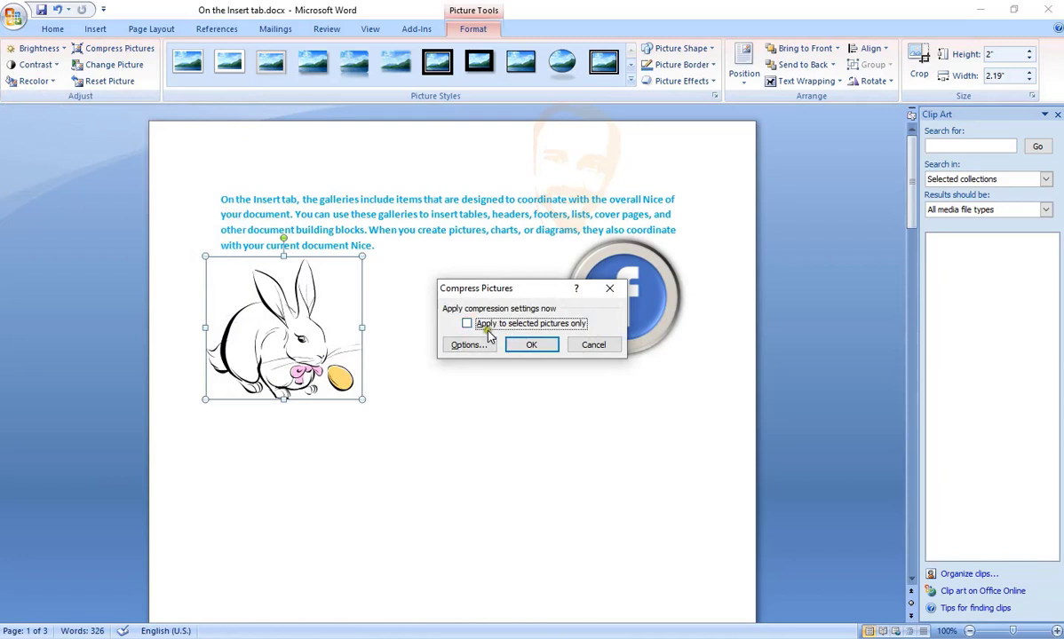
{"action": "left_click", "coordinate": [593, 346]}
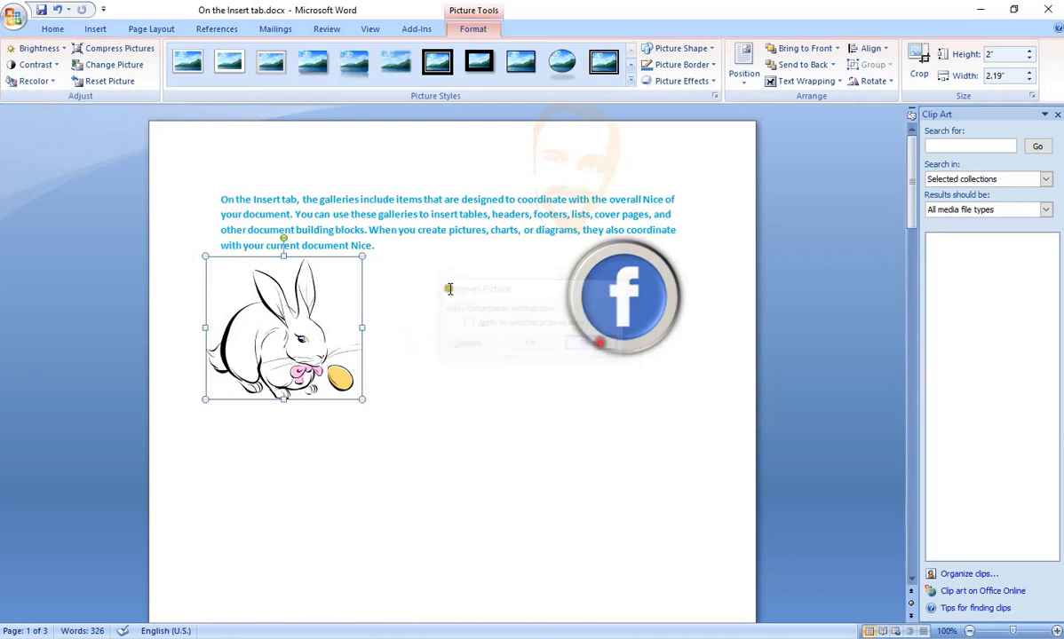
{"action": "left_click", "coordinate": [133, 67]}
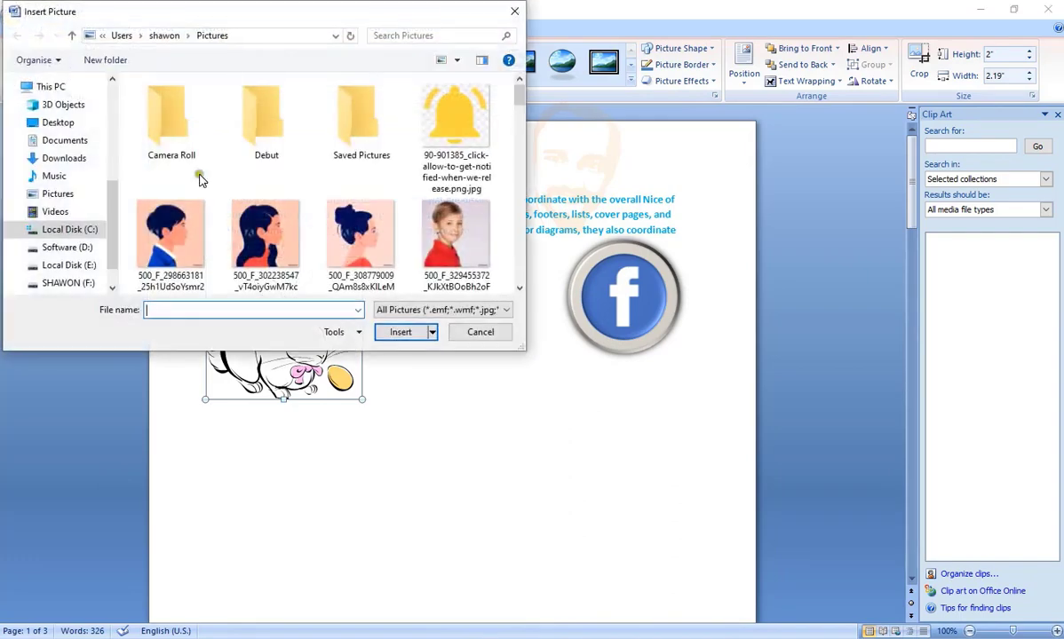
Swap the rabbit for twitter.png, then undo so the original bunny clip art stays
{"action": "left_click", "coordinate": [482, 332]}
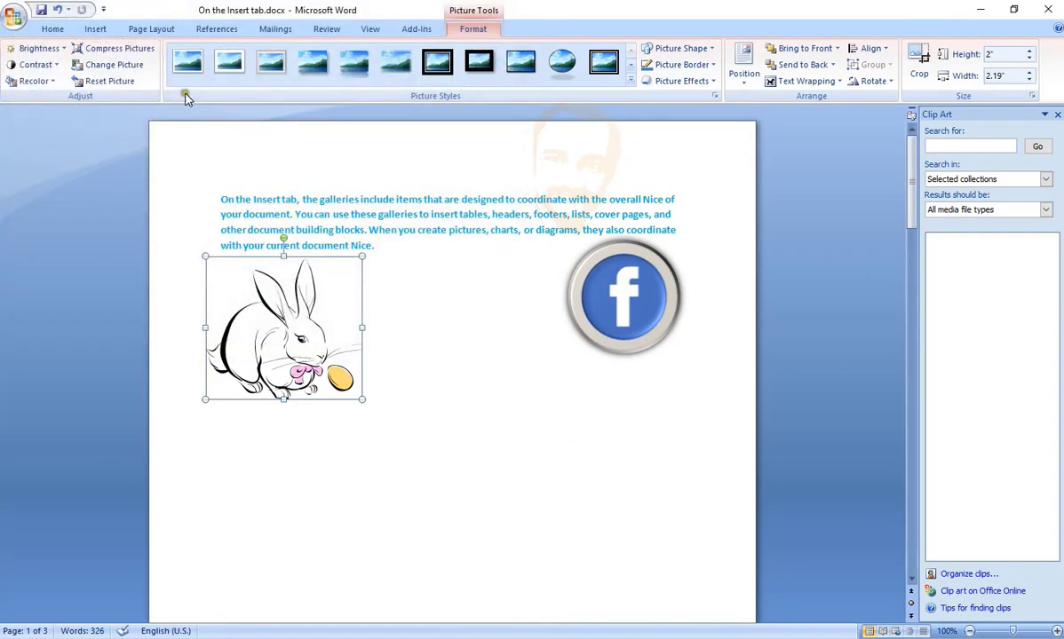
{"action": "left_click", "coordinate": [121, 65]}
{"action": "scroll", "coordinate": [345, 238], "scroll_direction": "down", "scroll_amount": 5}
{"action": "scroll", "coordinate": [346, 238], "scroll_direction": "down", "scroll_amount": 3}
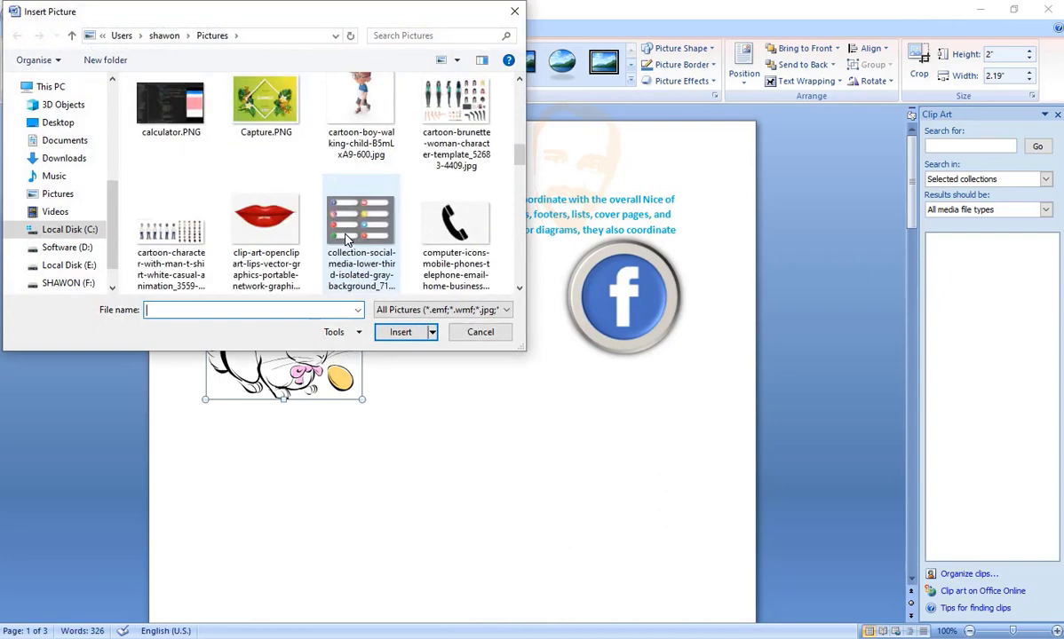
{"action": "scroll", "coordinate": [346, 238], "scroll_direction": "down", "scroll_amount": 3}
{"action": "scroll", "coordinate": [346, 238], "scroll_direction": "down", "scroll_amount": 3}
{"action": "scroll", "coordinate": [346, 238], "scroll_direction": "down", "scroll_amount": 3}
{"action": "scroll", "coordinate": [347, 240], "scroll_direction": "down", "scroll_amount": 3}
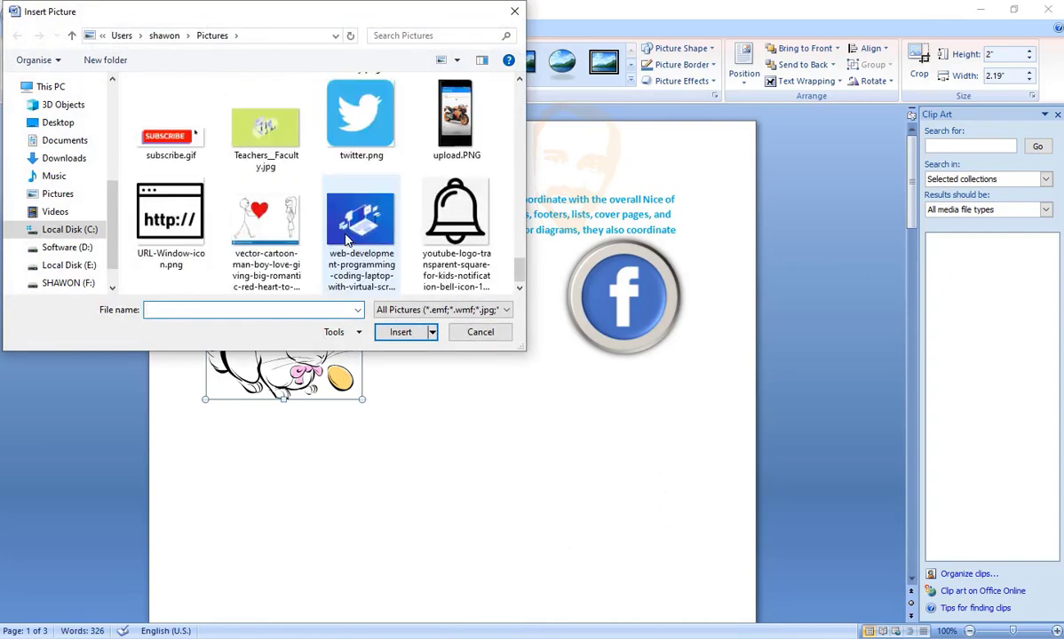
{"action": "left_click", "coordinate": [355, 144]}
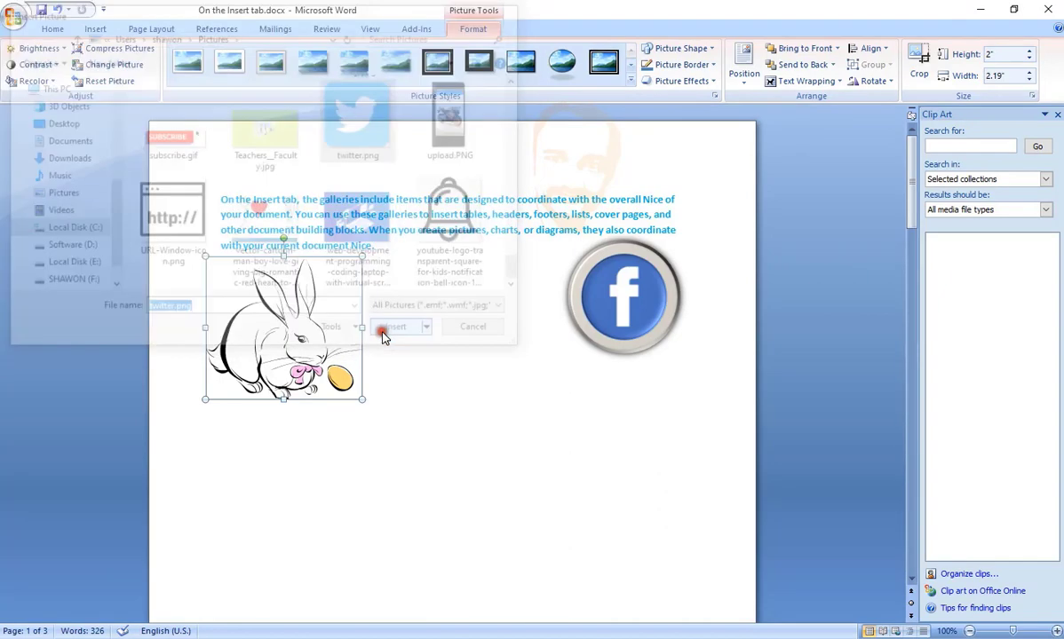
{"action": "key", "text": "ctrl+z"}
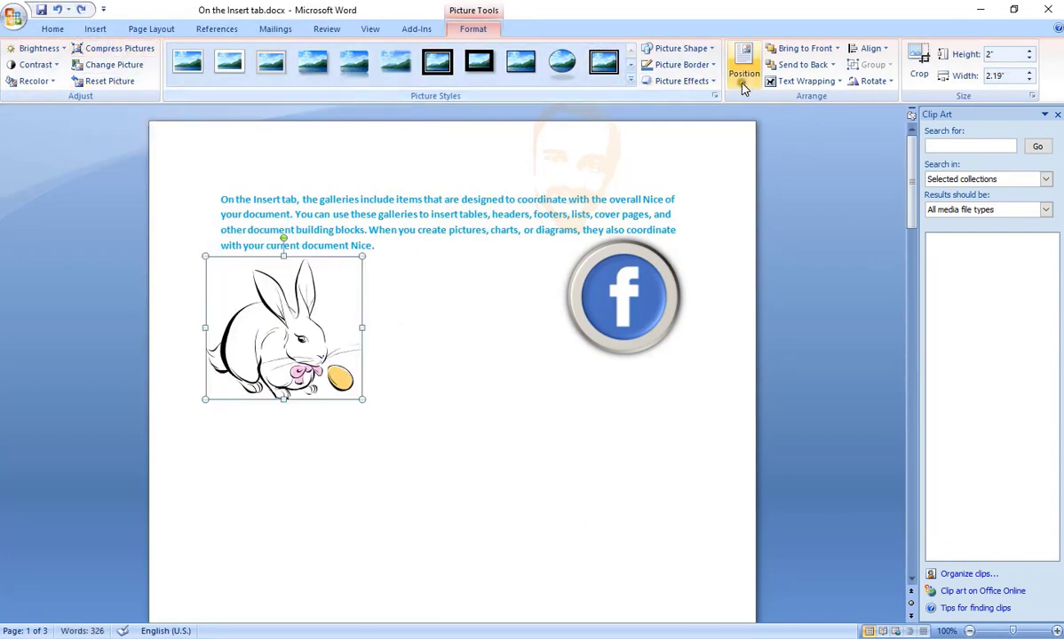
Try basic and flowchart picture shapes on the rabbit and view the border colours
{"action": "left_click", "coordinate": [713, 48]}
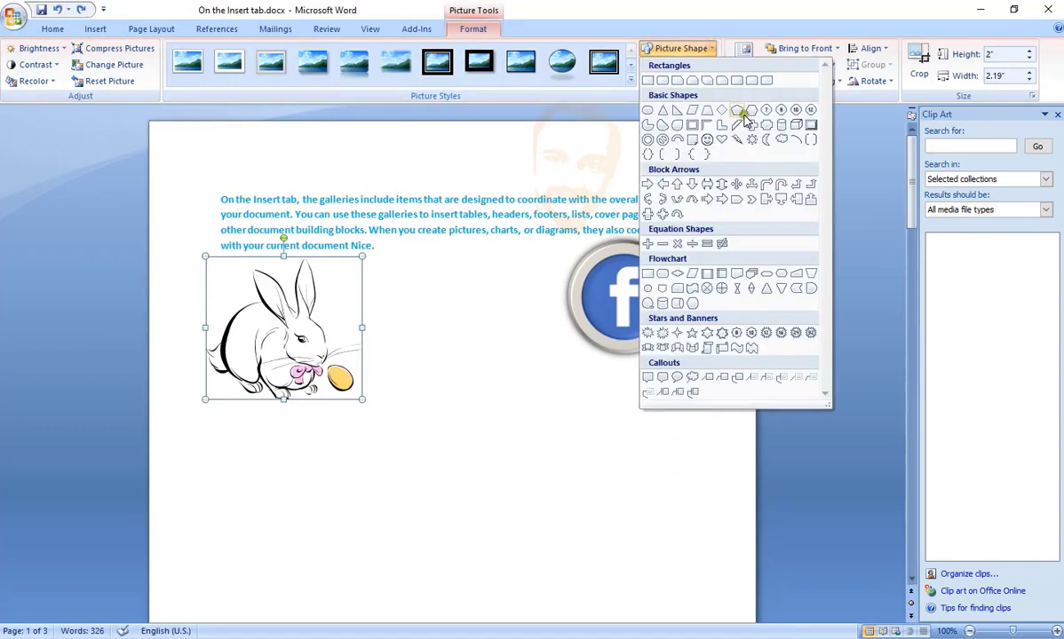
{"action": "left_click", "coordinate": [706, 126]}
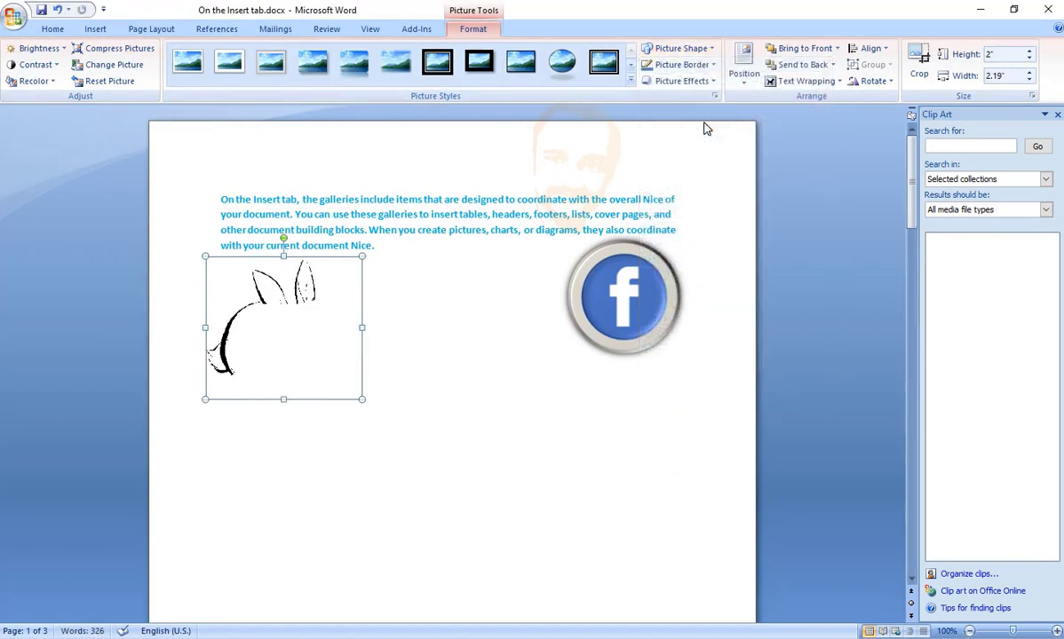
{"action": "left_click", "coordinate": [710, 47]}
{"action": "left_click", "coordinate": [663, 274]}
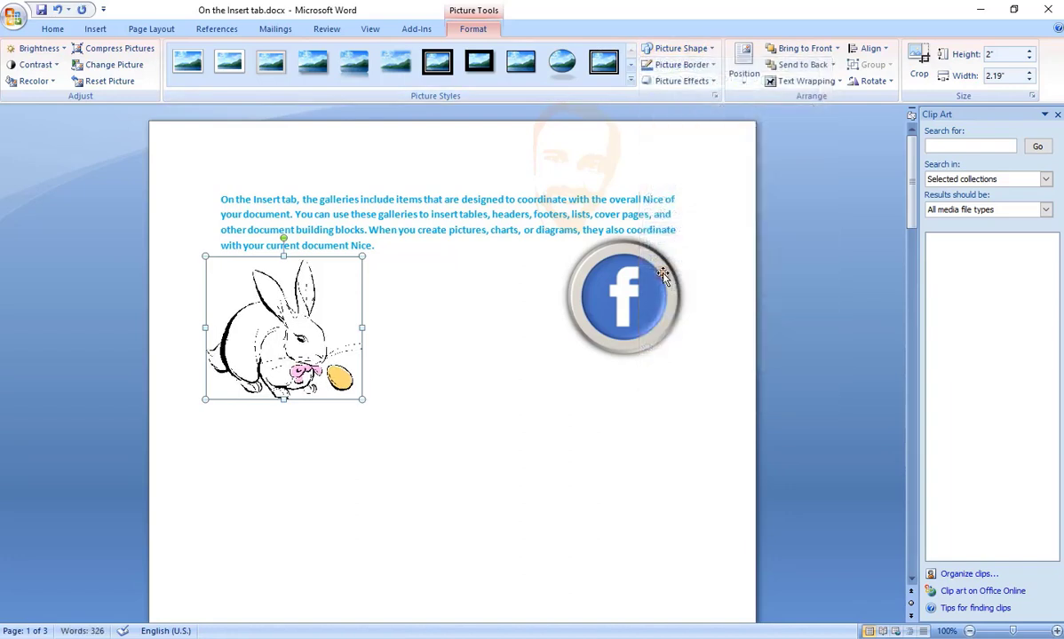
{"action": "left_click", "coordinate": [679, 64]}
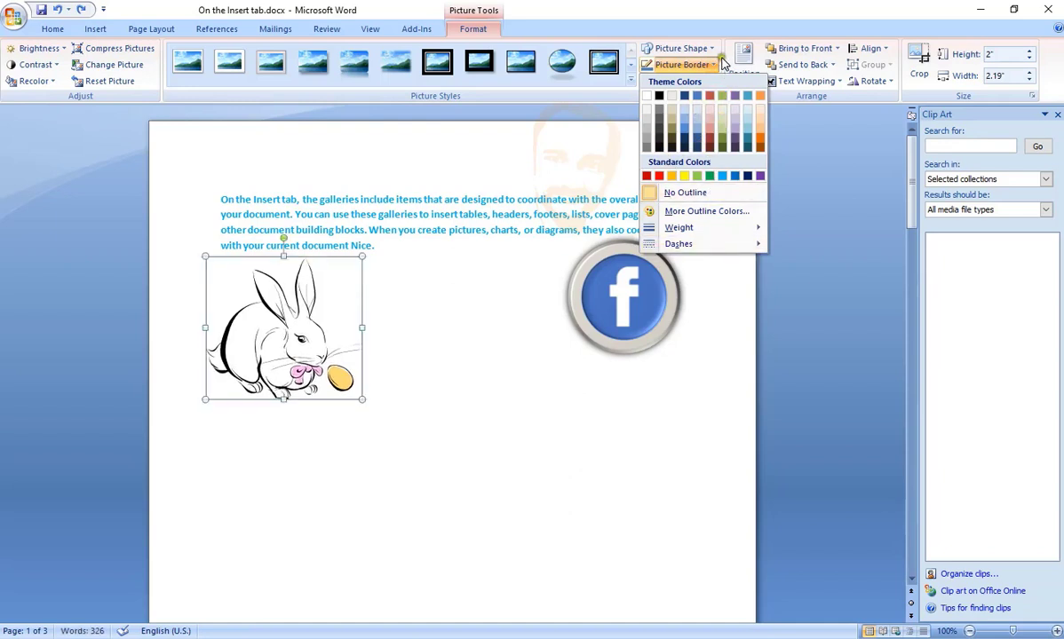
Give the rabbit a Half Reflection, 8 pt offset, without adding a shadow
{"action": "left_click", "coordinate": [722, 64]}
{"action": "left_click", "coordinate": [710, 82]}
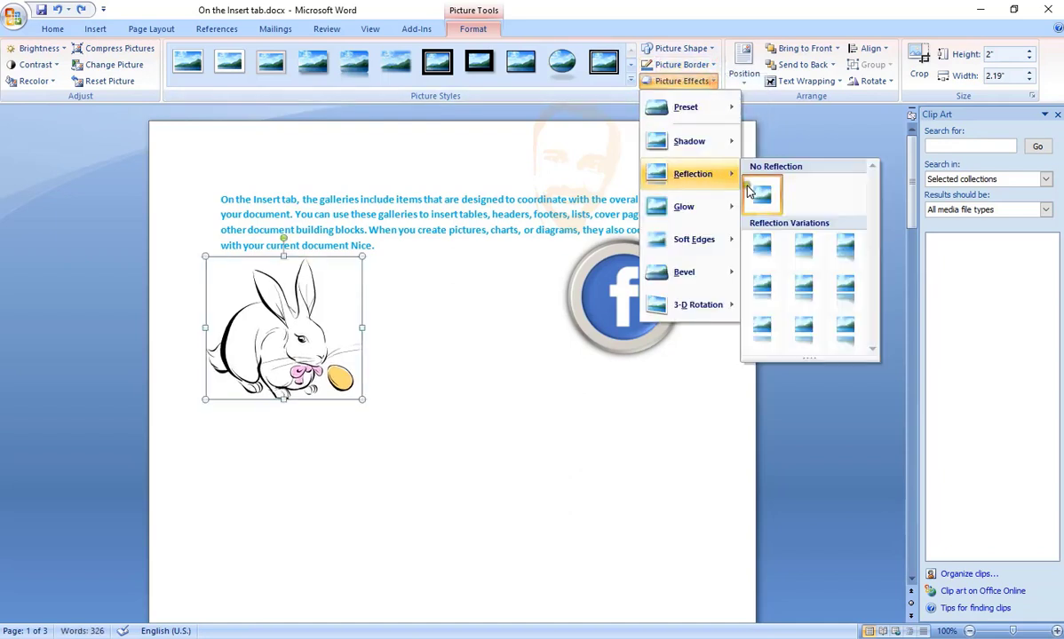
{"action": "left_click", "coordinate": [796, 327]}
{"action": "left_click", "coordinate": [709, 82]}
{"action": "mouse_move", "coordinate": [689, 141]}
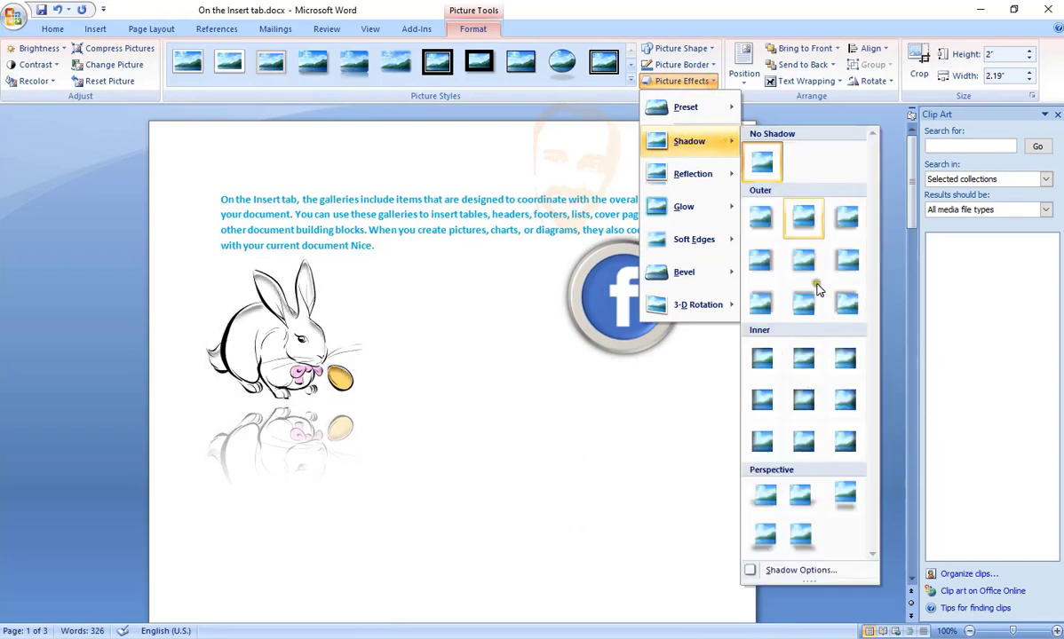
{"action": "left_click", "coordinate": [825, 69]}
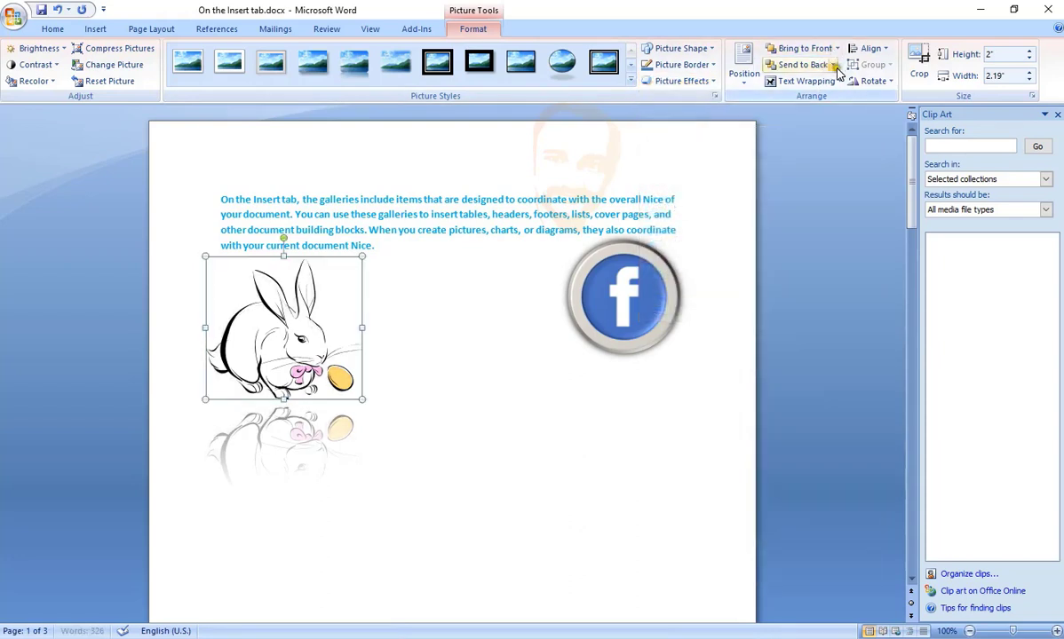
Copy the Facebook logo and paste a second copy onto the rabbit
{"action": "left_click", "coordinate": [628, 282]}
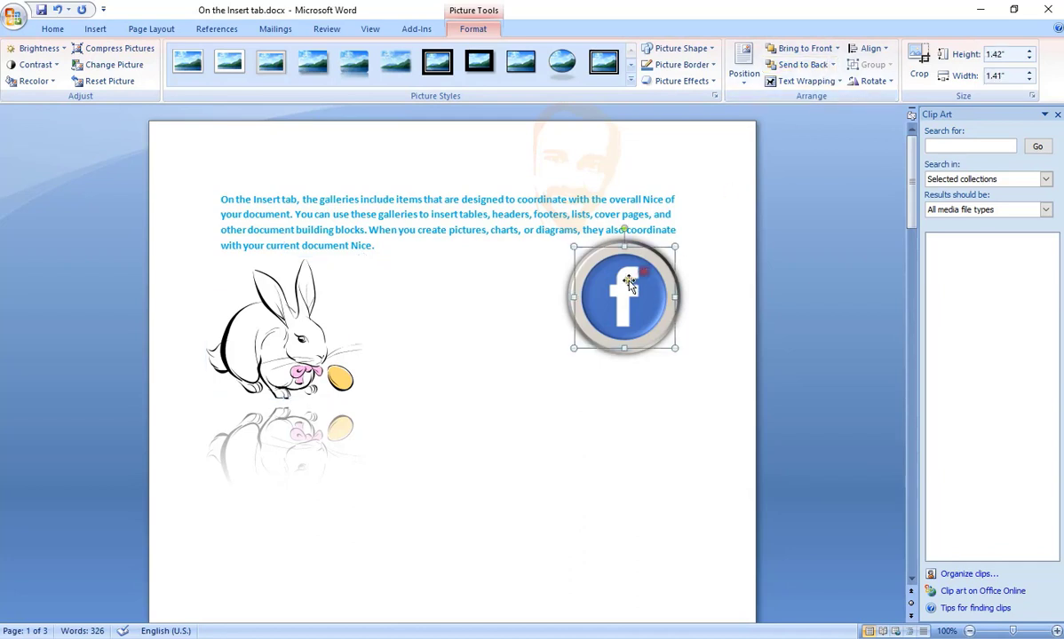
{"action": "right_click", "coordinate": [625, 282]}
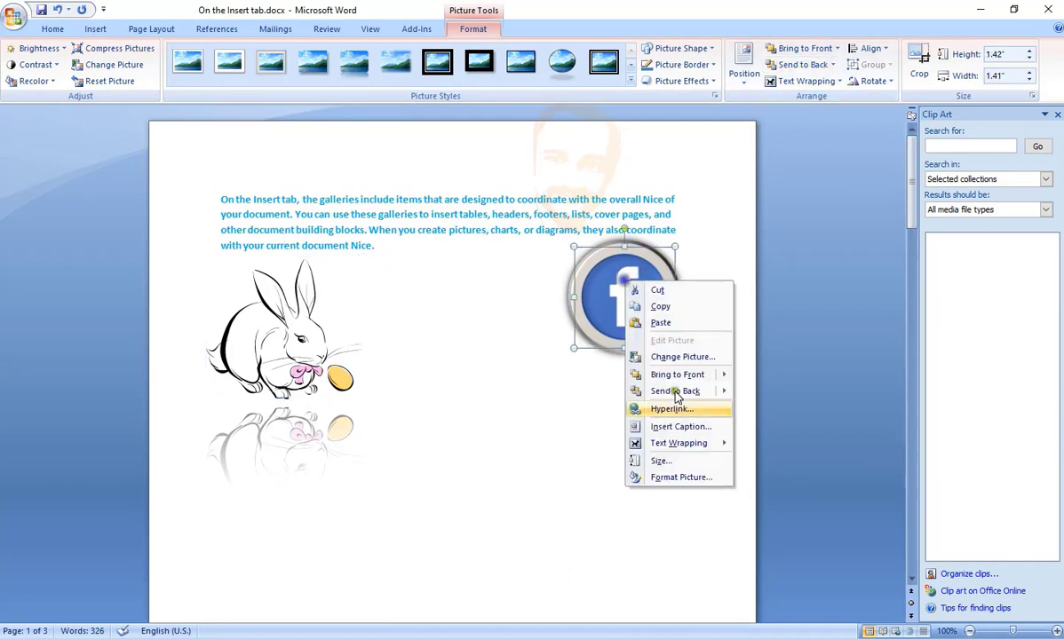
{"action": "left_click", "coordinate": [672, 305]}
{"action": "right_click", "coordinate": [473, 408]}
{"action": "left_click", "coordinate": [259, 330]}
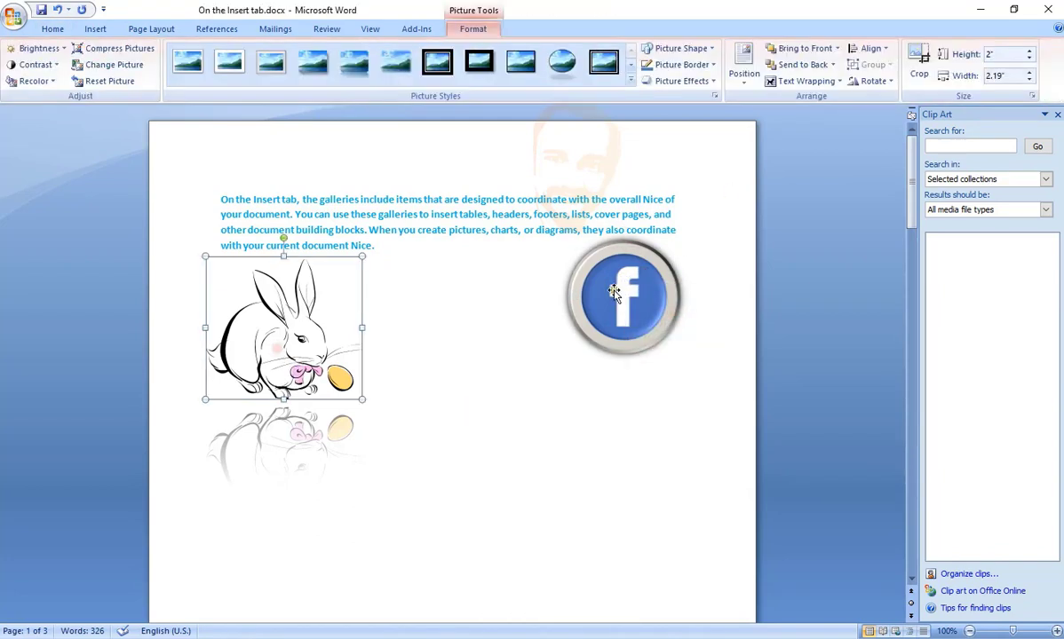
{"action": "left_click", "coordinate": [613, 293]}
{"action": "right_click", "coordinate": [613, 293]}
{"action": "left_click", "coordinate": [435, 353]}
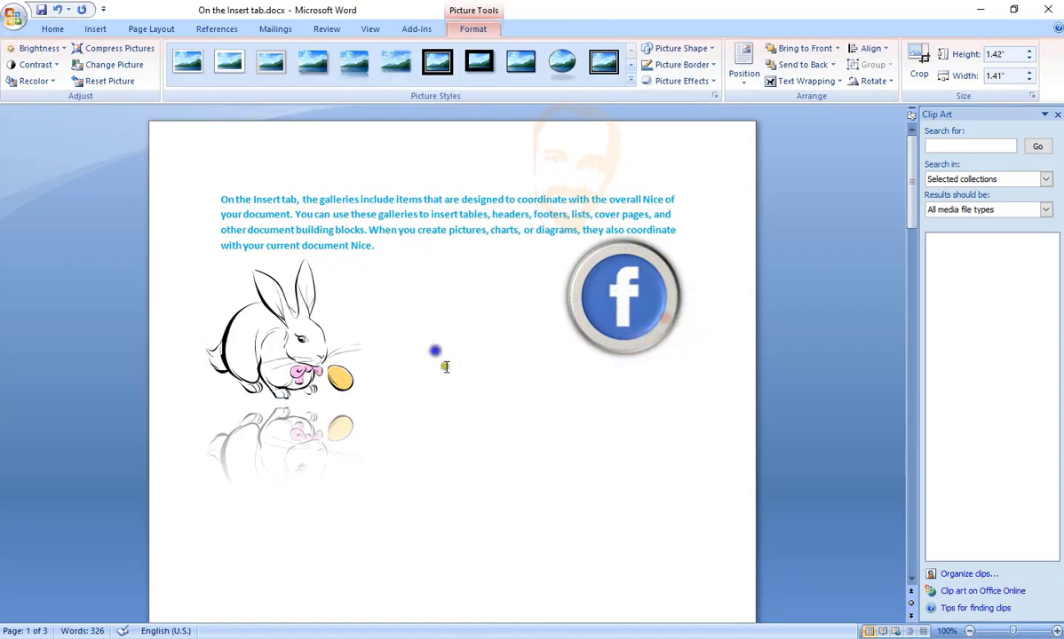
{"action": "right_click", "coordinate": [436, 354]}
{"action": "left_click", "coordinate": [472, 394]}
{"action": "left_click_drag", "start_coordinate": [617, 335], "coordinate": [344, 380]}
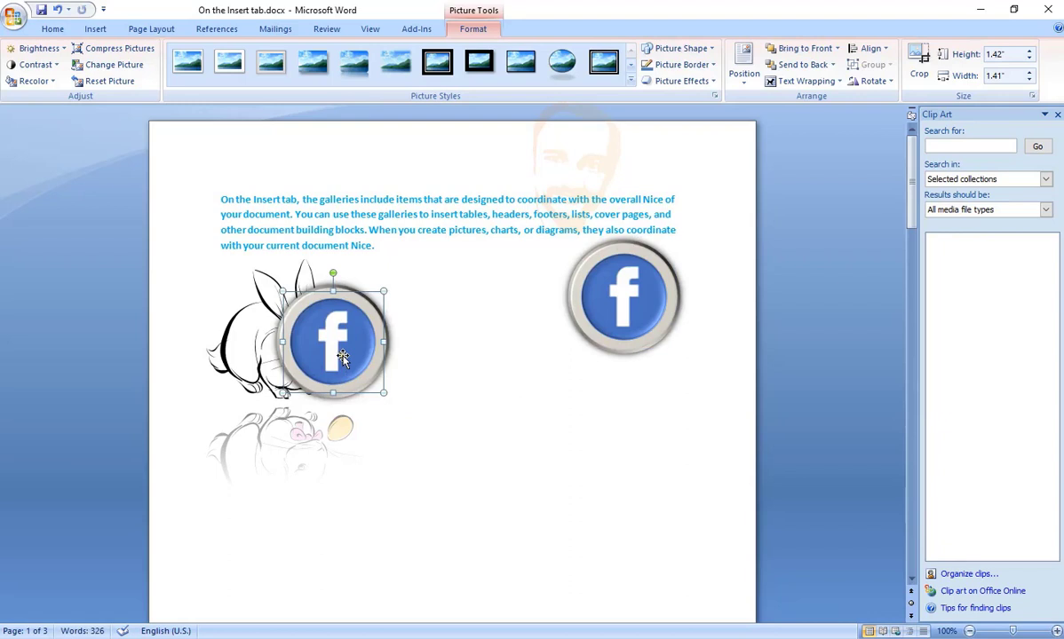
Bring the rabbit clip art in front of the pasted Facebook logo
{"action": "left_click", "coordinate": [267, 359]}
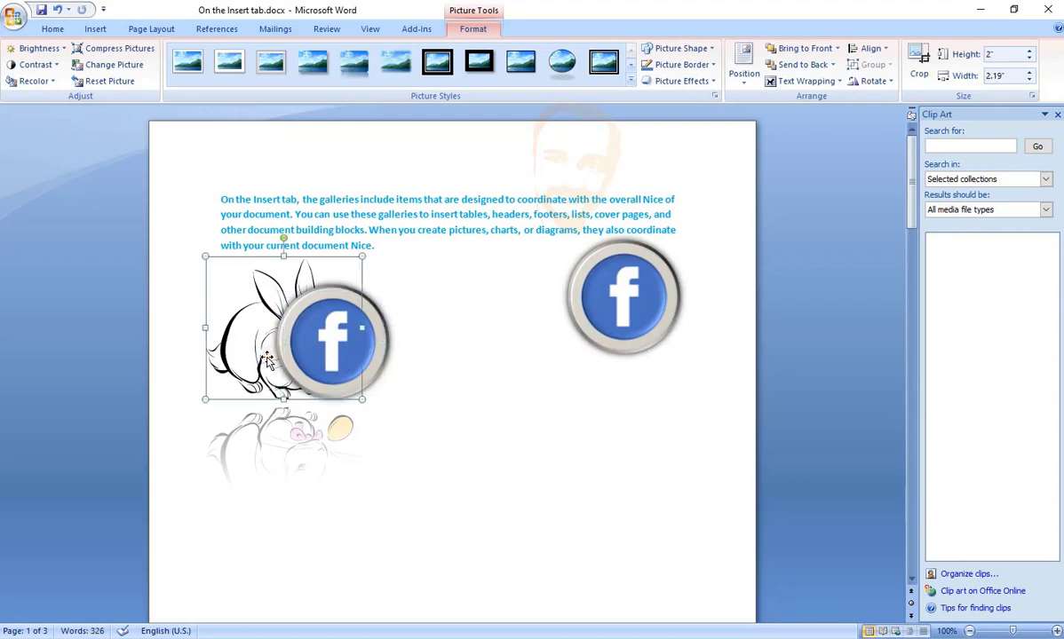
{"action": "left_click", "coordinate": [821, 48]}
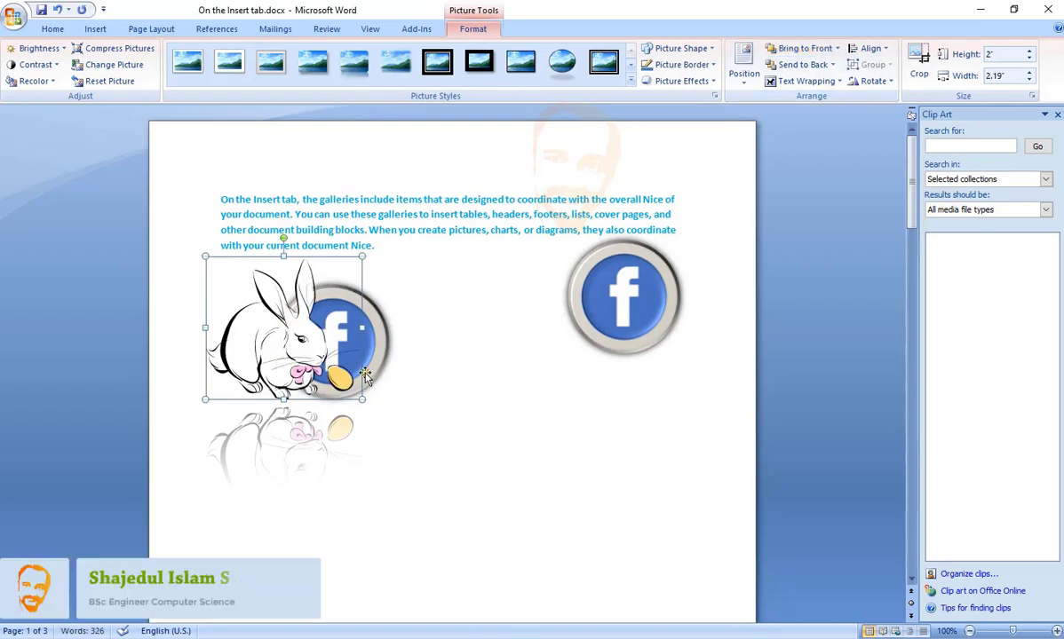
{"action": "left_click", "coordinate": [478, 391]}
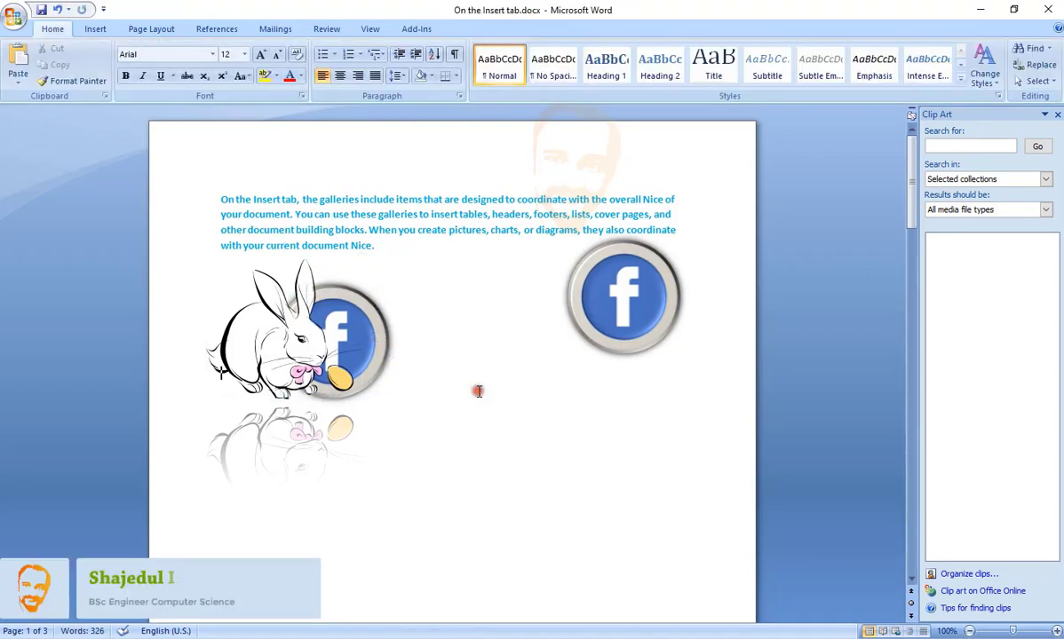
{"action": "left_click", "coordinate": [374, 336]}
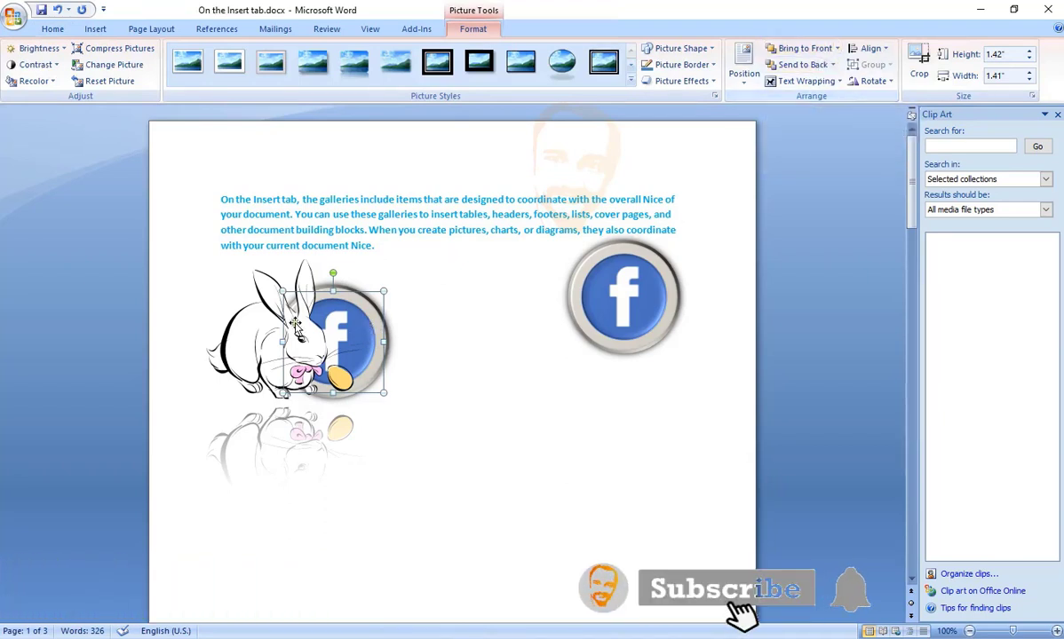
{"action": "left_click", "coordinate": [242, 344]}
{"action": "left_click", "coordinate": [801, 64]}
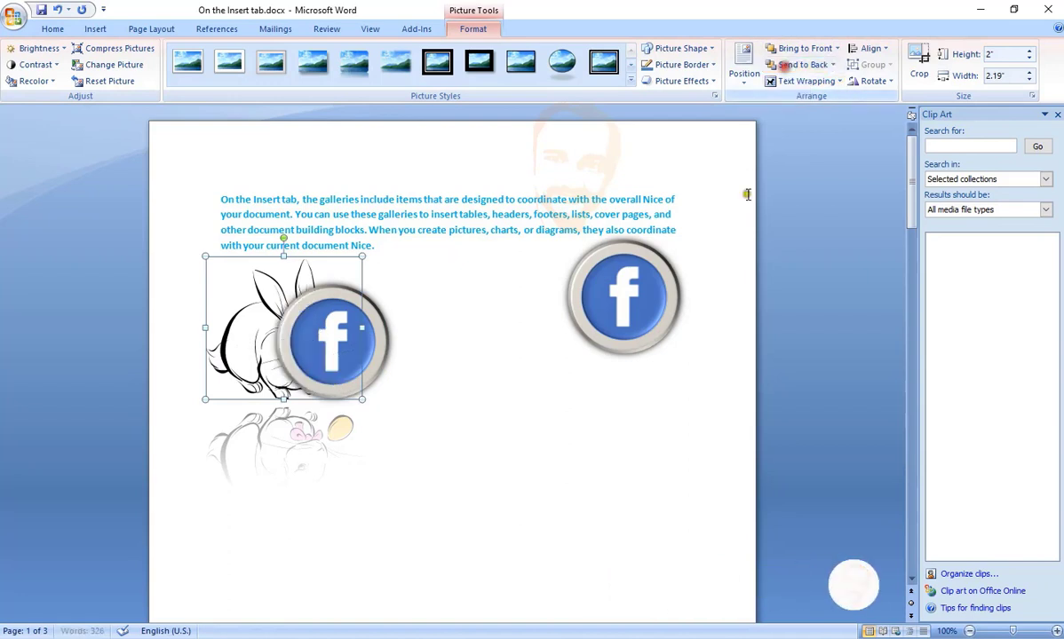
Align the smaller Facebook logo to the page's horizontal centre and vertical middle
{"action": "left_click", "coordinate": [374, 340]}
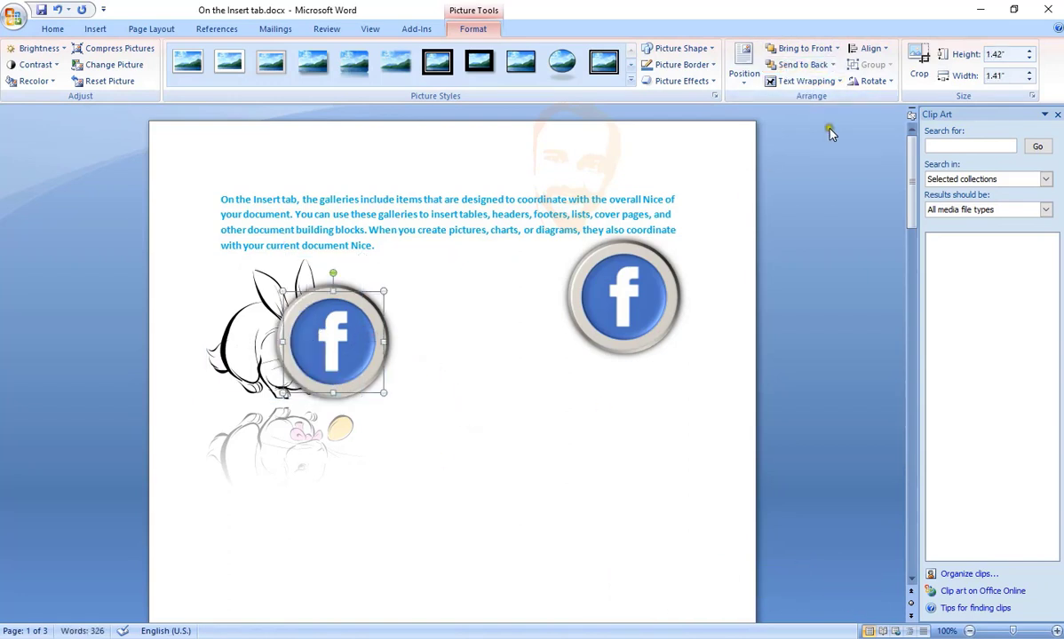
{"action": "left_click", "coordinate": [875, 49]}
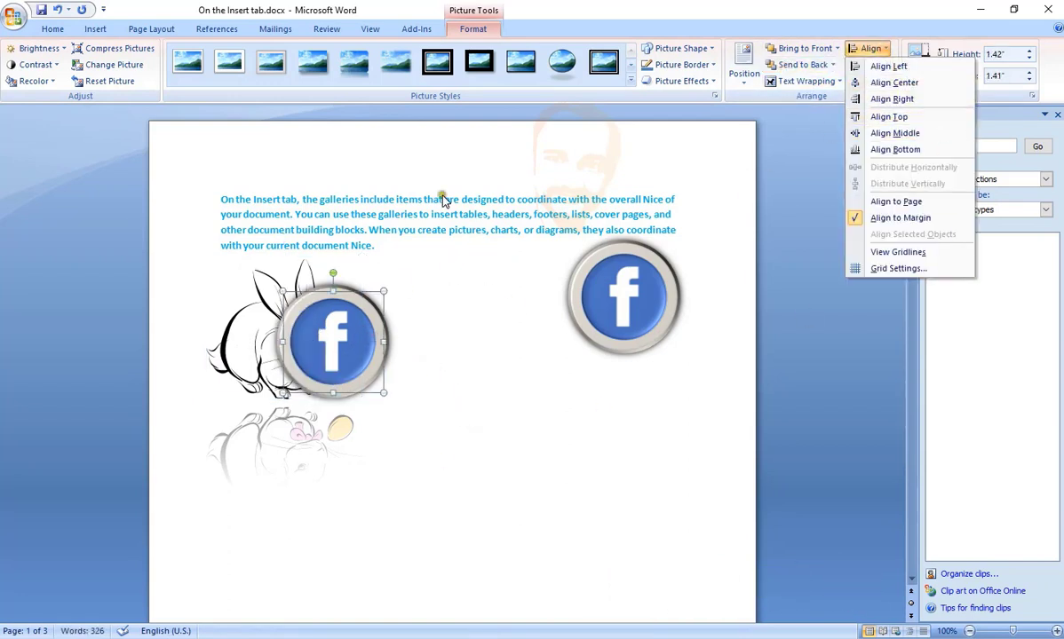
{"action": "left_click", "coordinate": [894, 83]}
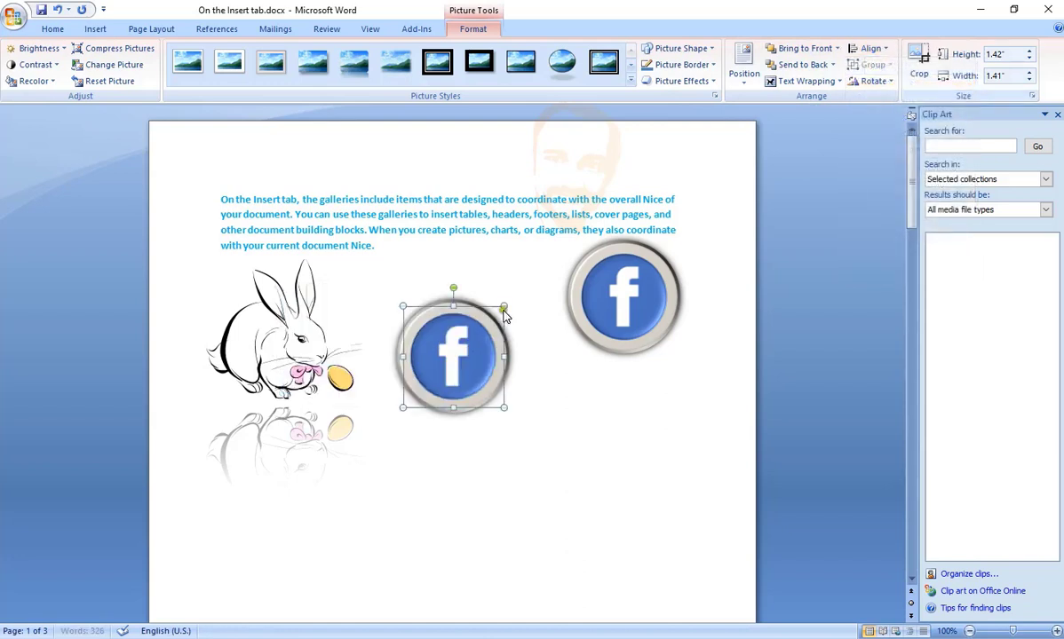
{"action": "left_click", "coordinate": [869, 49]}
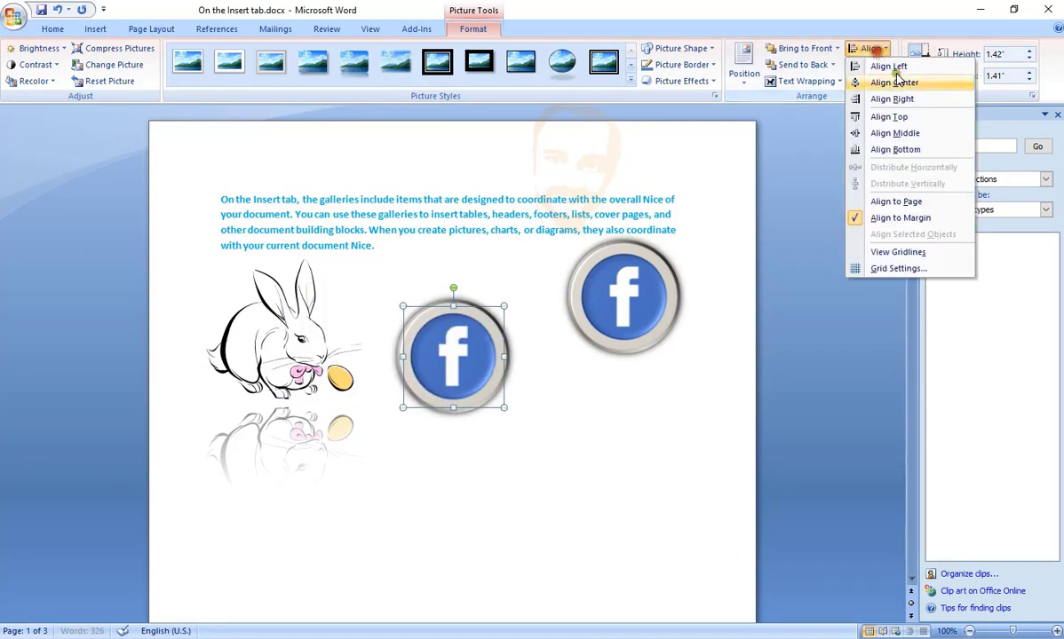
{"action": "left_click", "coordinate": [923, 135]}
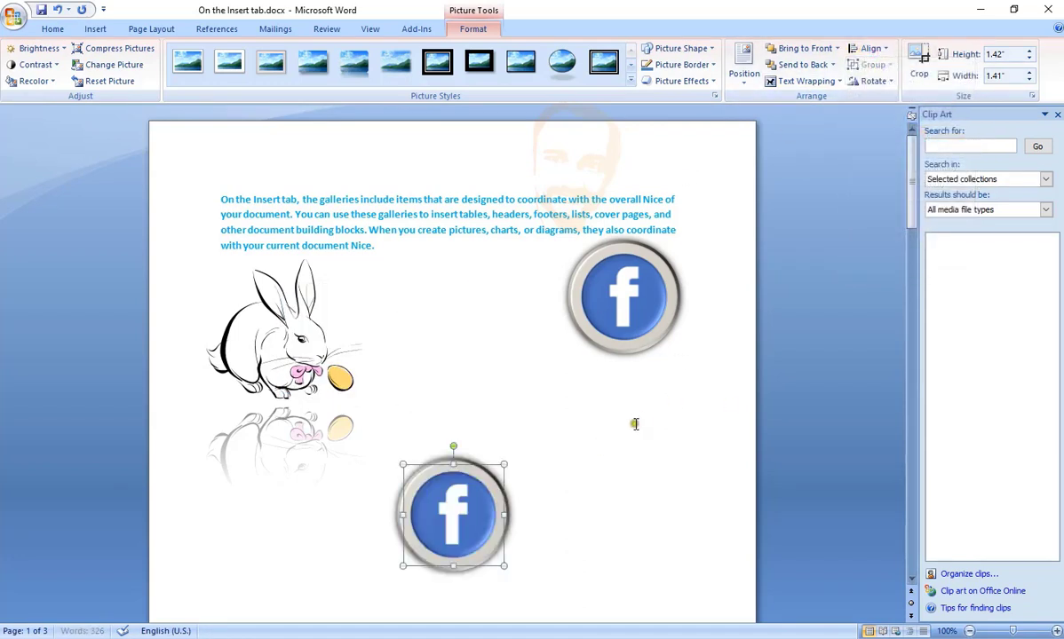
{"action": "scroll", "coordinate": [627, 423], "scroll_direction": "down", "scroll_amount": 4}
{"action": "scroll", "coordinate": [532, 435], "scroll_direction": "down", "scroll_amount": 2}
{"action": "scroll", "coordinate": [458, 446], "scroll_direction": "up", "scroll_amount": 4}
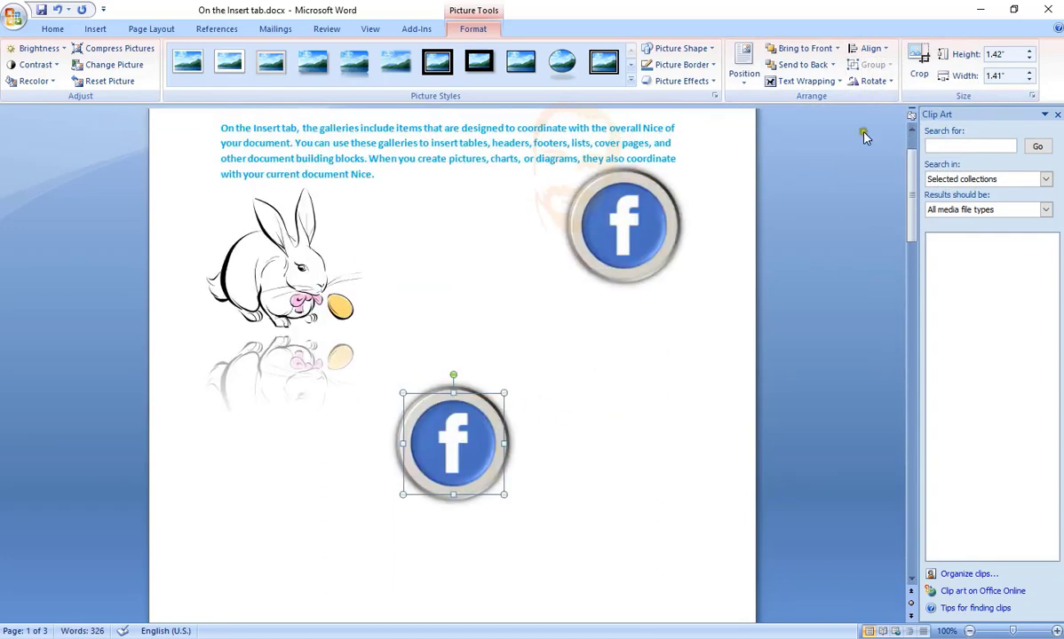
Rotate the logo 90° left, then turn it back upright
{"action": "left_click", "coordinate": [873, 81]}
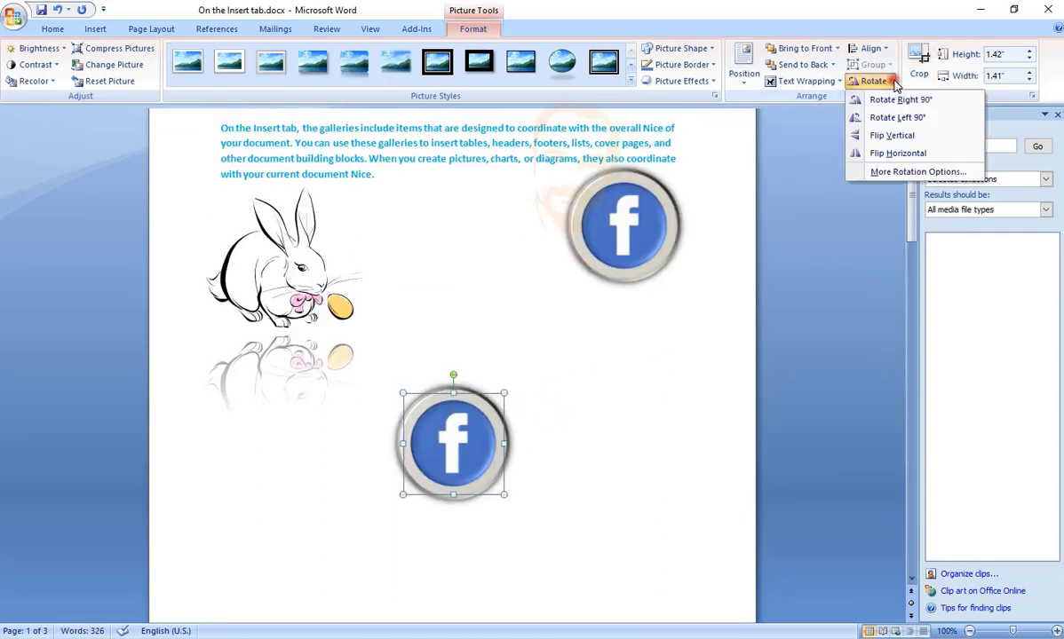
{"action": "left_click", "coordinate": [937, 117]}
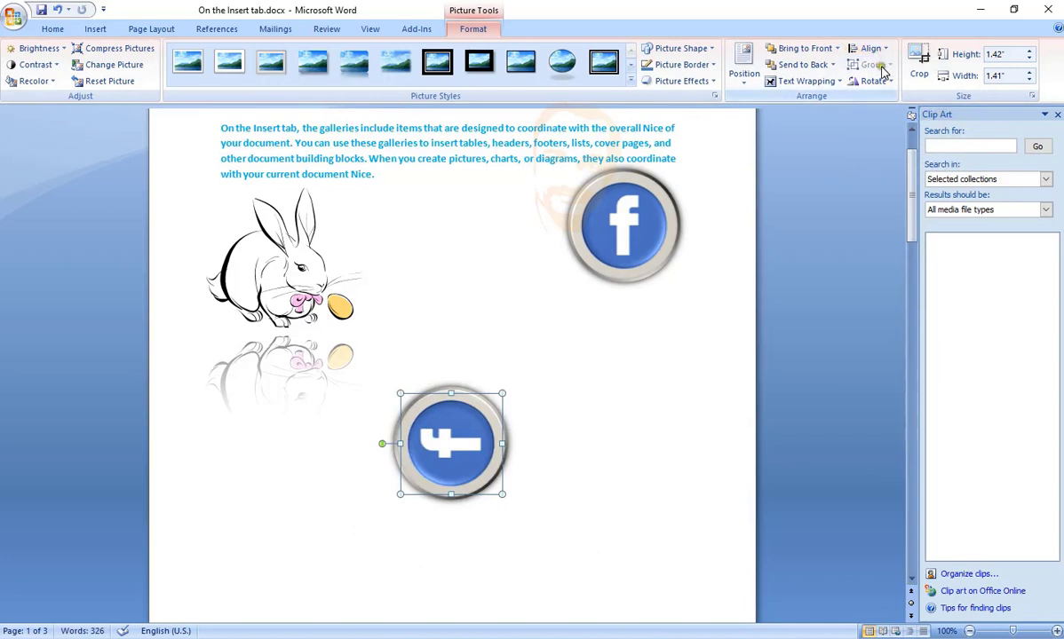
{"action": "left_click", "coordinate": [877, 81]}
{"action": "left_click", "coordinate": [906, 97]}
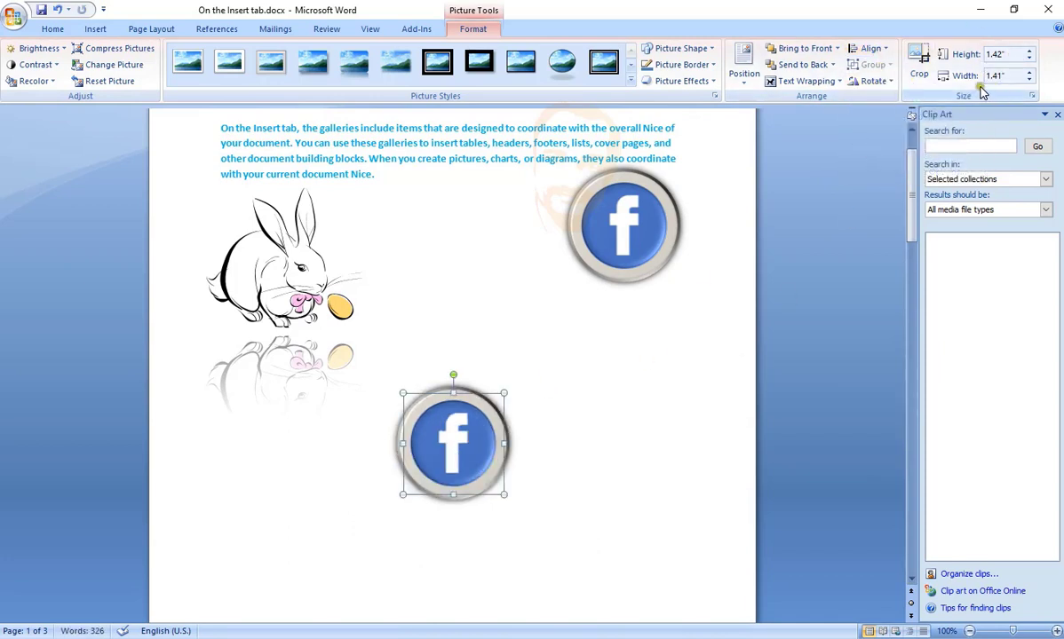
Enlarge the logo to 1.7" tall, then undo back to 1.42" by 1.41"
{"action": "left_click", "coordinate": [1027, 54]}
{"action": "left_click", "coordinate": [1027, 53]}
{"action": "left_click", "coordinate": [1027, 53]}
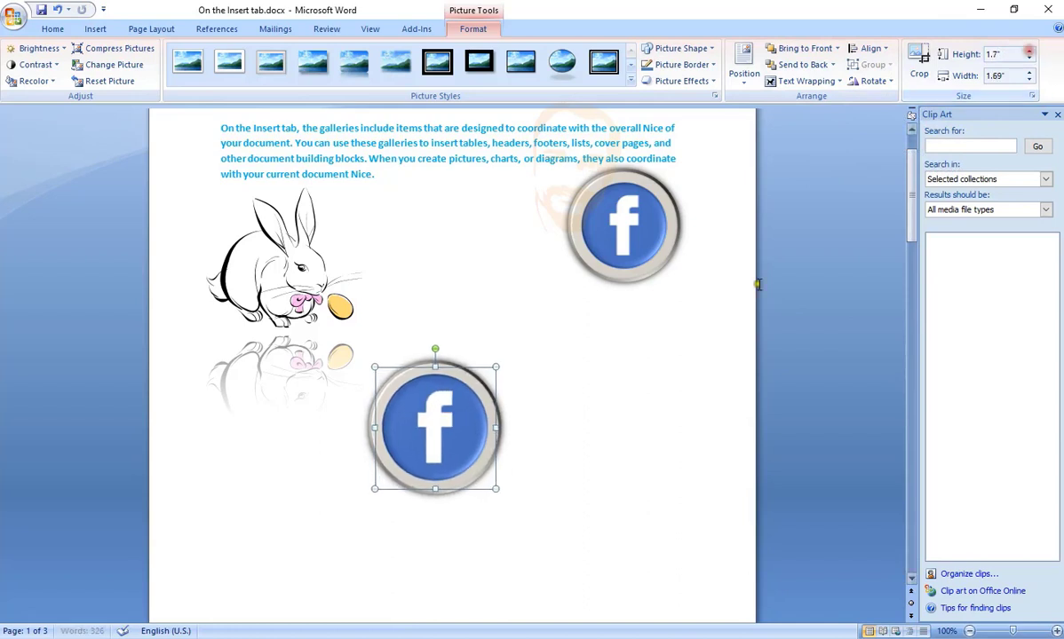
{"action": "key", "text": "ctrl+z"}
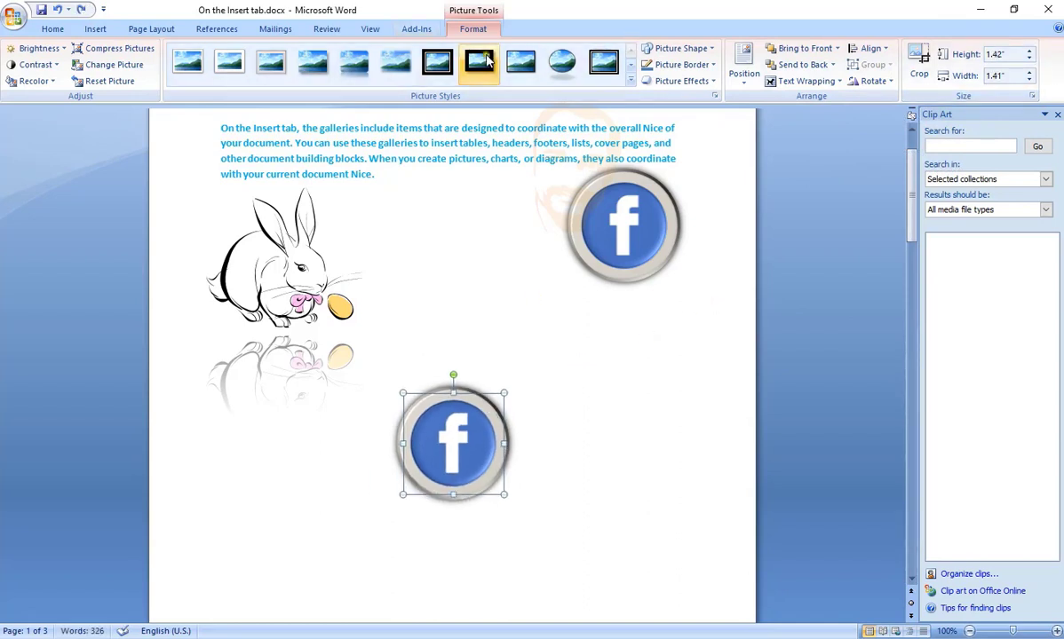
Draw a horizontal straight arrow to the left of the lower Facebook logo
{"action": "left_click", "coordinate": [97, 29]}
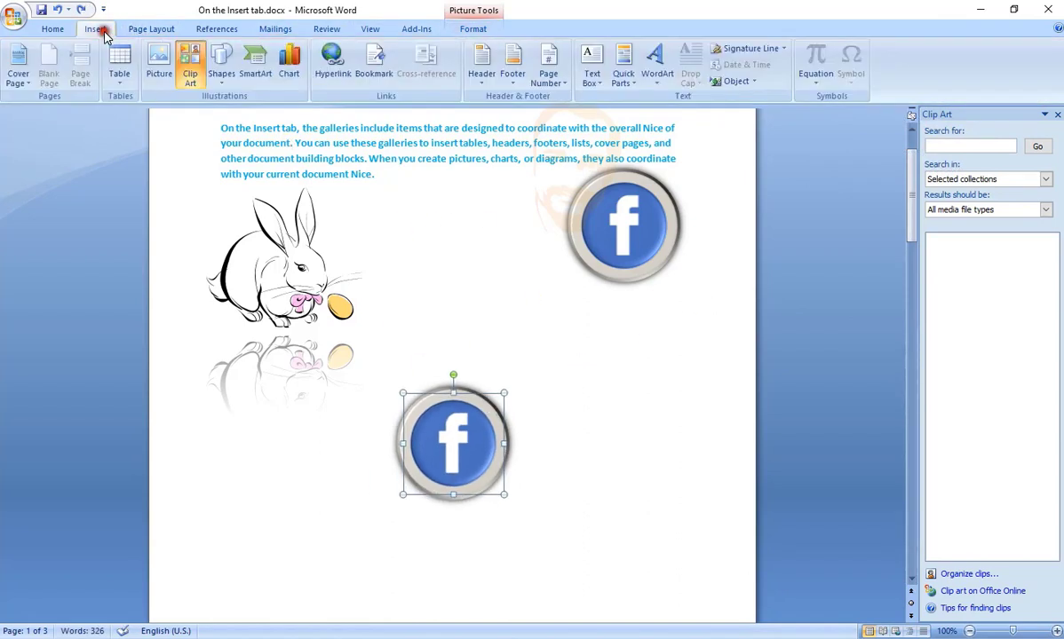
{"action": "left_click", "coordinate": [222, 71]}
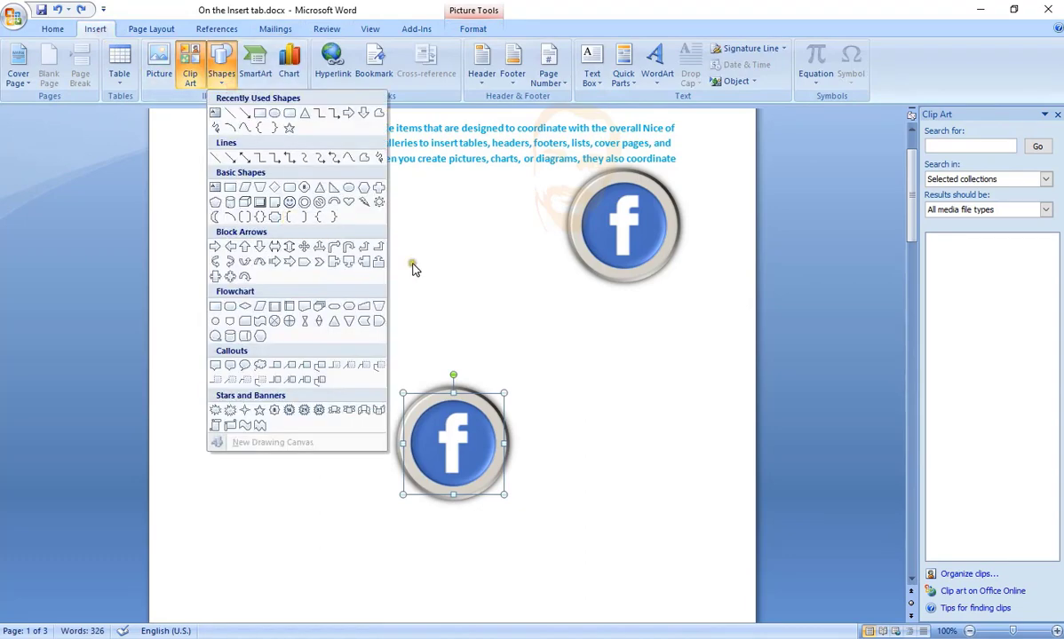
{"action": "left_click", "coordinate": [444, 267]}
{"action": "left_click", "coordinate": [222, 71]}
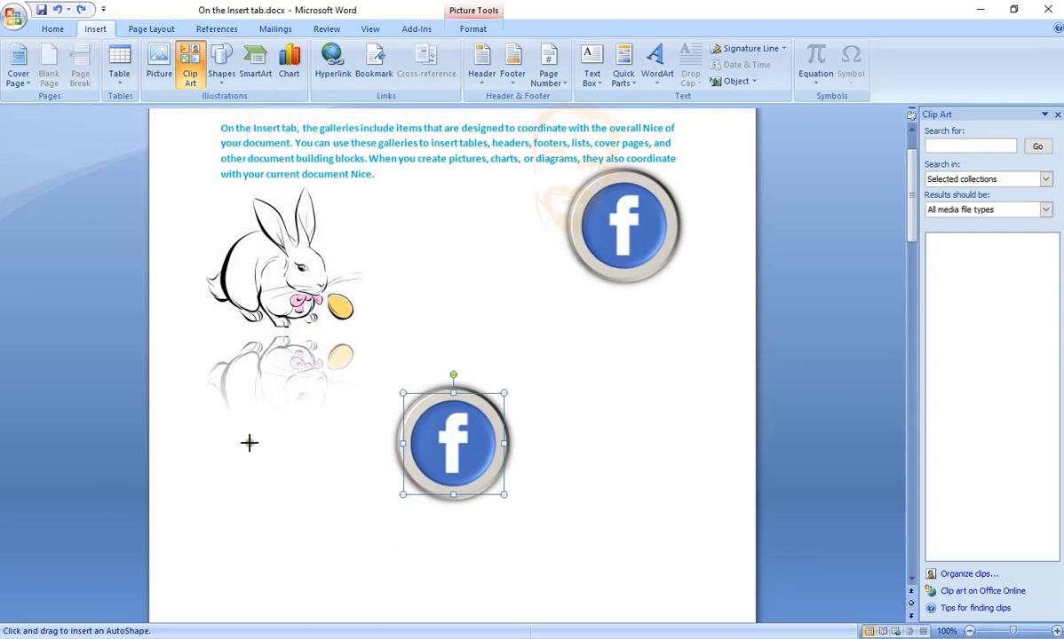
{"action": "left_click_drag", "start_coordinate": [223, 444], "coordinate": [382, 444]}
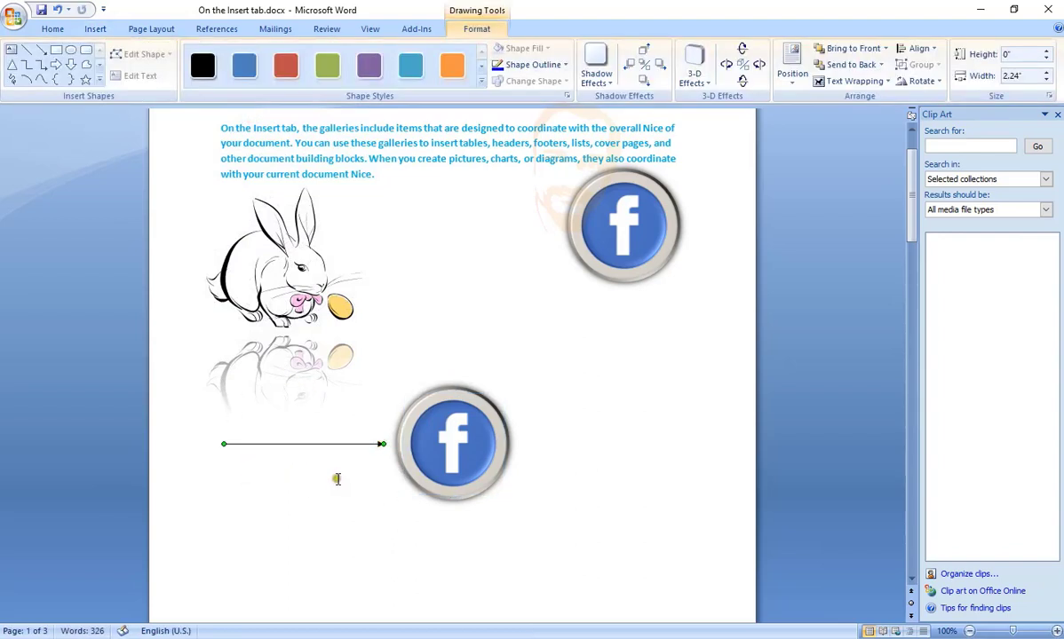
Give the arrow a purple style and blue outline, and angle its tip upward
{"action": "left_click", "coordinate": [480, 80]}
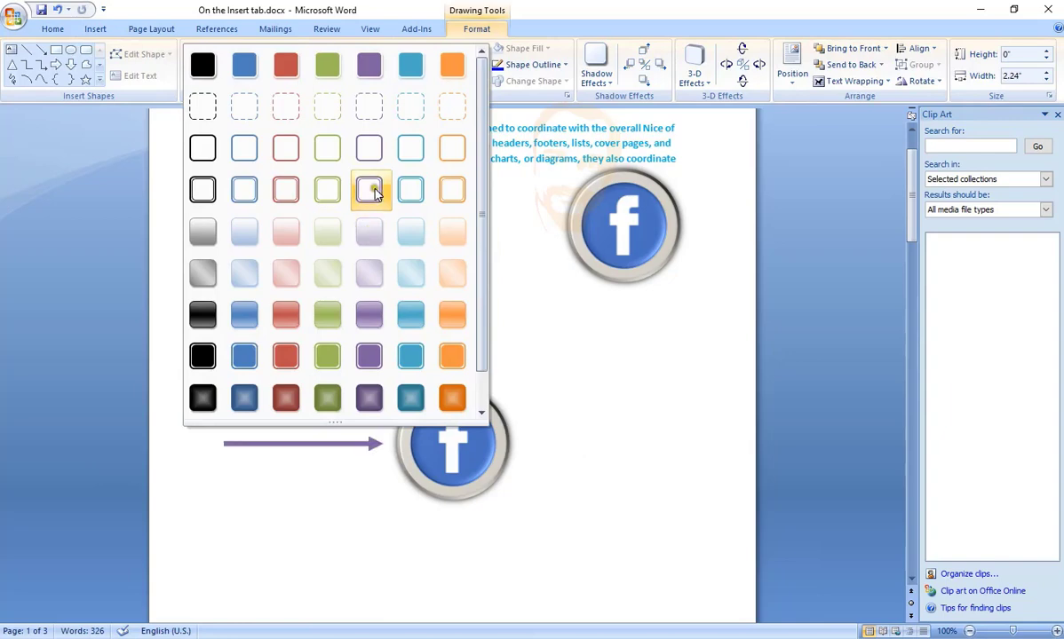
{"action": "left_click", "coordinate": [369, 190]}
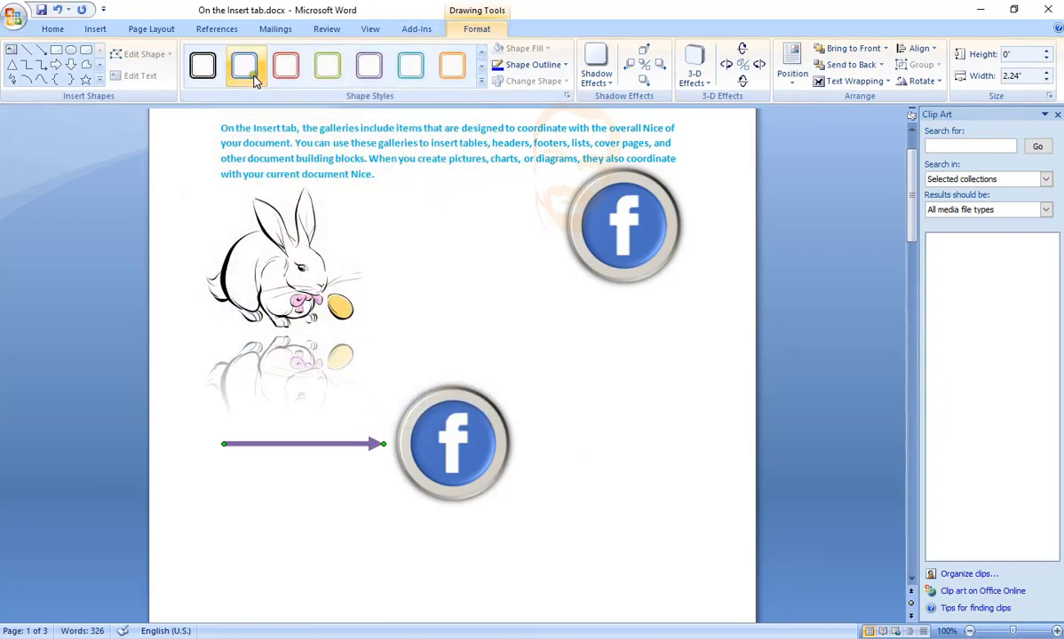
{"action": "left_click", "coordinate": [515, 65]}
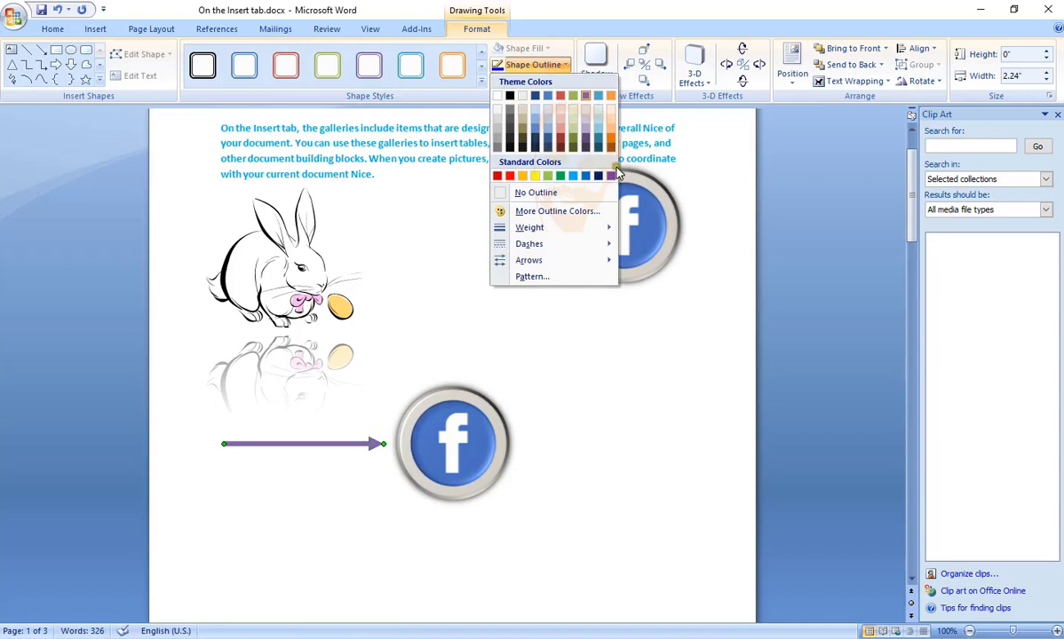
{"action": "left_click", "coordinate": [579, 176]}
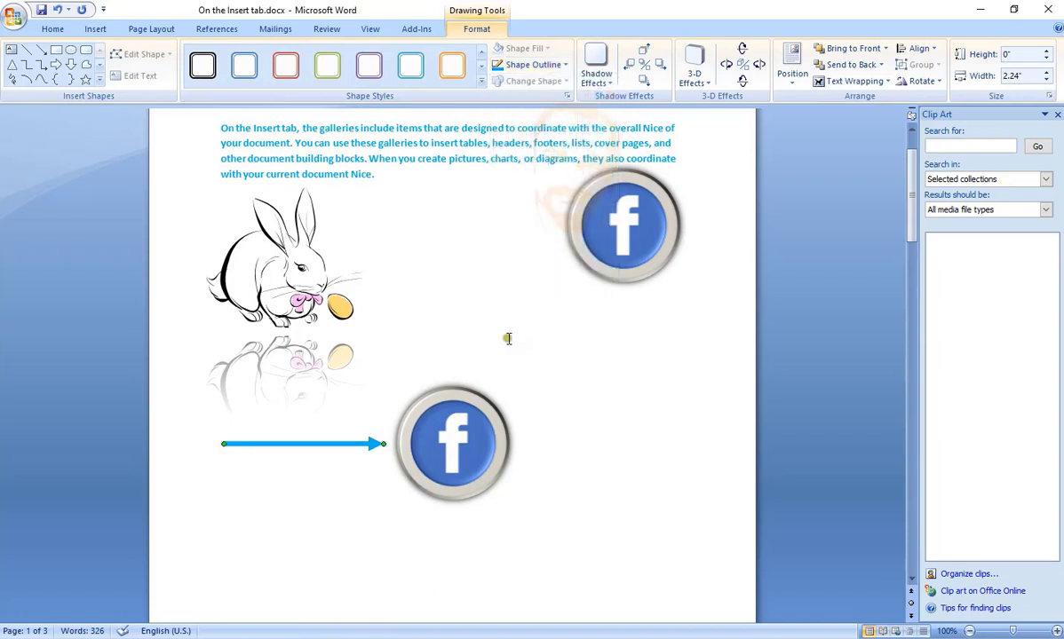
{"action": "left_click_drag", "start_coordinate": [384, 443], "coordinate": [400, 378]}
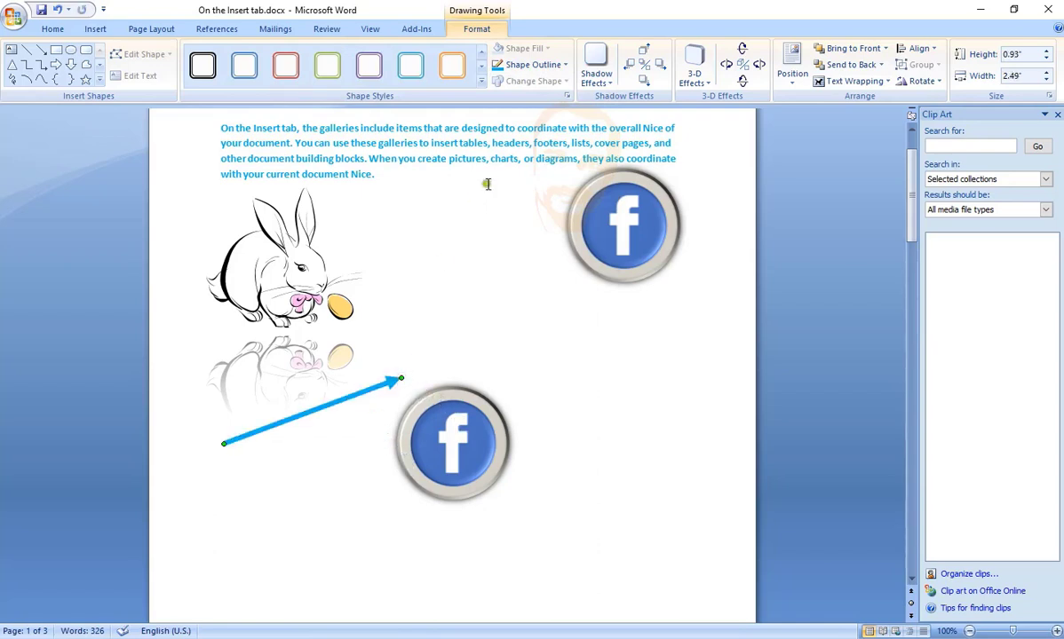
Add a drop shadow to the arrow, leaving its position unchanged
{"action": "left_click", "coordinate": [595, 67]}
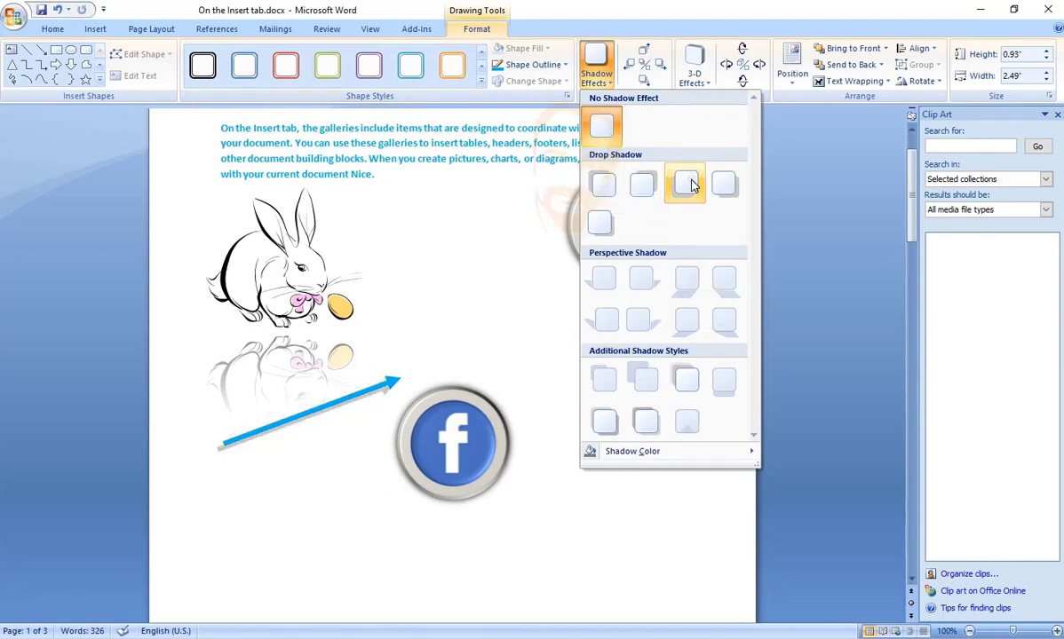
{"action": "left_click", "coordinate": [599, 222]}
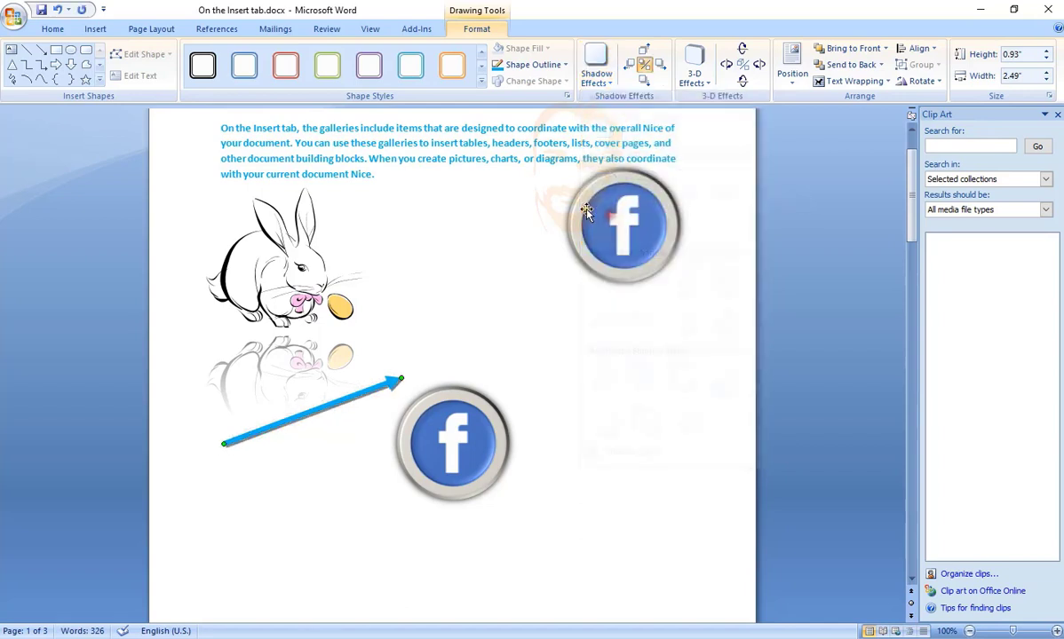
{"action": "left_click", "coordinate": [792, 67]}
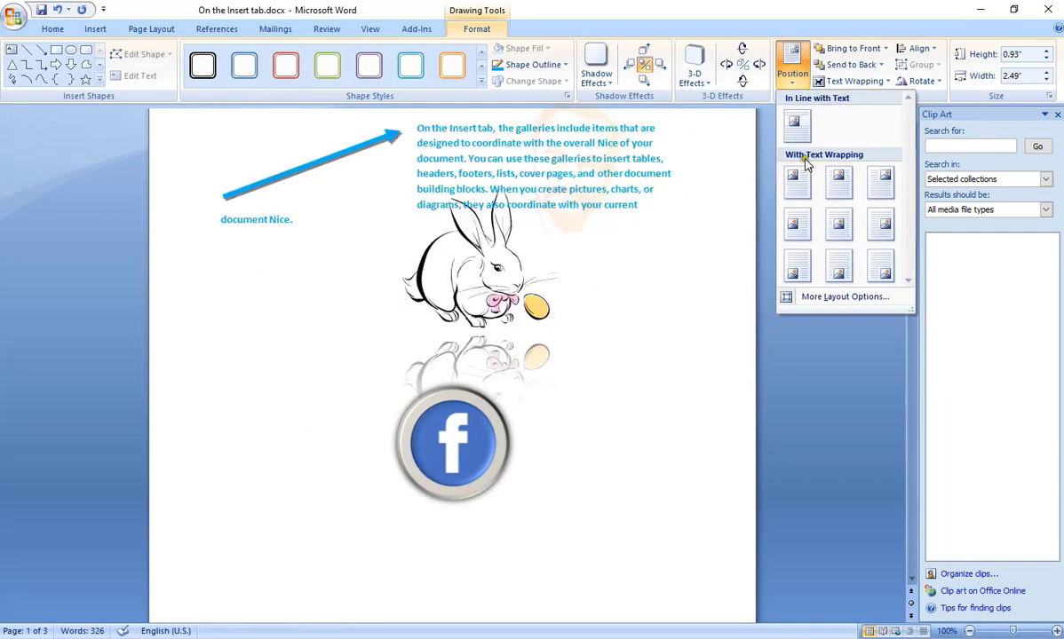
{"action": "left_click", "coordinate": [869, 17]}
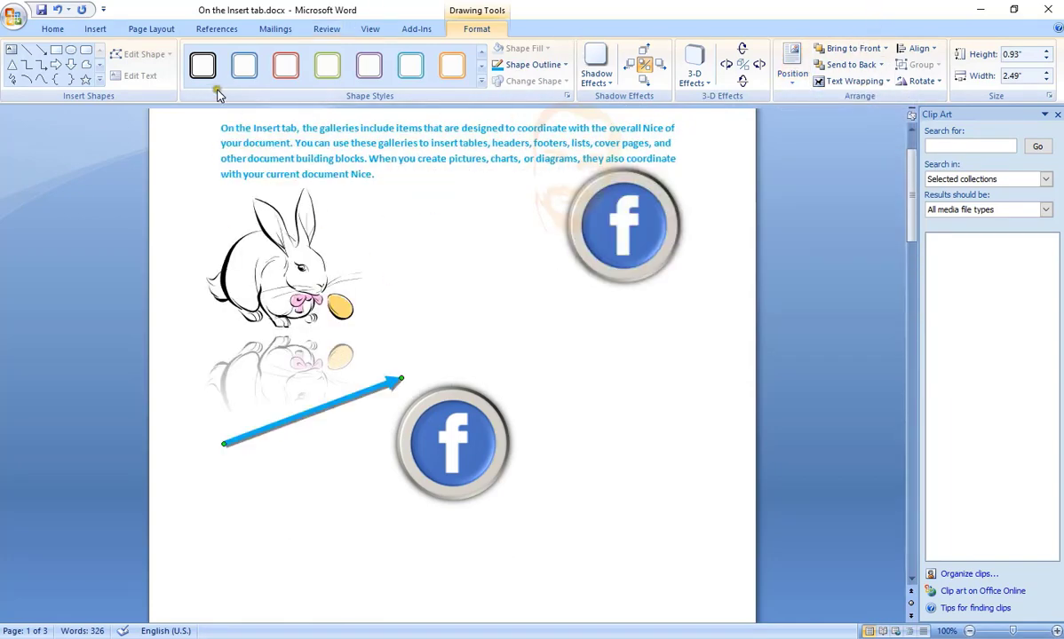
{"action": "left_click", "coordinate": [95, 29]}
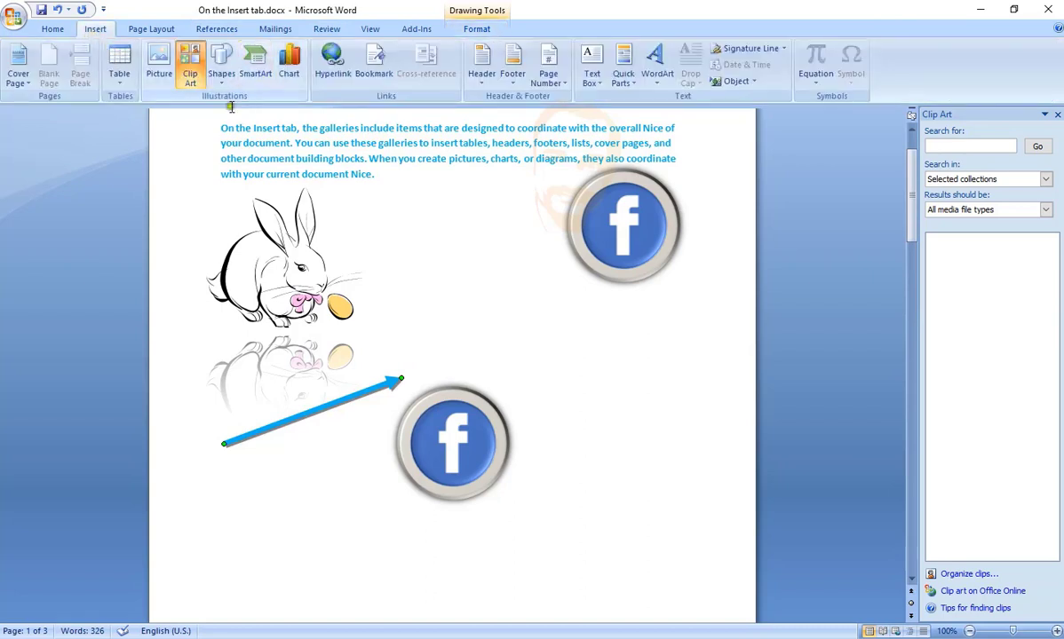
Insert a Stacked List SmartArt graphic from the List section on the next page
{"action": "left_click", "coordinate": [686, 402]}
{"action": "scroll", "coordinate": [533, 418], "scroll_direction": "down", "scroll_amount": 5}
{"action": "left_click", "coordinate": [255, 73]}
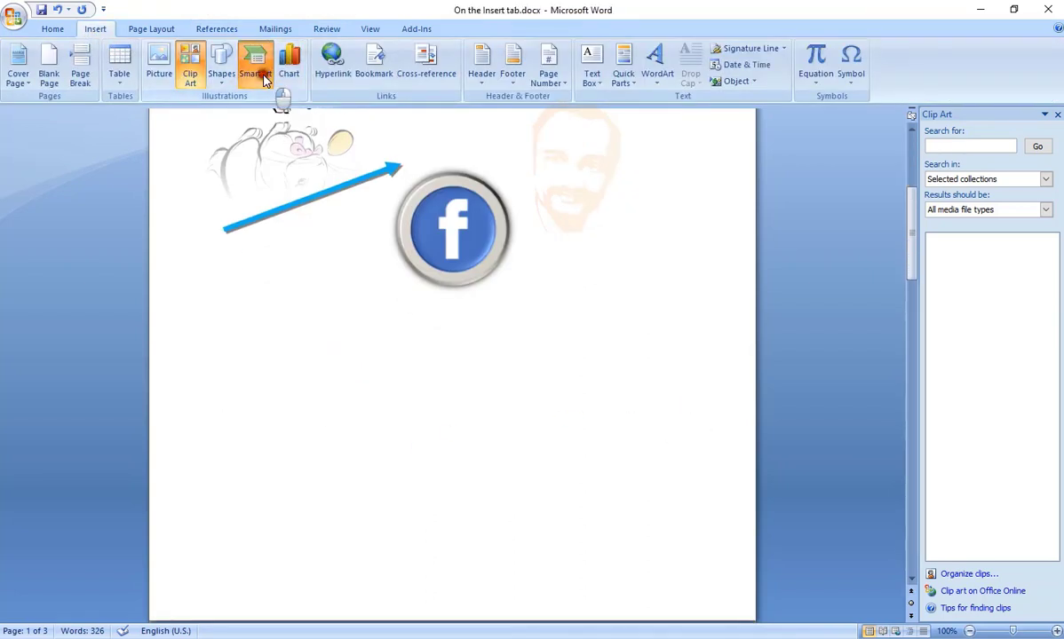
{"action": "scroll", "coordinate": [536, 284], "scroll_direction": "down", "scroll_amount": 5}
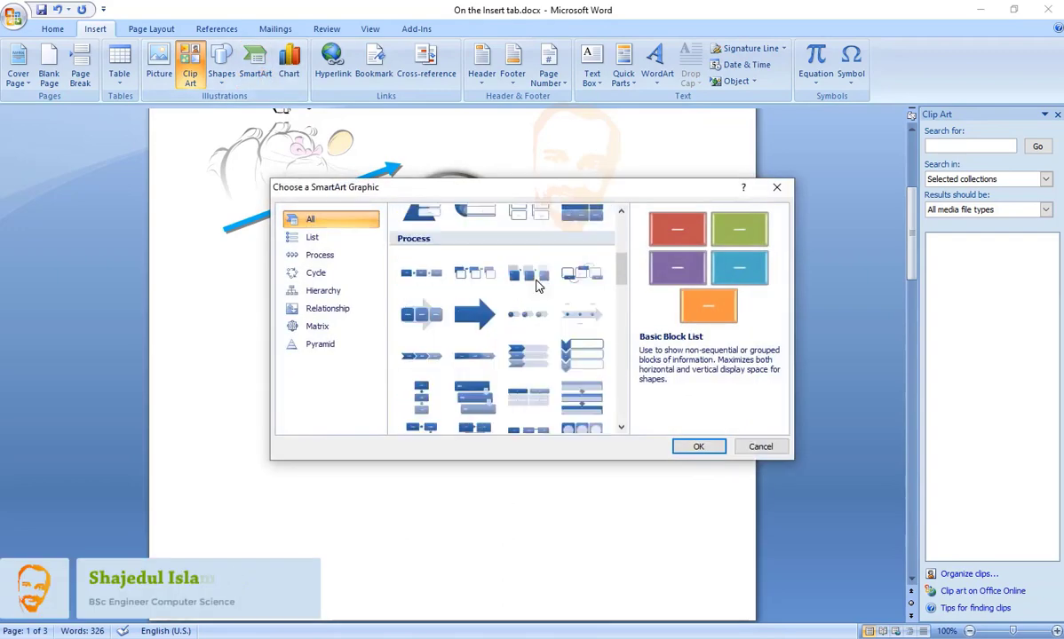
{"action": "scroll", "coordinate": [536, 284], "scroll_direction": "up", "scroll_amount": 5}
{"action": "scroll", "coordinate": [489, 233], "scroll_direction": "down", "scroll_amount": 2}
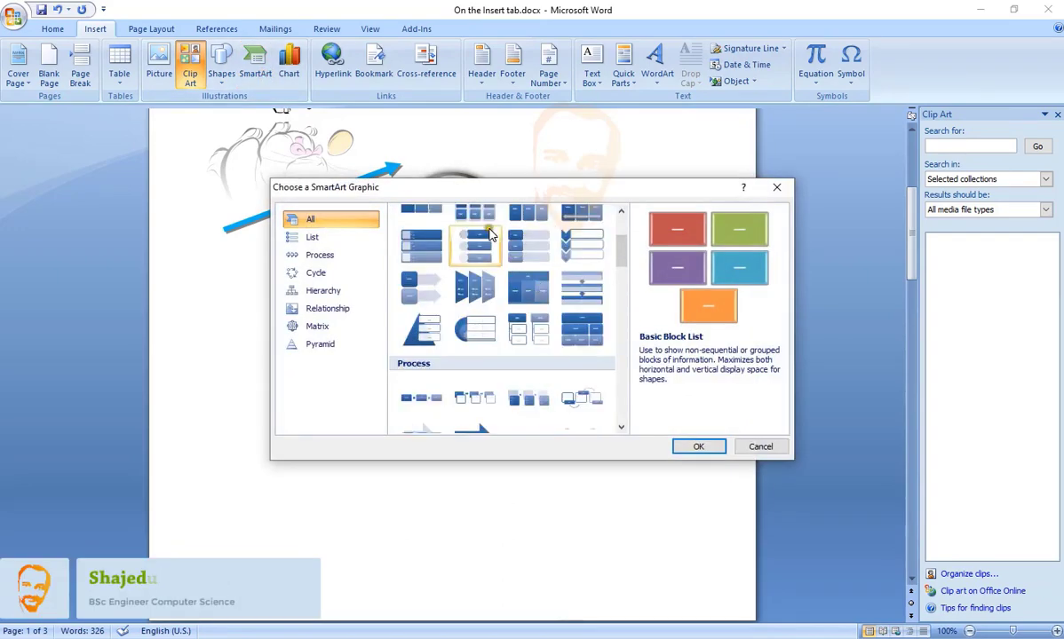
{"action": "scroll", "coordinate": [488, 258], "scroll_direction": "up", "scroll_amount": 3}
{"action": "left_click", "coordinate": [593, 299]}
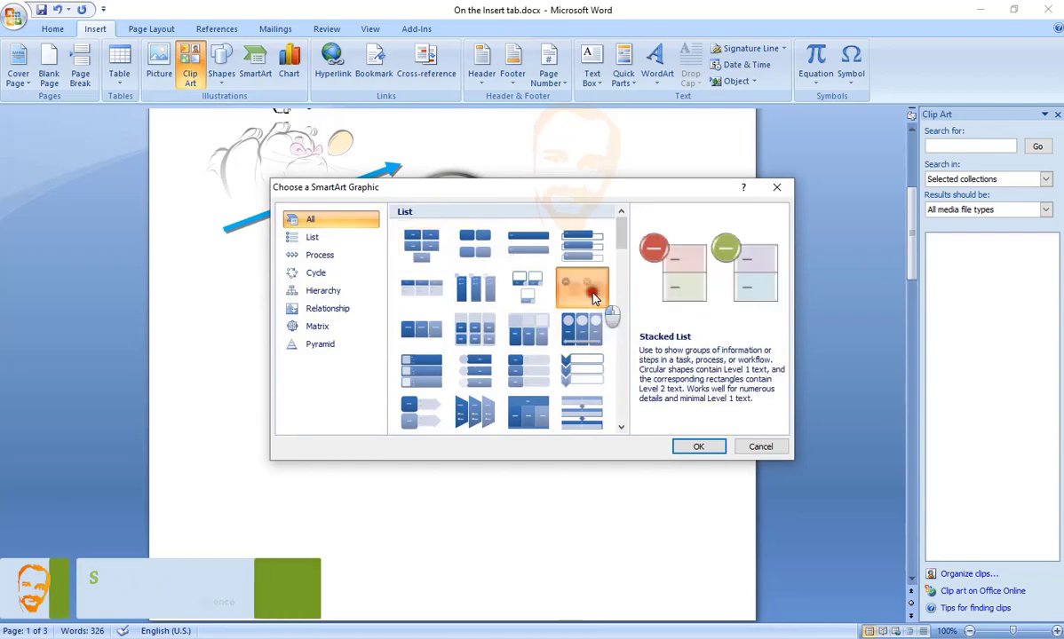
{"action": "left_click", "coordinate": [696, 446]}
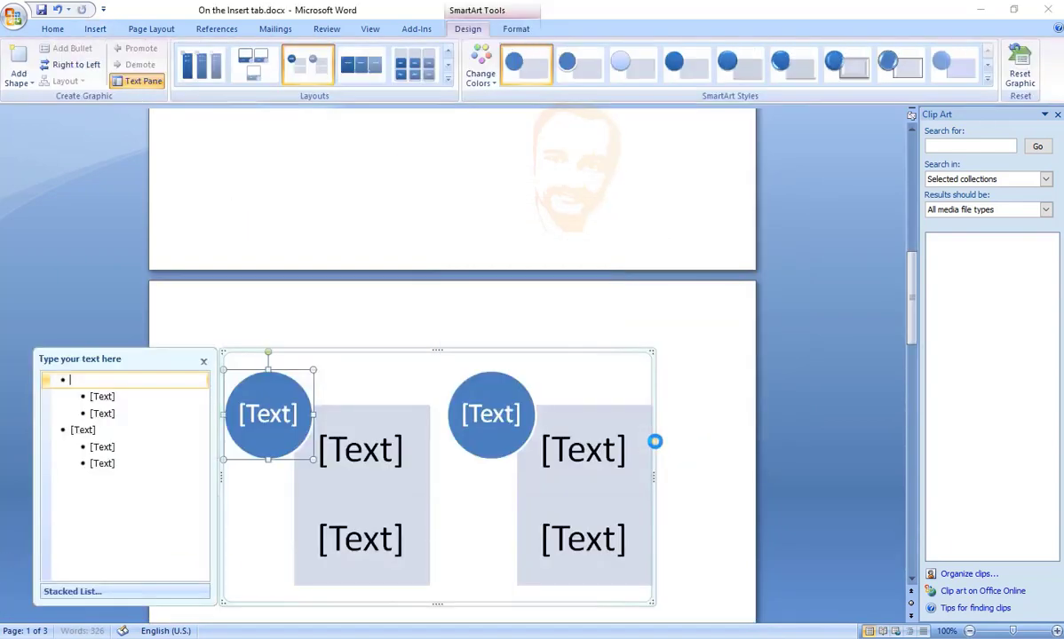
Type First in the first bullet, with One and Two as its sub-bullets
{"action": "left_click", "coordinate": [275, 419]}
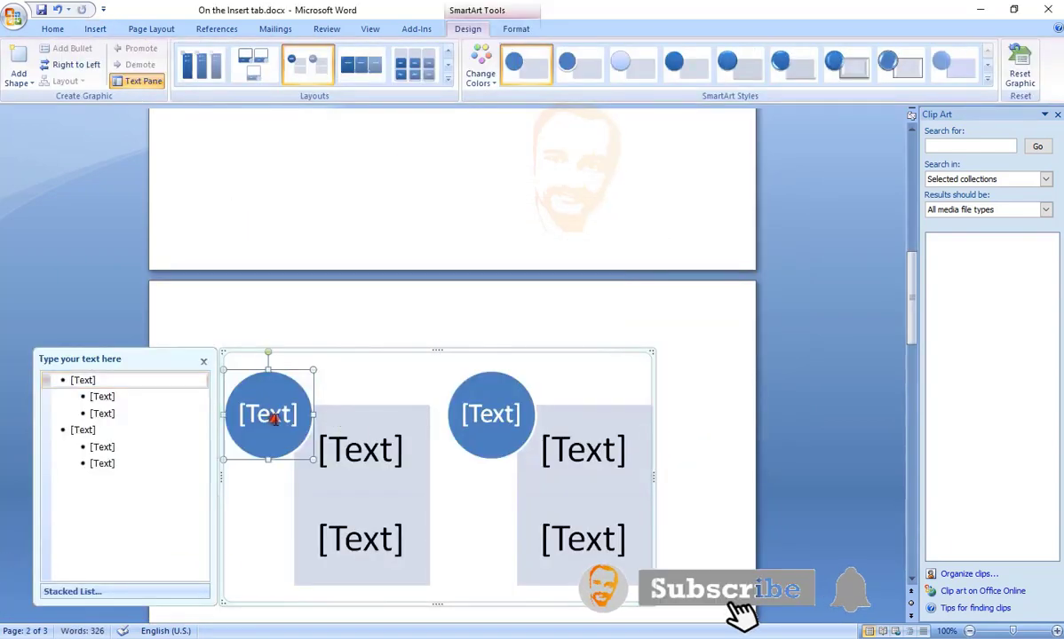
{"action": "left_click", "coordinate": [135, 396]}
{"action": "left_click", "coordinate": [134, 380]}
{"action": "type", "text": "F"}
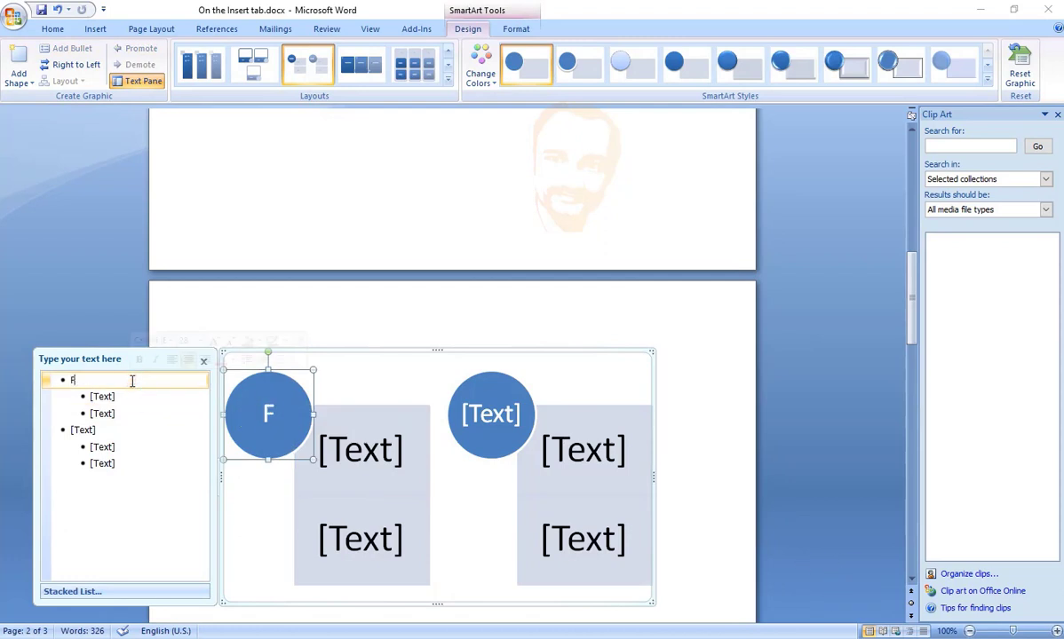
{"action": "type", "text": "irst"}
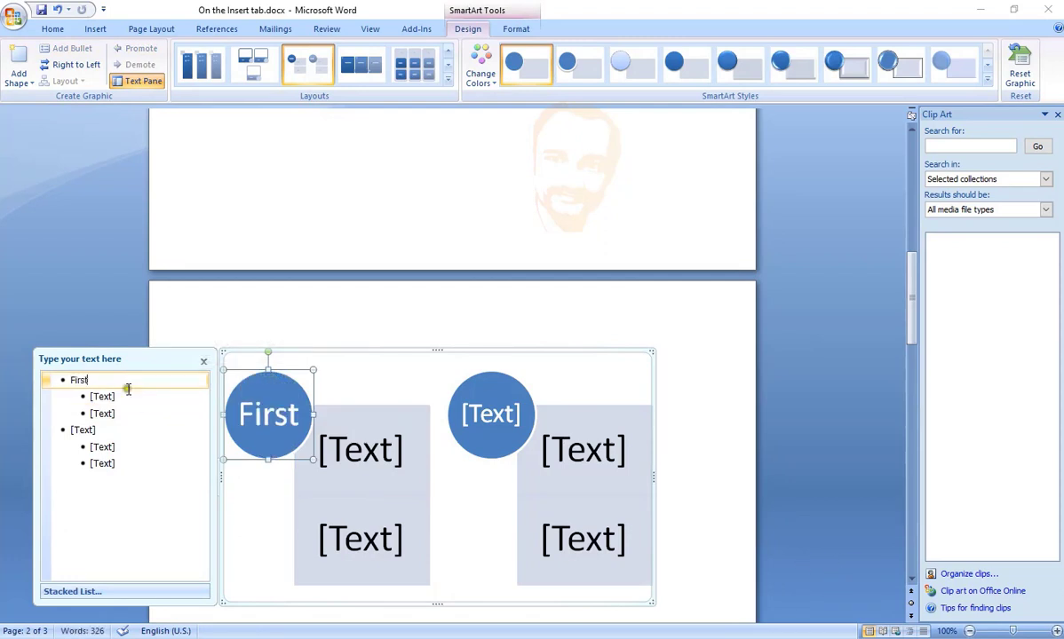
{"action": "left_click", "coordinate": [105, 396]}
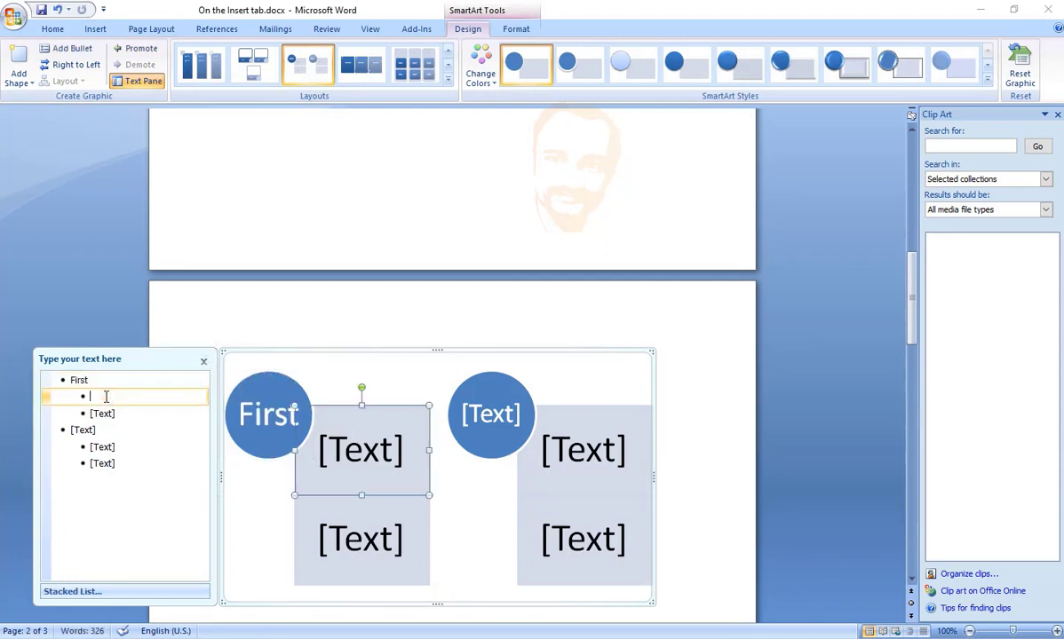
{"action": "type", "text": "One"}
{"action": "left_click", "coordinate": [105, 414]}
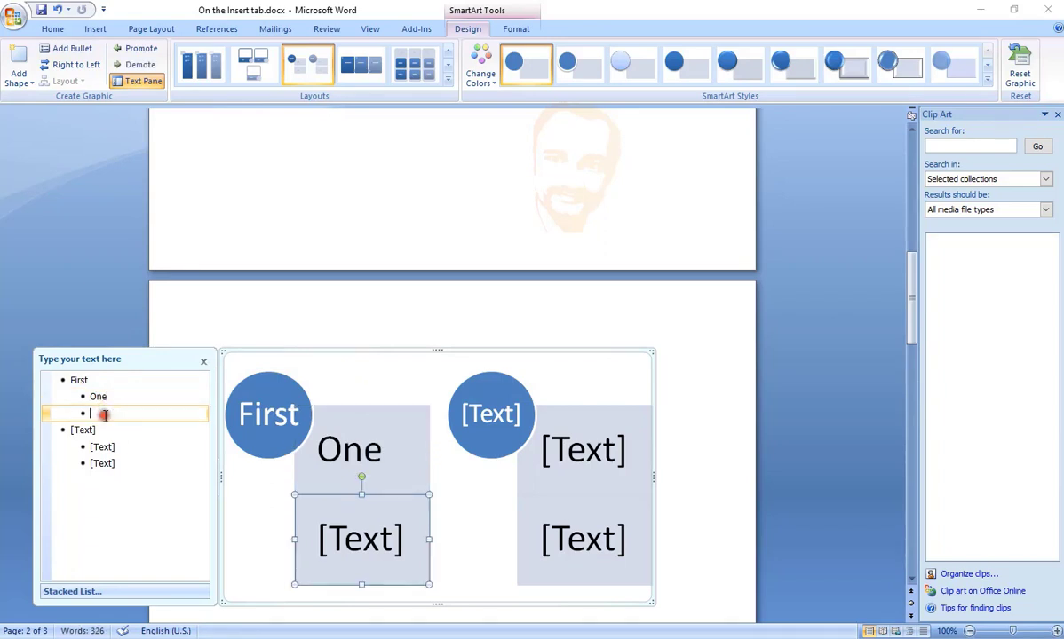
{"action": "type", "text": "Two"}
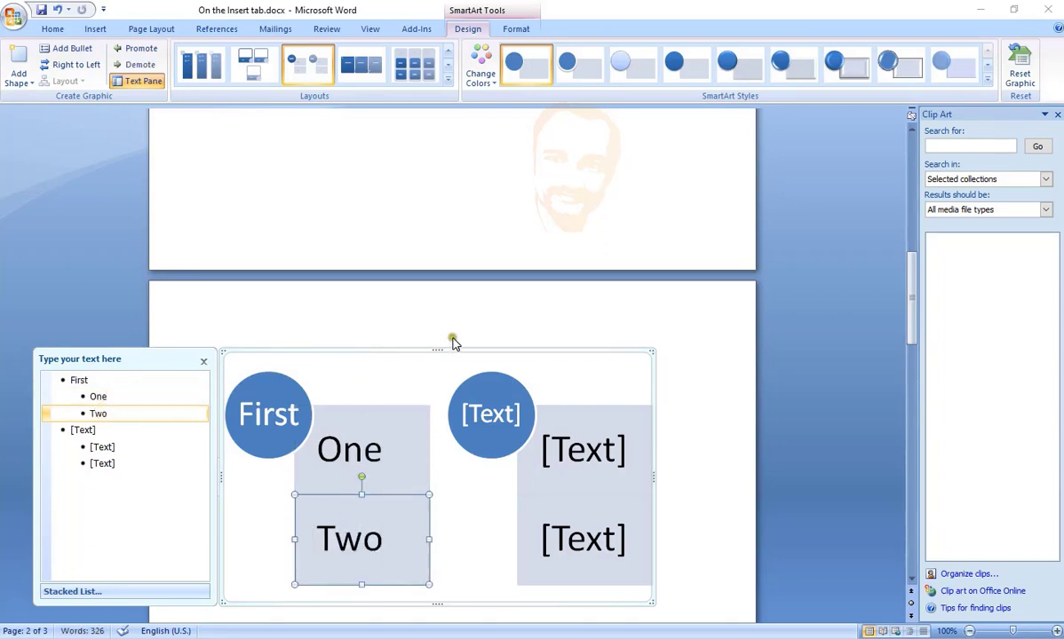
Inspect the labelled diagram's boxes and browse the SmartArt Format and Design options
{"action": "left_click", "coordinate": [718, 379]}
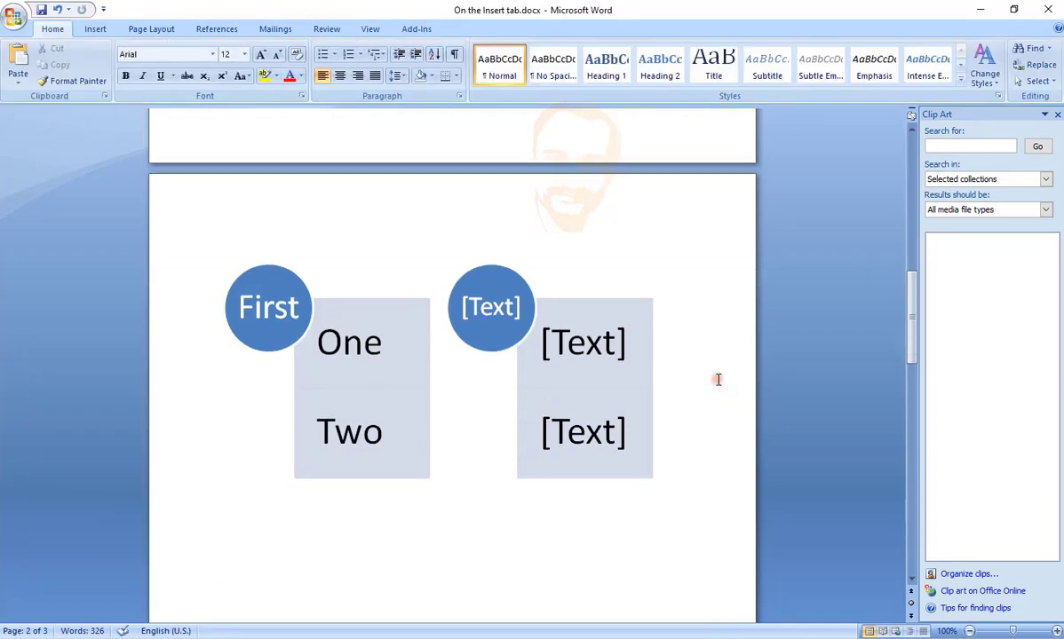
{"action": "scroll", "coordinate": [343, 419], "scroll_direction": "down", "scroll_amount": 2}
{"action": "left_click", "coordinate": [247, 204]}
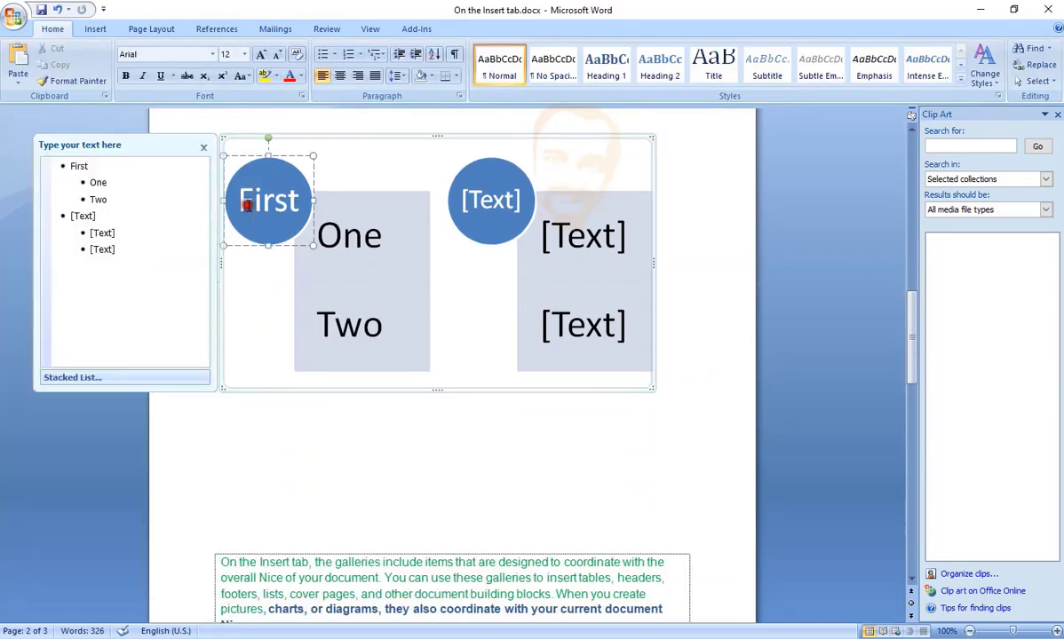
{"action": "left_click", "coordinate": [352, 292]}
{"action": "left_click", "coordinate": [397, 251]}
{"action": "left_click", "coordinate": [498, 214]}
{"action": "left_click", "coordinate": [575, 317]}
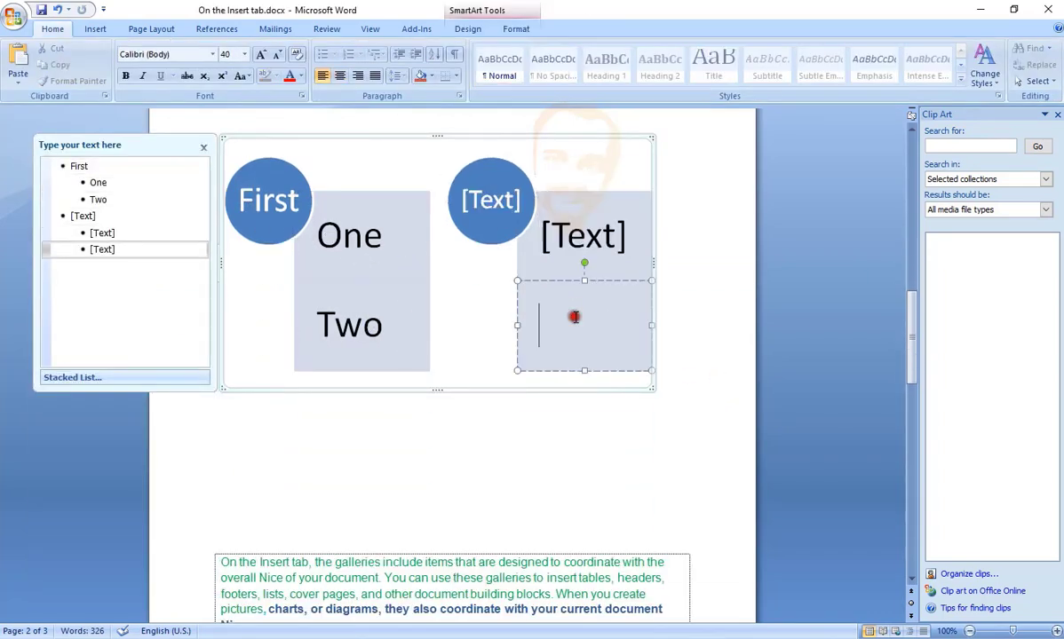
{"action": "left_click", "coordinate": [324, 147]}
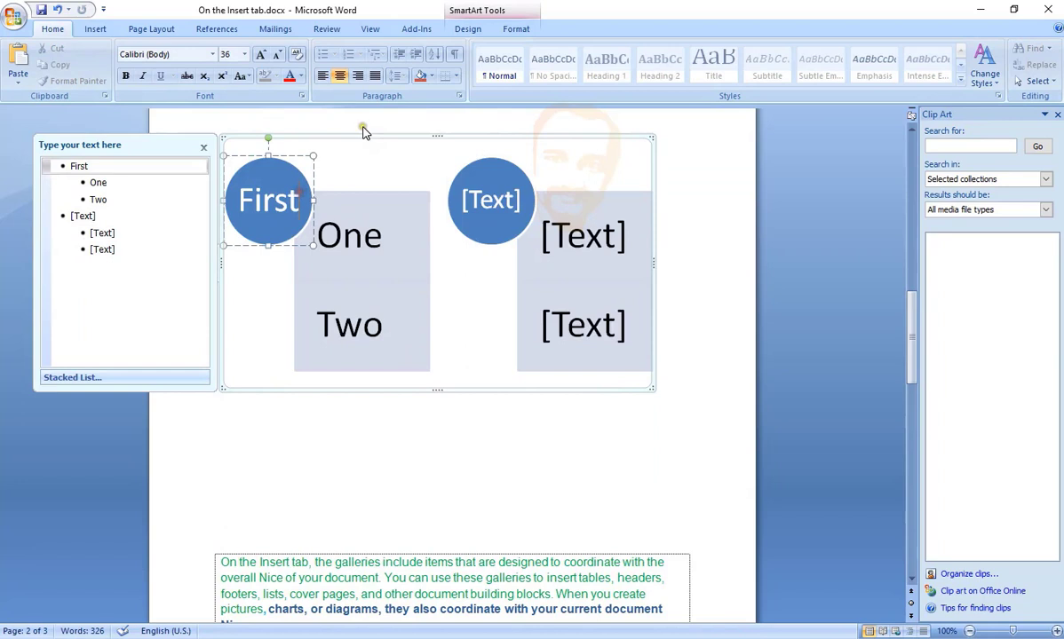
{"action": "left_click", "coordinate": [516, 30]}
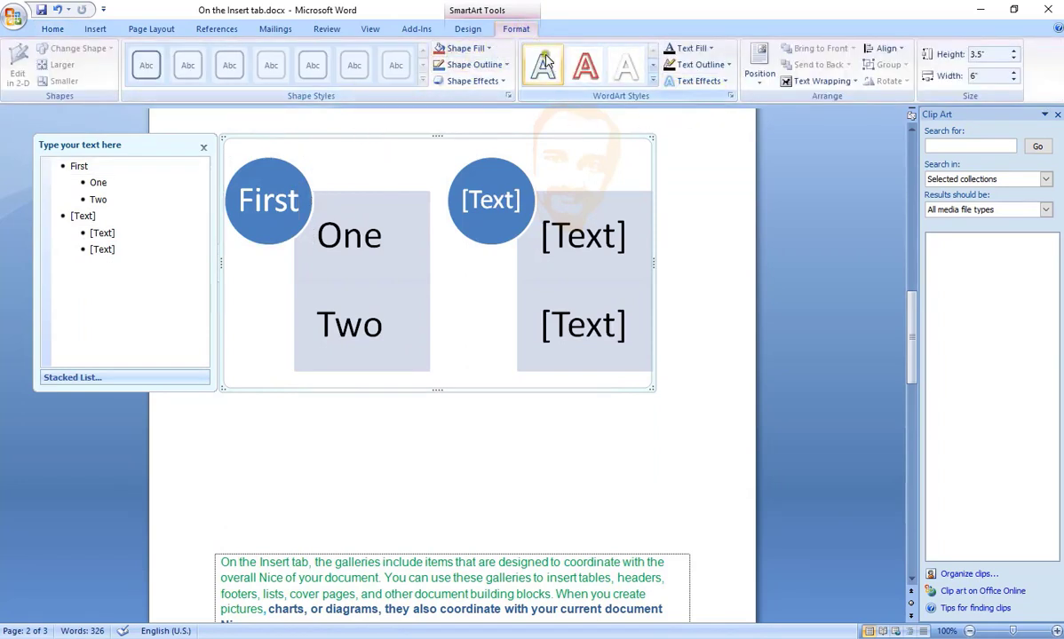
{"action": "left_click", "coordinate": [471, 29]}
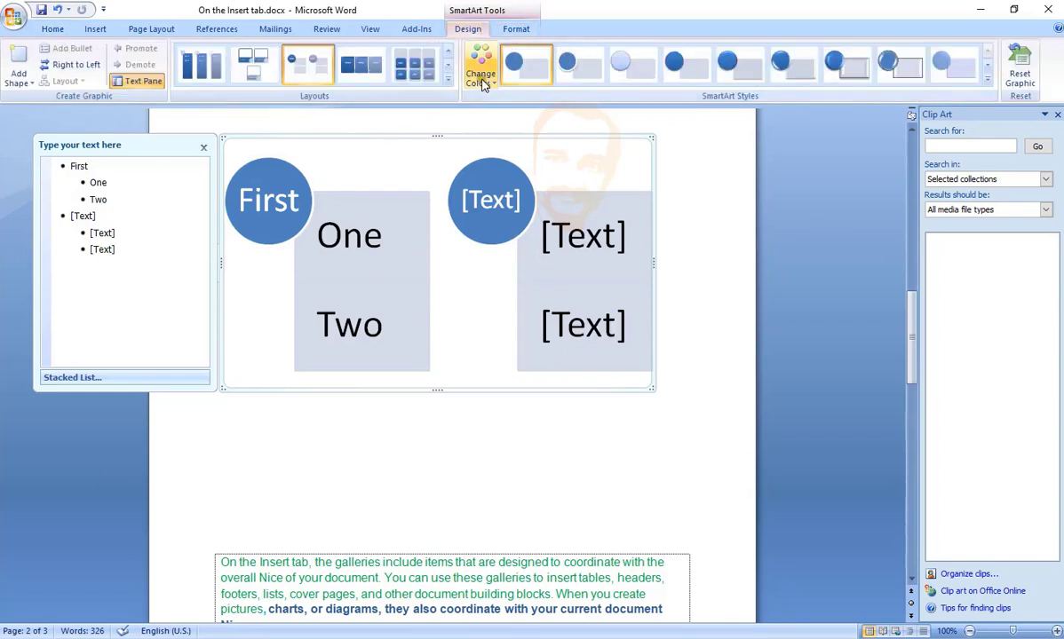
Apply the Accent 2 colored outline scheme to the Stacked List diagram: white fills, red outlines
{"action": "left_click", "coordinate": [425, 77]}
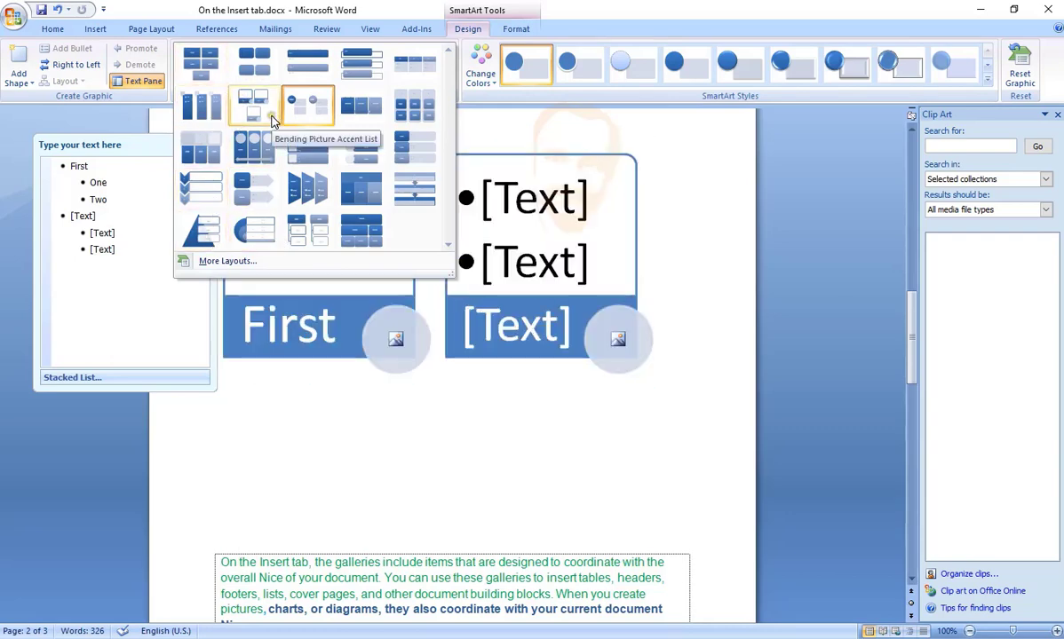
{"action": "left_click", "coordinate": [984, 79]}
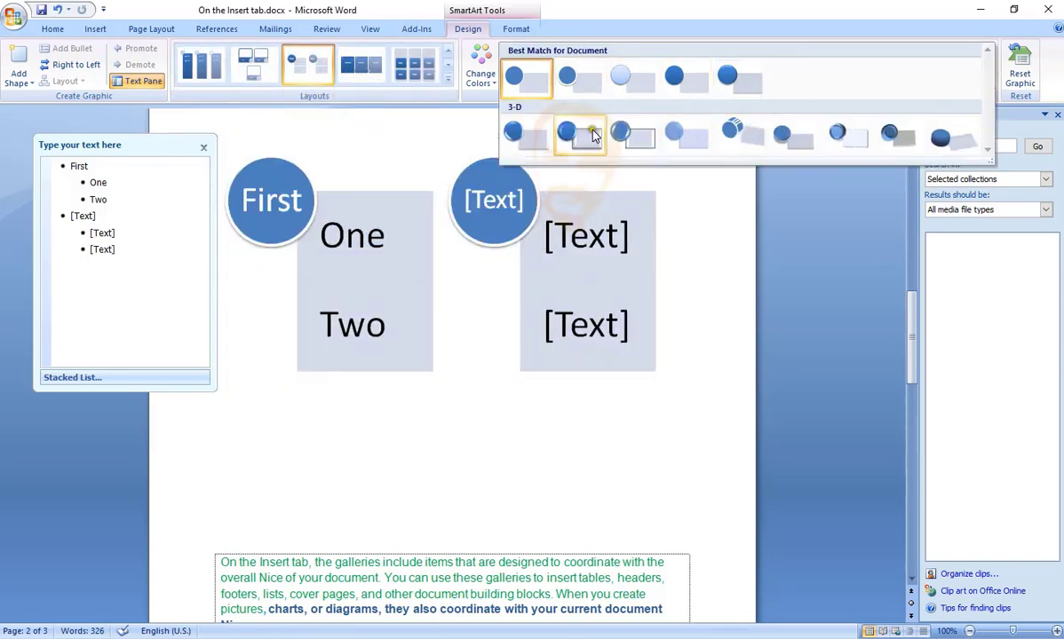
{"action": "left_click", "coordinate": [484, 75]}
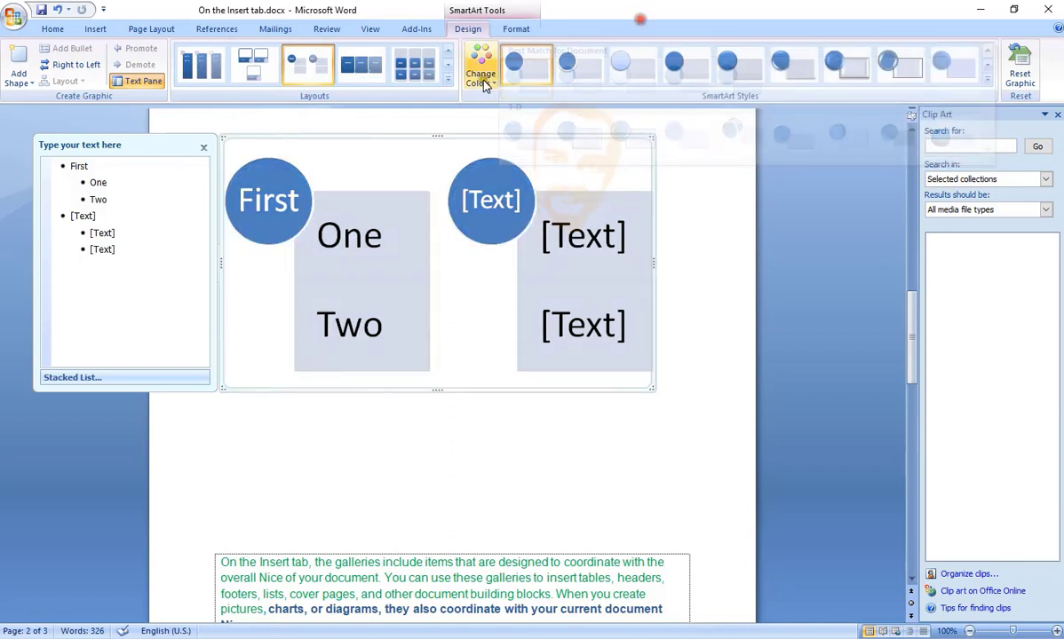
{"action": "left_click", "coordinate": [484, 75]}
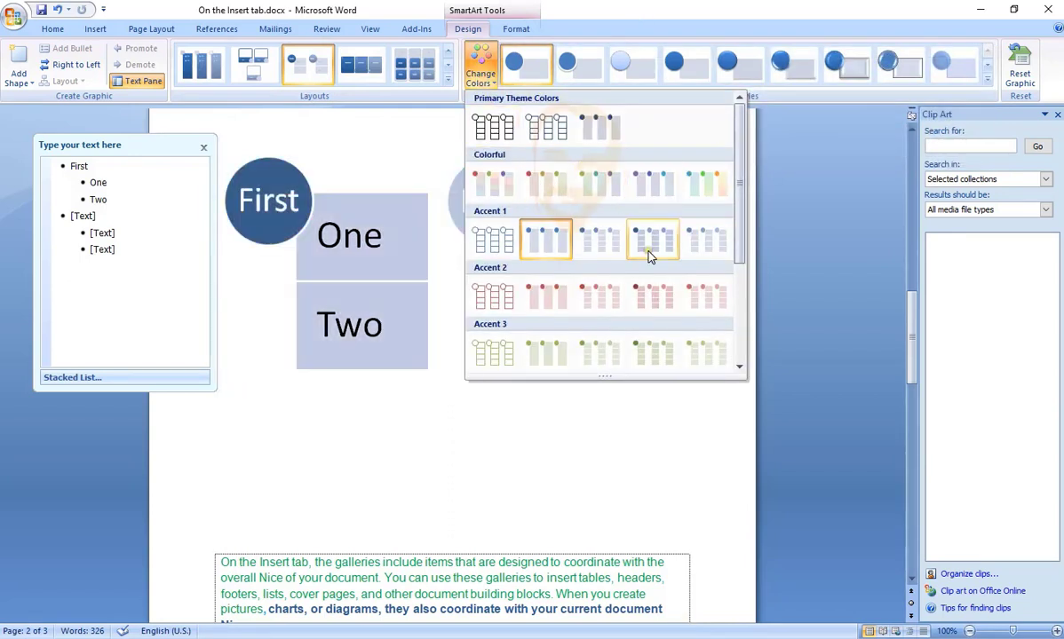
{"action": "left_click", "coordinate": [504, 298]}
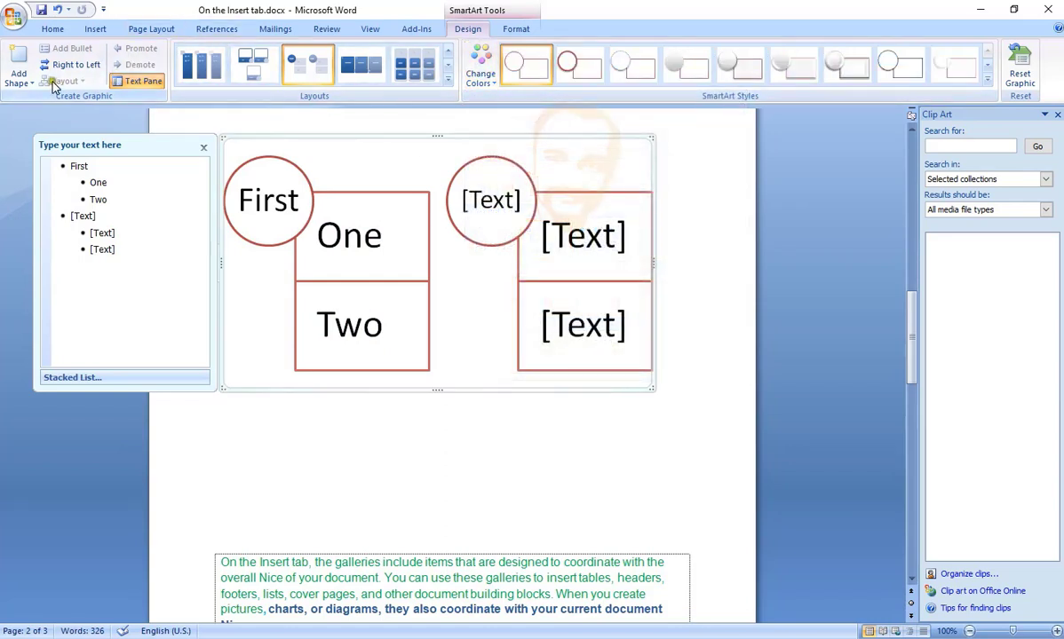
{"action": "left_click", "coordinate": [19, 78]}
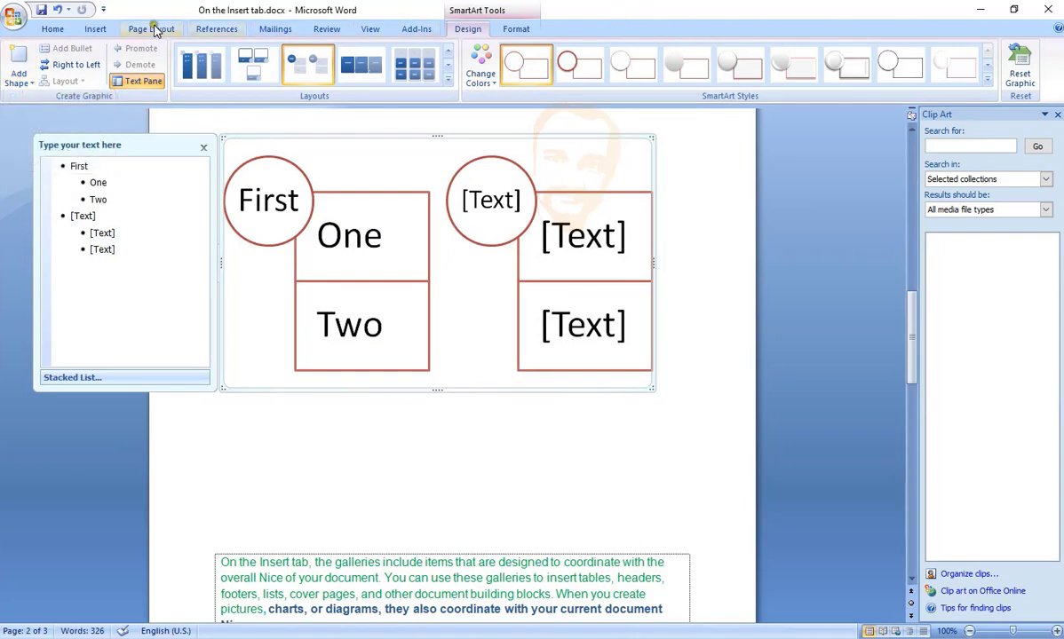
Insert a 3-D pie chart into the document below the SmartArt diagram
{"action": "left_click", "coordinate": [103, 30]}
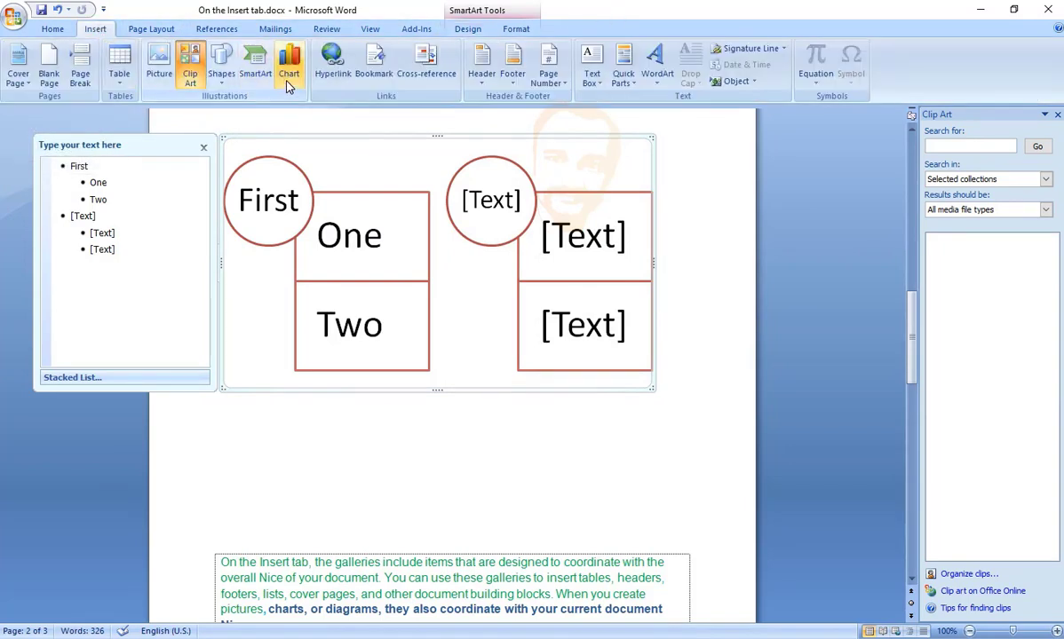
{"action": "left_click", "coordinate": [399, 434]}
{"action": "left_click", "coordinate": [288, 73]}
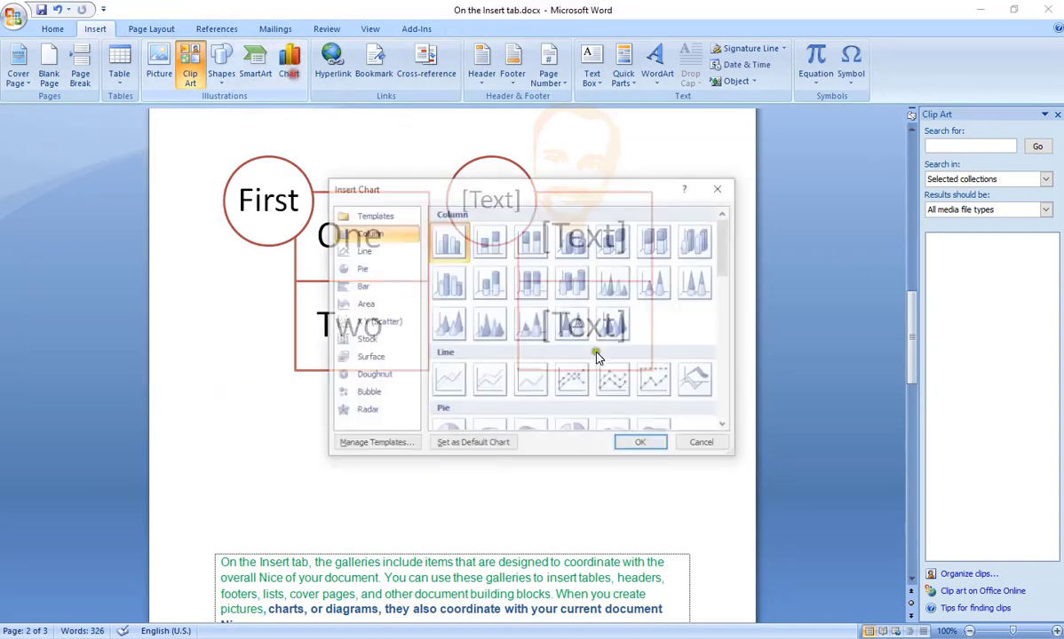
{"action": "left_click", "coordinate": [360, 268]}
{"action": "scroll", "coordinate": [646, 368], "scroll_direction": "down", "scroll_amount": 5}
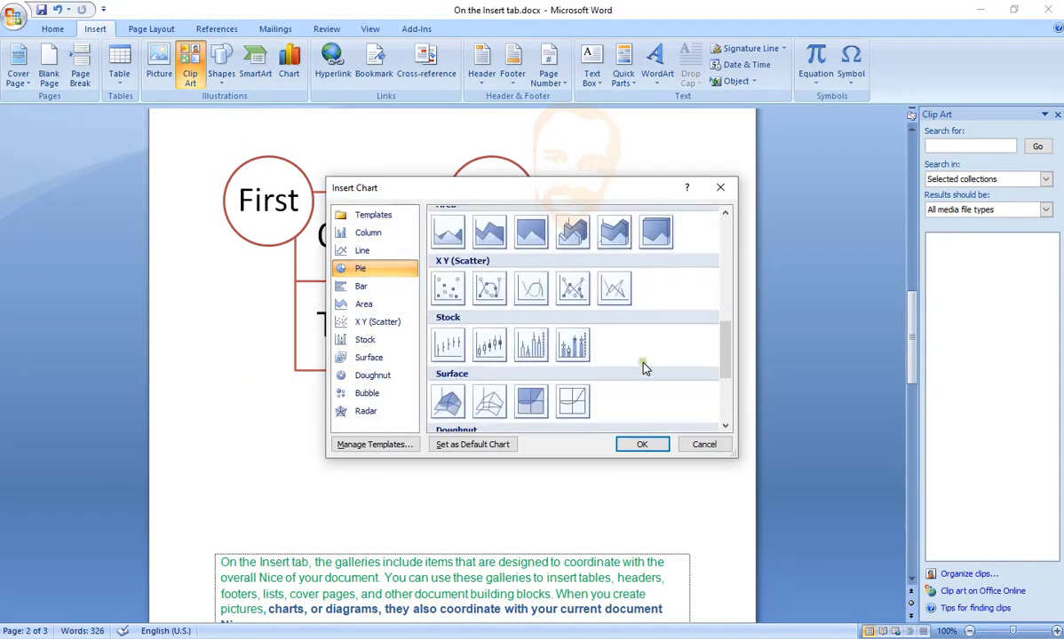
{"action": "scroll", "coordinate": [646, 369], "scroll_direction": "up", "scroll_amount": 2}
{"action": "scroll", "coordinate": [646, 369], "scroll_direction": "up", "scroll_amount": 3}
{"action": "left_click", "coordinate": [494, 299]}
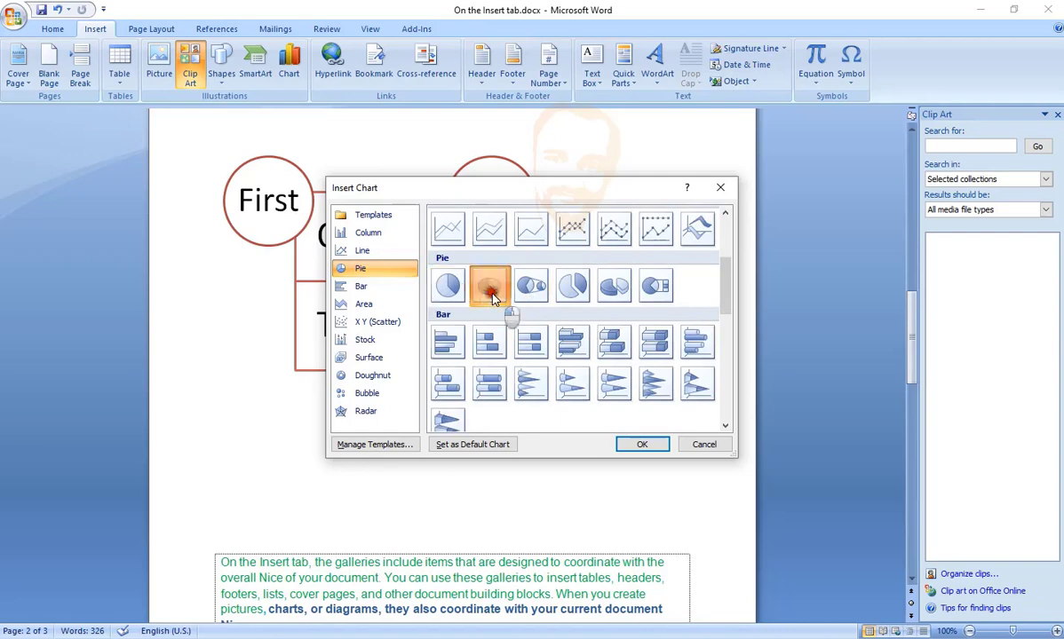
{"action": "left_click", "coordinate": [642, 444]}
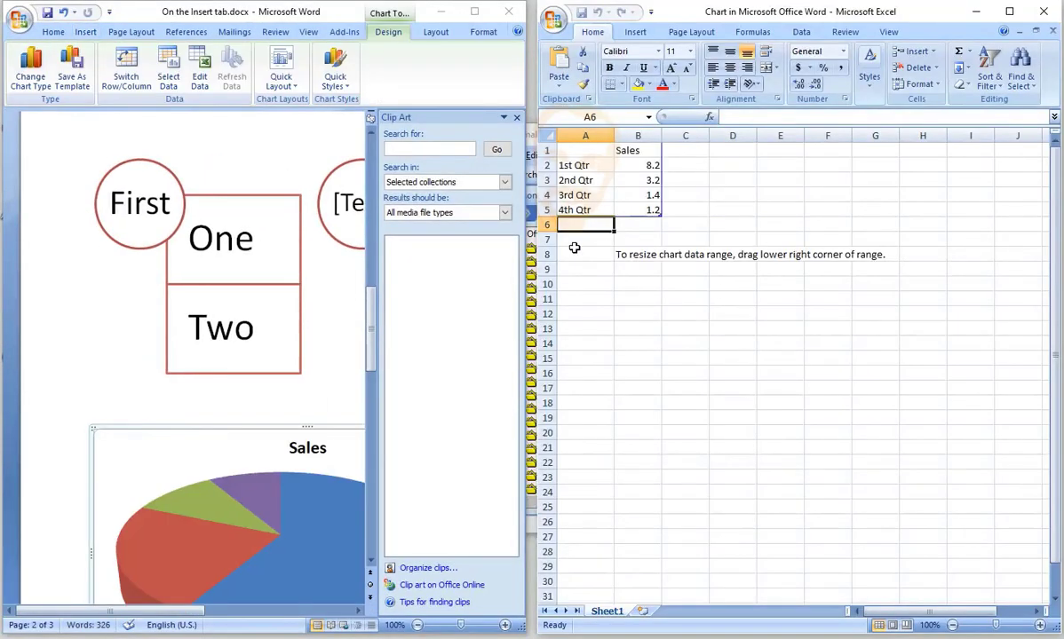
In the chart data, rename 1st Qtr to People and set 3rd Qtr sales to 2, then maximize Word
{"action": "scroll", "coordinate": [201, 369], "scroll_direction": "down", "scroll_amount": 4}
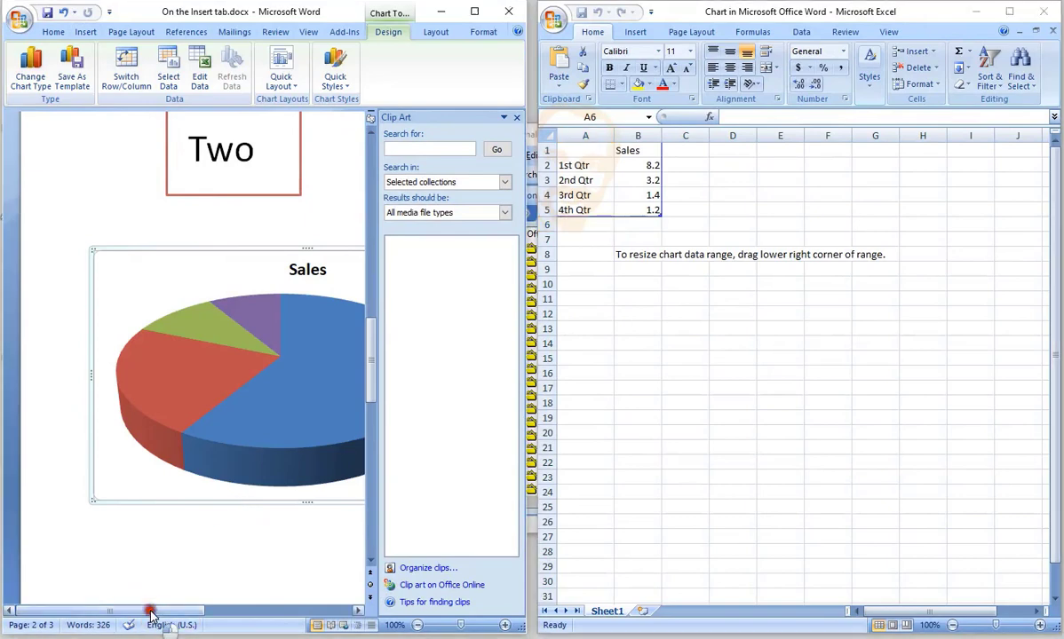
{"action": "left_click_drag", "start_coordinate": [147, 612], "coordinate": [249, 612]}
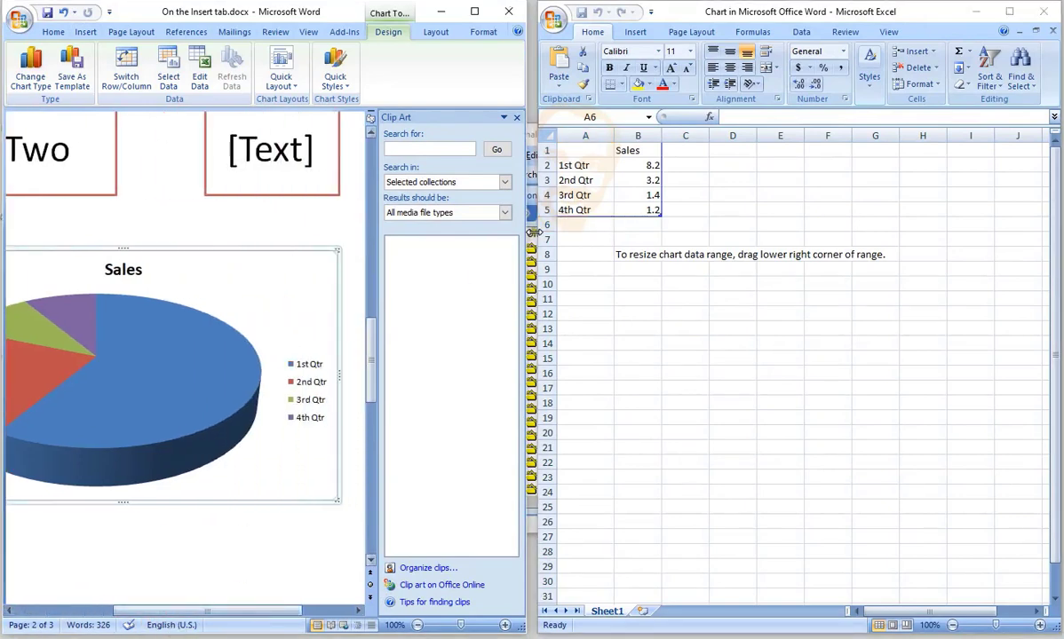
{"action": "left_click", "coordinate": [581, 165]}
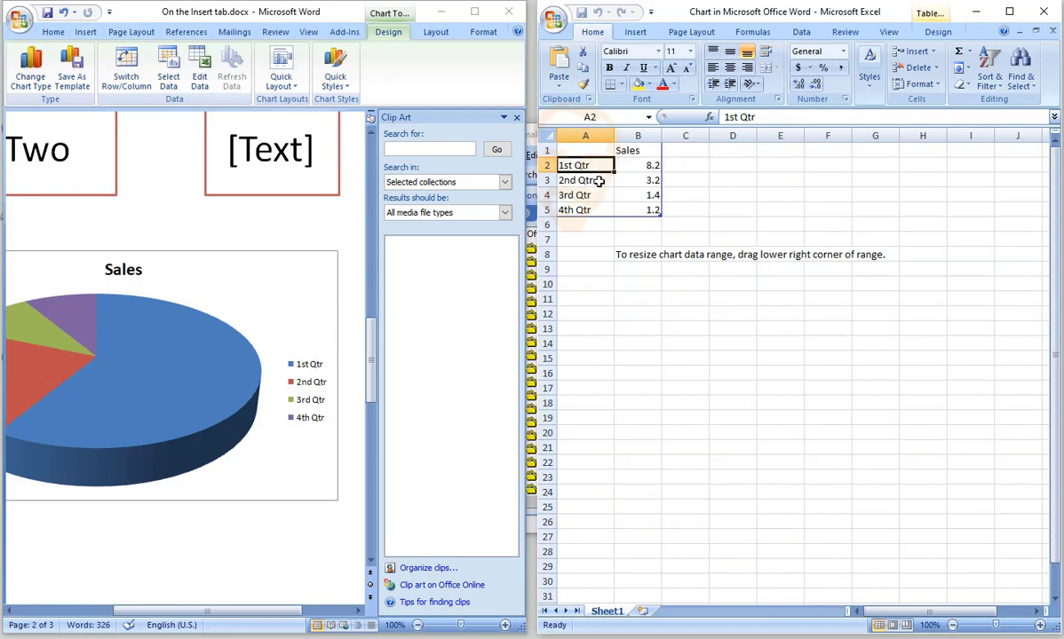
{"action": "type", "text": "People"}
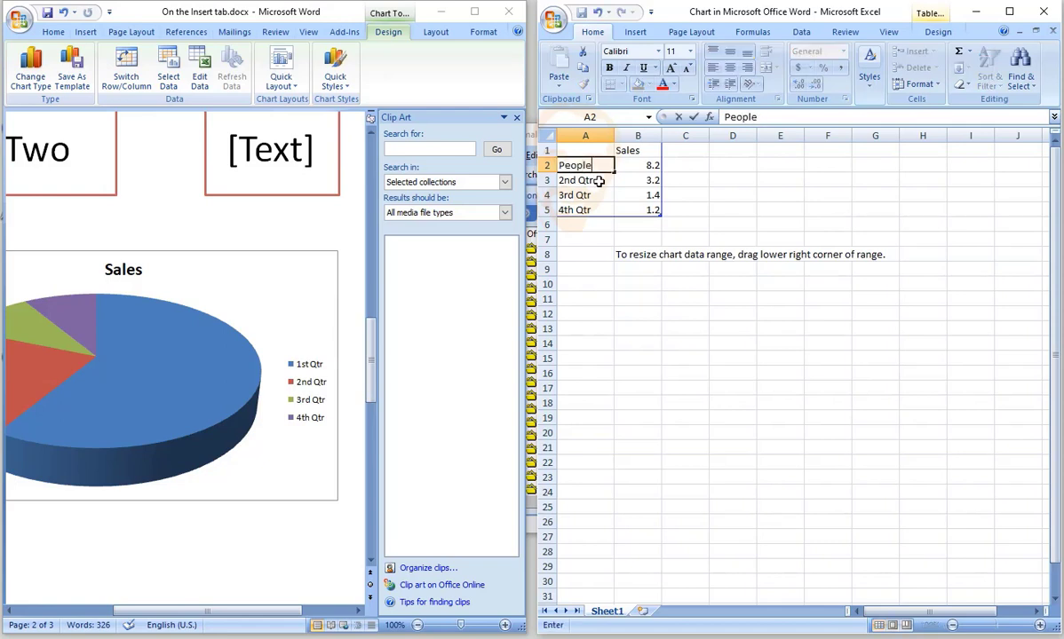
{"action": "left_click", "coordinate": [599, 181]}
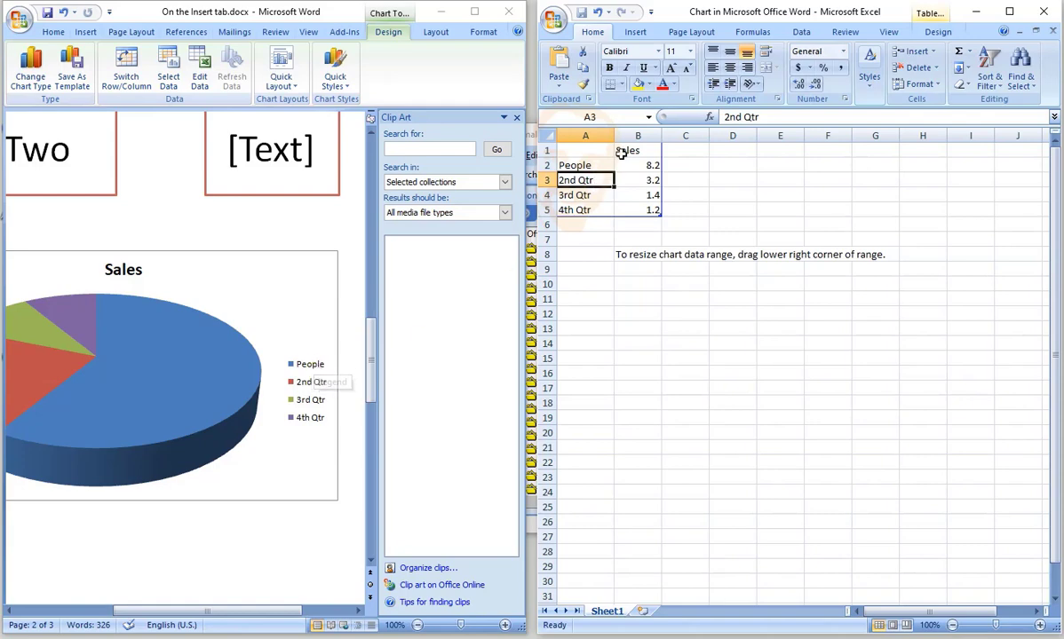
{"action": "left_click", "coordinate": [588, 195]}
{"action": "left_click", "coordinate": [613, 180]}
{"action": "left_click", "coordinate": [653, 181]}
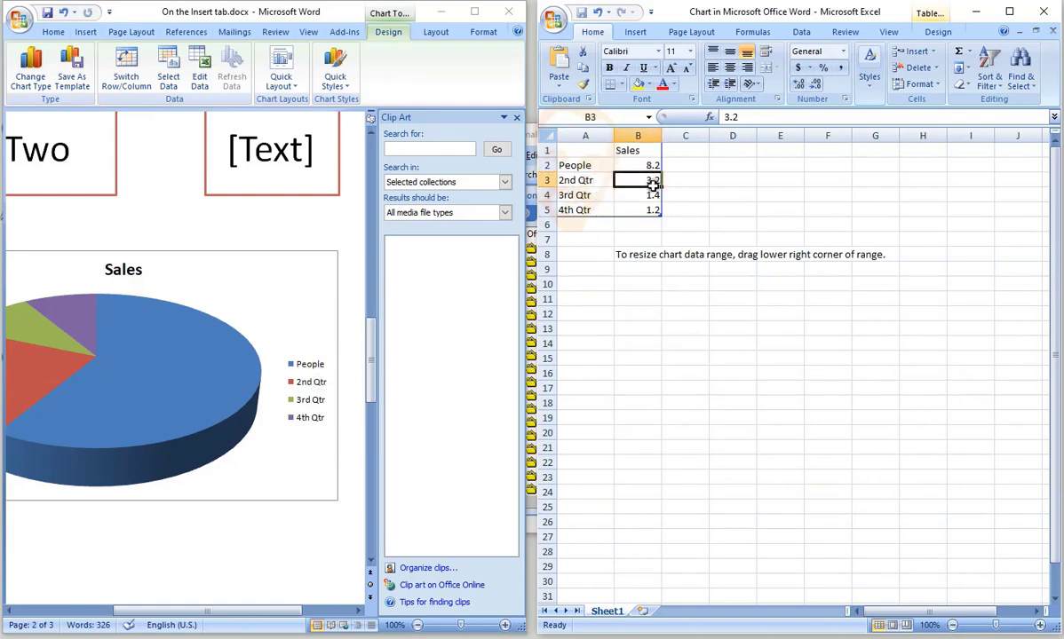
{"action": "left_click", "coordinate": [658, 192]}
{"action": "type", "text": "2"}
{"action": "left_click", "coordinate": [686, 209]}
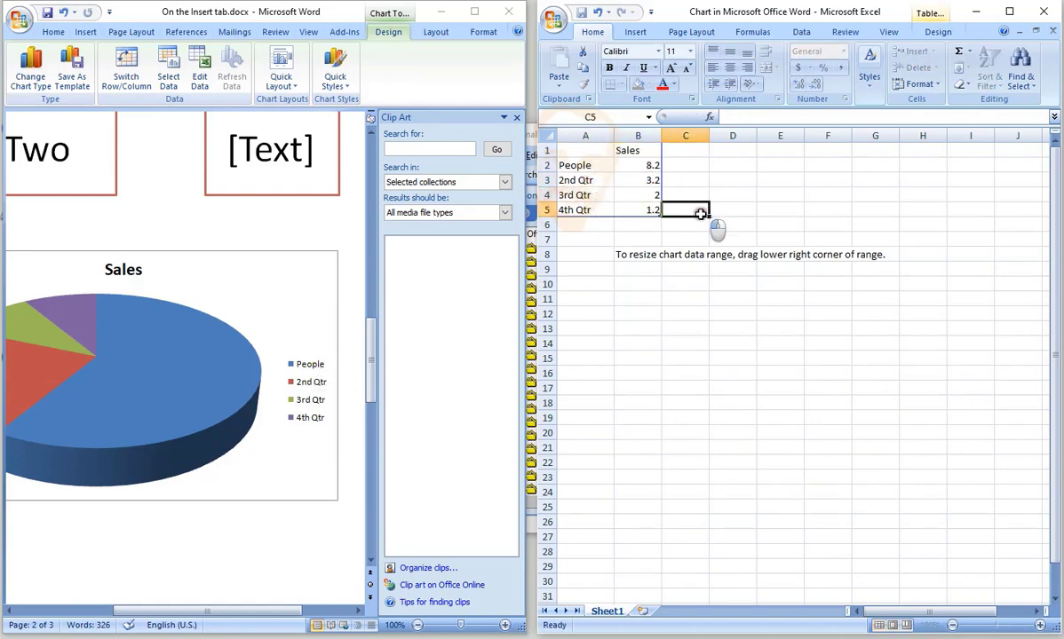
{"action": "left_click", "coordinate": [474, 11]}
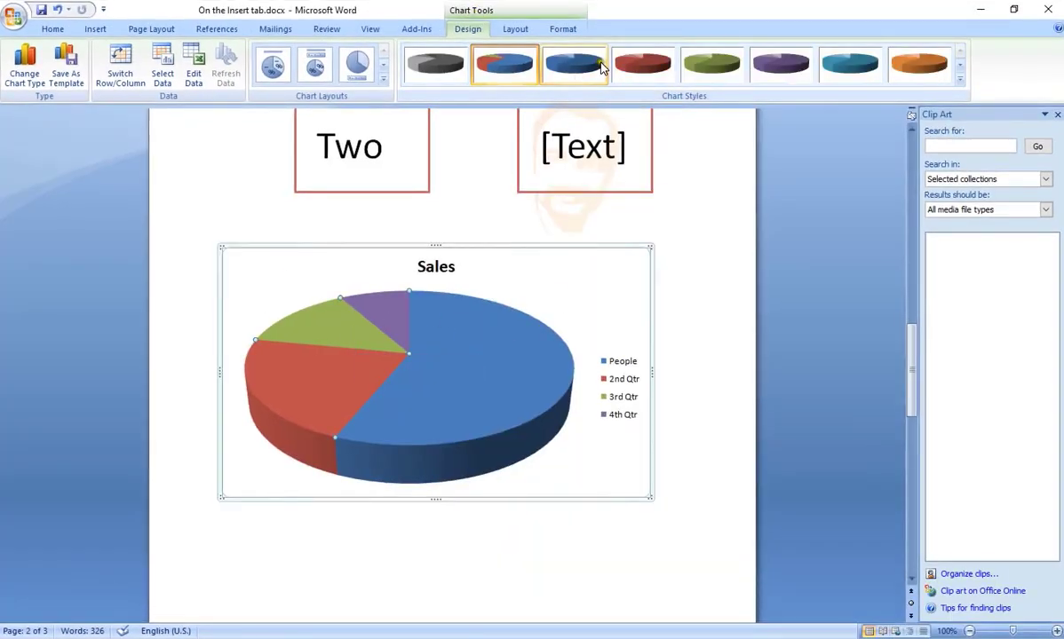
Give the pie chart the green chart style
{"action": "left_click", "coordinate": [602, 69]}
{"action": "left_click", "coordinate": [648, 64]}
{"action": "left_click", "coordinate": [710, 64]}
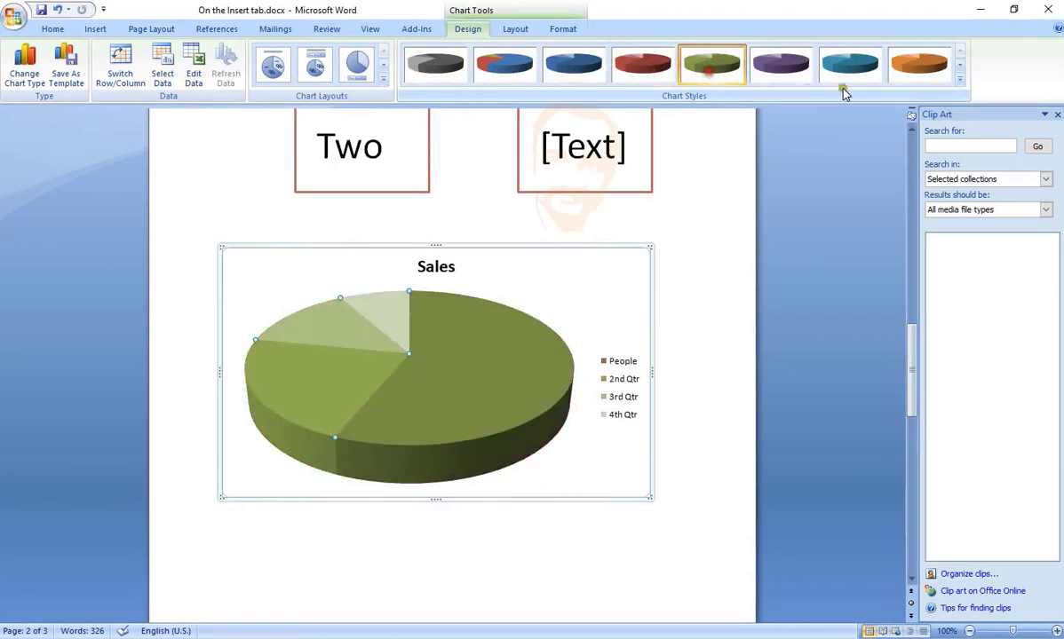
{"action": "left_click", "coordinate": [960, 78]}
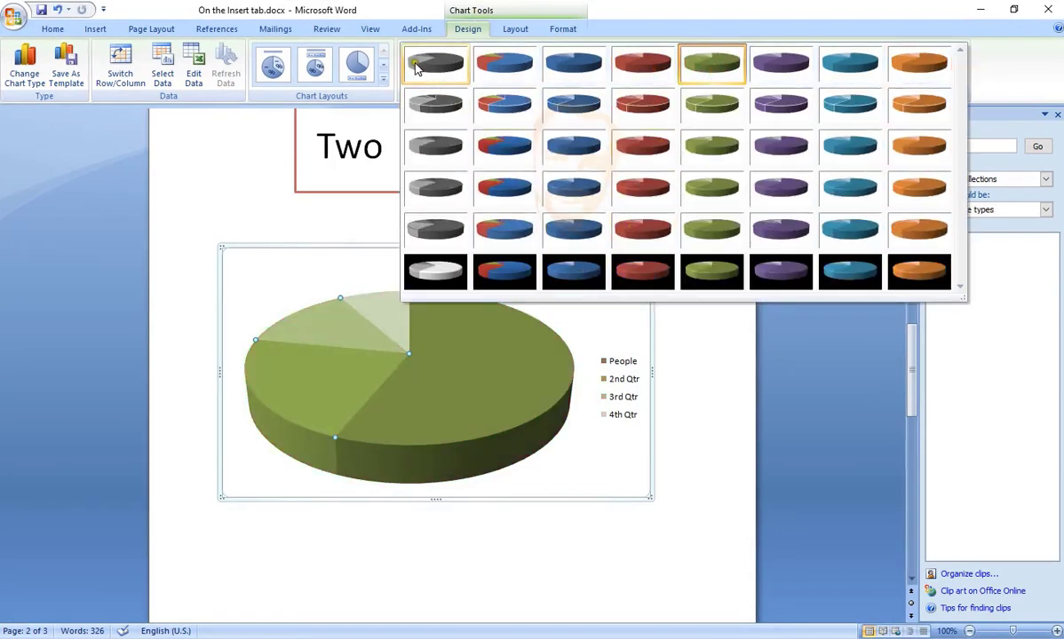
Apply the chart layout with a title, legend and percentage labels
{"action": "left_click", "coordinate": [383, 78]}
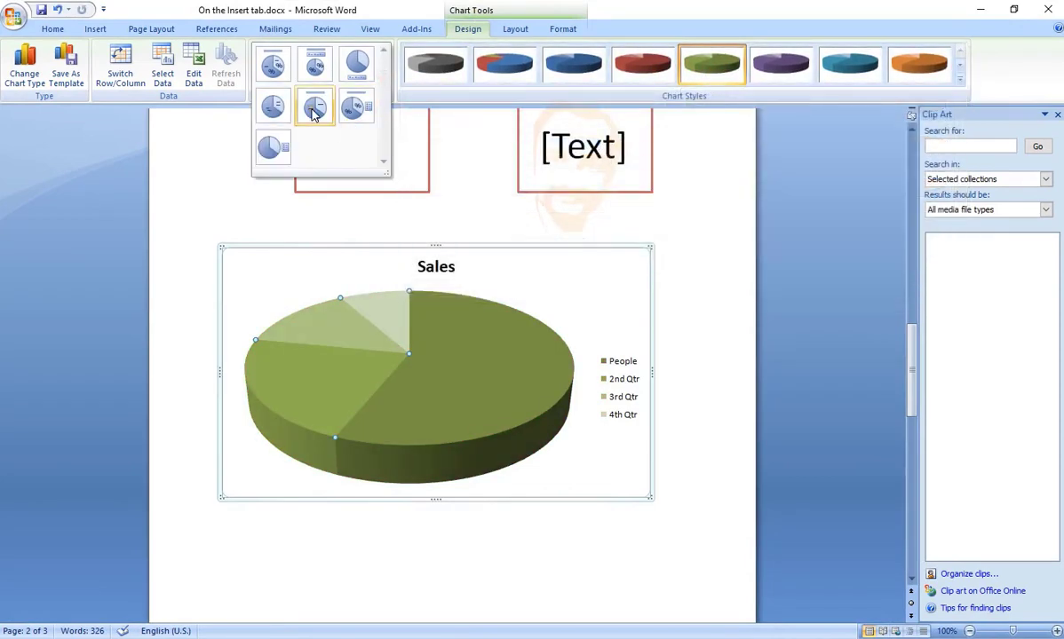
{"action": "left_click", "coordinate": [273, 107]}
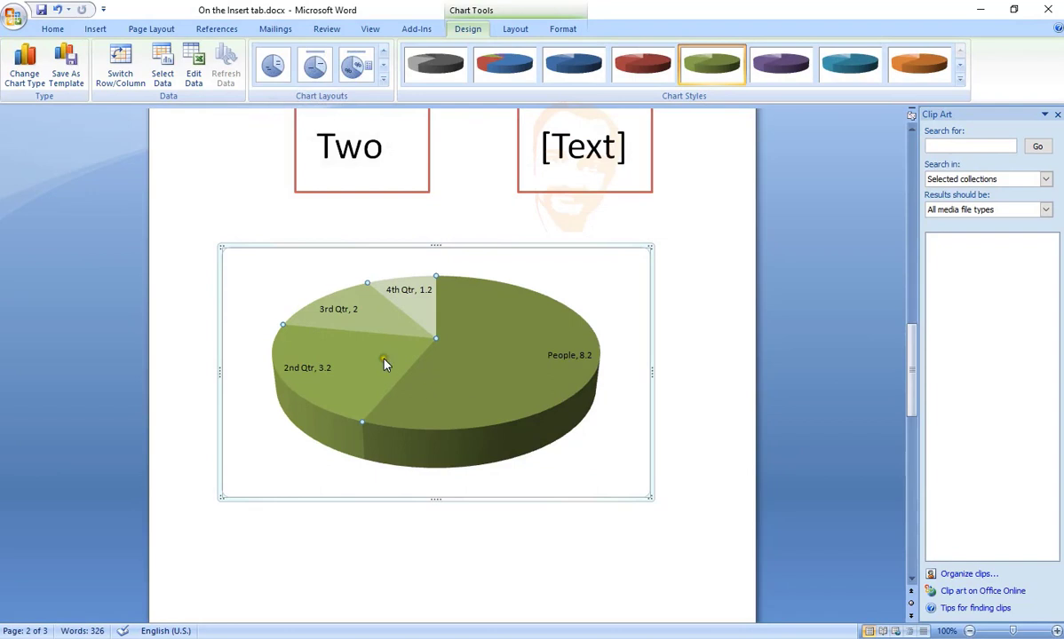
{"action": "left_click", "coordinate": [383, 78]}
{"action": "left_click", "coordinate": [353, 97]}
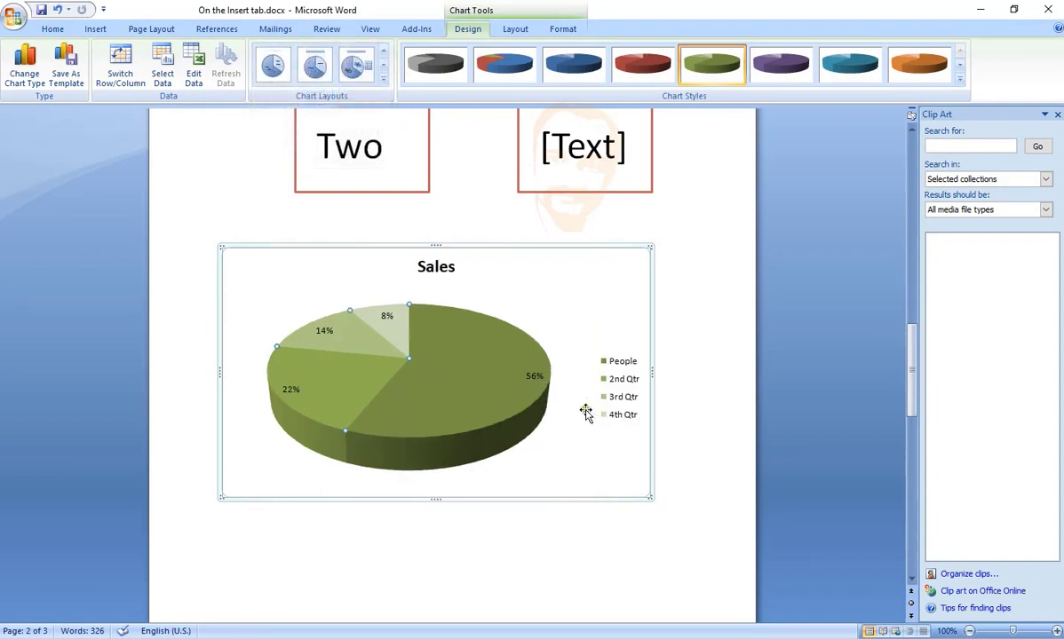
Review the chart's data sheet and data source range without changing anything
{"action": "left_click", "coordinate": [195, 75]}
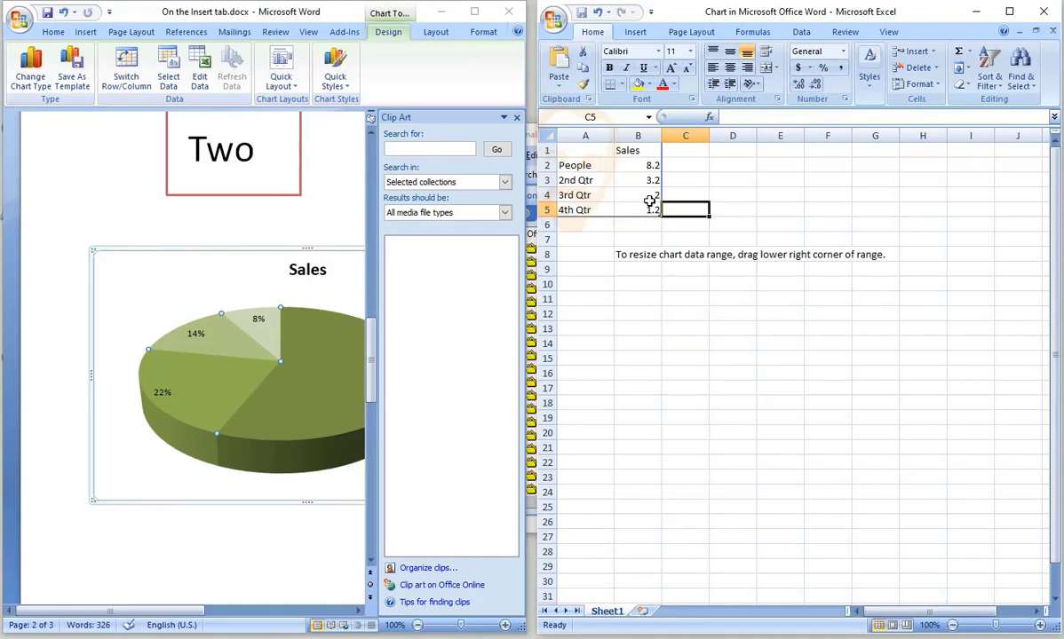
{"action": "double_click", "coordinate": [452, 9]}
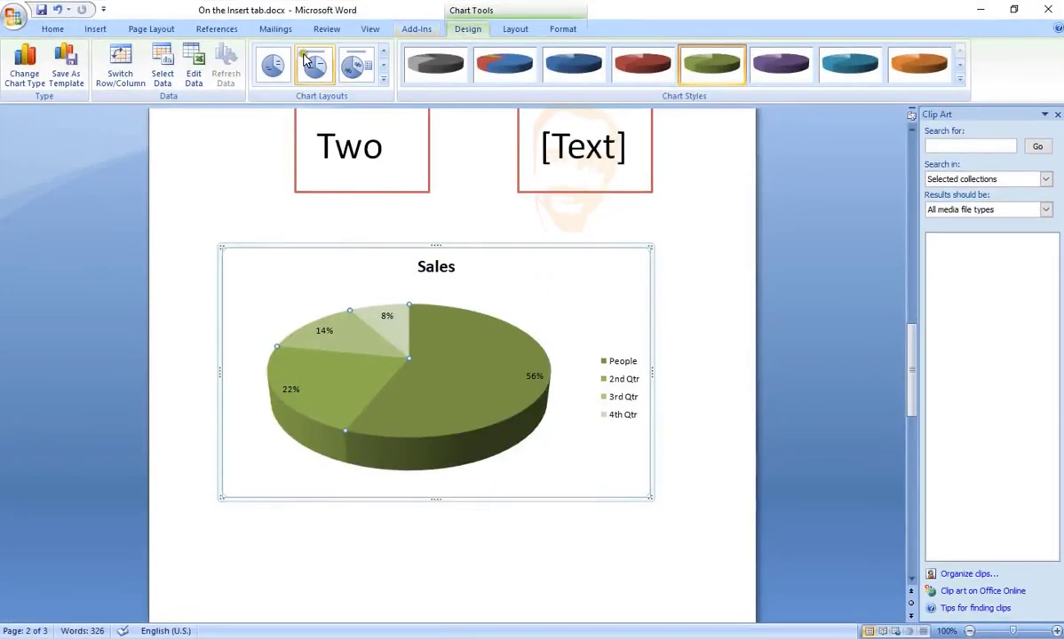
{"action": "left_click", "coordinate": [164, 84]}
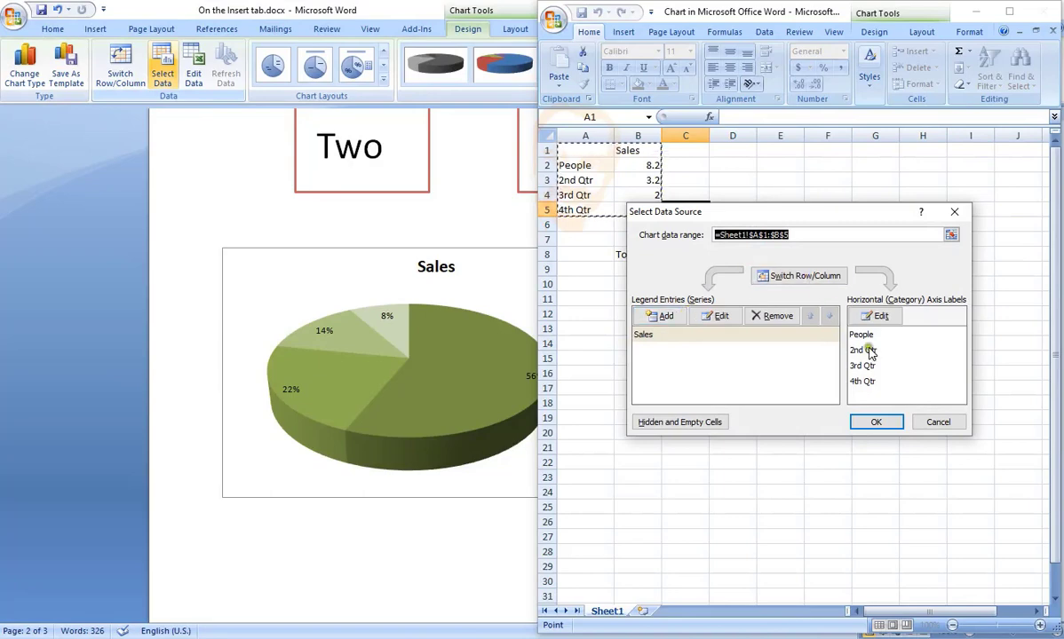
{"action": "left_click", "coordinate": [943, 418]}
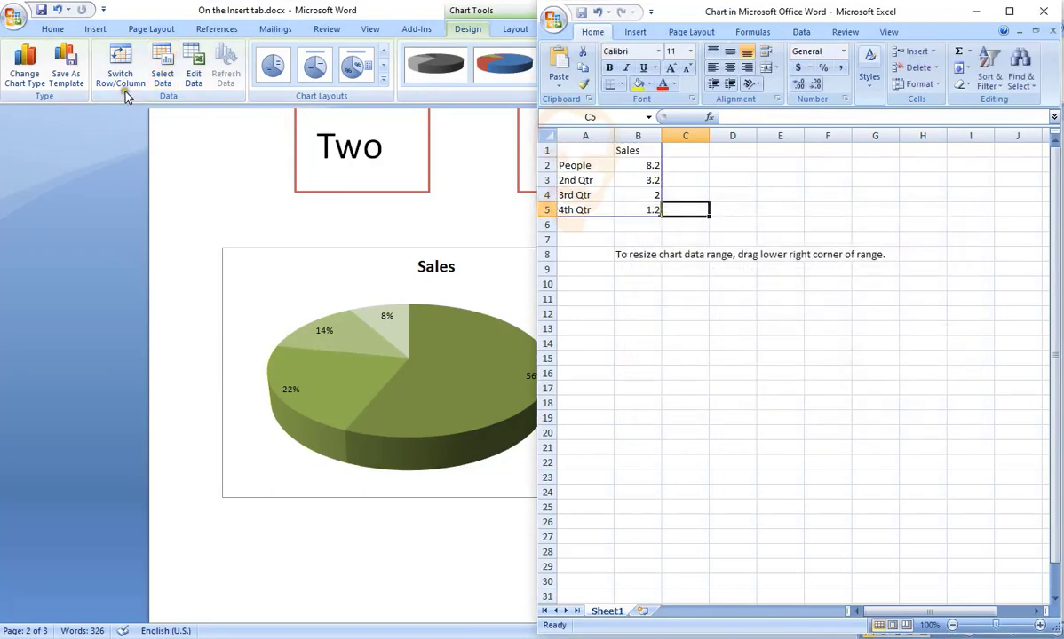
{"action": "left_click", "coordinate": [13, 79]}
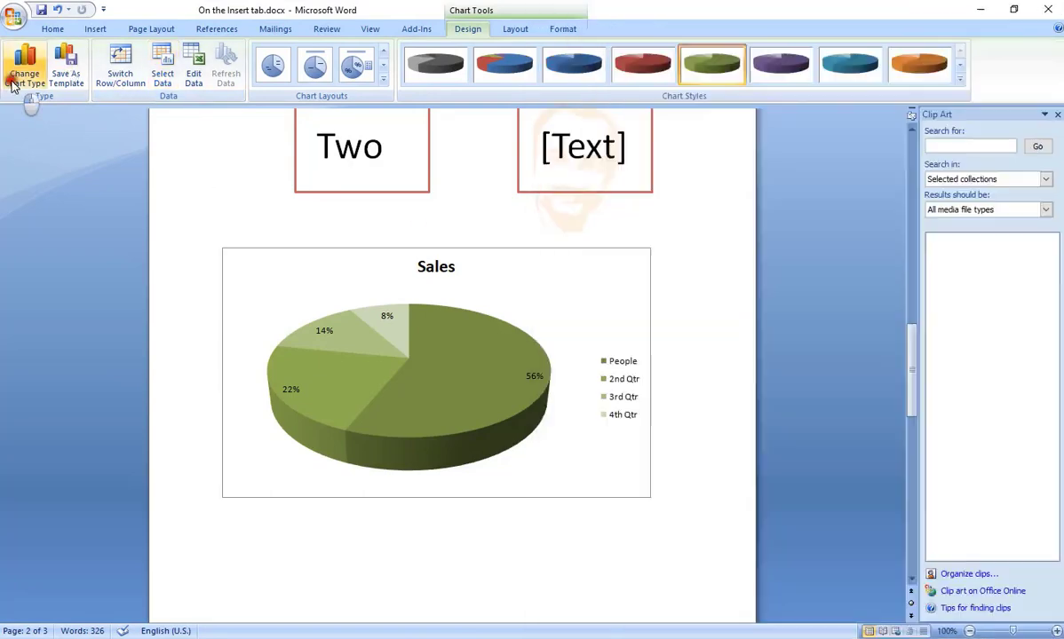
Change the Sales chart to a 3-D cone column chart
{"action": "left_click", "coordinate": [18, 80]}
{"action": "left_click", "coordinate": [489, 297]}
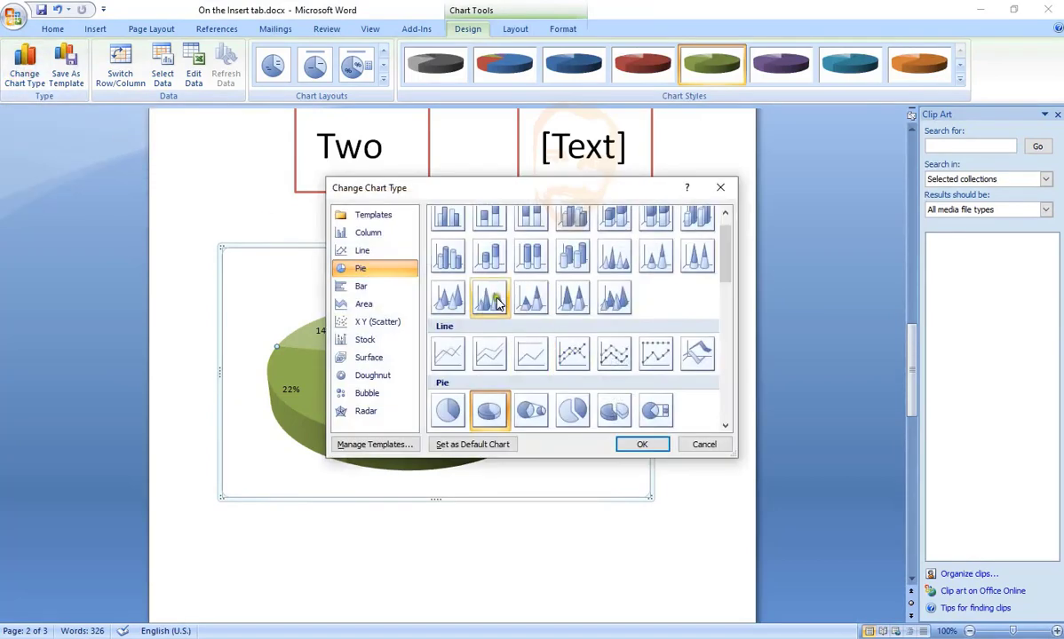
{"action": "left_click", "coordinate": [642, 444]}
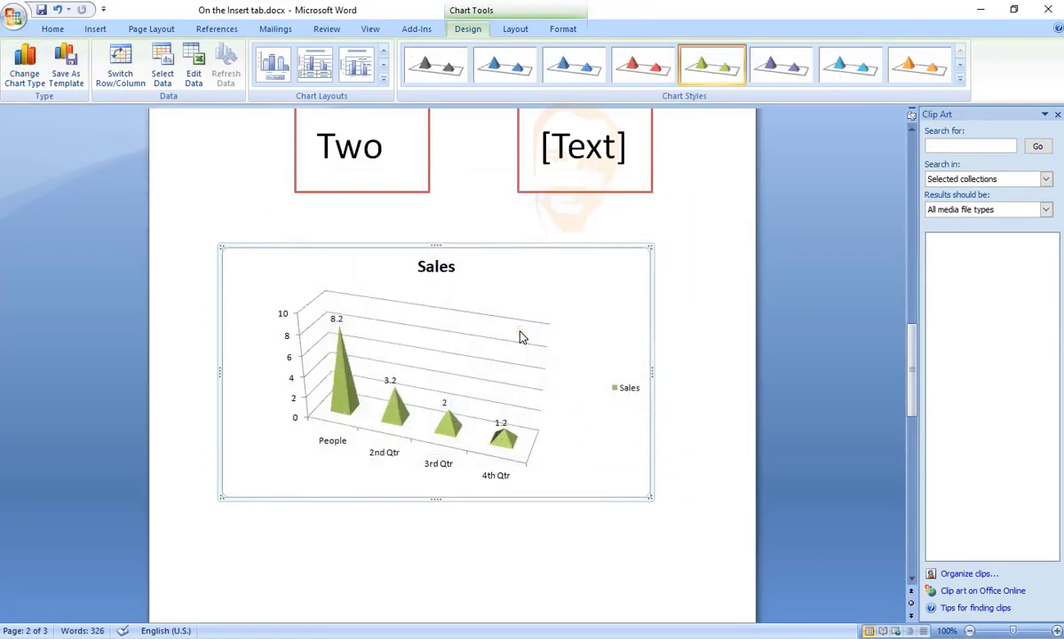
{"action": "scroll", "coordinate": [513, 332], "scroll_direction": "down", "scroll_amount": 2}
{"action": "scroll", "coordinate": [513, 332], "scroll_direction": "down", "scroll_amount": 1}
{"action": "scroll", "coordinate": [515, 252], "scroll_direction": "up", "scroll_amount": 5}
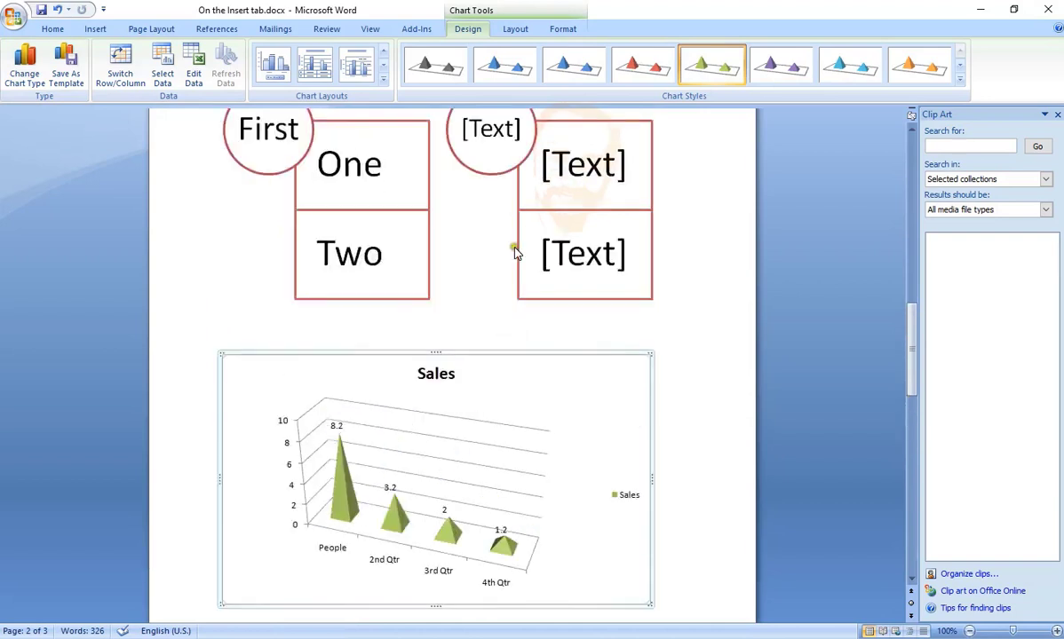
Place the insertion point on the line below the chart
{"action": "left_click", "coordinate": [149, 29]}
{"action": "left_click", "coordinate": [98, 29]}
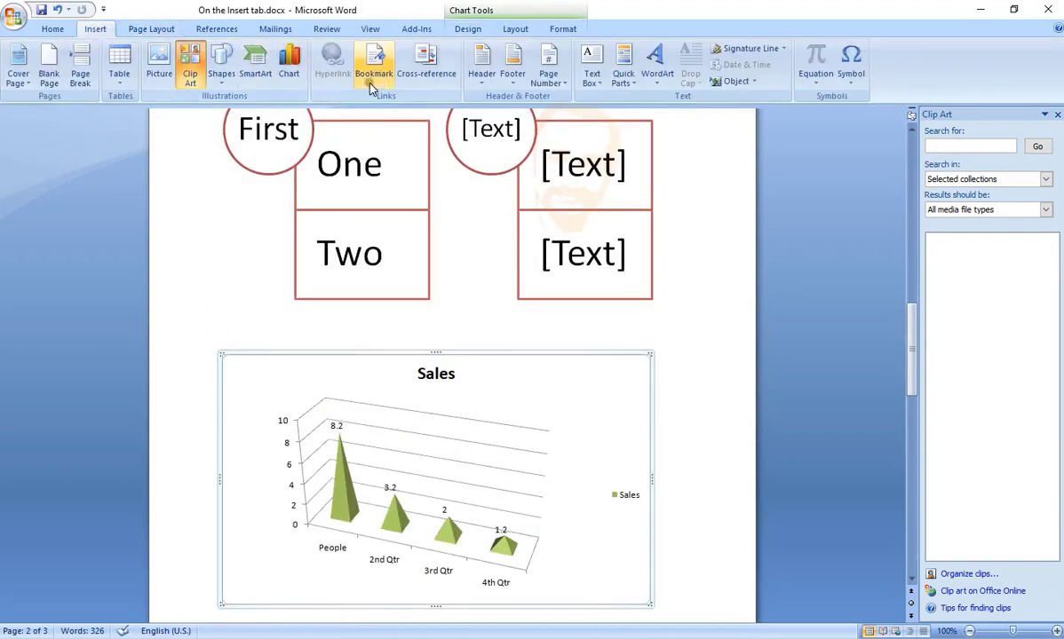
{"action": "left_click", "coordinate": [463, 278]}
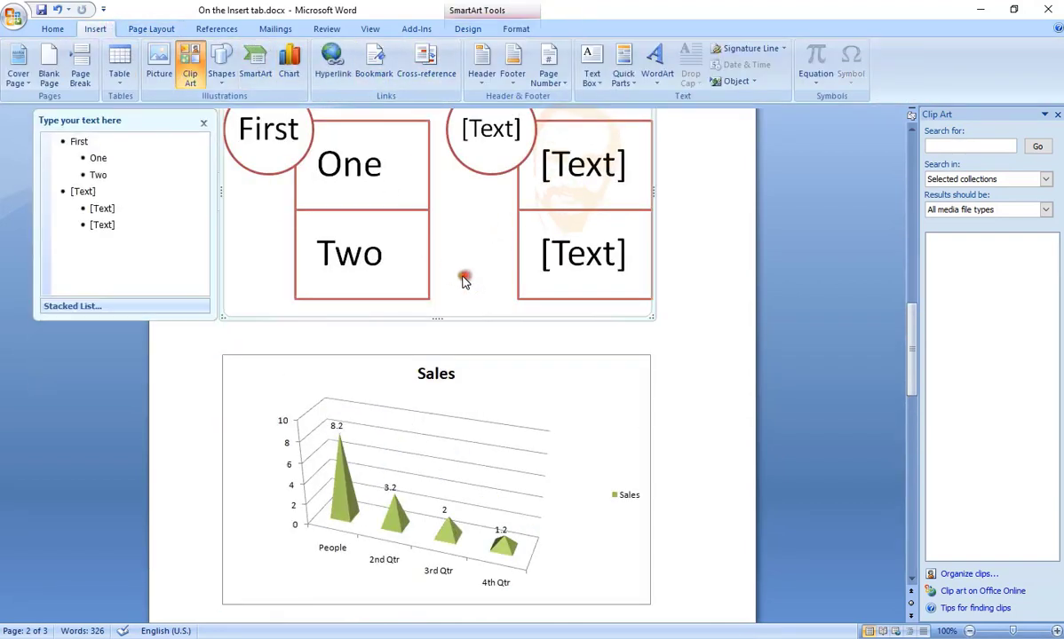
{"action": "left_click", "coordinate": [317, 311]}
{"action": "scroll", "coordinate": [299, 335], "scroll_direction": "down", "scroll_amount": 4}
{"action": "scroll", "coordinate": [299, 335], "scroll_direction": "down", "scroll_amount": 4}
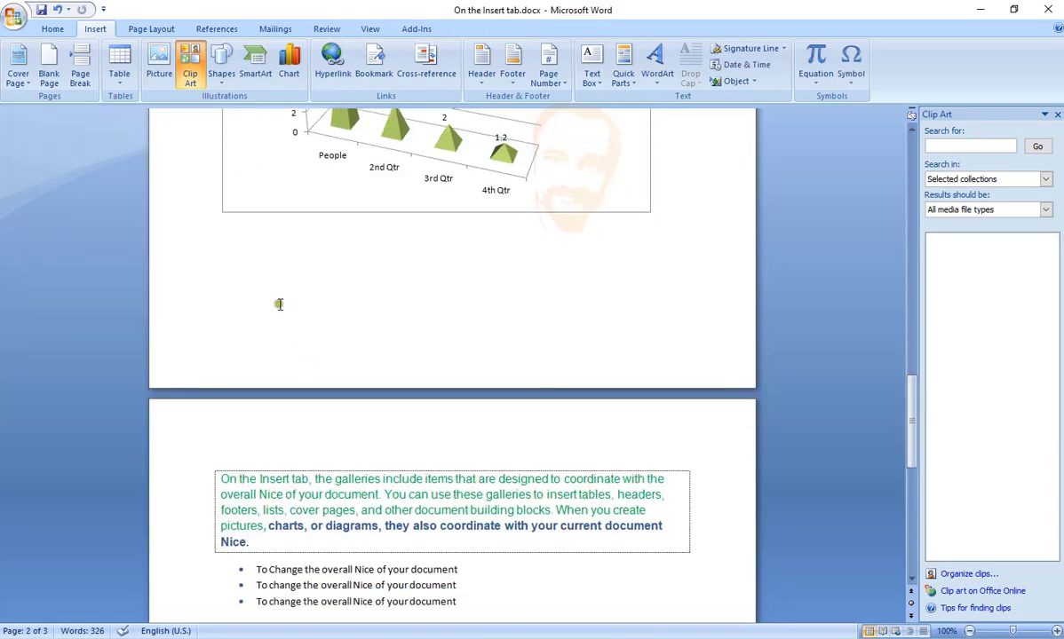
{"action": "left_click", "coordinate": [332, 67]}
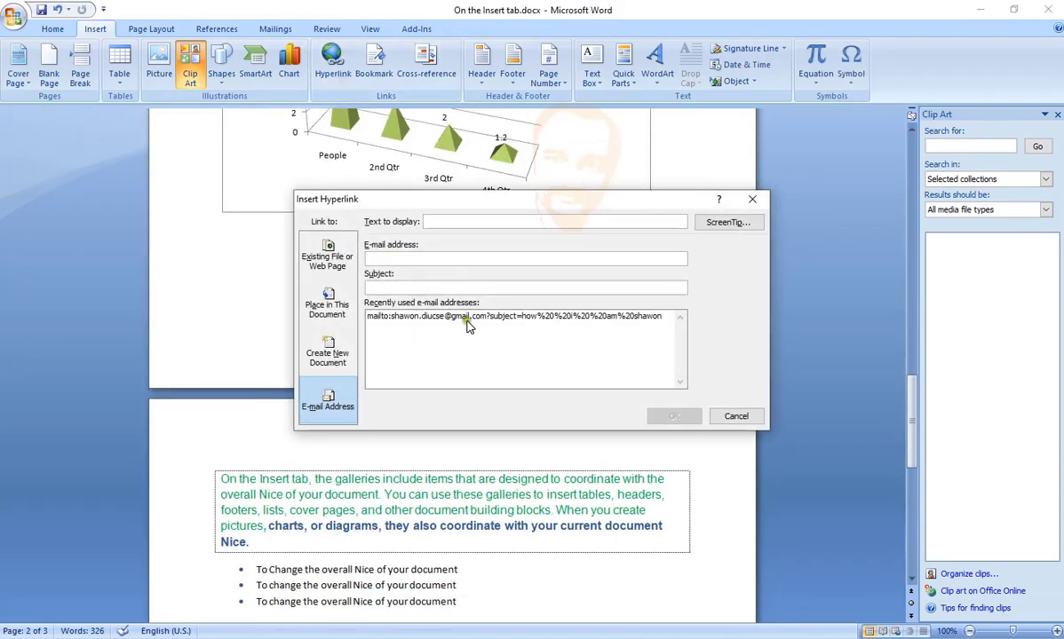
{"action": "left_click", "coordinate": [328, 257]}
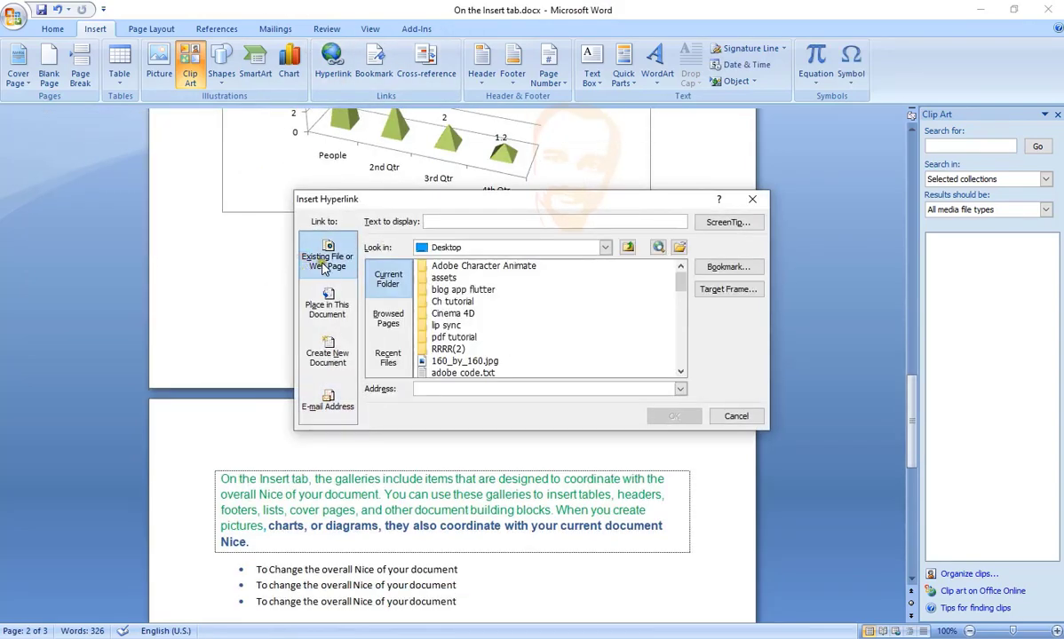
{"action": "left_click", "coordinate": [477, 226]}
{"action": "double_click", "coordinate": [455, 221]}
{"action": "type", "text": "www.google.com"}
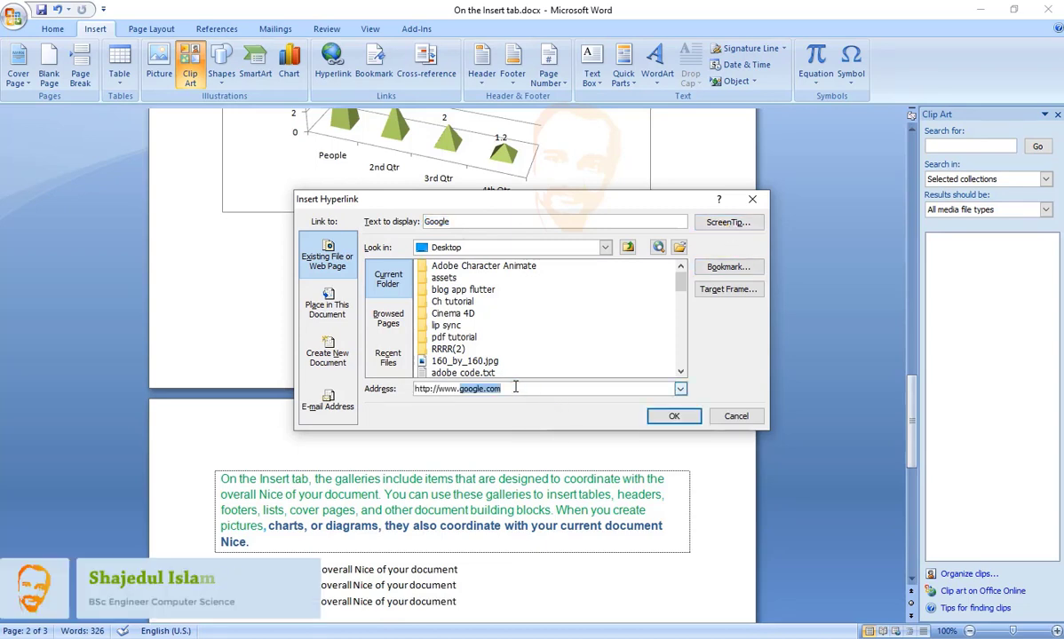
{"action": "type", "text": "g"}
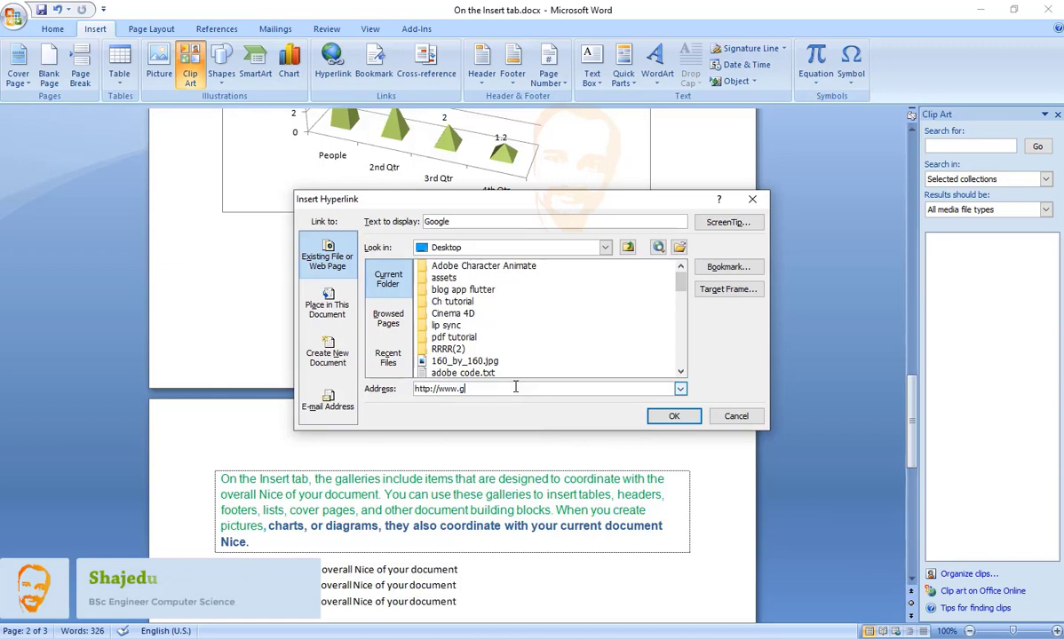
{"action": "type", "text": "goog"}
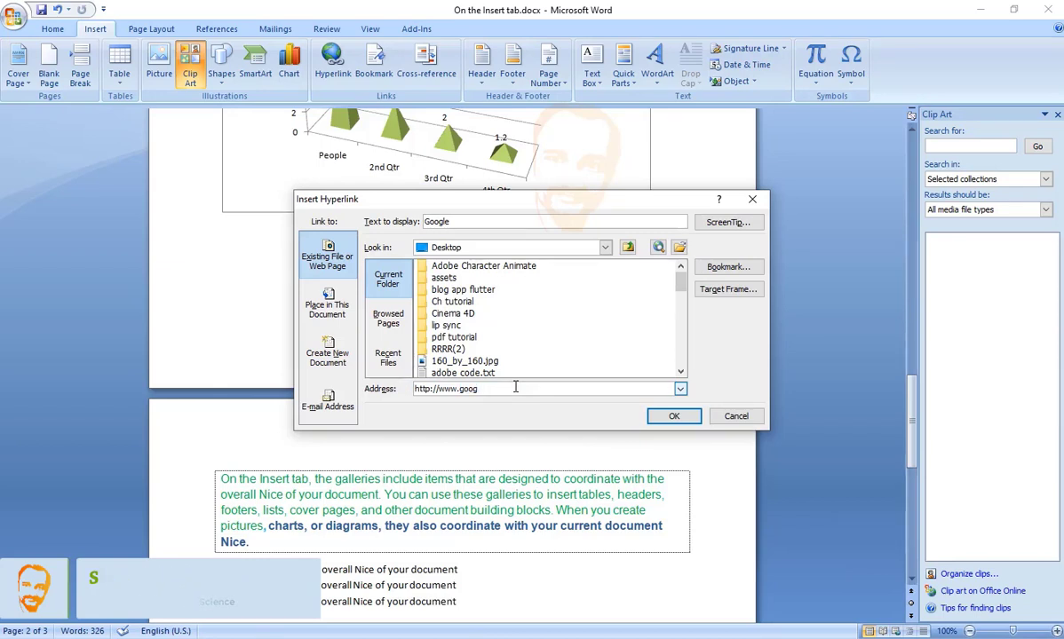
{"action": "type", "text": "ele.com"}
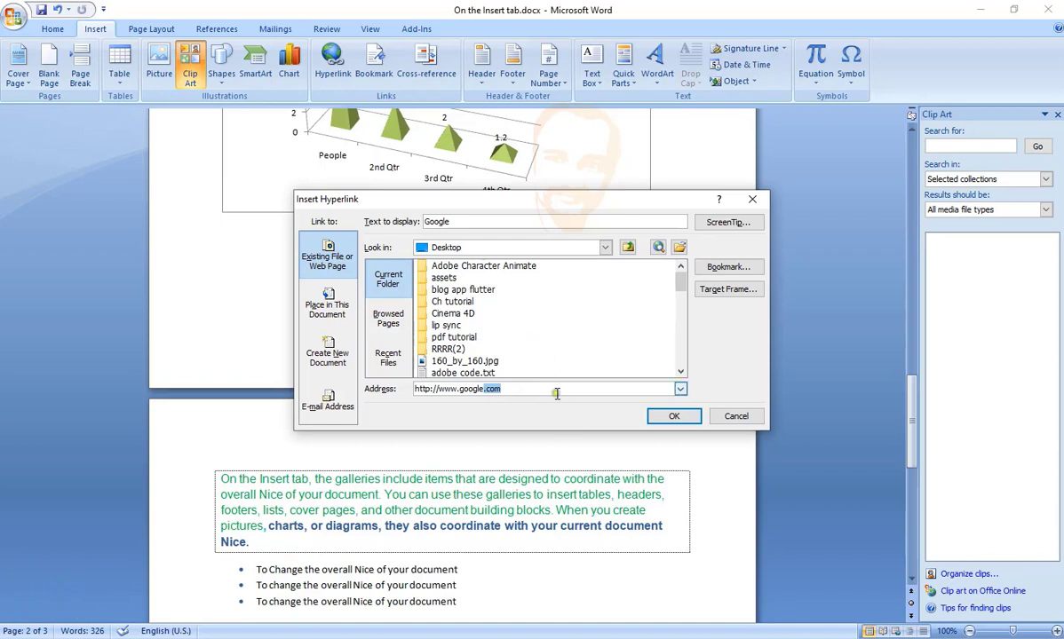
{"action": "left_click", "coordinate": [673, 416]}
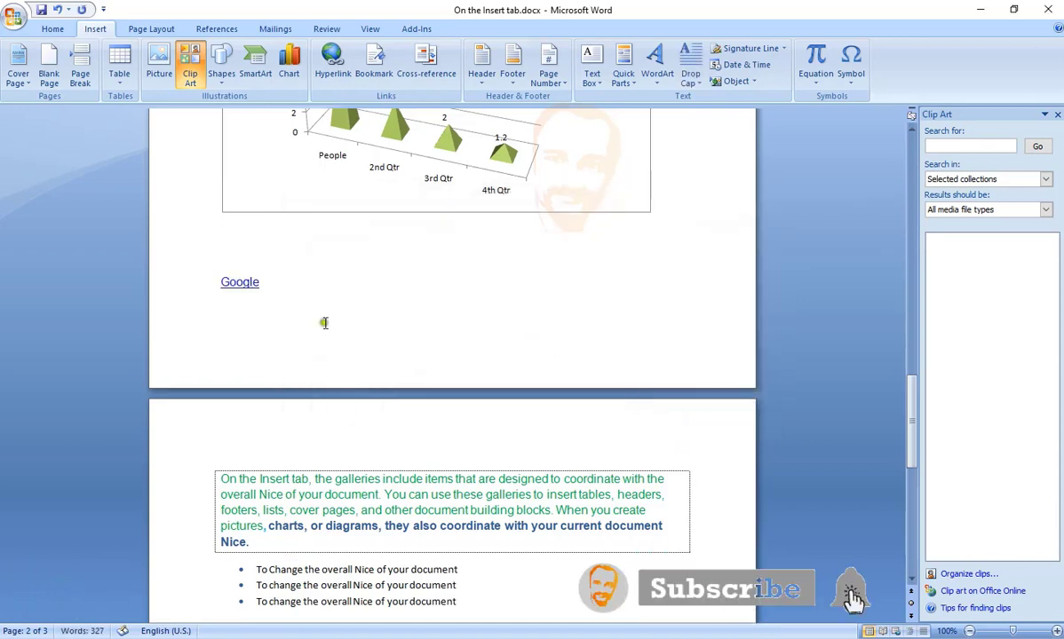
{"action": "mouse_move", "coordinate": [240, 283]}
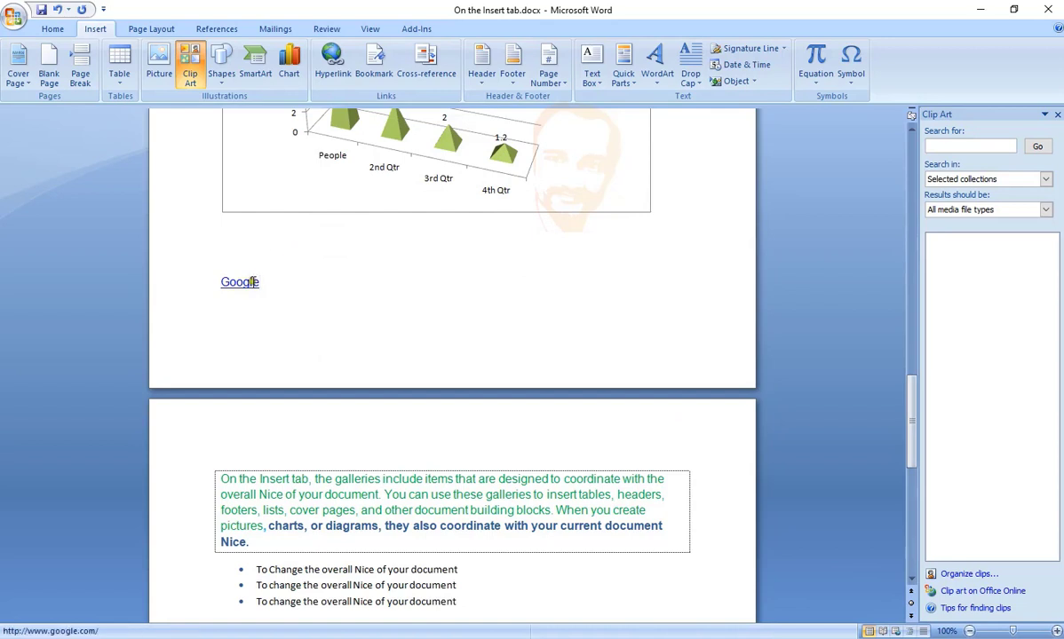
Give the Google hyperlink the ScreenTip text 'Click'
{"action": "right_click", "coordinate": [247, 281]}
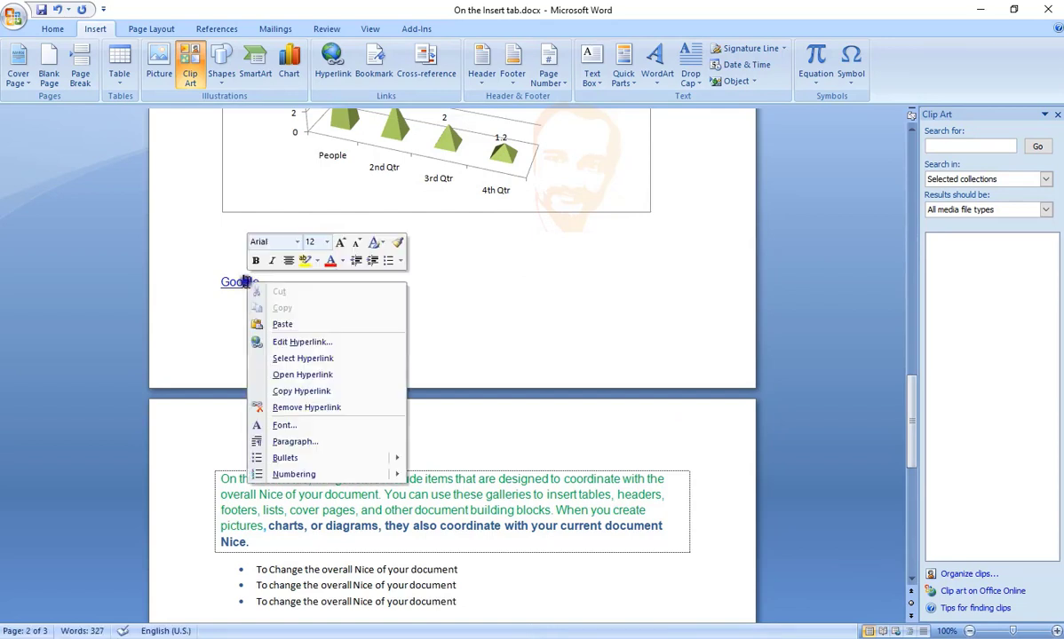
{"action": "left_click", "coordinate": [309, 339]}
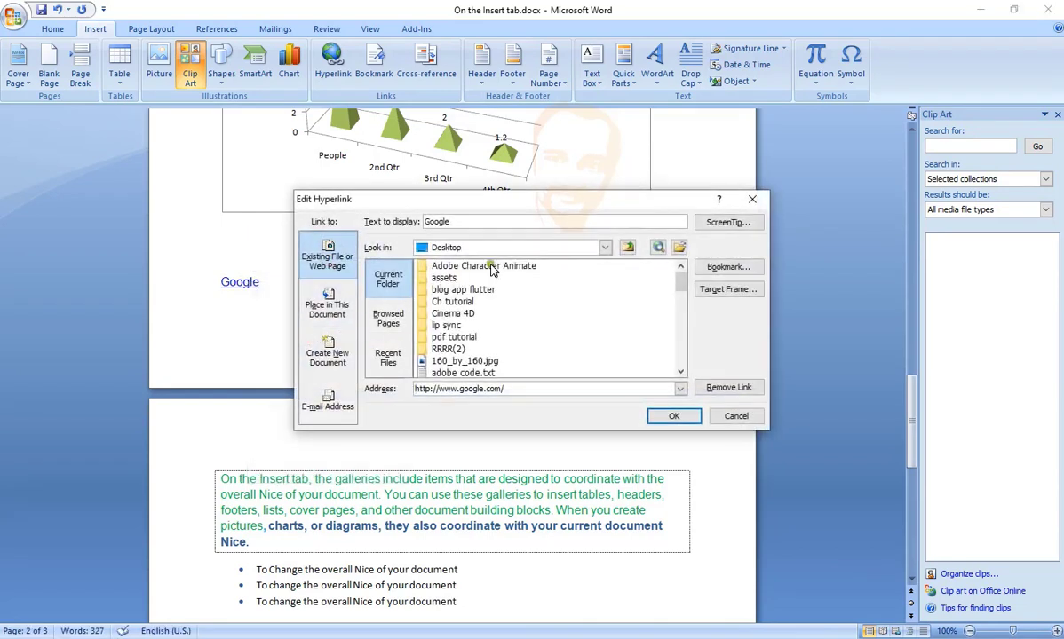
{"action": "left_click", "coordinate": [728, 224]}
{"action": "type", "text": "Click"}
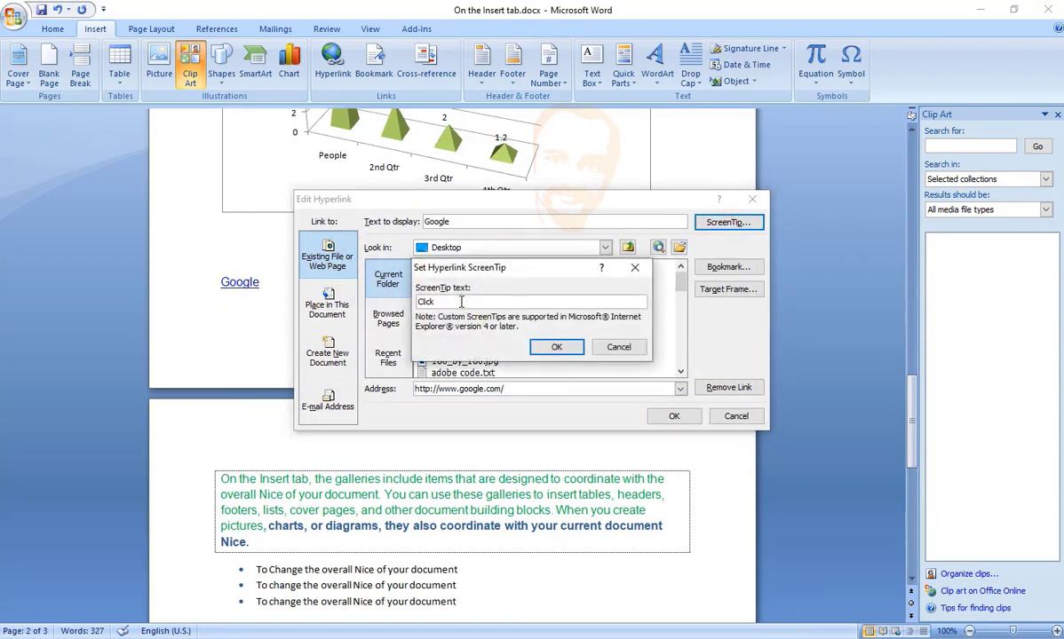
{"action": "left_click", "coordinate": [532, 353]}
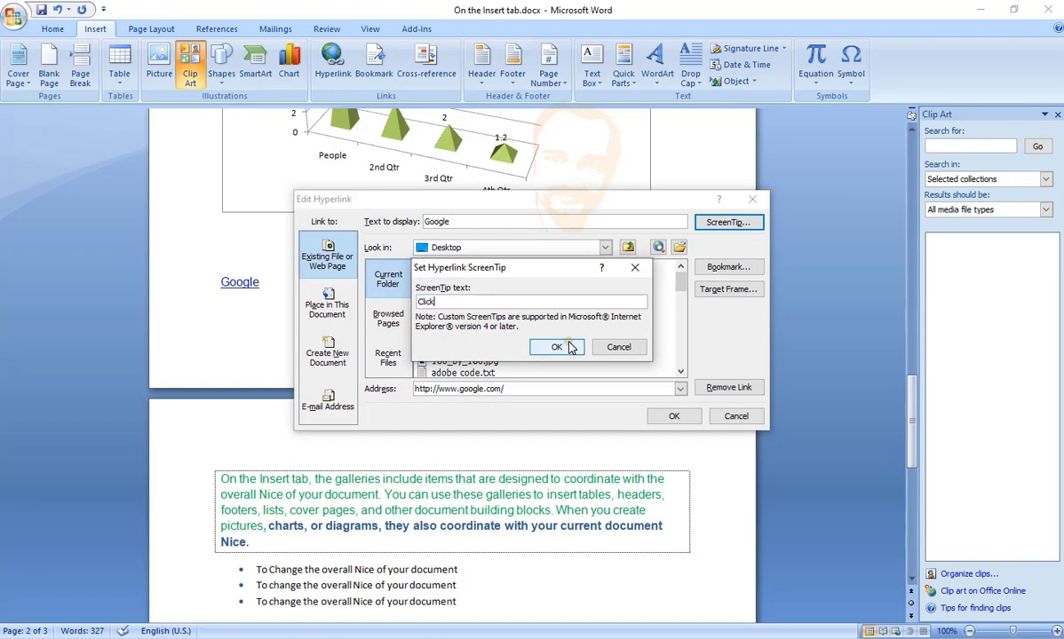
{"action": "left_click", "coordinate": [571, 347]}
{"action": "left_click", "coordinate": [676, 417]}
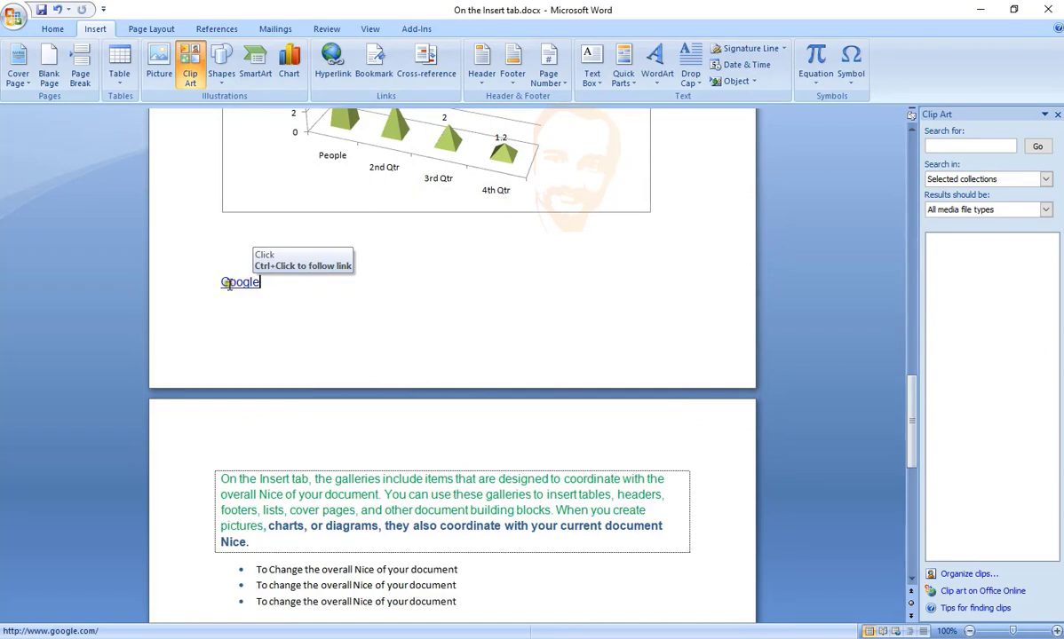
Follow the Google link, dismiss Chrome's reinstall prompt, and close the Google page
{"action": "left_click", "coordinate": [228, 283]}
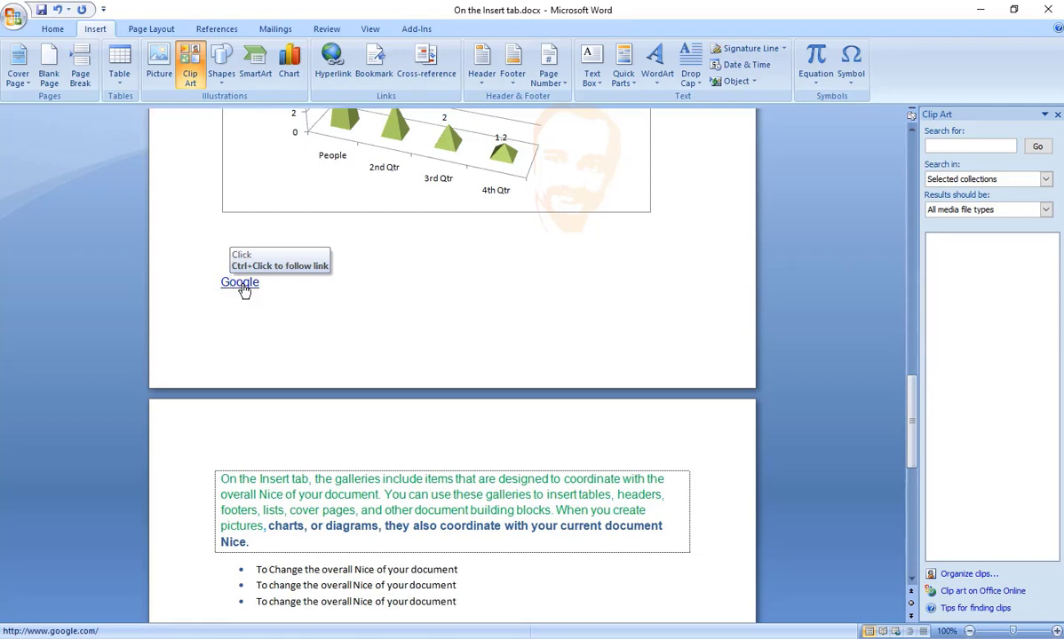
{"action": "left_click", "coordinate": [243, 288], "text": "ctrl"}
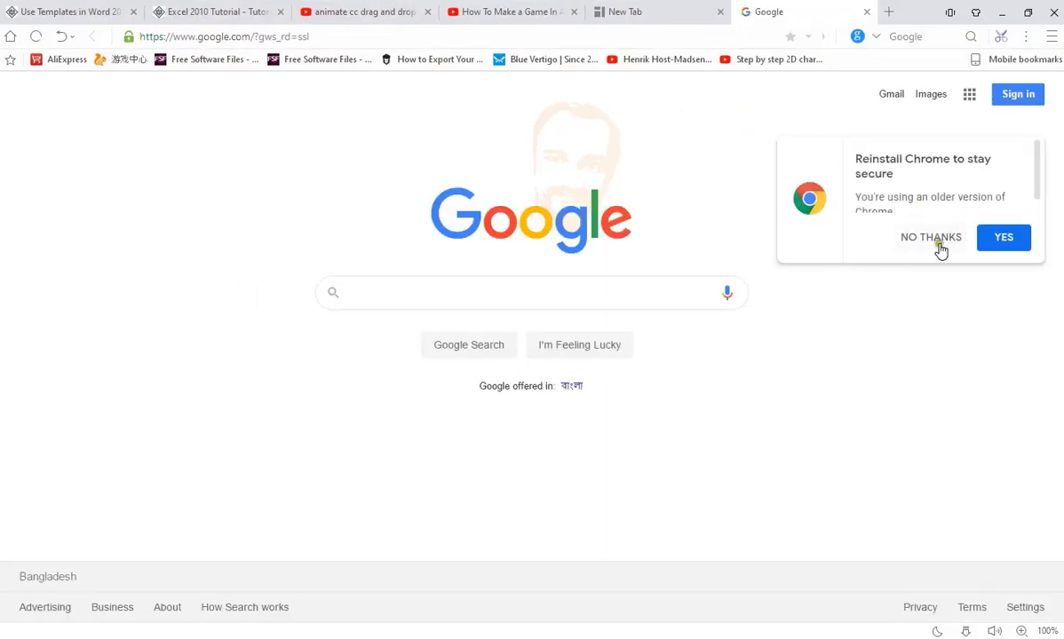
{"action": "left_click", "coordinate": [930, 237]}
{"action": "left_click", "coordinate": [867, 12]}
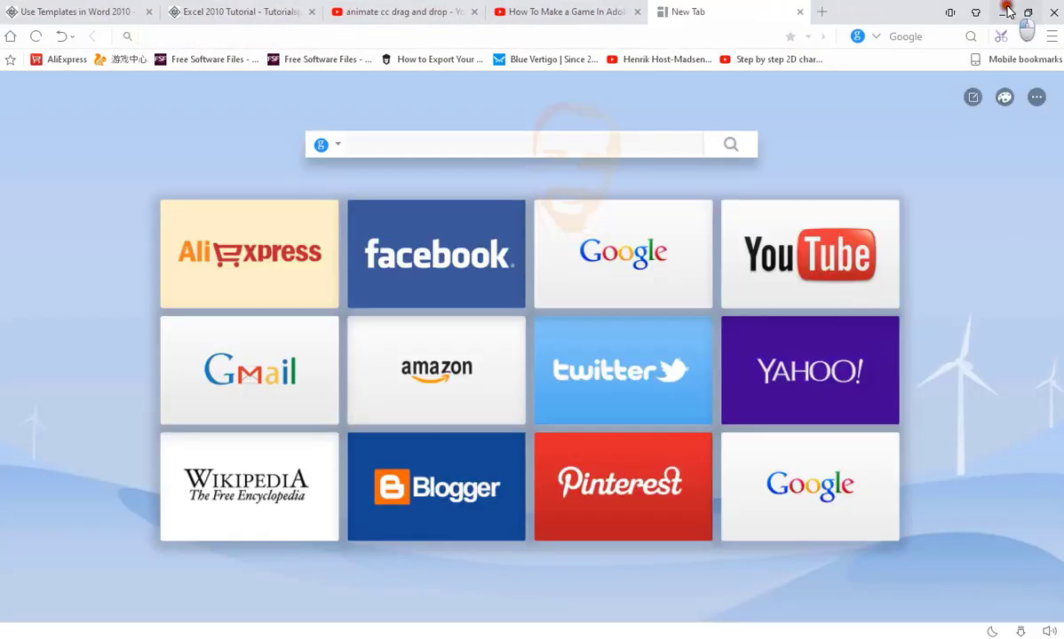
{"action": "left_click", "coordinate": [1007, 12]}
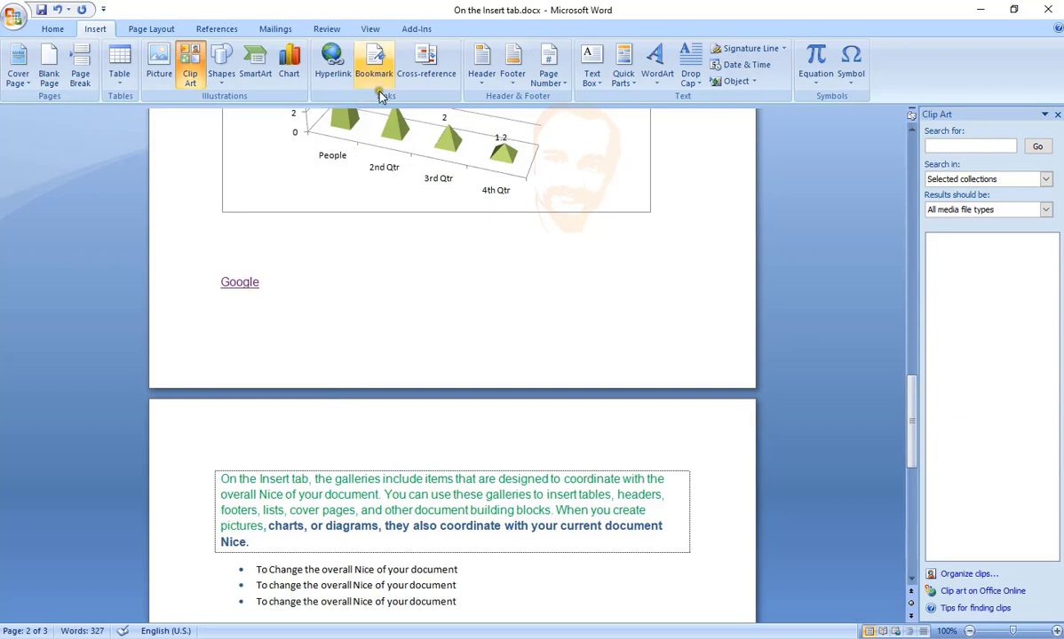
Add a bookmark named google at the Google link
{"action": "left_click", "coordinate": [376, 67]}
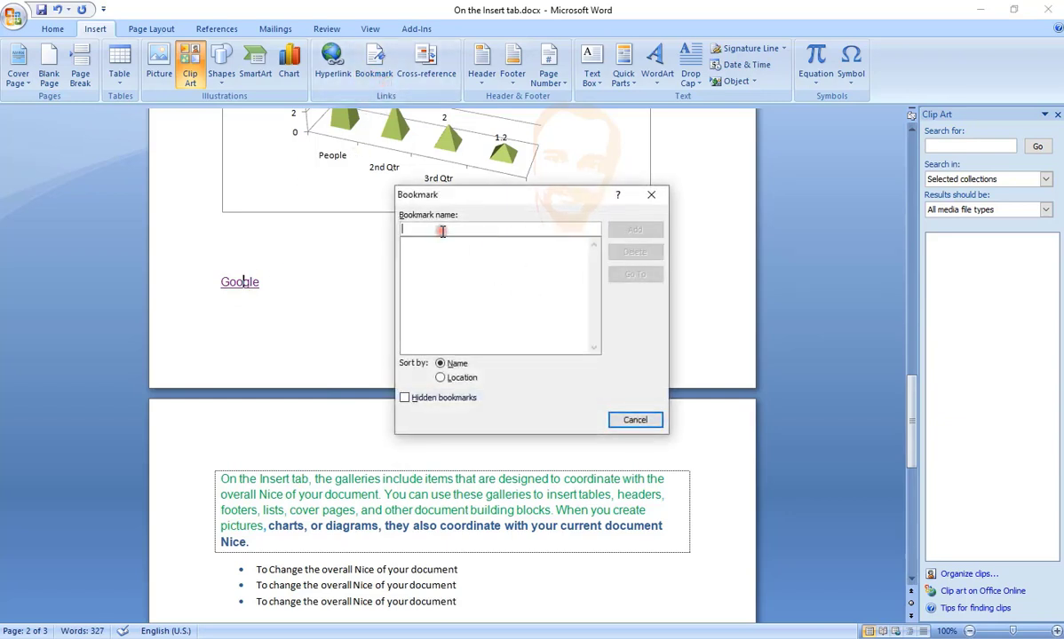
{"action": "type", "text": "google"}
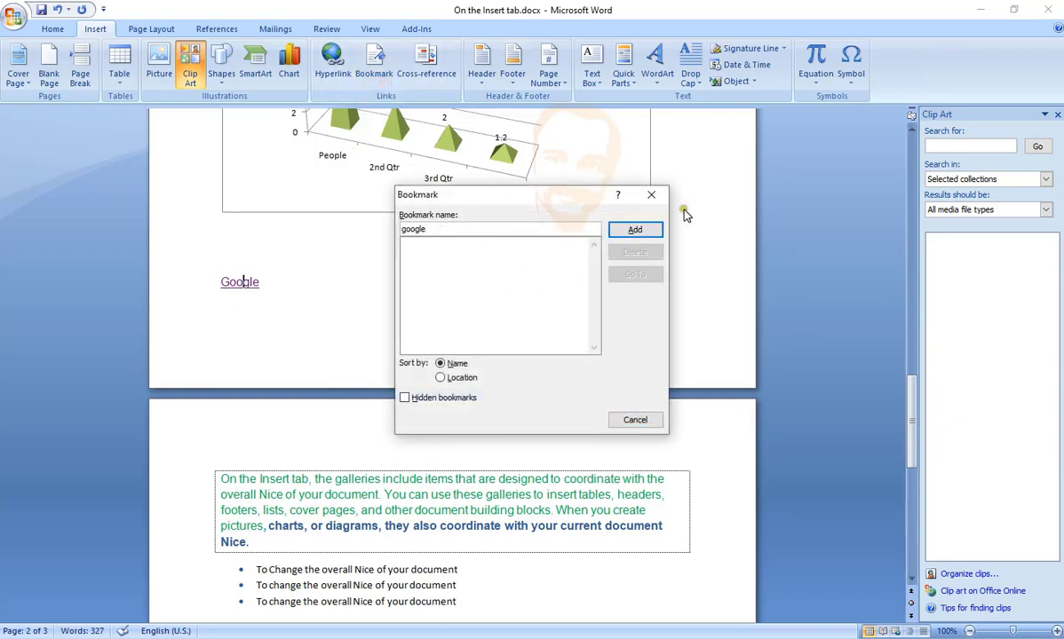
{"action": "left_click", "coordinate": [637, 230]}
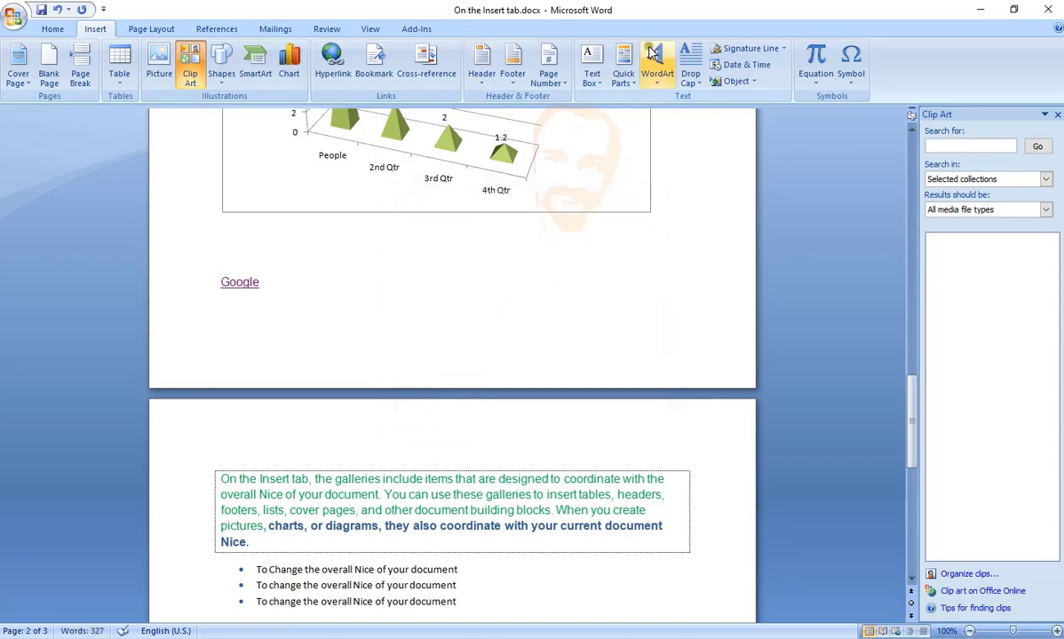
Jump to the google bookmark with Go To, then put the cursor after Google
{"action": "left_click", "coordinate": [374, 69]}
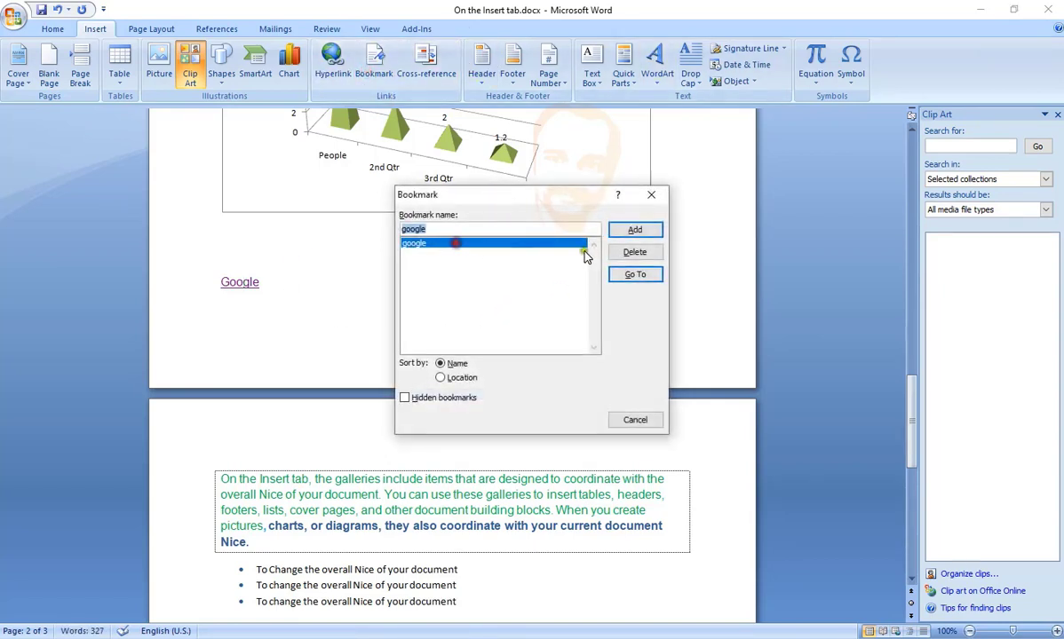
{"action": "left_click", "coordinate": [641, 275]}
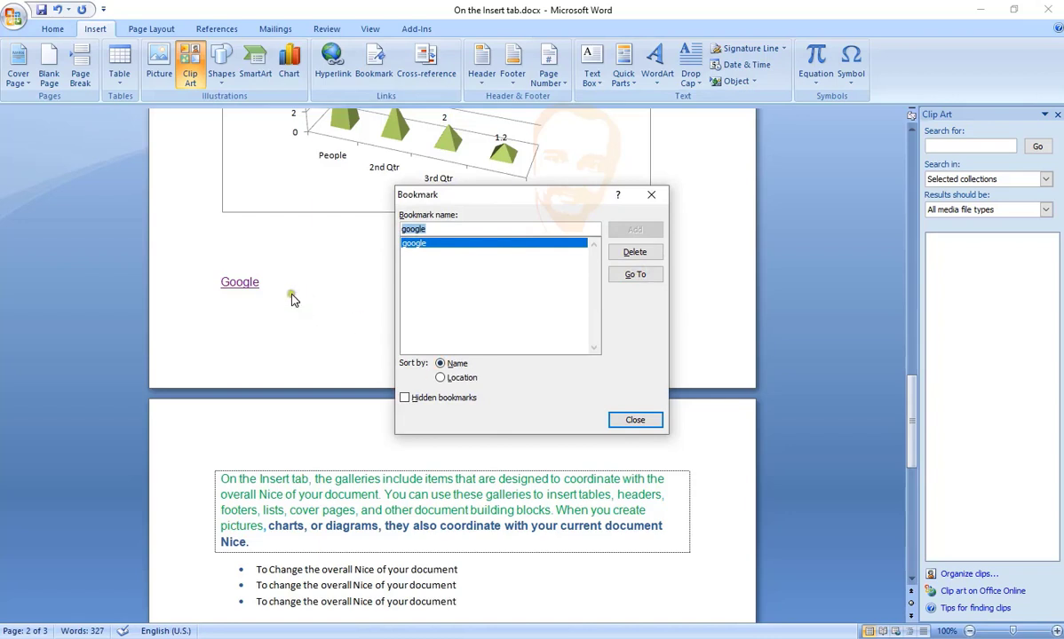
{"action": "left_click", "coordinate": [635, 420]}
{"action": "left_click", "coordinate": [185, 260]}
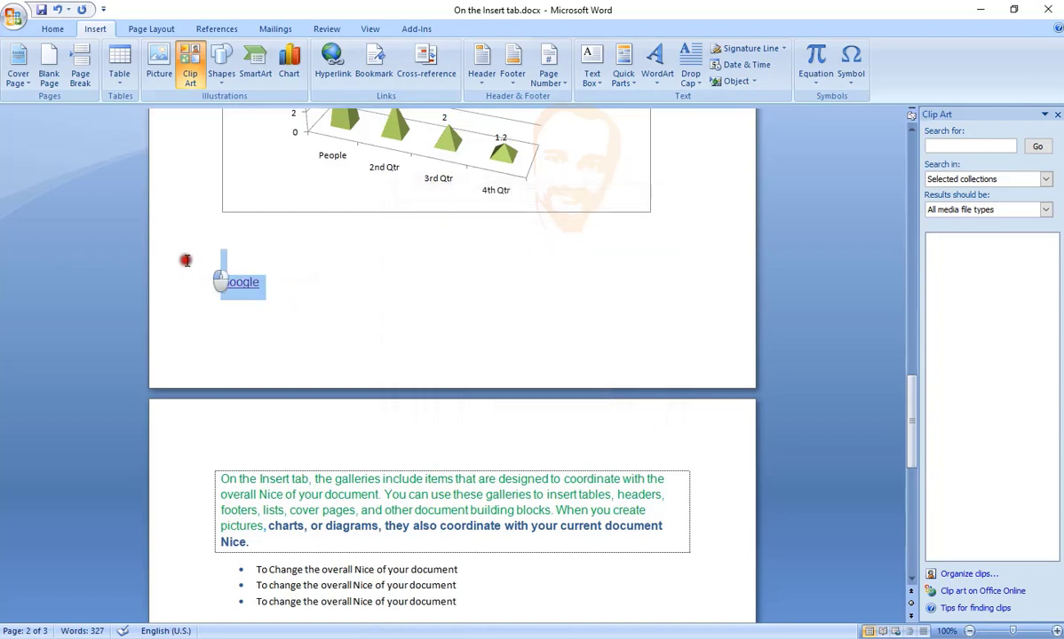
{"action": "left_click", "coordinate": [375, 280]}
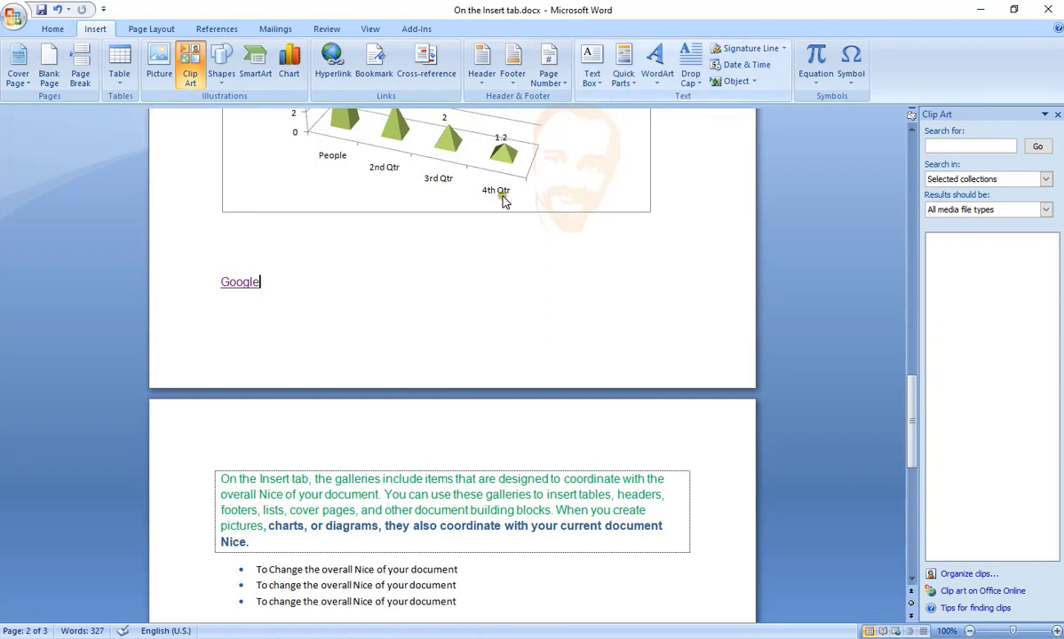
Turn 'On the Insert tab, the galleries include items that' into rainbow-style WordArt
{"action": "left_click", "coordinate": [657, 67]}
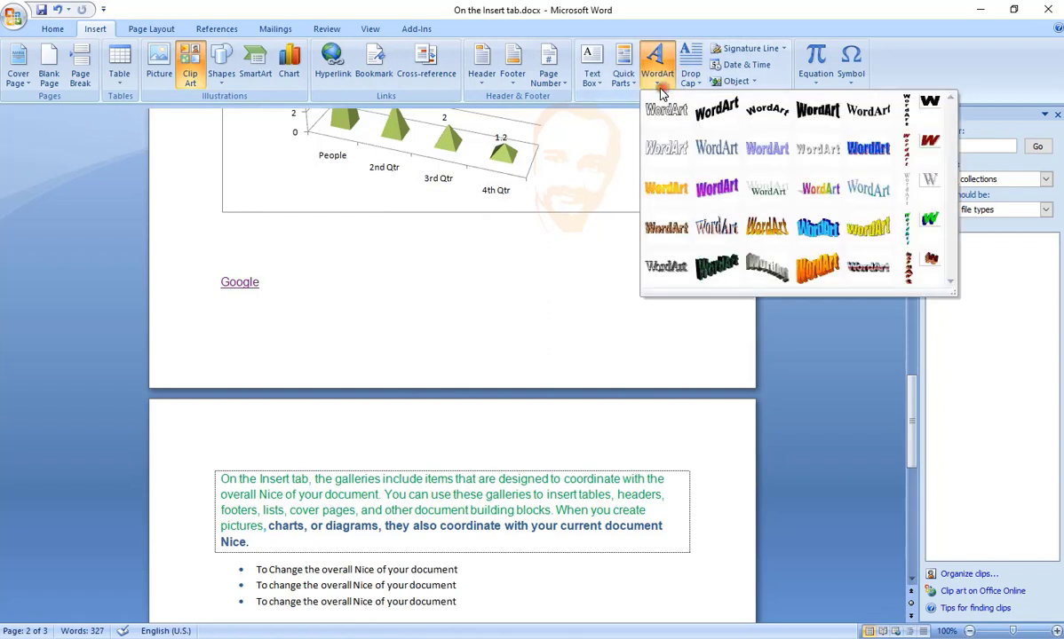
{"action": "left_click", "coordinate": [451, 304]}
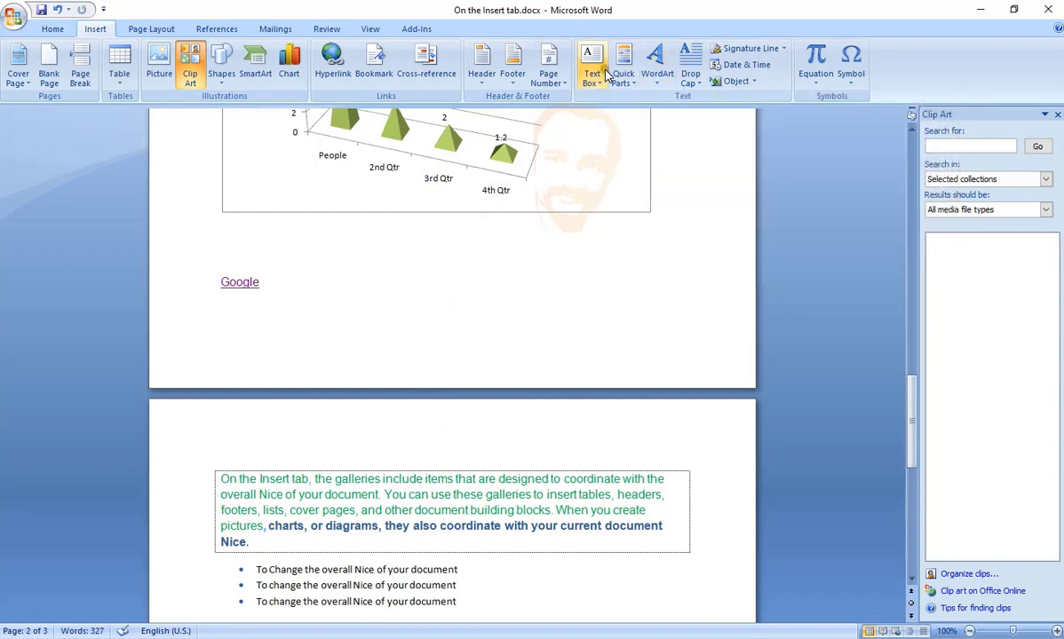
{"action": "scroll", "coordinate": [459, 337], "scroll_direction": "down", "scroll_amount": 5}
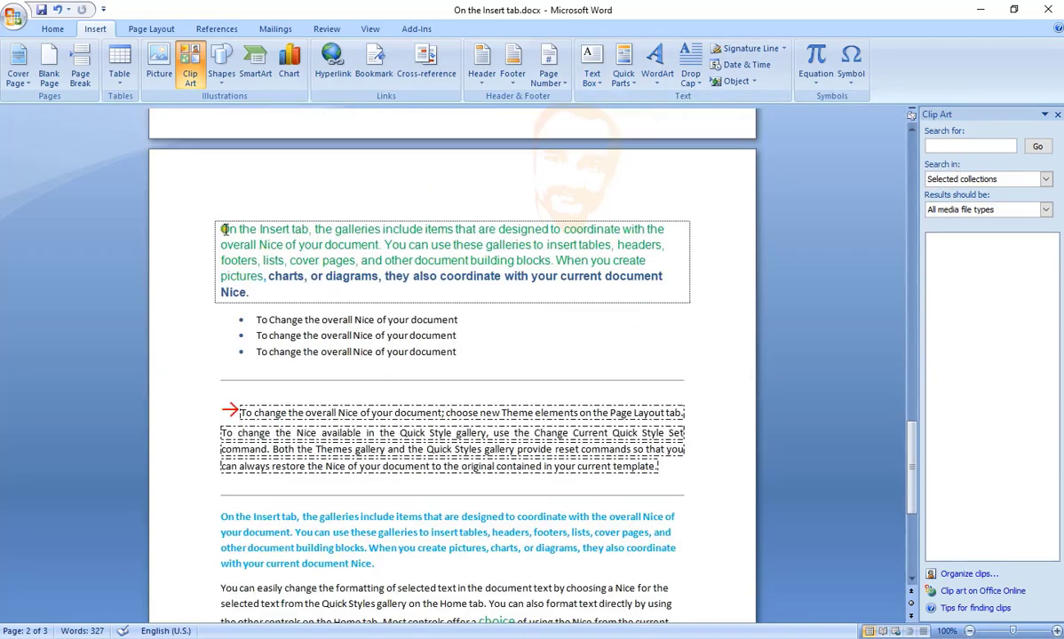
{"action": "left_click_drag", "start_coordinate": [224, 229], "coordinate": [266, 277]}
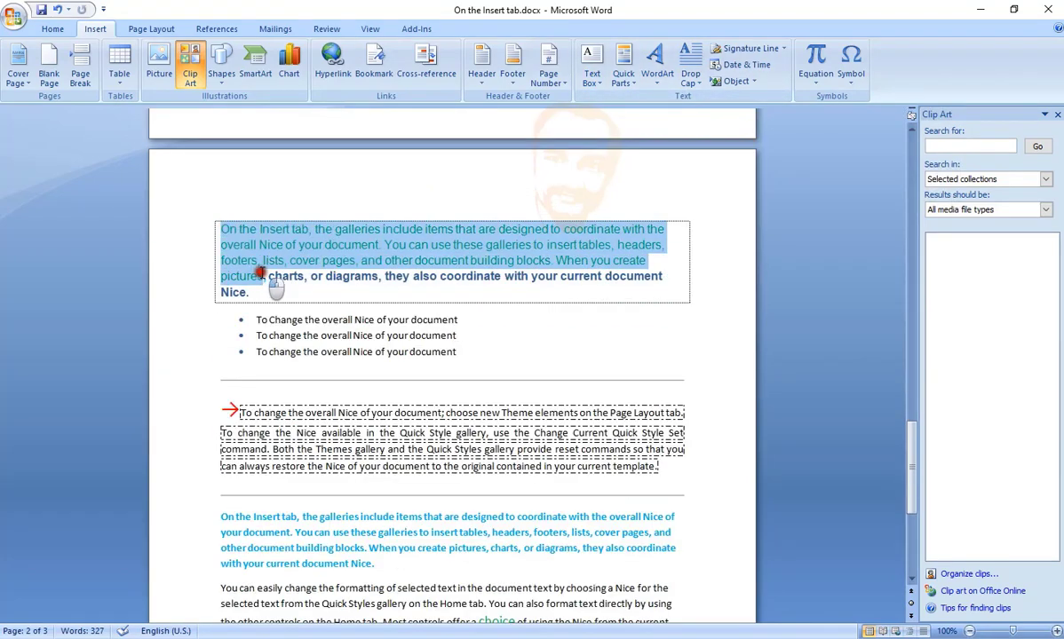
{"action": "left_click", "coordinate": [665, 85]}
{"action": "left_click", "coordinate": [769, 189]}
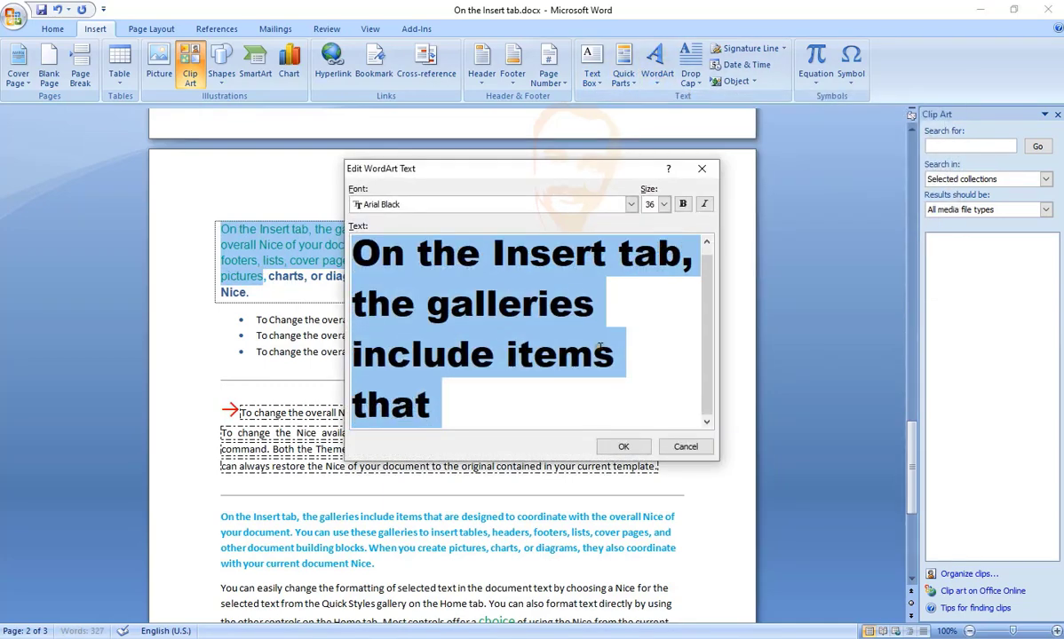
{"action": "left_click", "coordinate": [624, 436]}
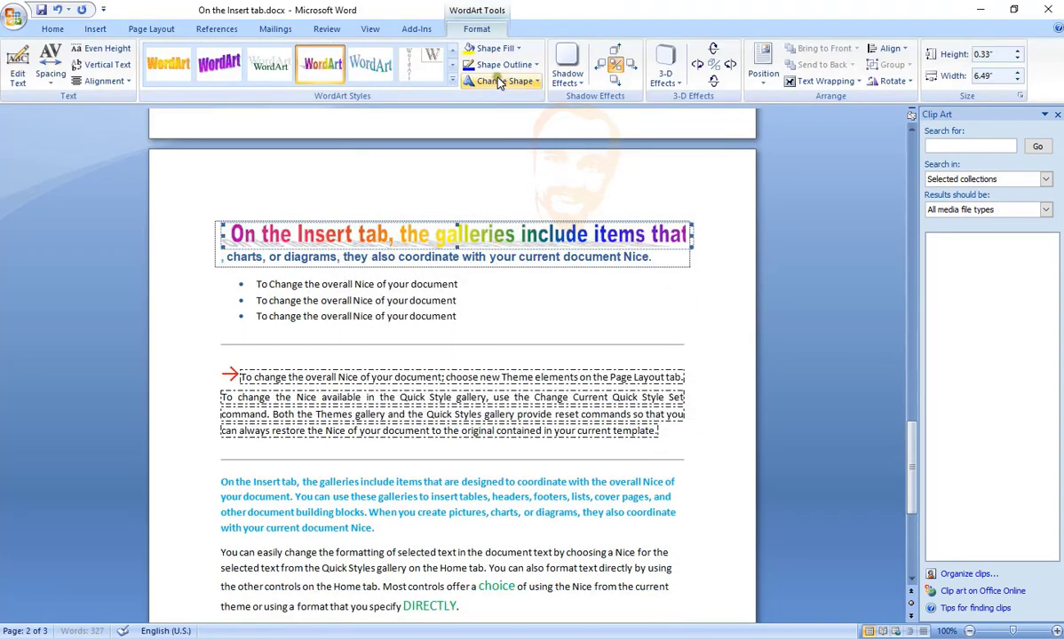
{"action": "left_click", "coordinate": [451, 81]}
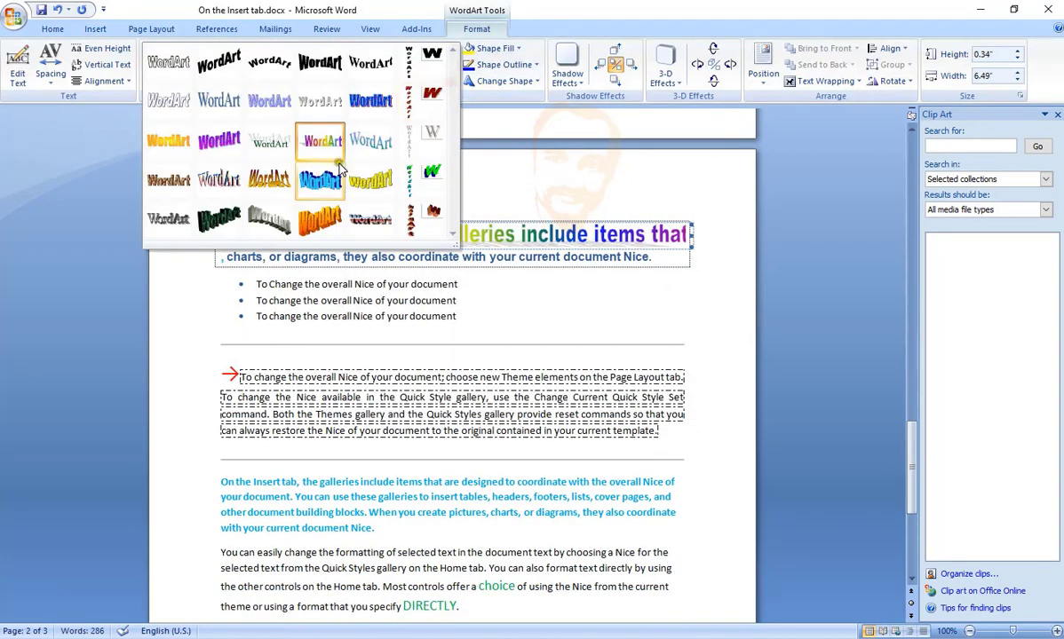
{"action": "left_click", "coordinate": [689, 8]}
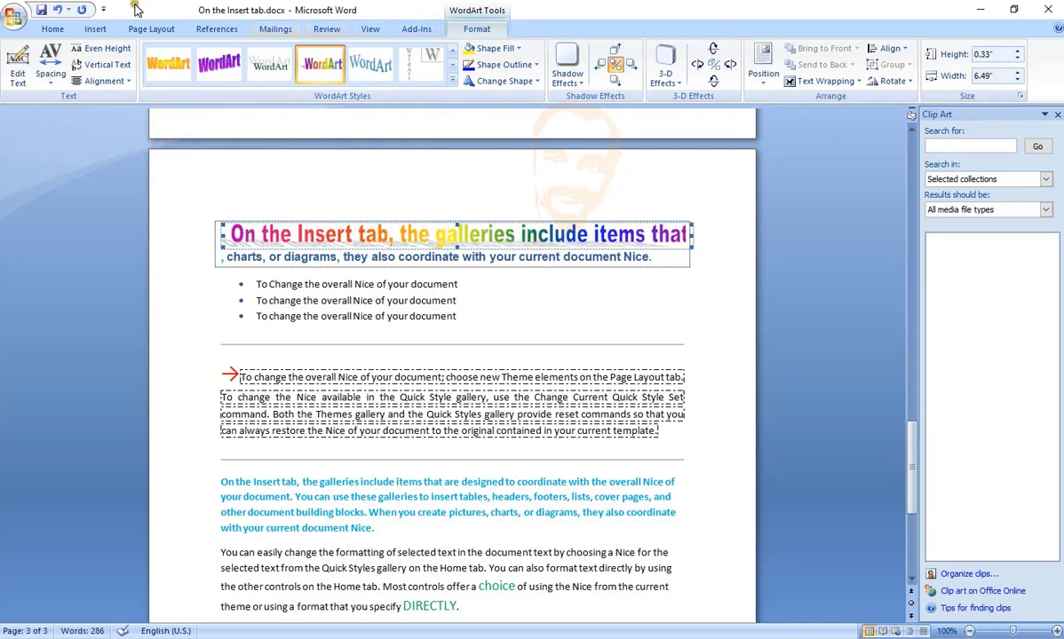
{"action": "left_click", "coordinate": [96, 29]}
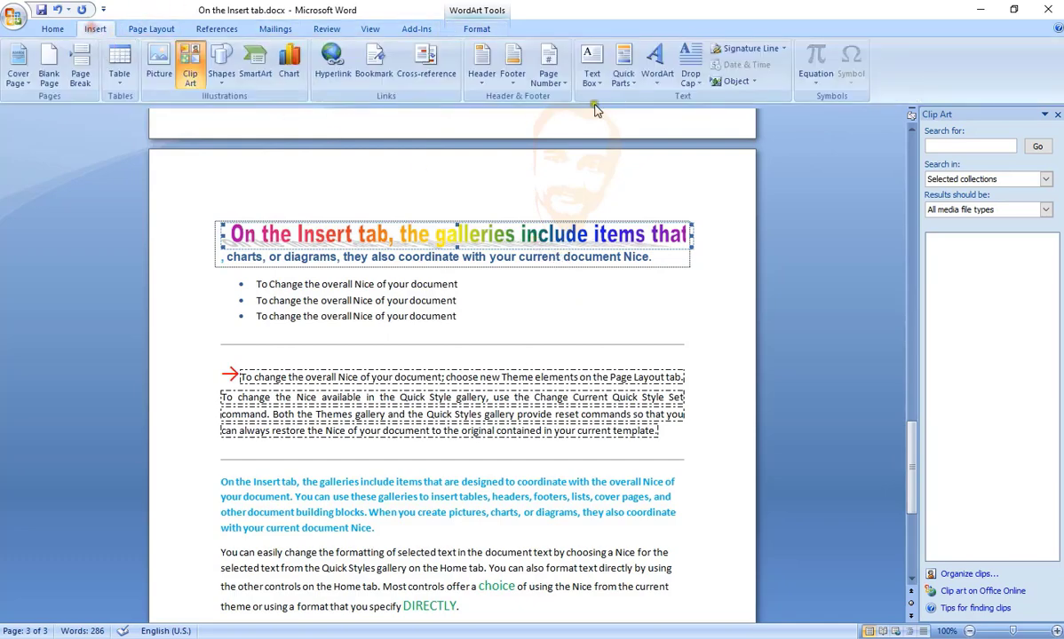
Put the cursor near the Bangladesh lines and close the Clip Art pane
{"action": "left_click", "coordinate": [535, 309]}
{"action": "scroll", "coordinate": [525, 302], "scroll_direction": "down", "scroll_amount": 4}
{"action": "scroll", "coordinate": [445, 401], "scroll_direction": "down", "scroll_amount": 3}
{"action": "left_click", "coordinate": [405, 364]}
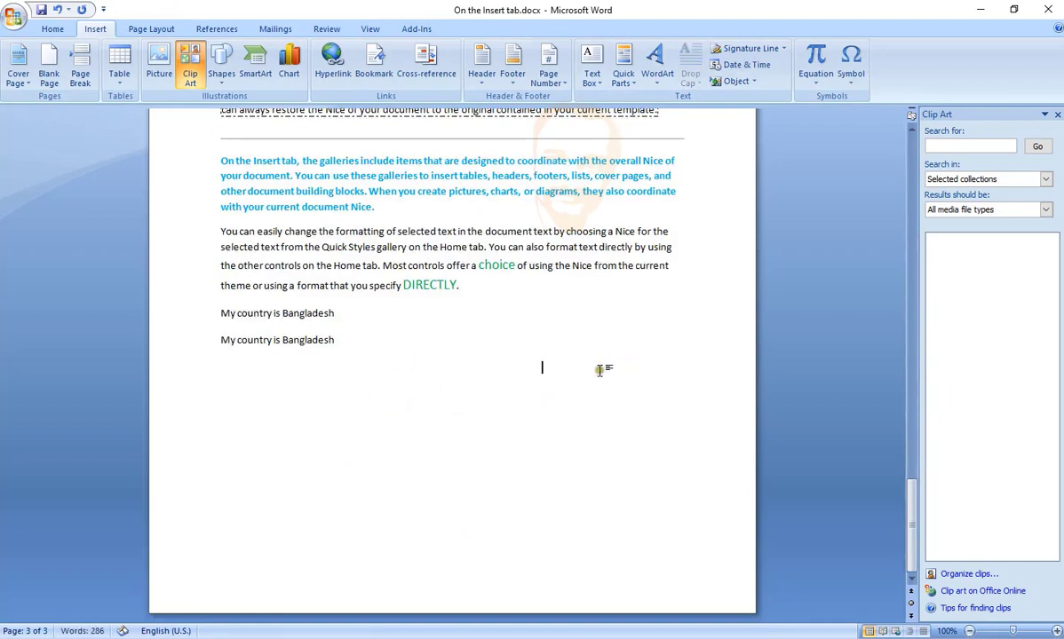
{"action": "left_click", "coordinate": [663, 422]}
{"action": "left_click", "coordinate": [545, 353]}
{"action": "left_click", "coordinate": [187, 71]}
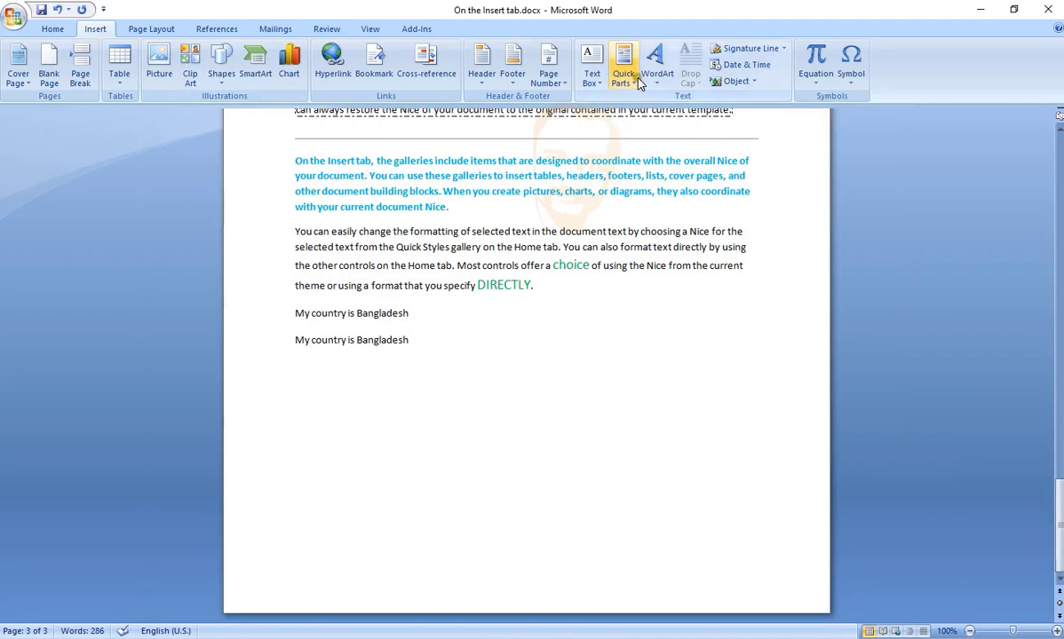
Draw a text box to the right of the second Bangladesh line
{"action": "left_click", "coordinate": [591, 64]}
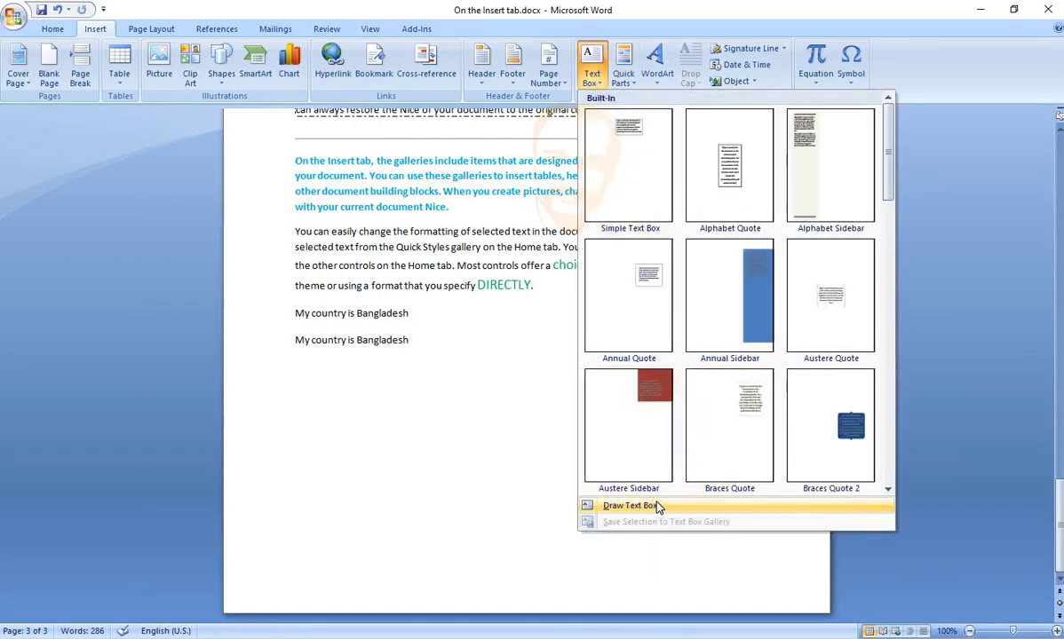
{"action": "left_click", "coordinate": [657, 506]}
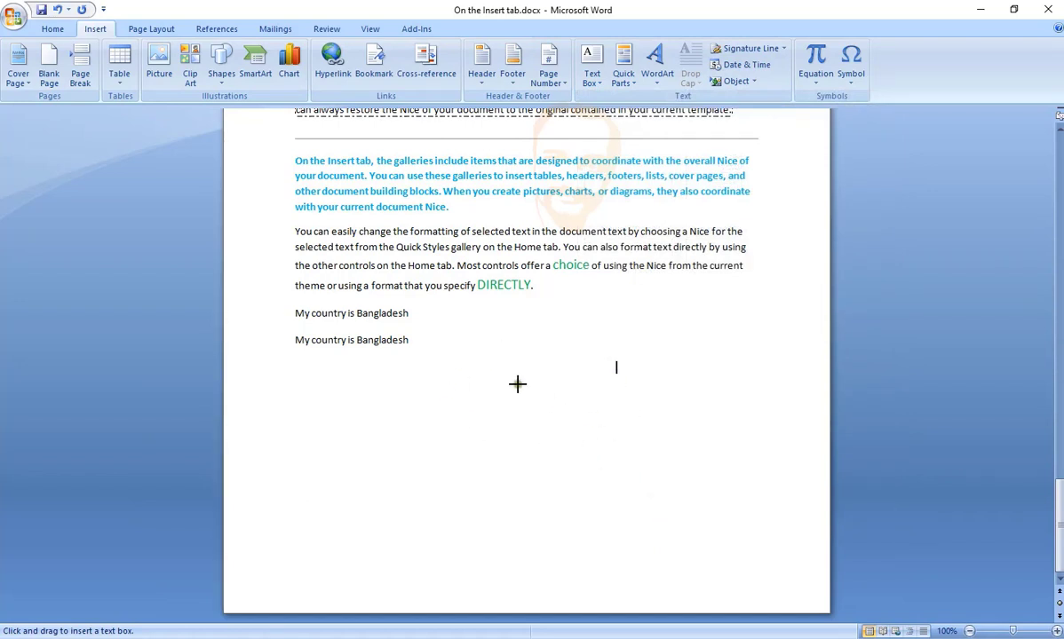
{"action": "left_click_drag", "start_coordinate": [558, 335], "coordinate": [729, 446]}
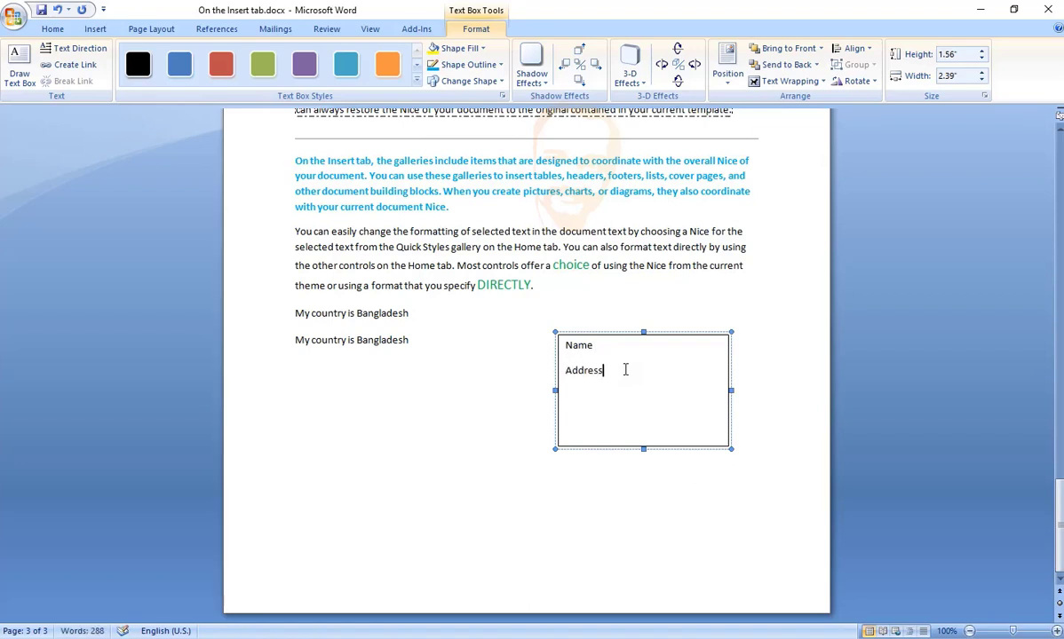
Remove the spacing between the Name and Address lines with Don't add space between paragraphs of the same style
{"action": "left_click_drag", "start_coordinate": [618, 395], "coordinate": [568, 348]}
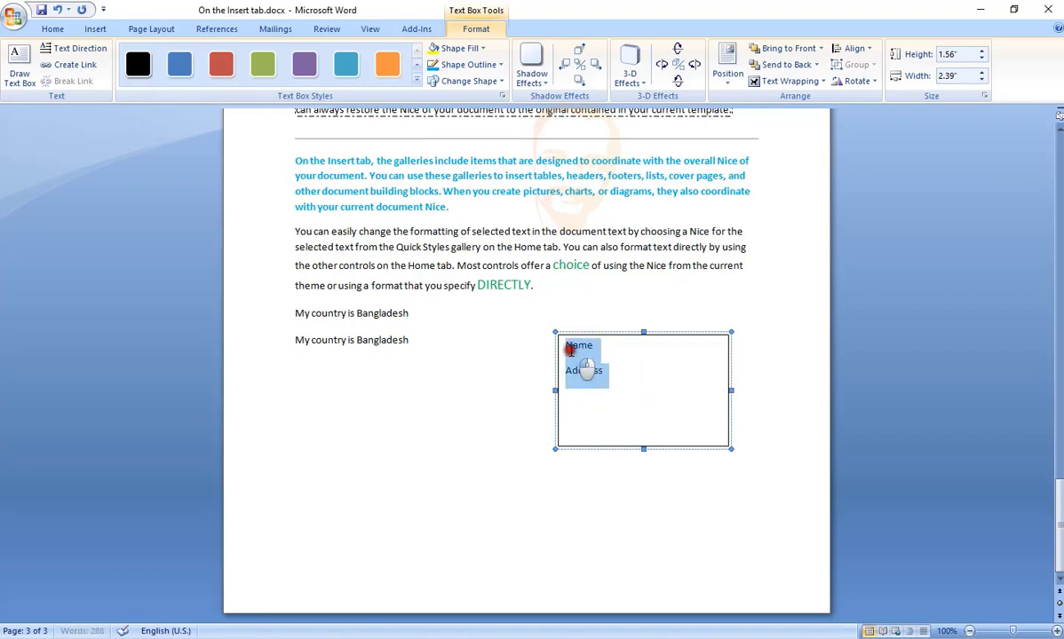
{"action": "right_click", "coordinate": [577, 356]}
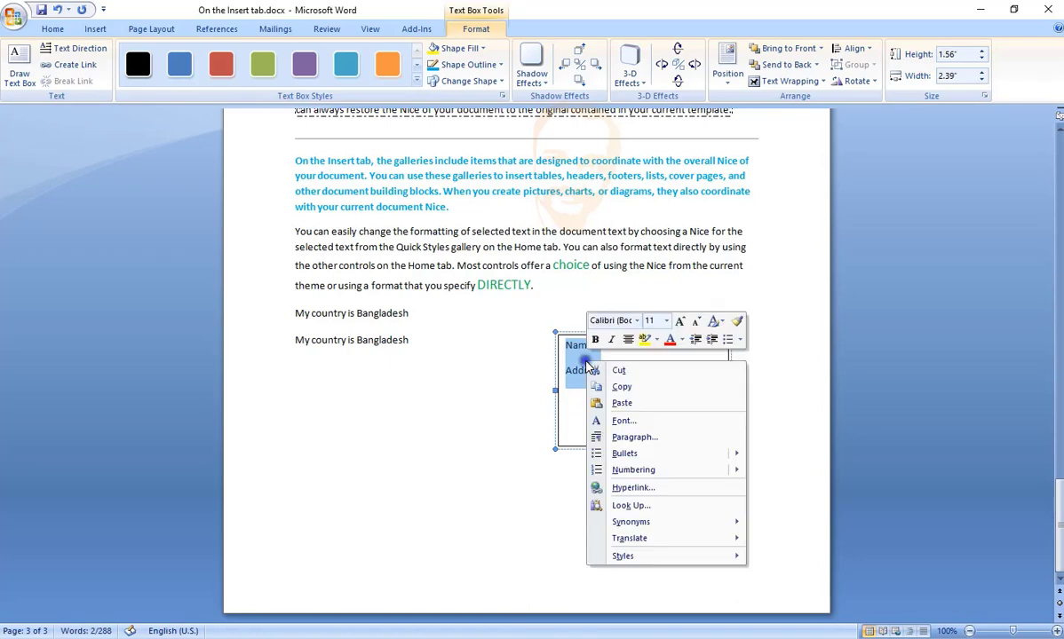
{"action": "left_click", "coordinate": [640, 436]}
{"action": "left_click", "coordinate": [411, 366]}
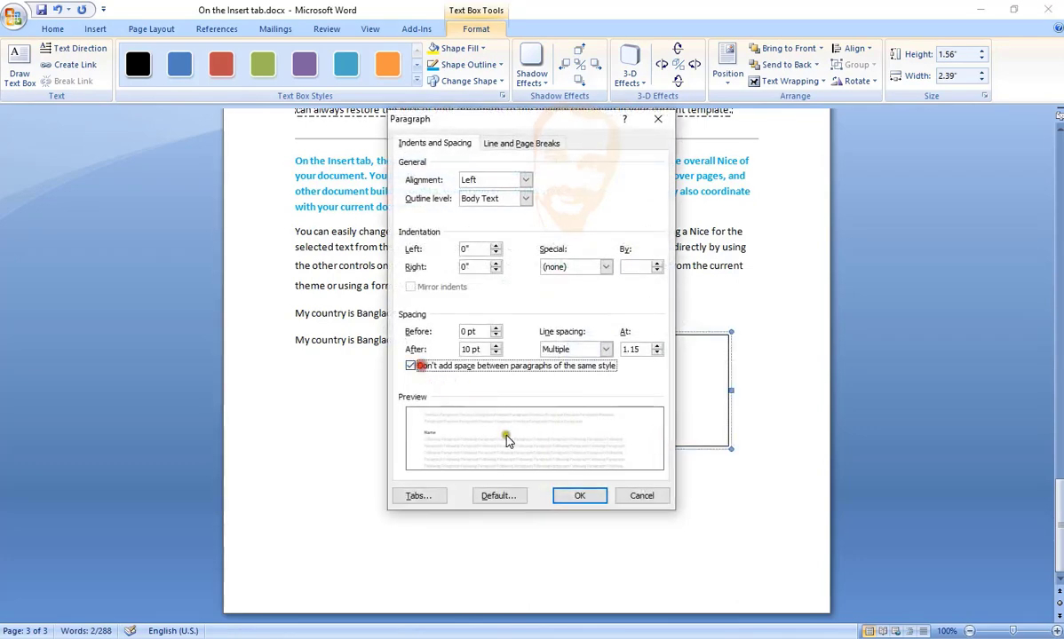
{"action": "left_click", "coordinate": [579, 496]}
Add a colon after Name and Address and shorten the text box to fit
{"action": "left_click", "coordinate": [615, 349]}
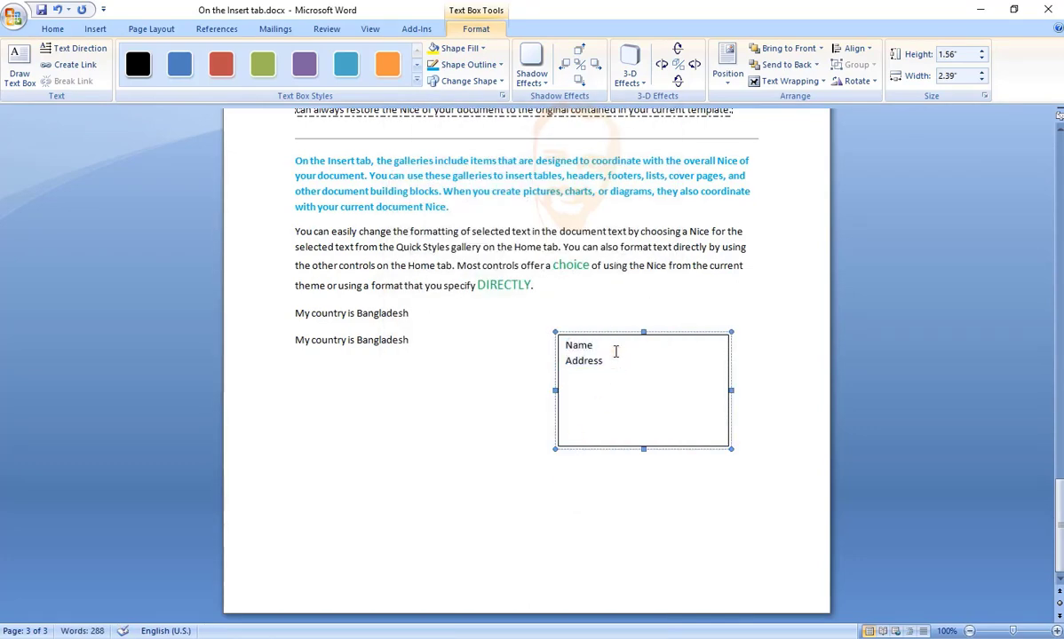
{"action": "type", "text": ":"}
{"action": "left_click", "coordinate": [622, 362]}
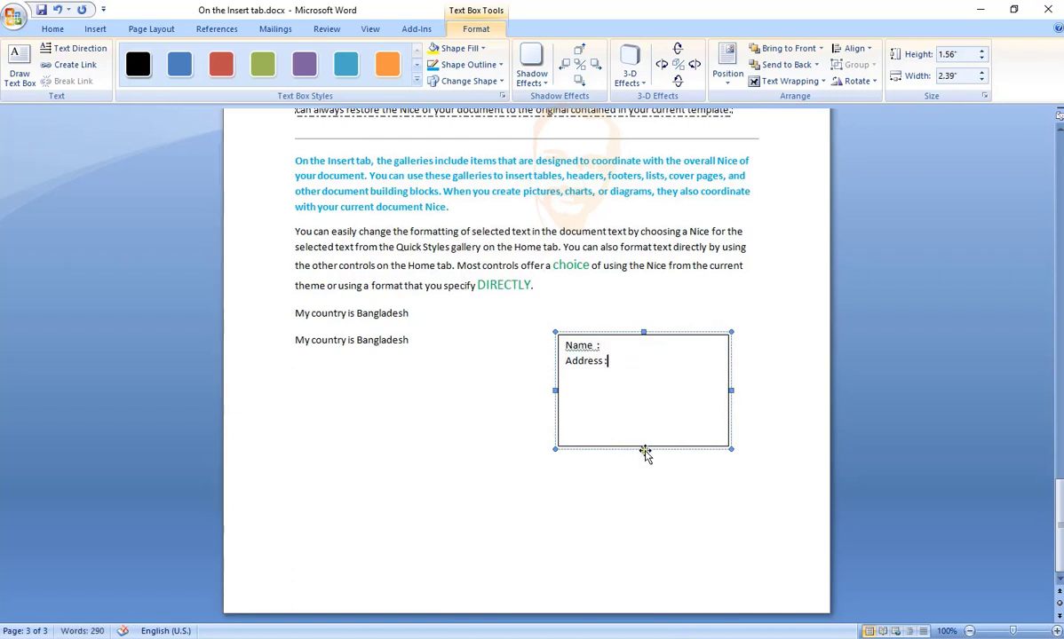
{"action": "left_click_drag", "start_coordinate": [643, 449], "coordinate": [643, 391]}
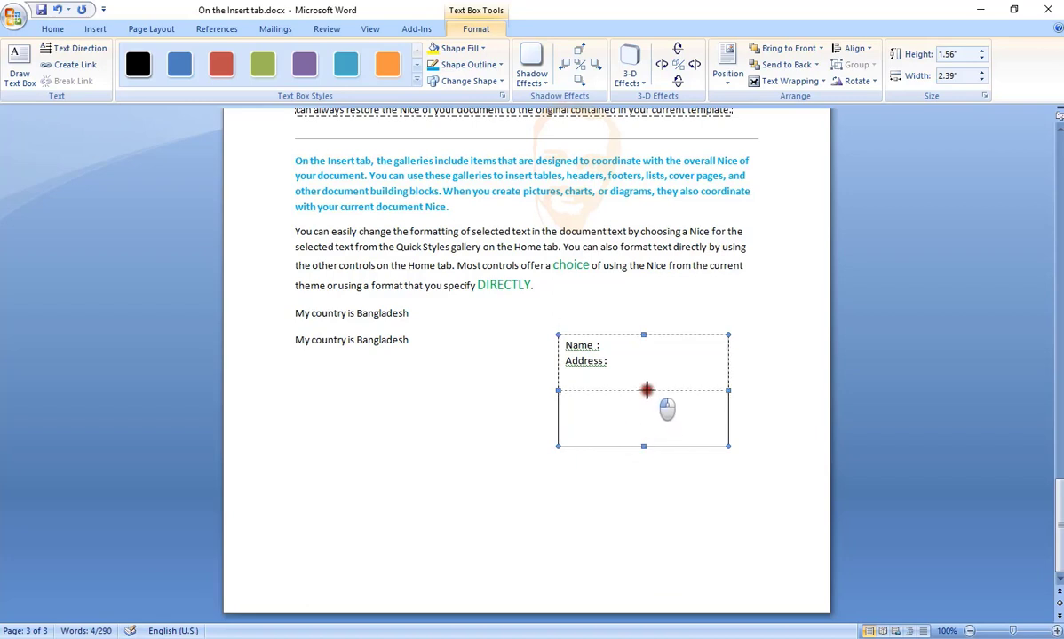
Select the Name/Address text box and shorten it to 0.78" tall by 2.39" wide
{"action": "left_click", "coordinate": [626, 483]}
{"action": "left_click", "coordinate": [668, 389]}
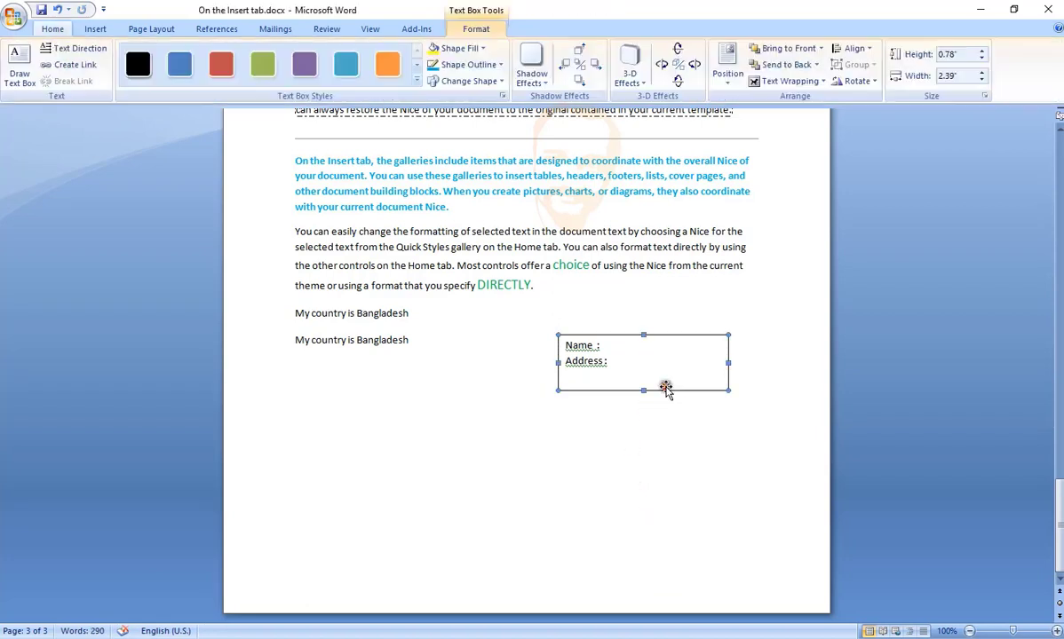
{"action": "left_click", "coordinate": [658, 450]}
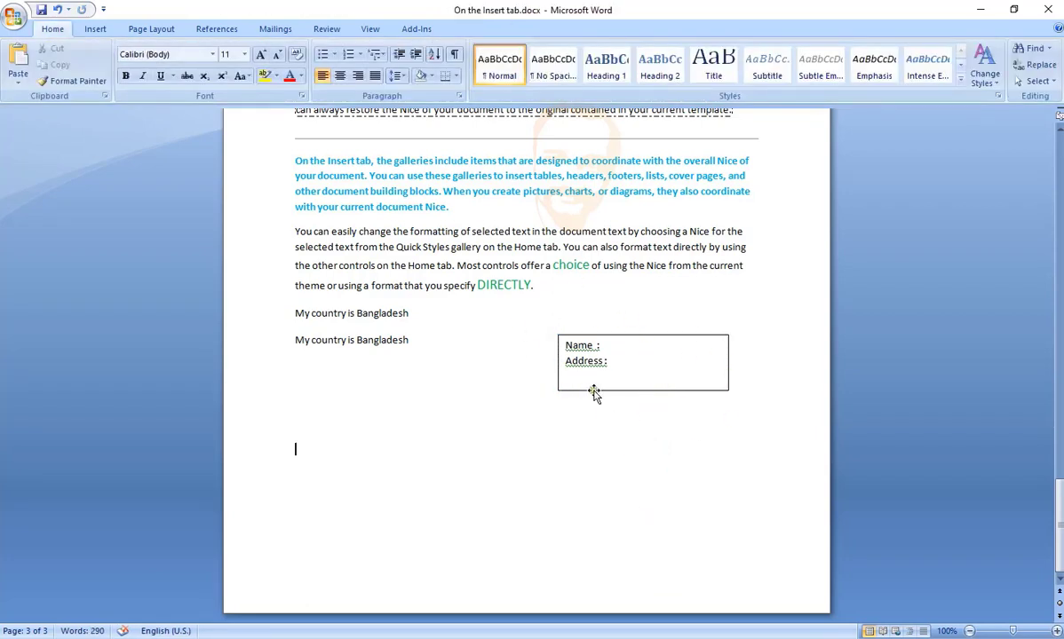
{"action": "left_click", "coordinate": [594, 392]}
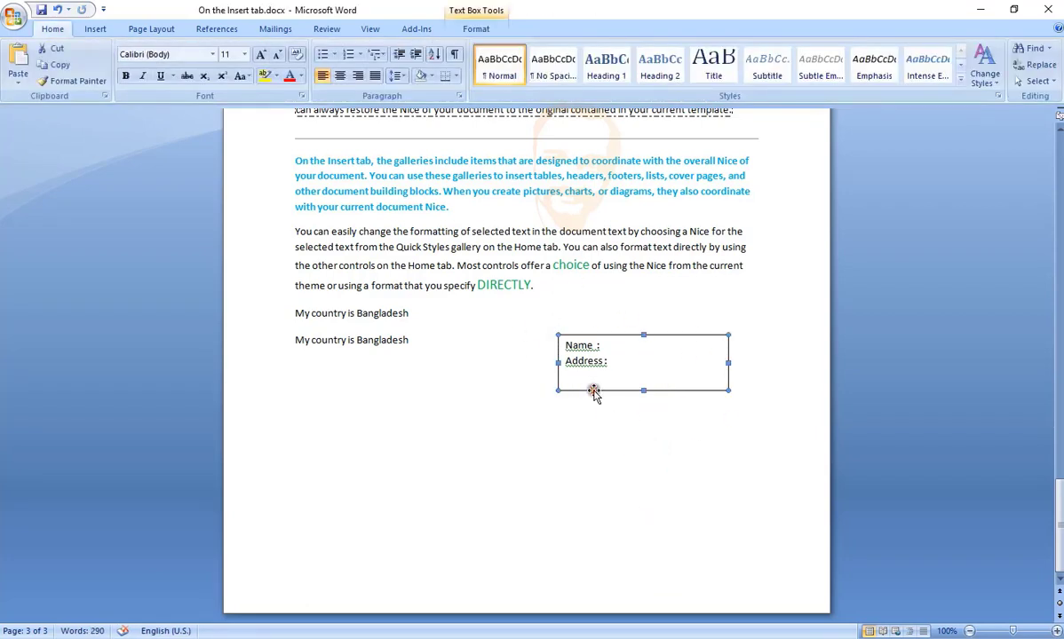
{"action": "left_click", "coordinate": [476, 29]}
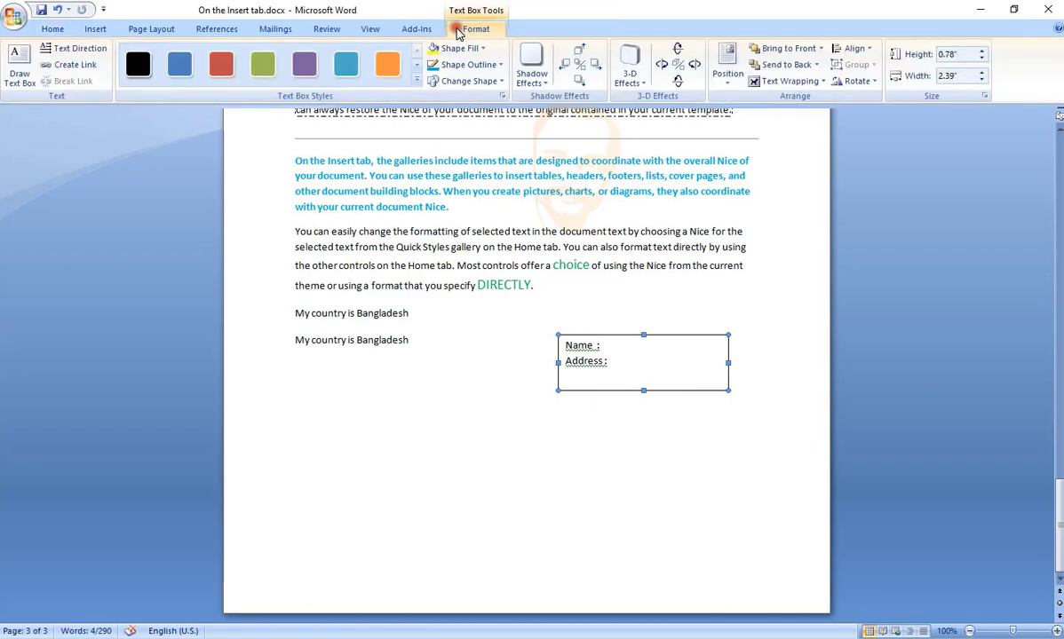
Give the Name/Address text box No Outline and No Fill
{"action": "left_click", "coordinate": [493, 66]}
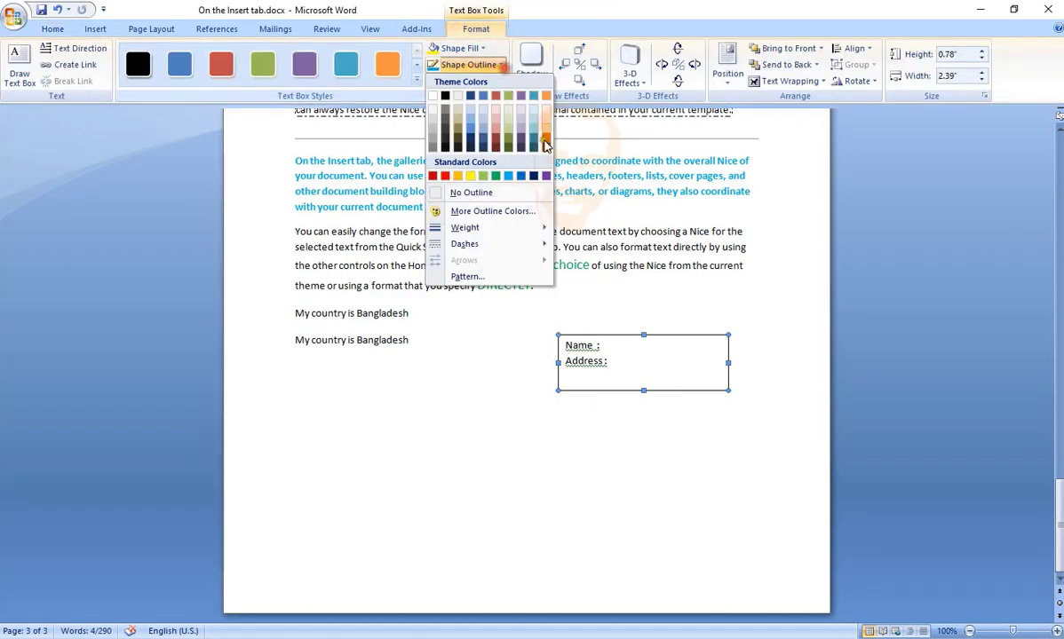
{"action": "left_click", "coordinate": [466, 192]}
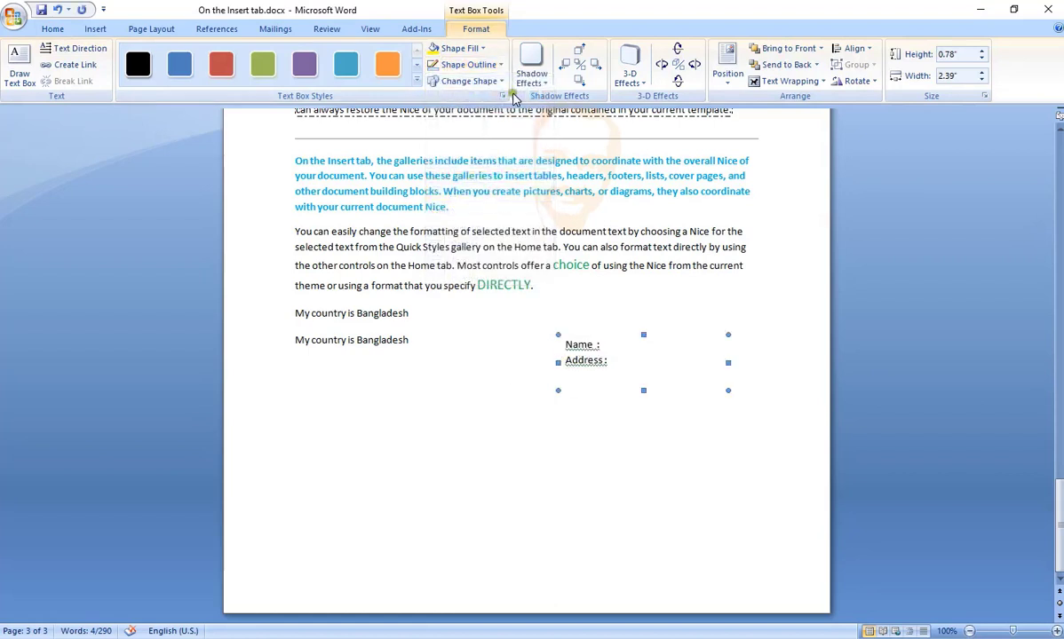
{"action": "left_click", "coordinate": [470, 48]}
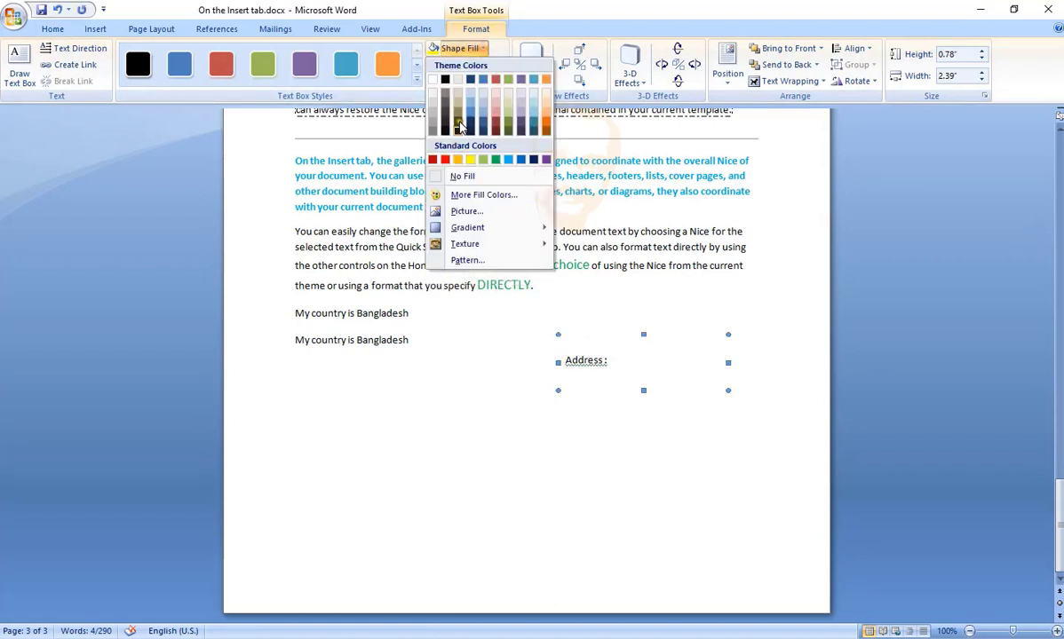
{"action": "left_click", "coordinate": [462, 176]}
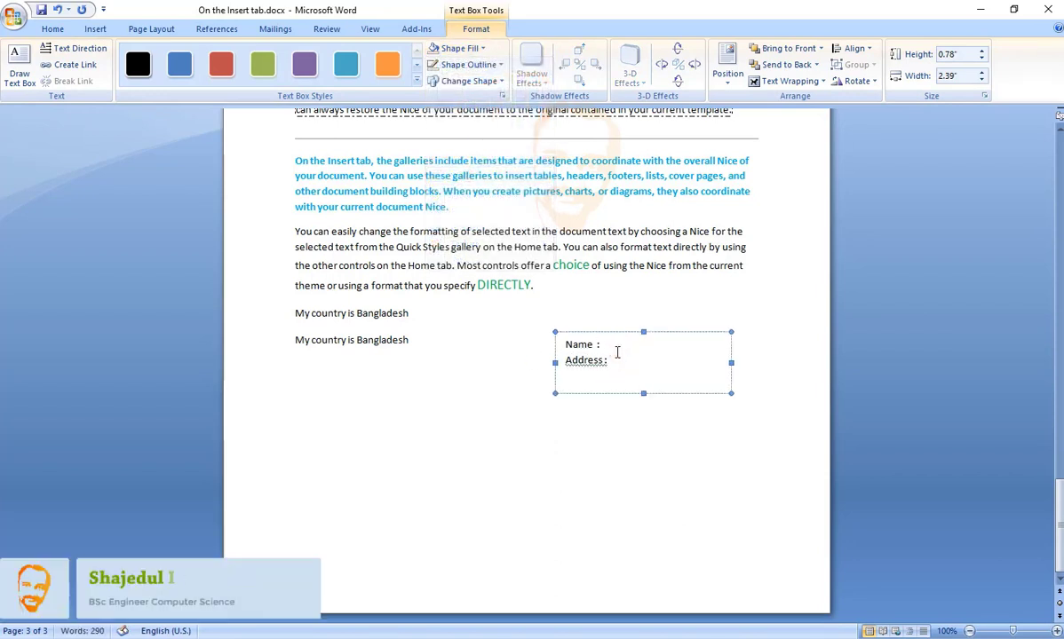
Fix the name line so the person's name follows 'Name :'
{"action": "key", "text": "BackSpace"}
{"action": "type", "text": "s"}
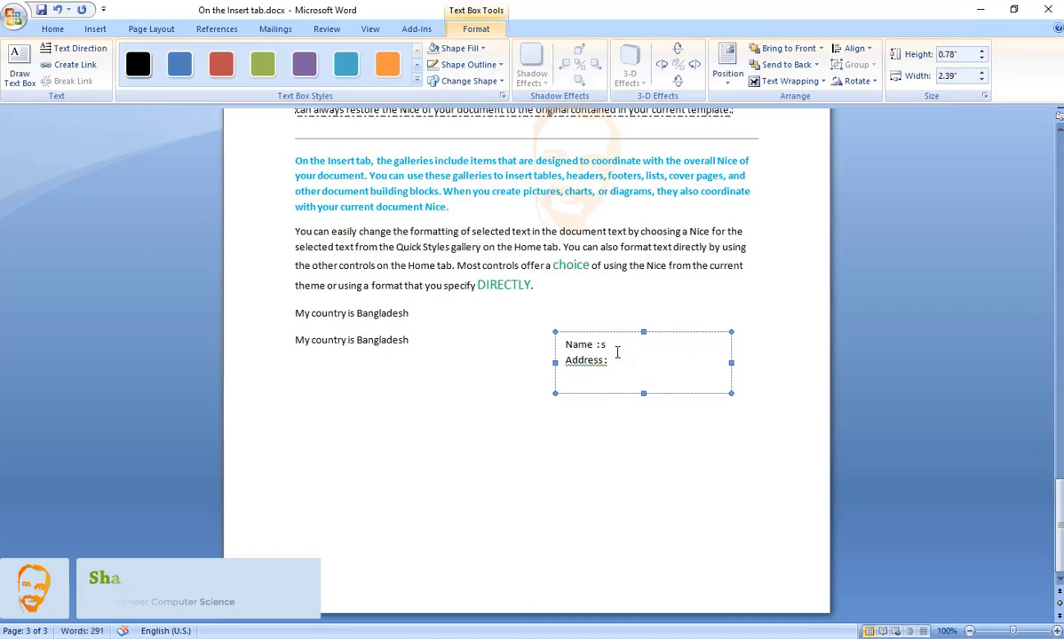
{"action": "type", "text": "hawon"}
{"action": "left_click", "coordinate": [725, 426]}
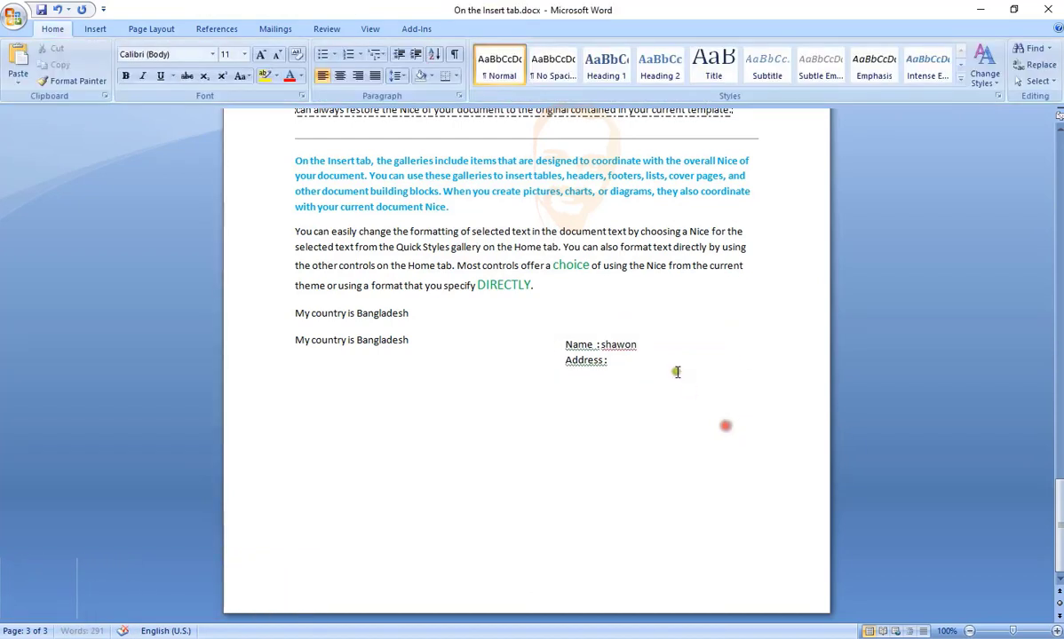
Drag the Name/Address text box lower on the page
{"action": "left_click", "coordinate": [675, 371]}
{"action": "mouse_move", "coordinate": [600, 333]}
{"action": "left_mouse_down"}
{"action": "mouse_move", "coordinate": [650, 480]}
{"action": "mouse_move", "coordinate": [632, 465]}
{"action": "left_mouse_up"}
{"action": "left_click", "coordinate": [627, 467]}
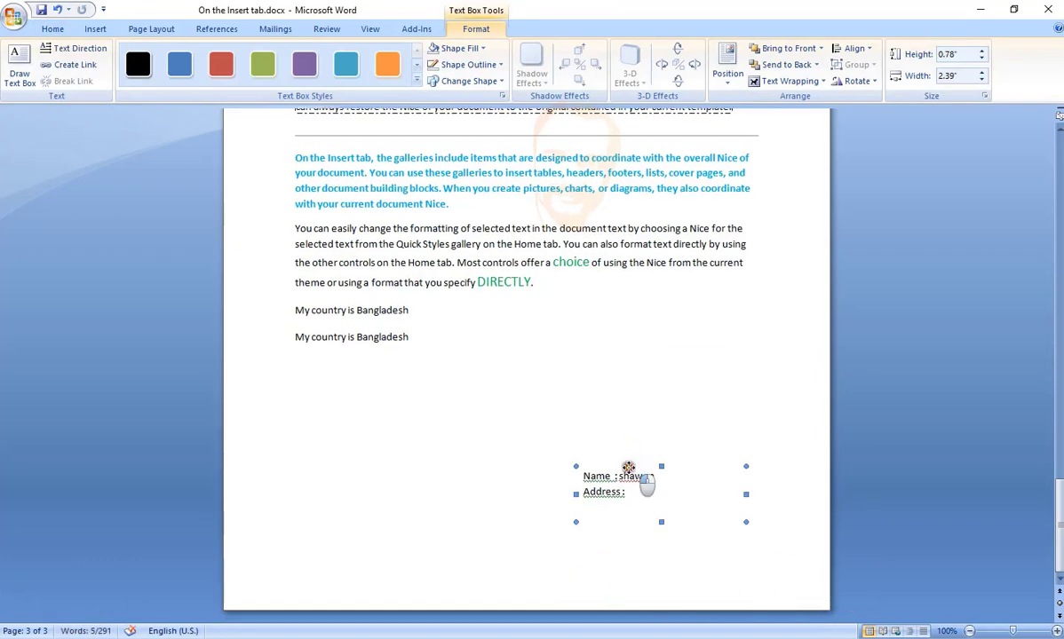
{"action": "right_click", "coordinate": [628, 467]}
Copy the Name/Address text box and paste a duplicate onto the page
{"action": "left_click", "coordinate": [652, 311]}
{"action": "scroll", "coordinate": [416, 396], "scroll_direction": "up", "scroll_amount": 5}
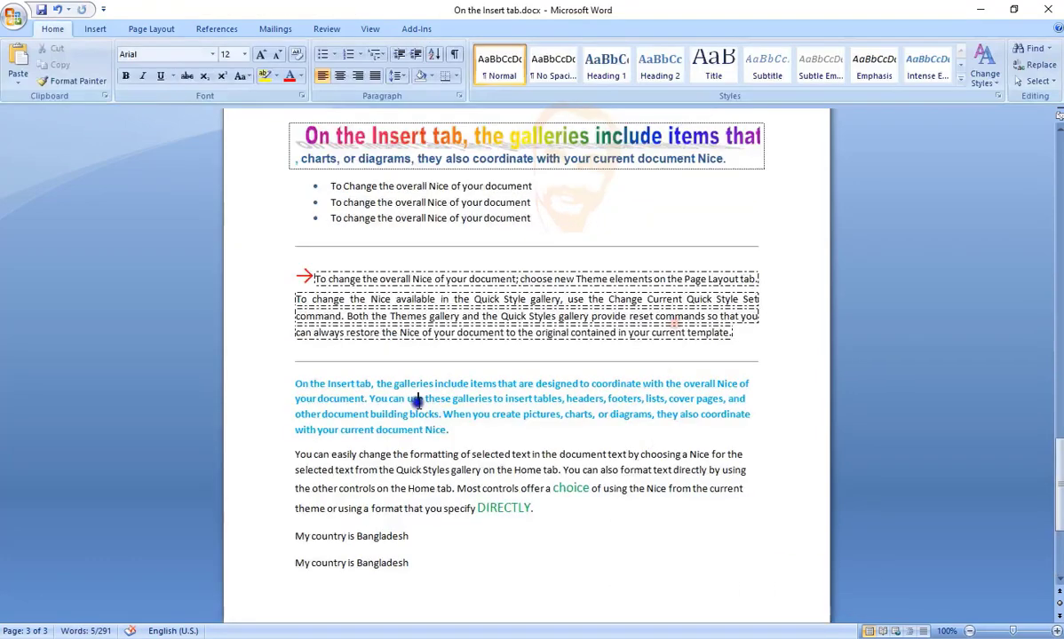
{"action": "right_click", "coordinate": [418, 399]}
{"action": "scroll", "coordinate": [604, 457], "scroll_direction": "down", "scroll_amount": 5}
{"action": "left_click", "coordinate": [676, 378]}
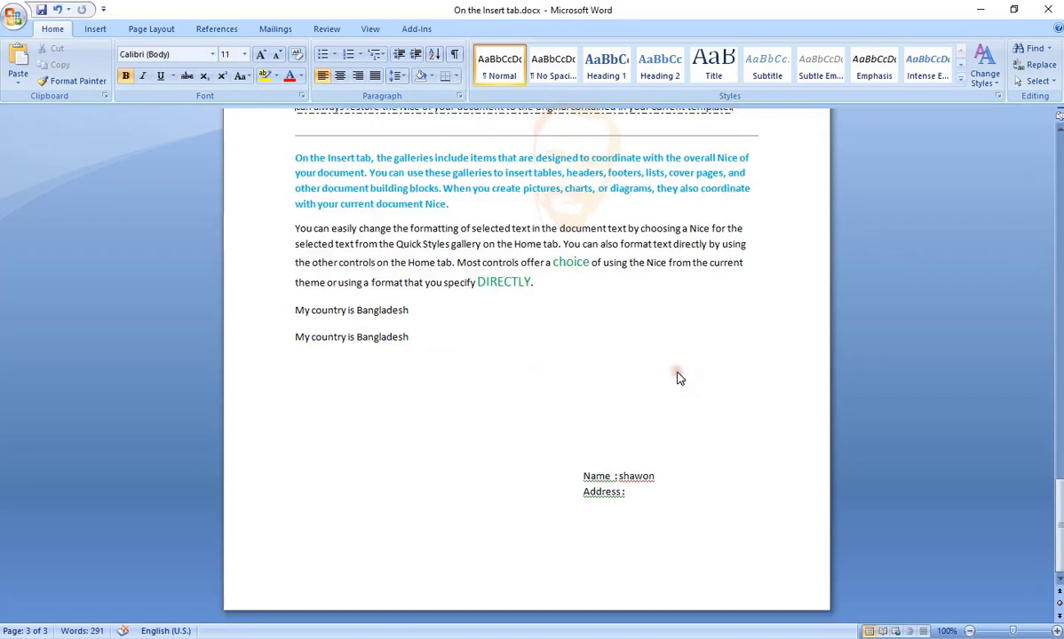
{"action": "left_click", "coordinate": [627, 522]}
{"action": "left_click", "coordinate": [472, 444]}
{"action": "right_click", "coordinate": [440, 447]}
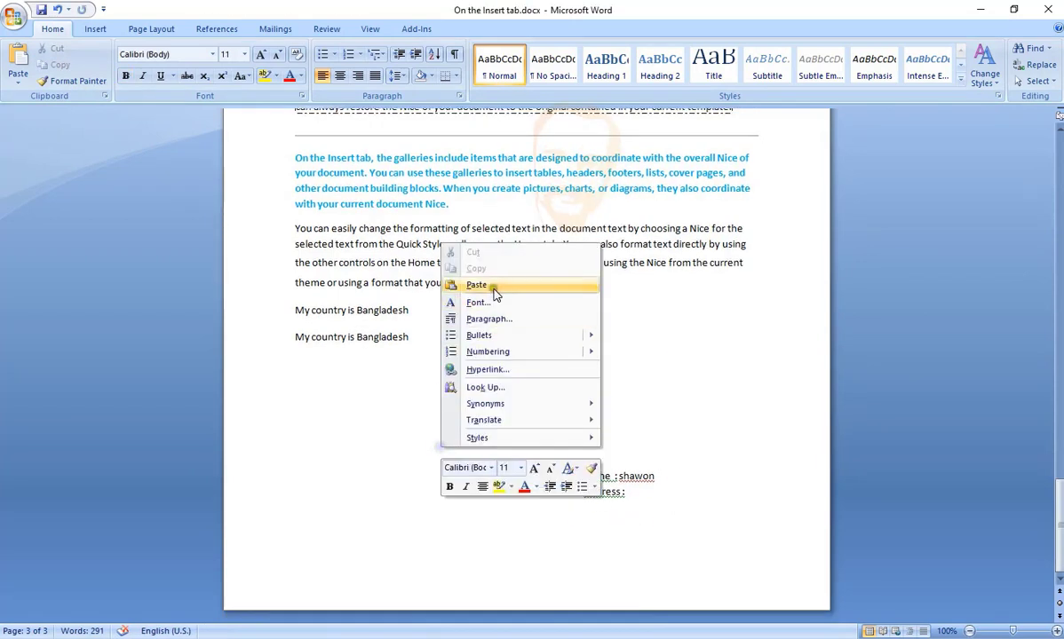
{"action": "left_click", "coordinate": [491, 287]}
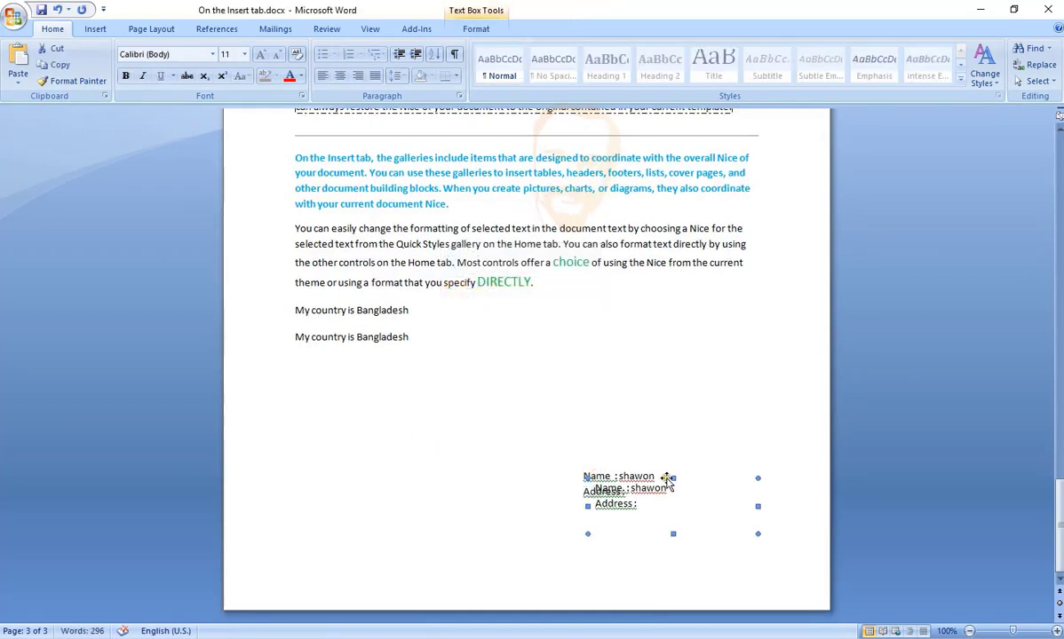
Move the pasted copy to the left margin, level with the original box
{"action": "left_click_drag", "start_coordinate": [665, 478], "coordinate": [389, 481]}
{"action": "left_click", "coordinate": [484, 444]}
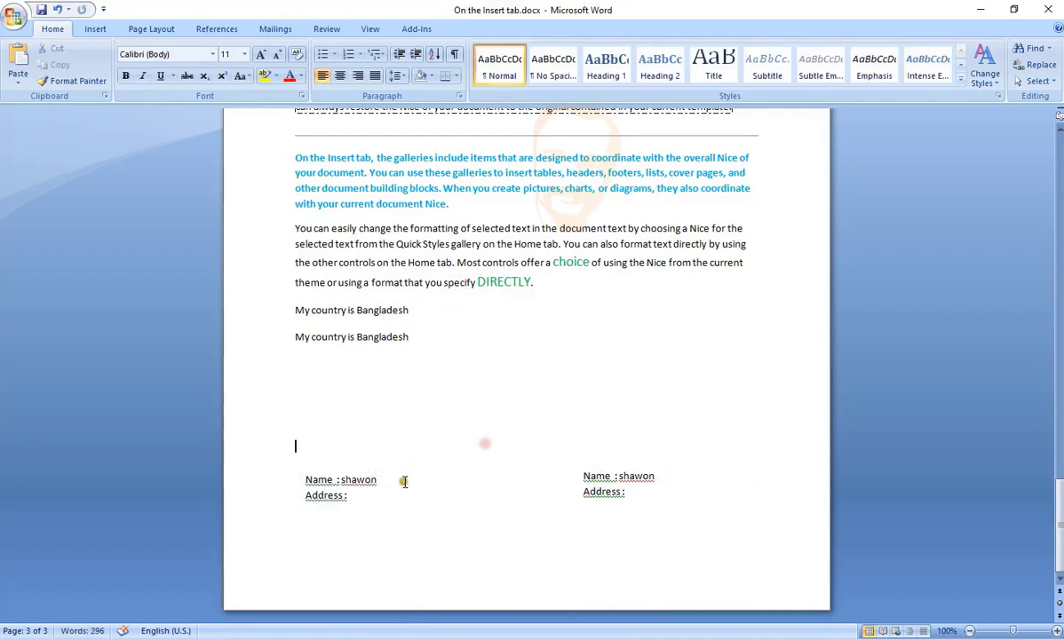
{"action": "left_click", "coordinate": [404, 482]}
{"action": "left_click", "coordinate": [559, 456]}
{"action": "left_click", "coordinate": [523, 377]}
{"action": "left_click", "coordinate": [95, 29]}
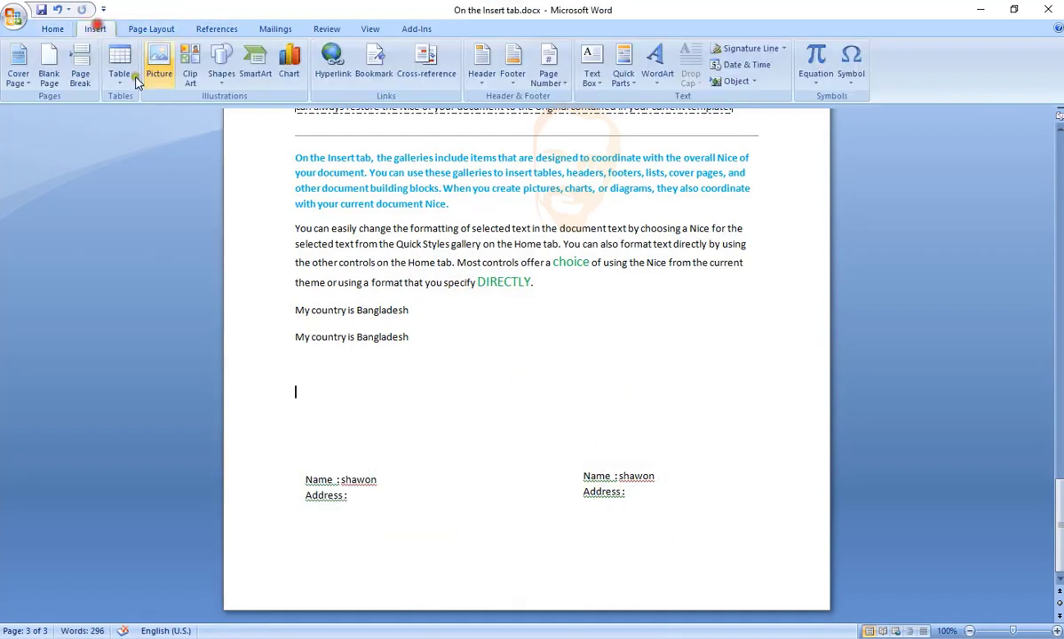
{"action": "left_click", "coordinate": [548, 73]}
{"action": "mouse_move", "coordinate": [583, 116]}
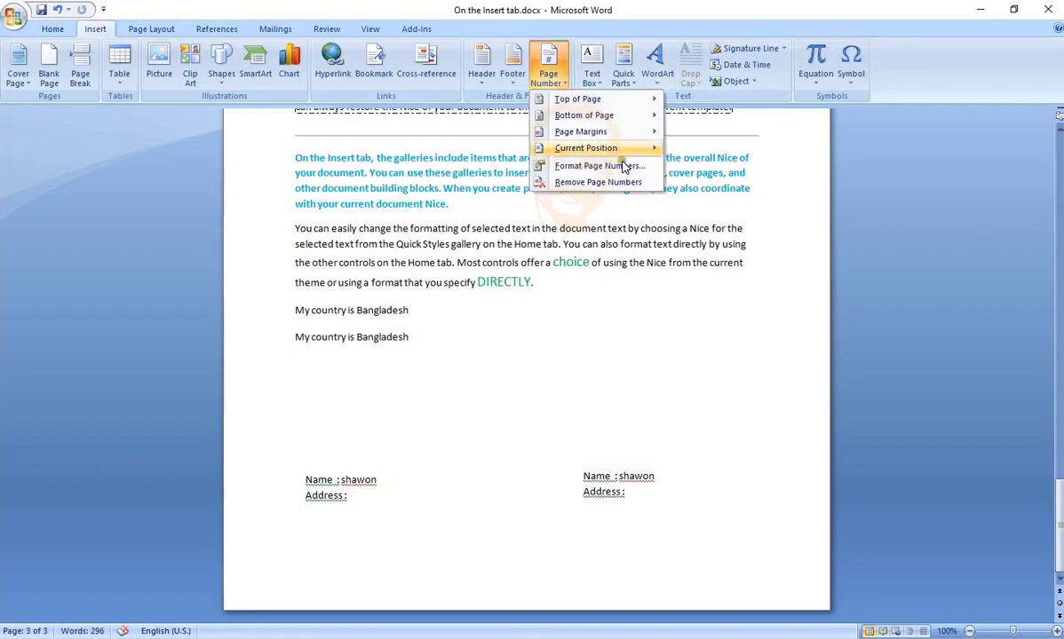
{"action": "left_click", "coordinate": [623, 73]}
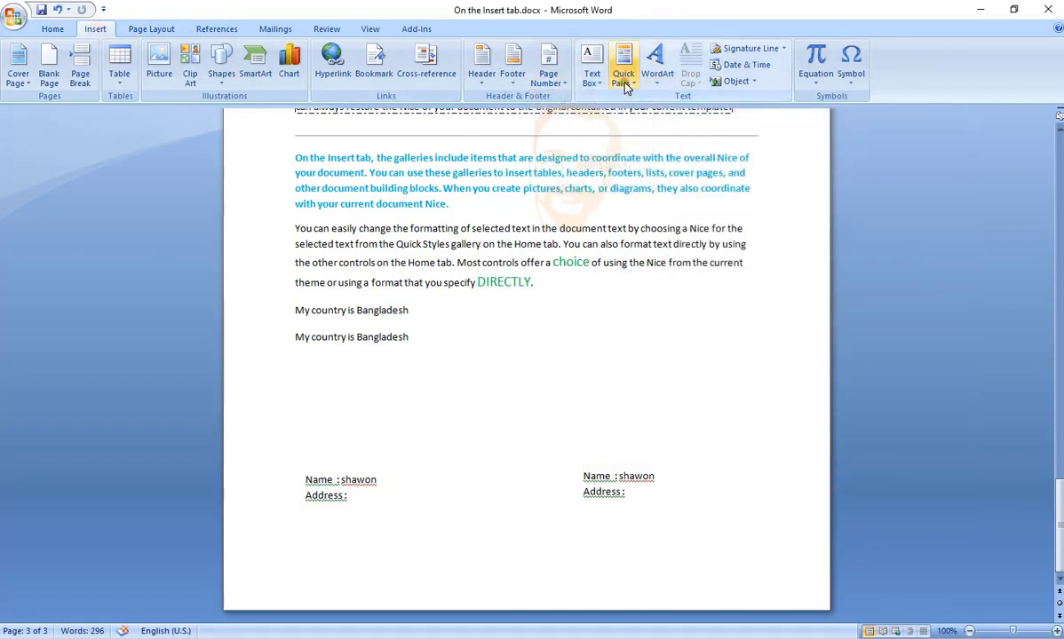
{"action": "left_click", "coordinate": [623, 72]}
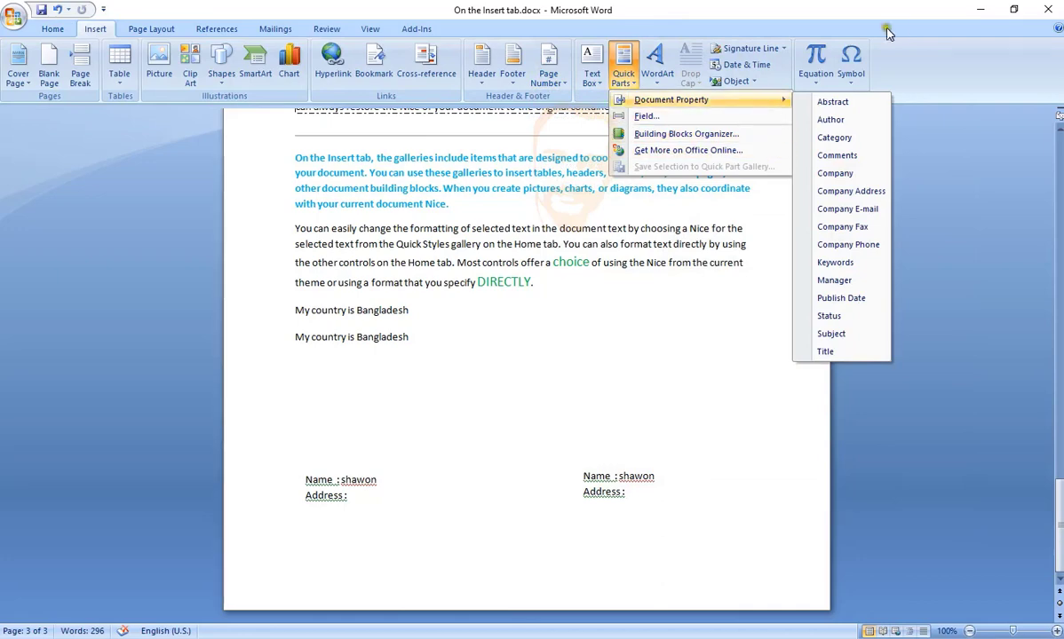
{"action": "left_click", "coordinate": [835, 27]}
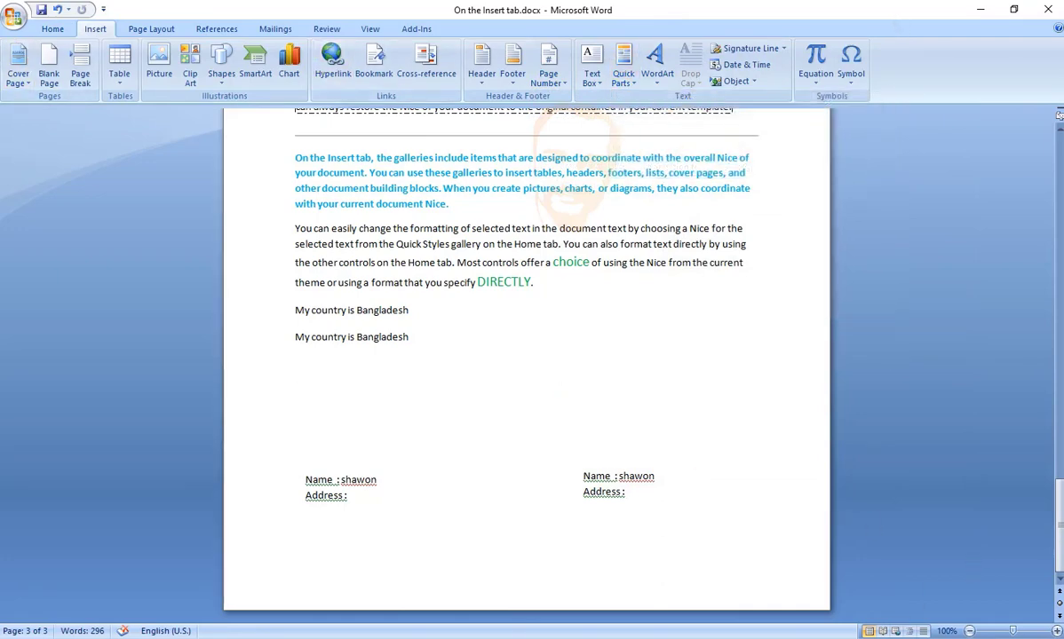
{"action": "left_click", "coordinate": [684, 542]}
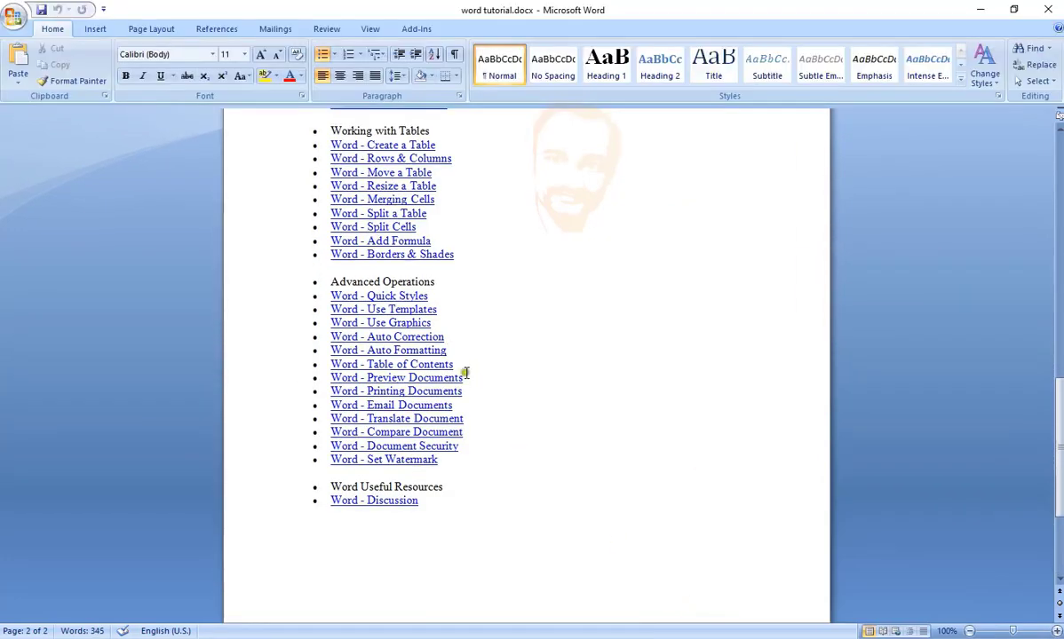
{"action": "left_click_drag", "start_coordinate": [459, 358], "coordinate": [441, 340]}
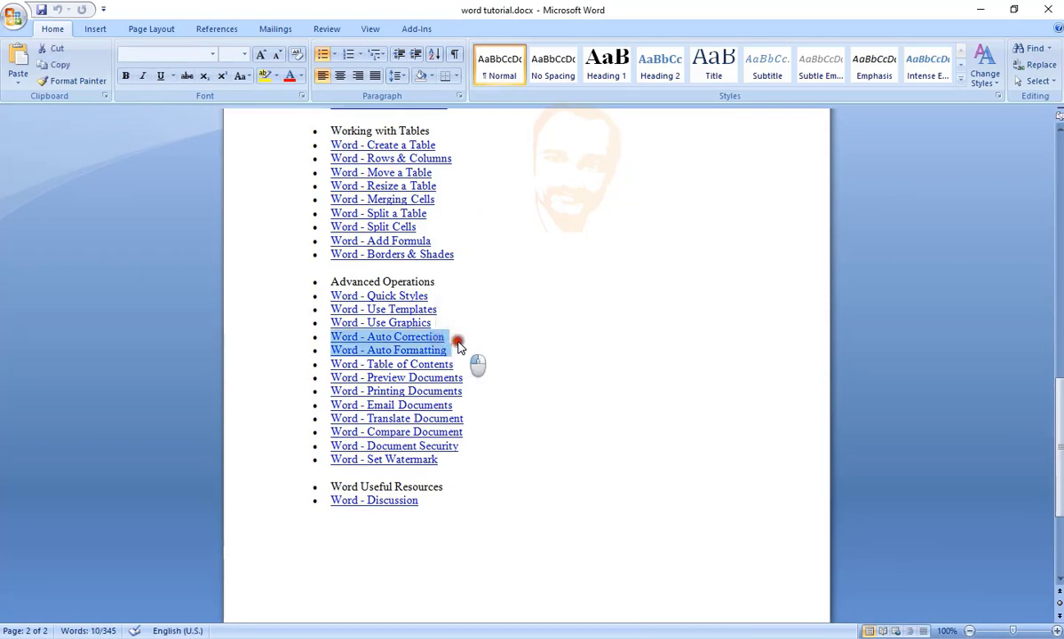
{"action": "left_click", "coordinate": [455, 340]}
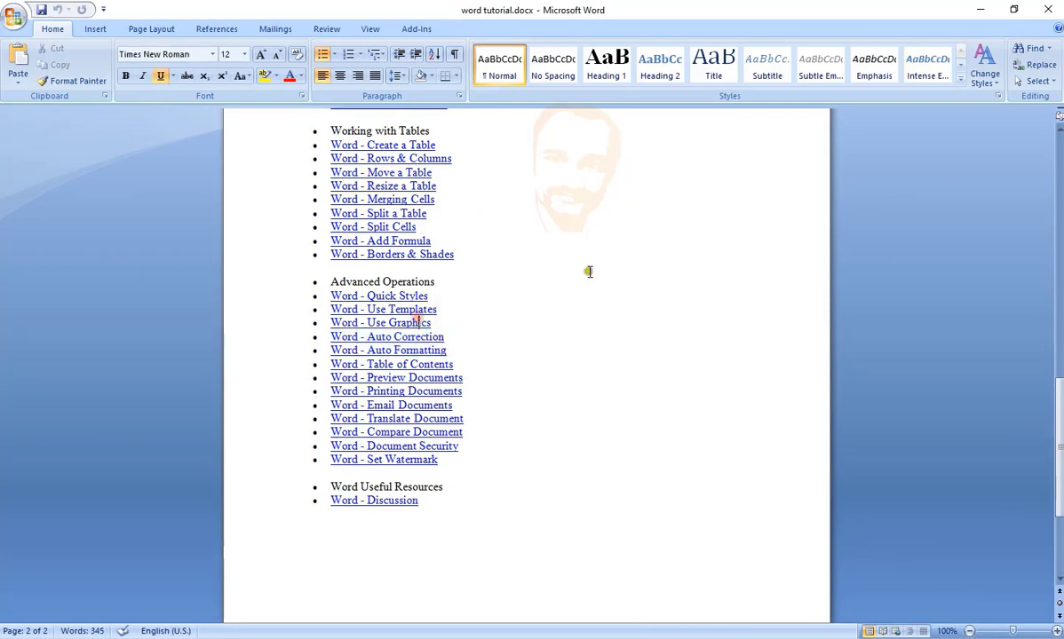
{"action": "key", "text": "alt+Tab"}
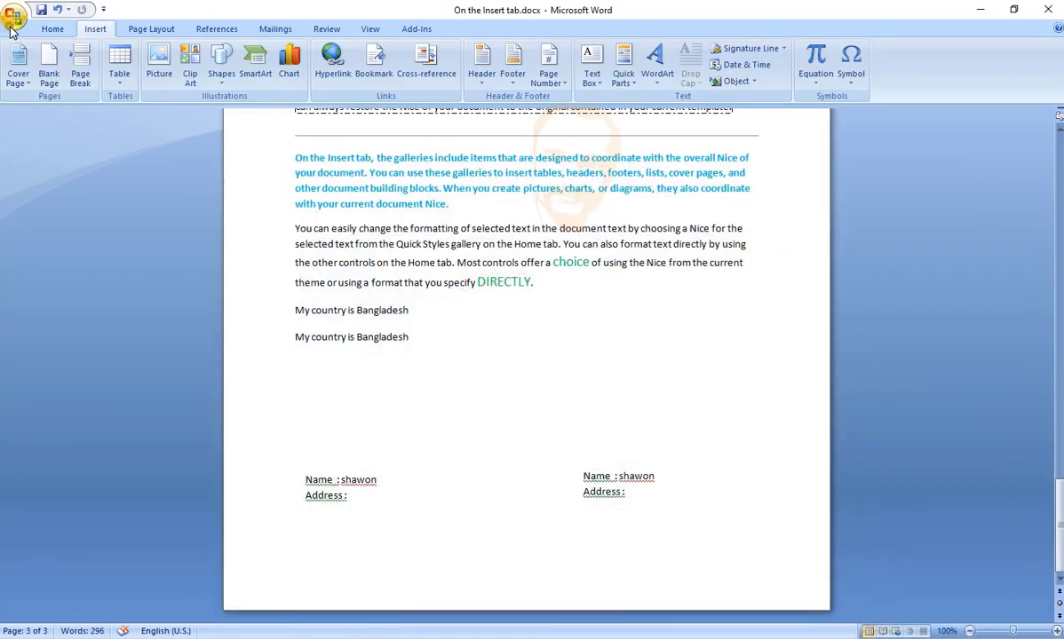
In Word Options > Proofing AutoCorrect, add an entry replacing 'nc' with 'Nice', then close both dialogs
{"action": "left_click", "coordinate": [13, 19]}
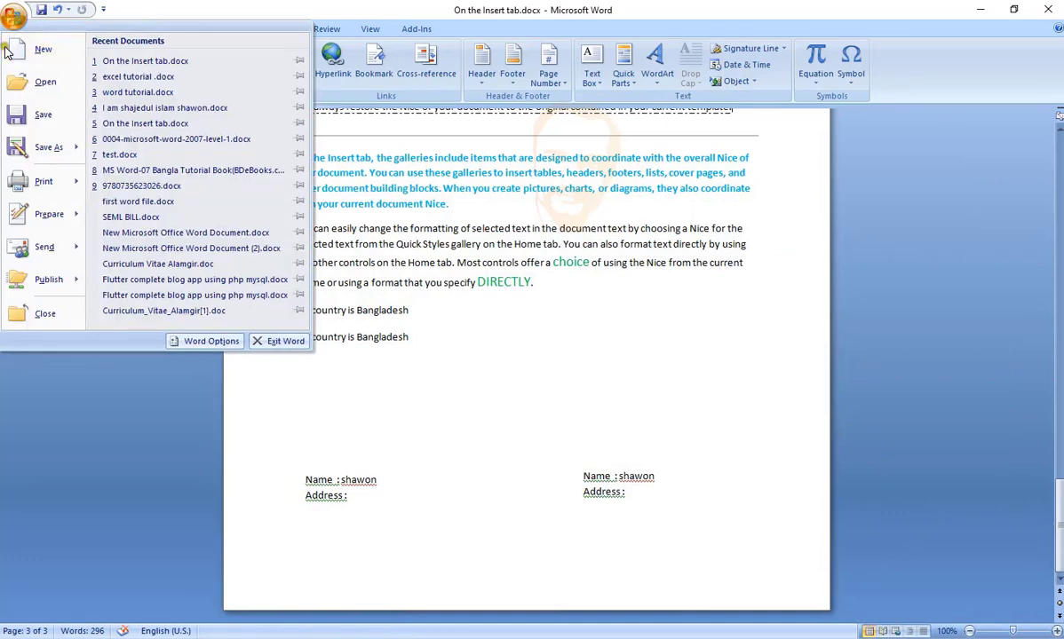
{"action": "left_click", "coordinate": [210, 342]}
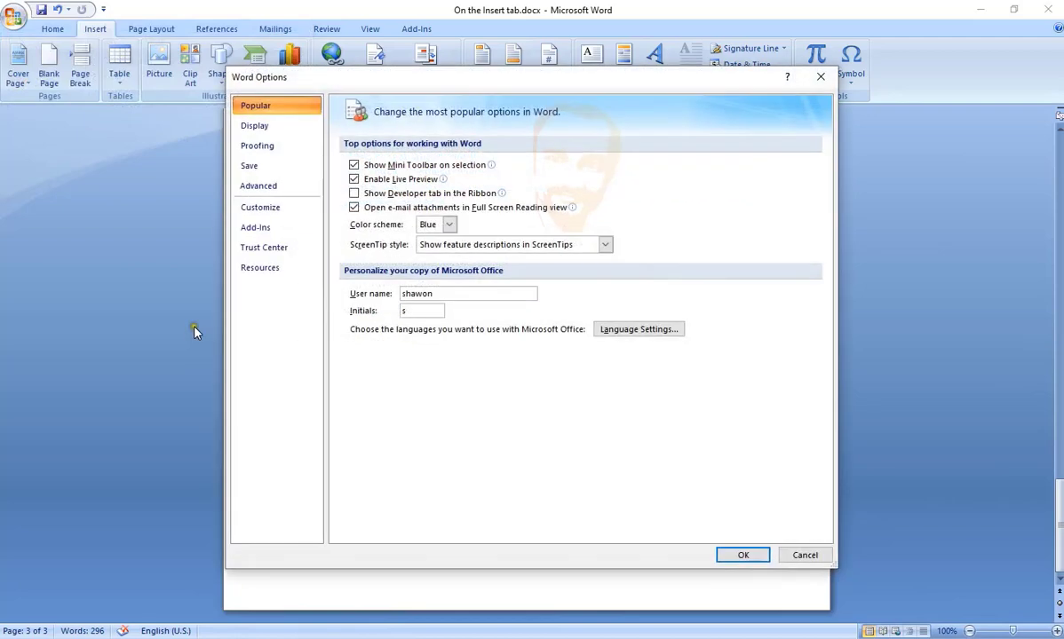
{"action": "left_click", "coordinate": [278, 148]}
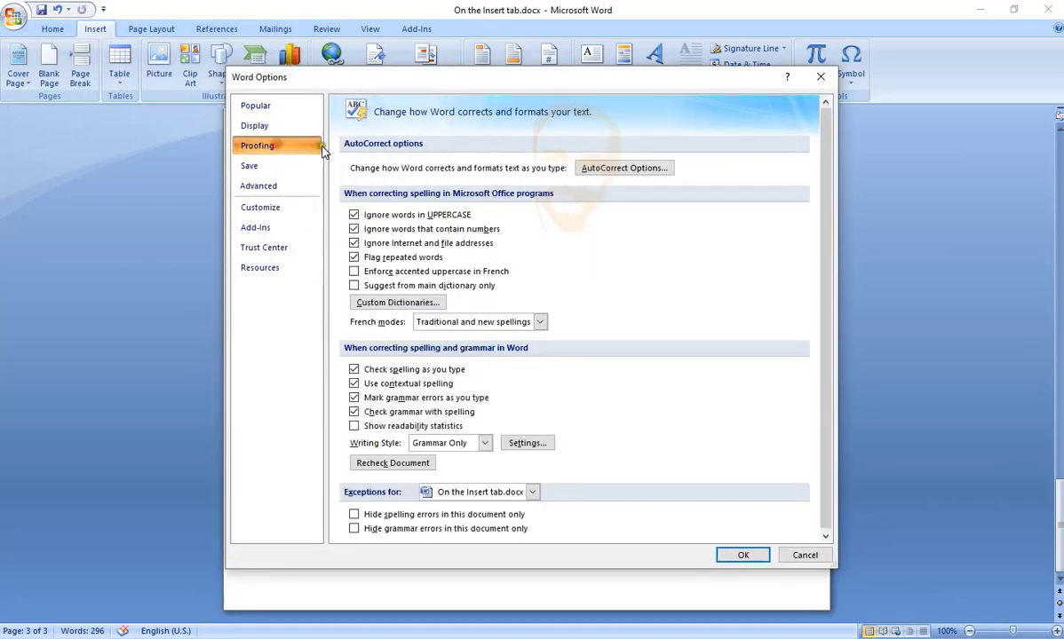
{"action": "left_click", "coordinate": [602, 169]}
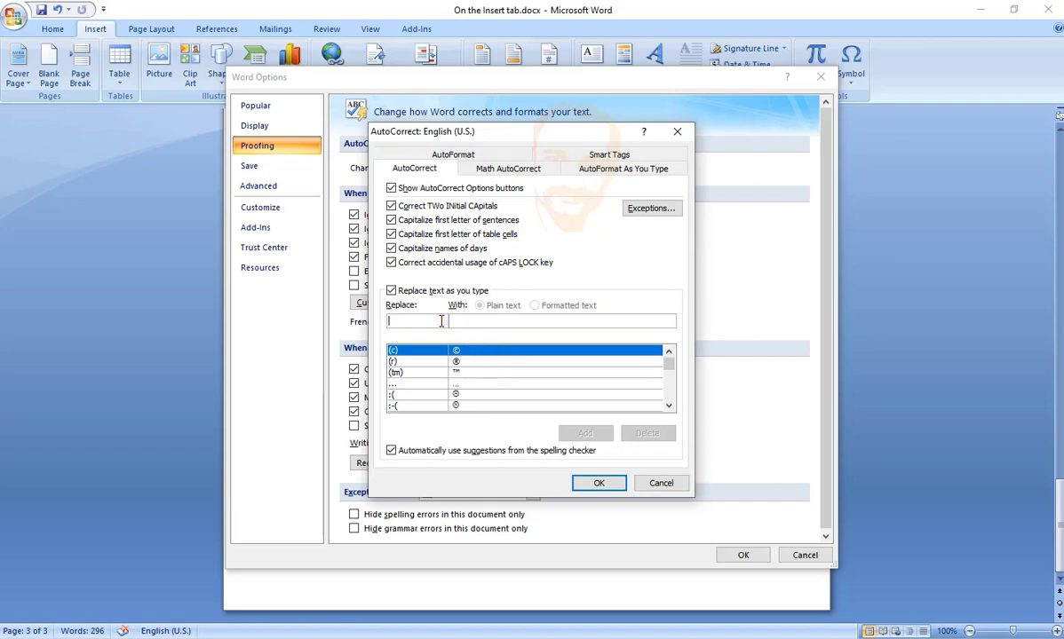
{"action": "type", "text": "nc"}
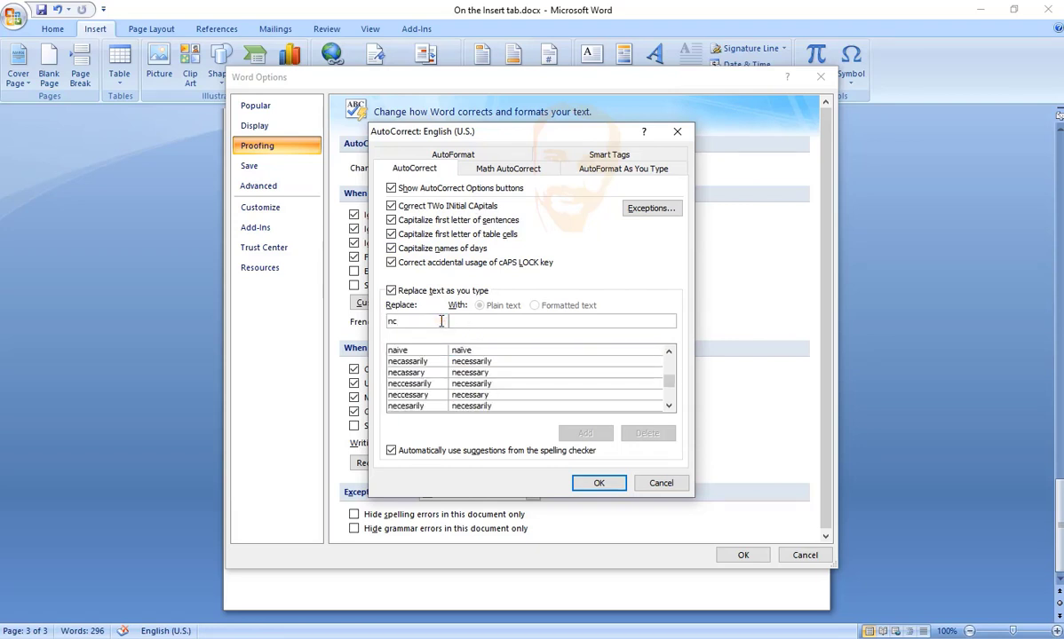
{"action": "type", "text": "Nice"}
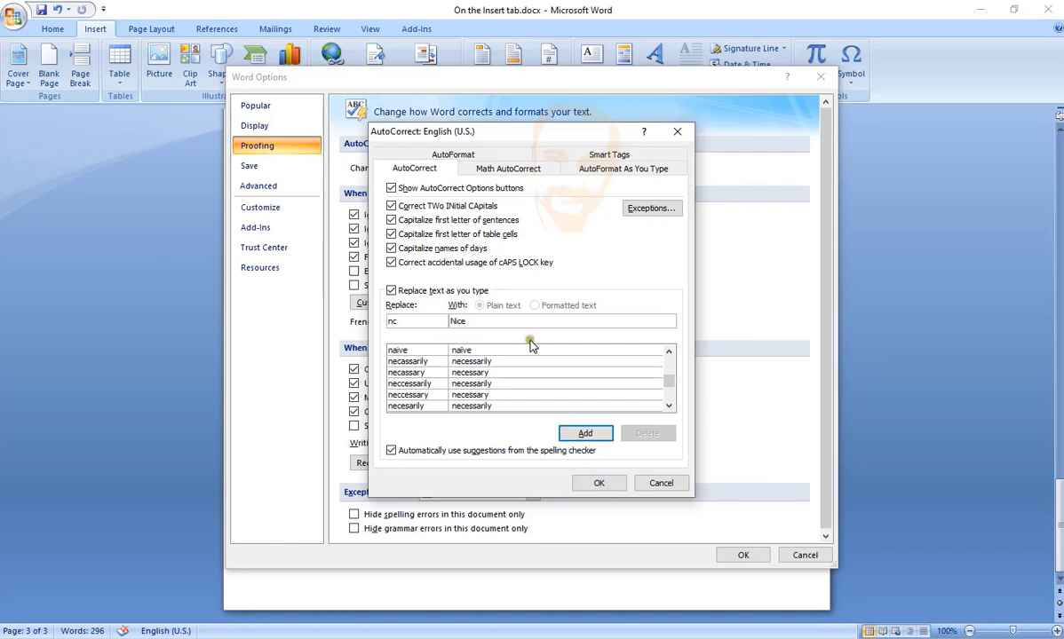
{"action": "left_click", "coordinate": [585, 432]}
{"action": "left_click", "coordinate": [600, 483]}
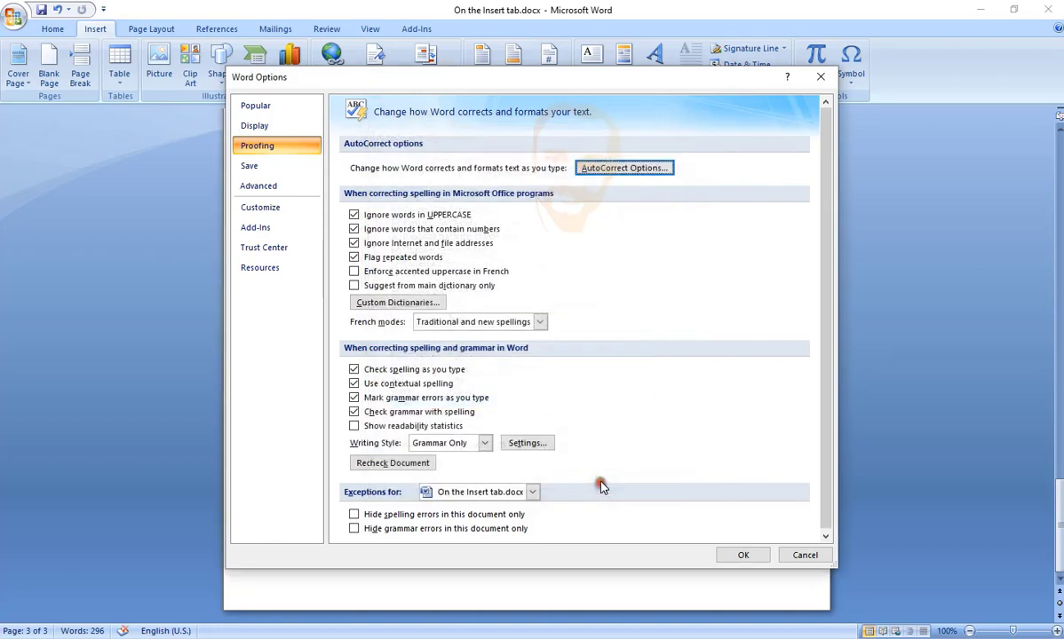
{"action": "left_click", "coordinate": [741, 556]}
{"action": "left_click", "coordinate": [293, 368]}
On a new line, type nc so it expands to 'Nice', and select it
{"action": "key", "text": "Return"}
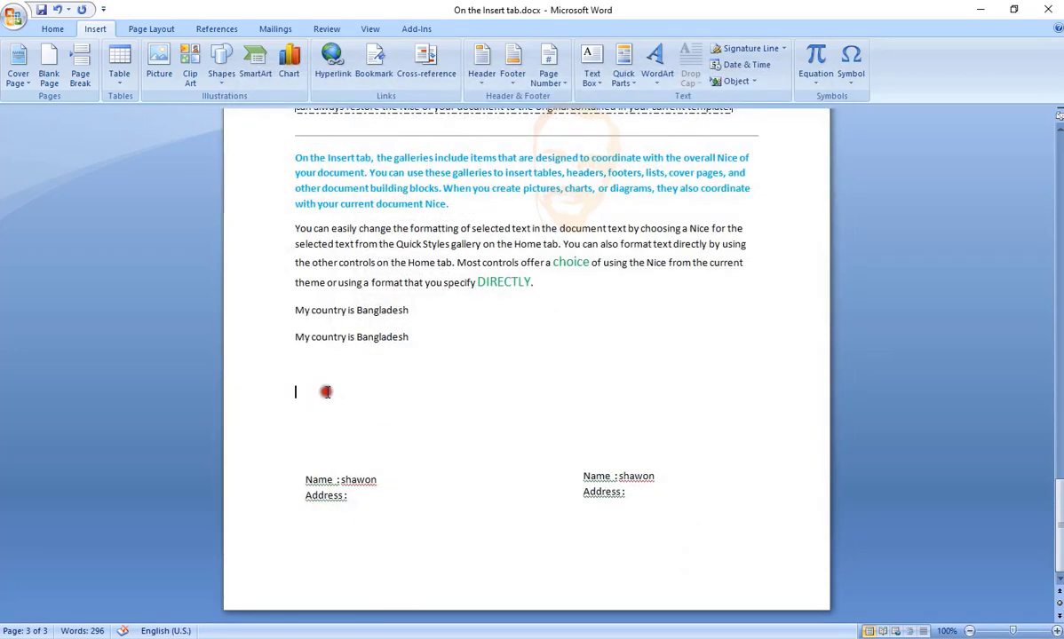
{"action": "type", "text": "n"}
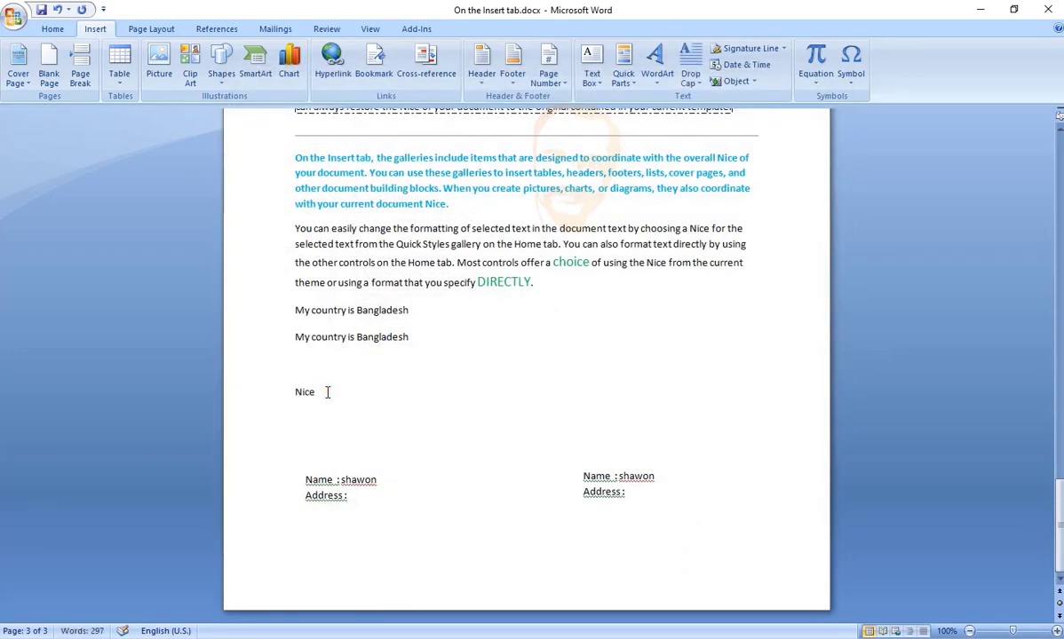
{"action": "left_click_drag", "start_coordinate": [322, 392], "coordinate": [273, 392]}
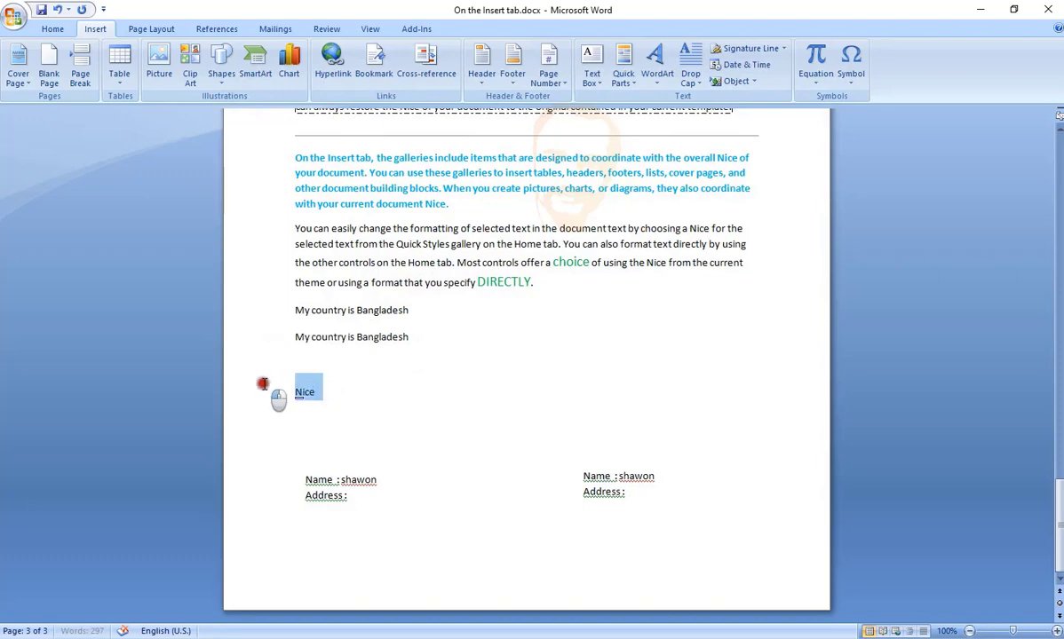
Review the AutoCorrect, AutoFormat As You Type, Math AutoCorrect and Smart Tags tabs, then Cancel
{"action": "left_click", "coordinate": [14, 16]}
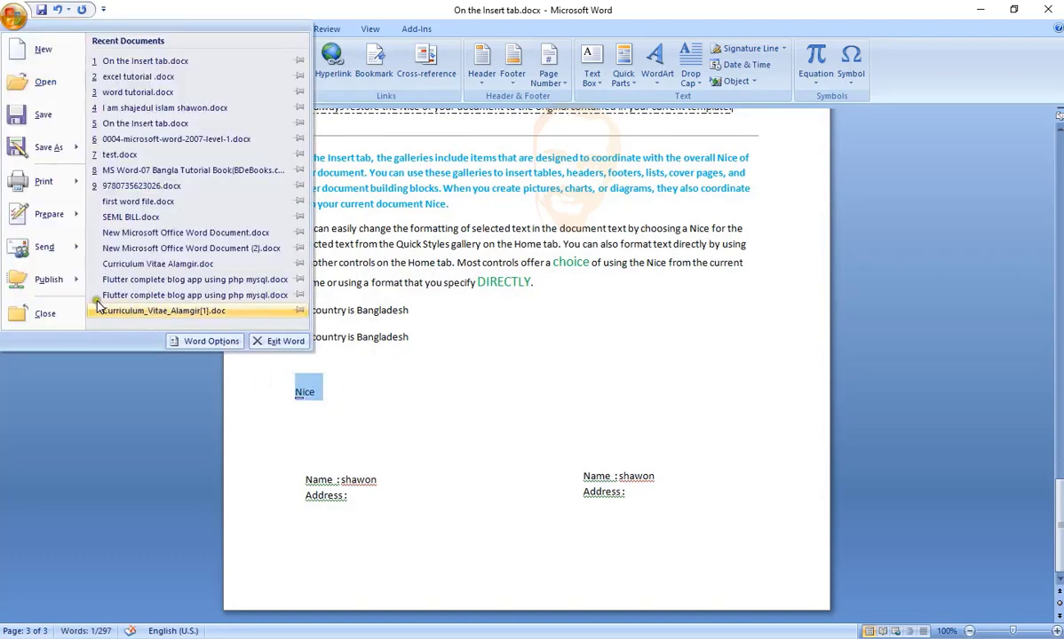
{"action": "left_click", "coordinate": [206, 341]}
{"action": "left_click", "coordinate": [271, 146]}
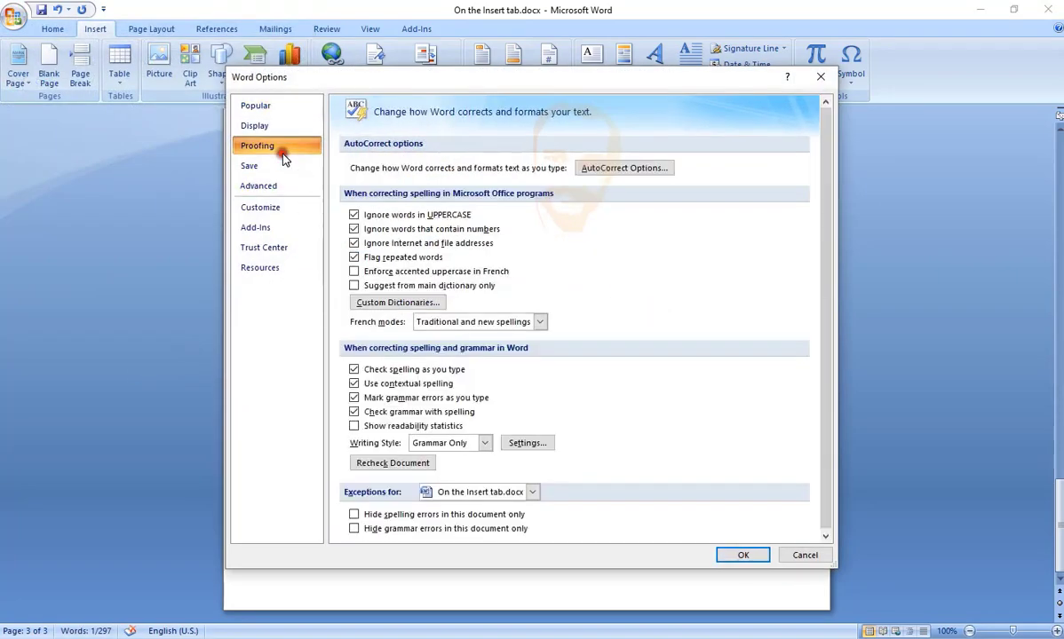
{"action": "left_click", "coordinate": [622, 167]}
{"action": "left_click", "coordinate": [399, 320]}
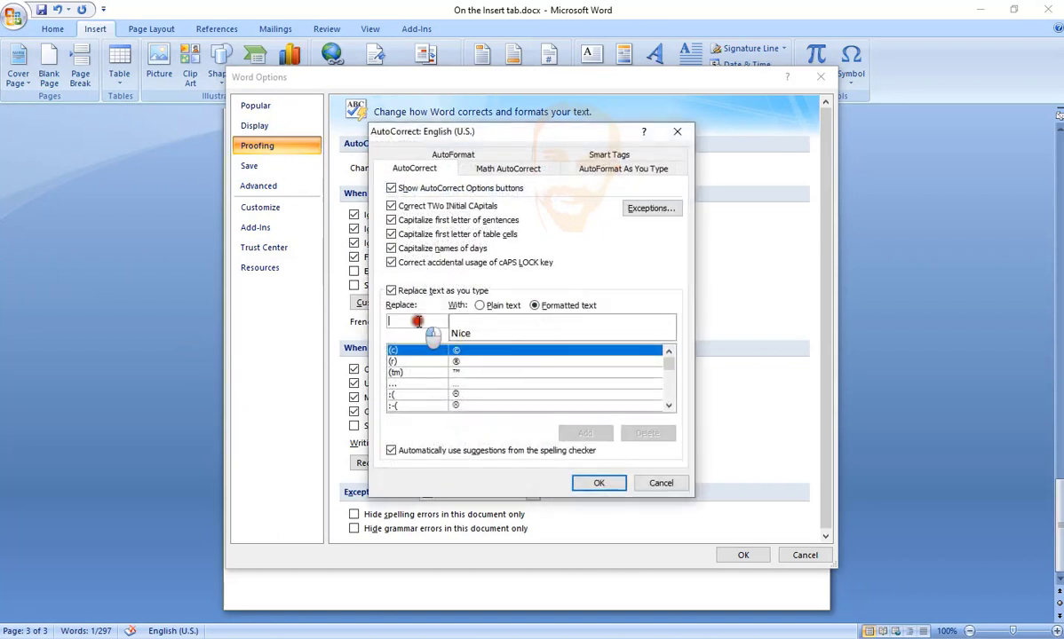
{"action": "left_click_drag", "start_coordinate": [670, 366], "coordinate": [678, 401]}
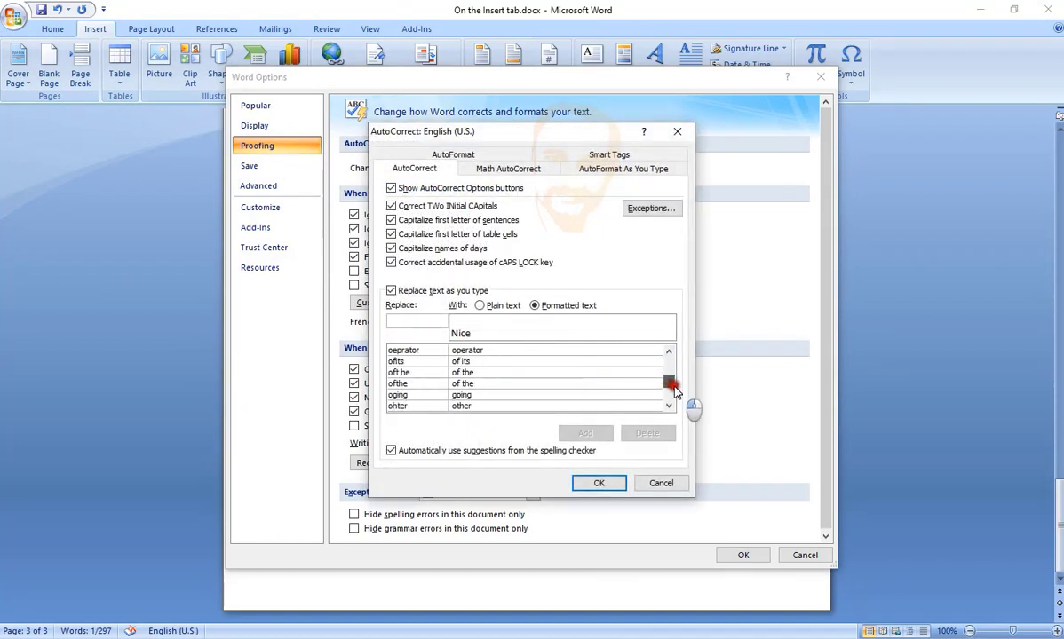
{"action": "left_click", "coordinate": [401, 384]}
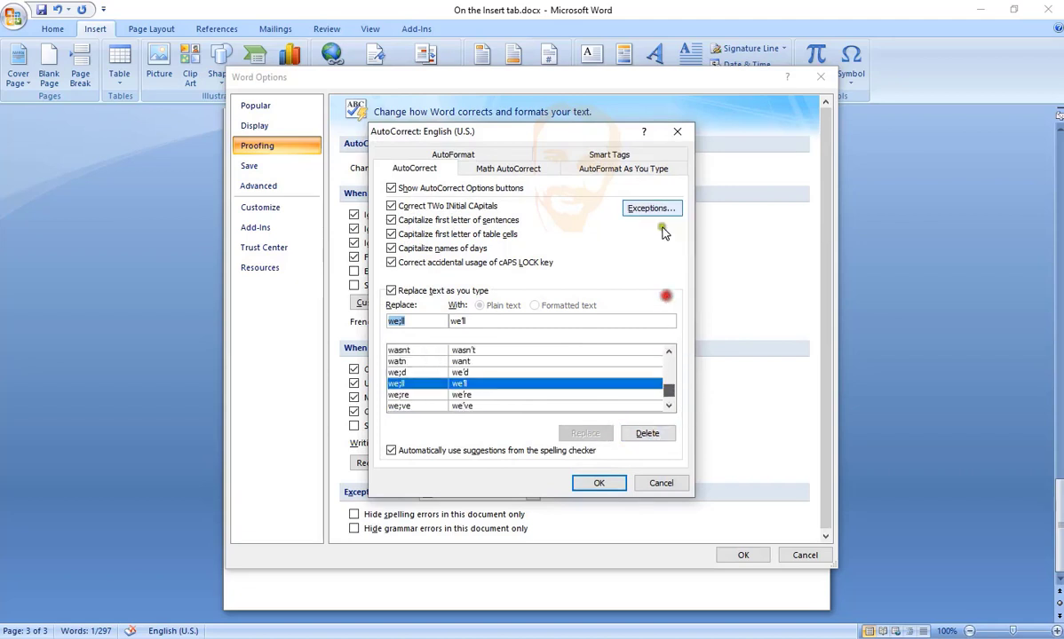
{"action": "left_click", "coordinate": [633, 171]}
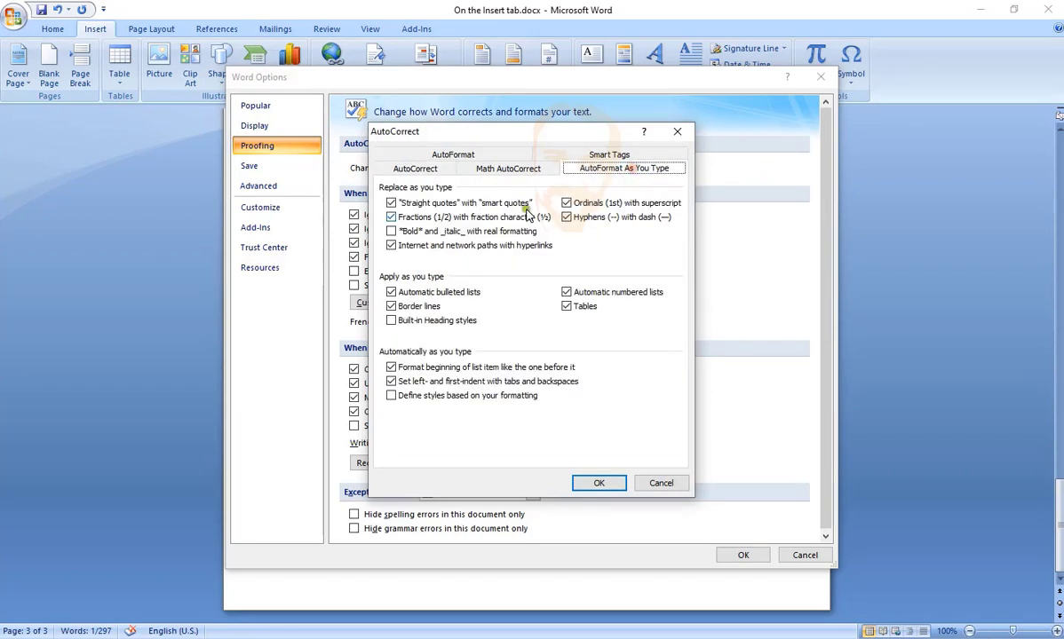
{"action": "left_click", "coordinate": [508, 168]}
{"action": "left_click", "coordinate": [570, 153]}
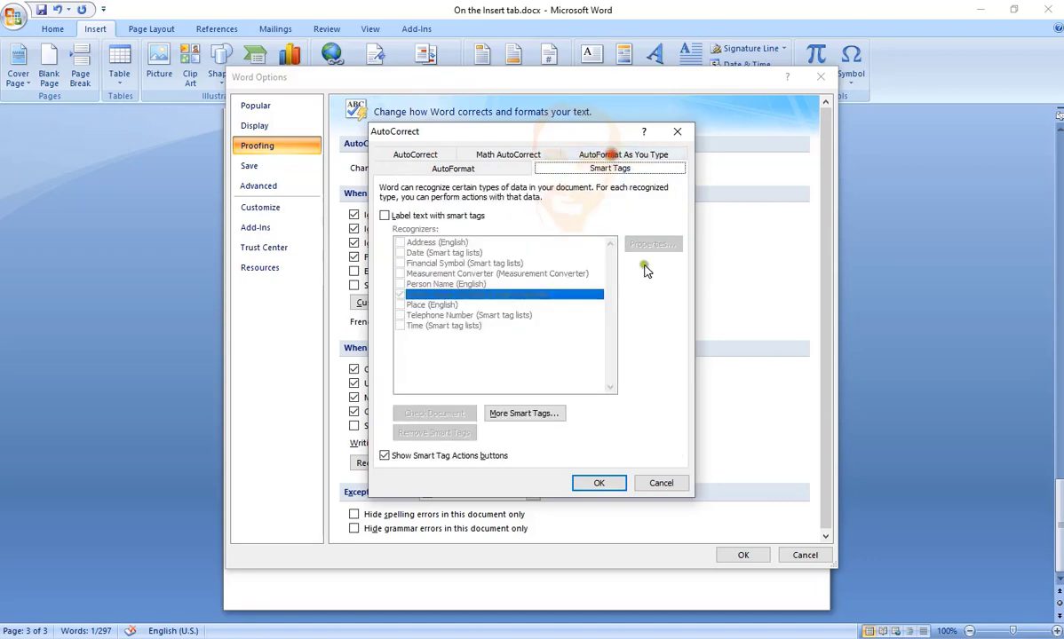
{"action": "left_click", "coordinate": [660, 483]}
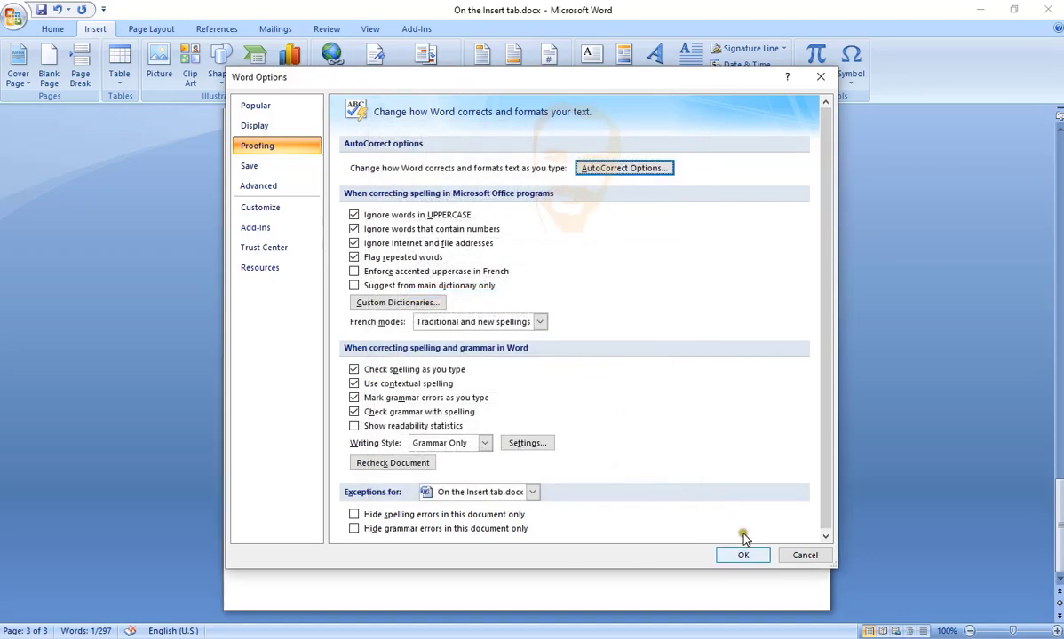
Add the Font... command from Popular Commands to the Quick Access Toolbar and confirm with OK
{"action": "left_click", "coordinate": [266, 210]}
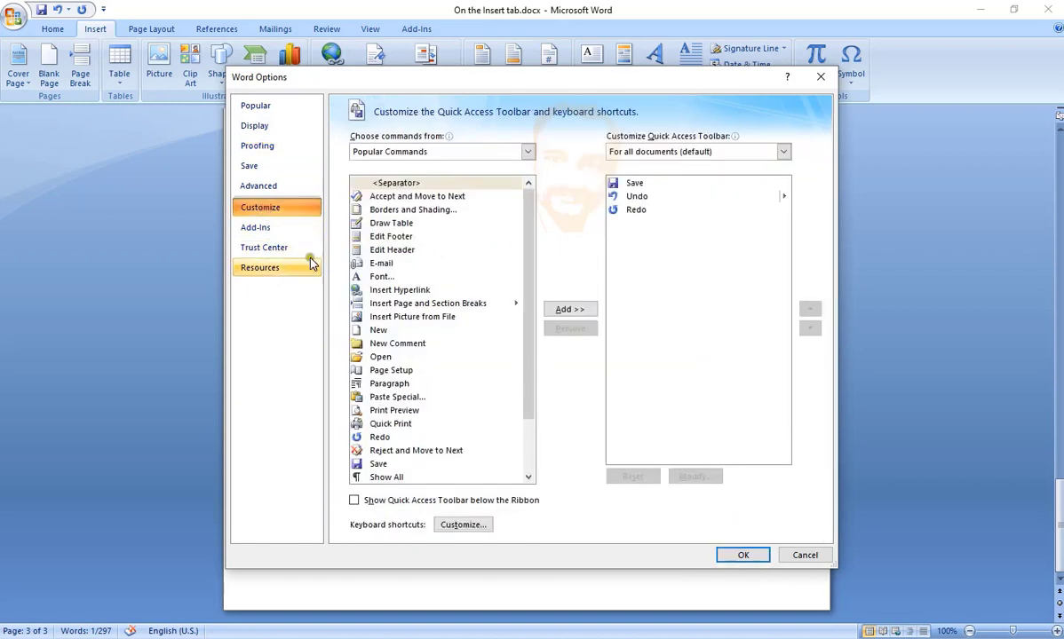
{"action": "left_click", "coordinate": [374, 264]}
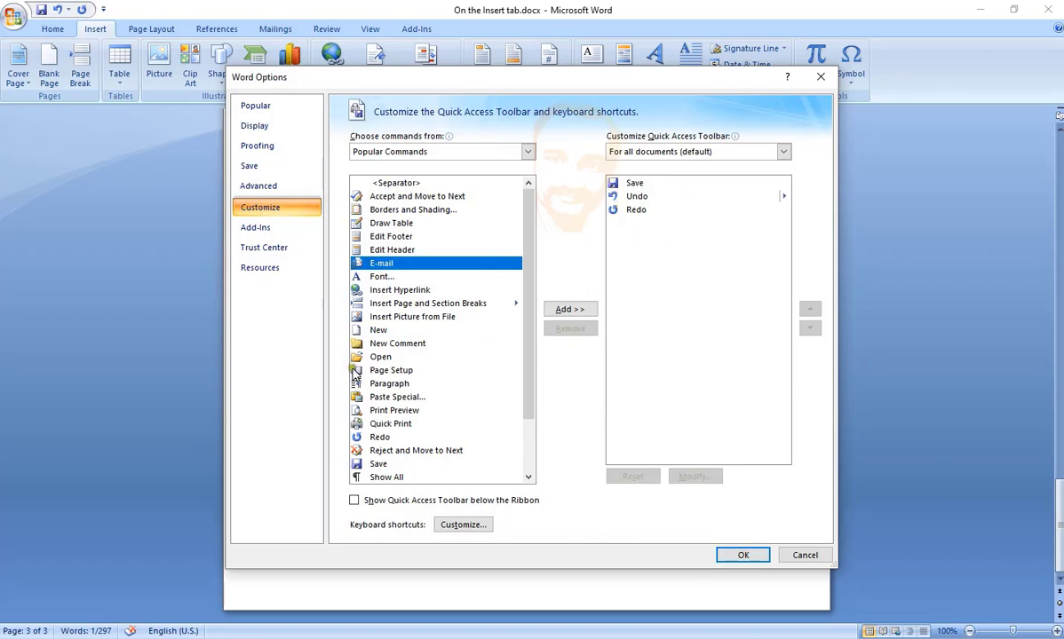
{"action": "left_click", "coordinate": [383, 276]}
{"action": "left_click", "coordinate": [570, 309]}
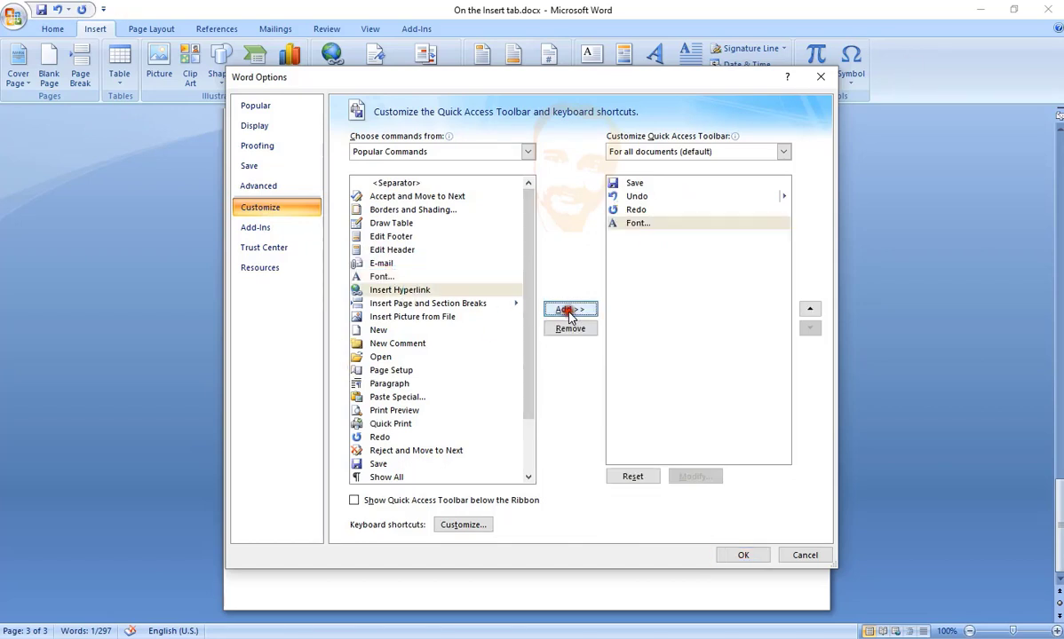
{"action": "left_click", "coordinate": [739, 551]}
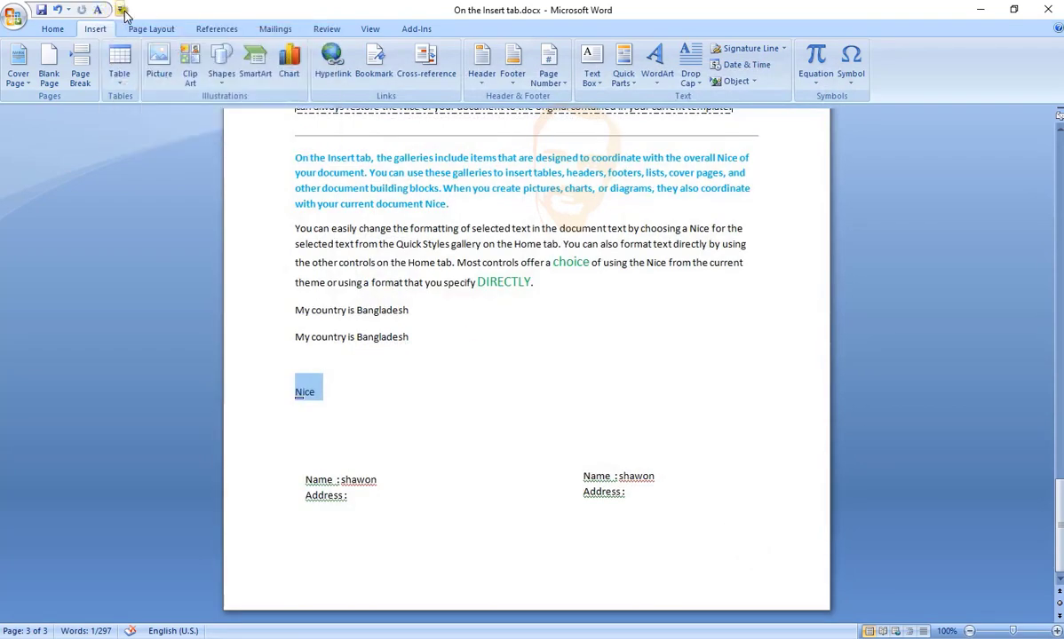
Add Draw Table to the Quick Access Toolbar from its Customize dropdown list
{"action": "left_click", "coordinate": [121, 9]}
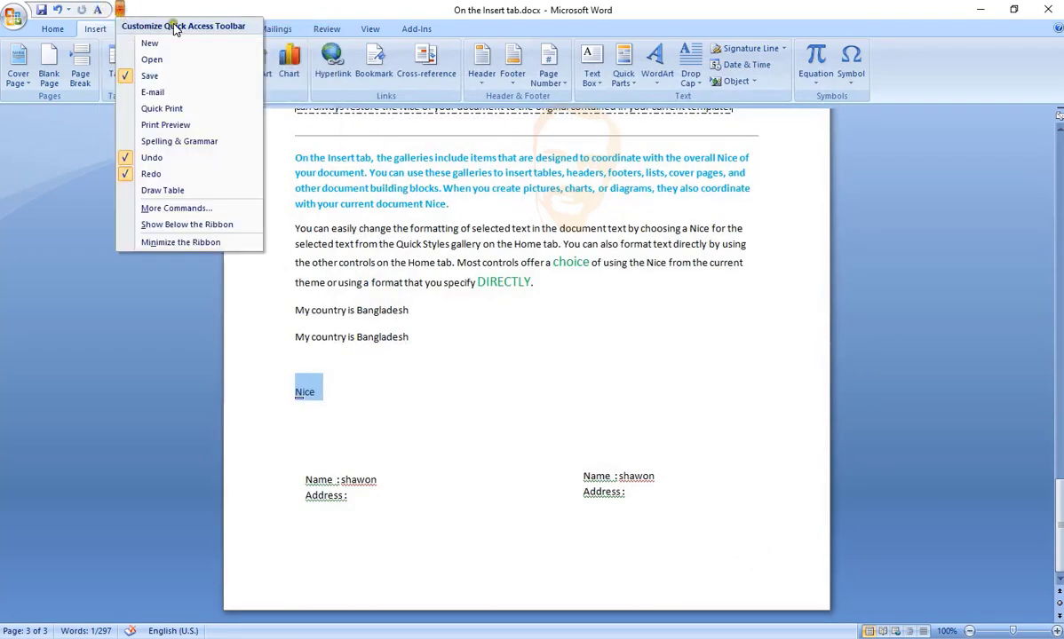
{"action": "left_click", "coordinate": [195, 197]}
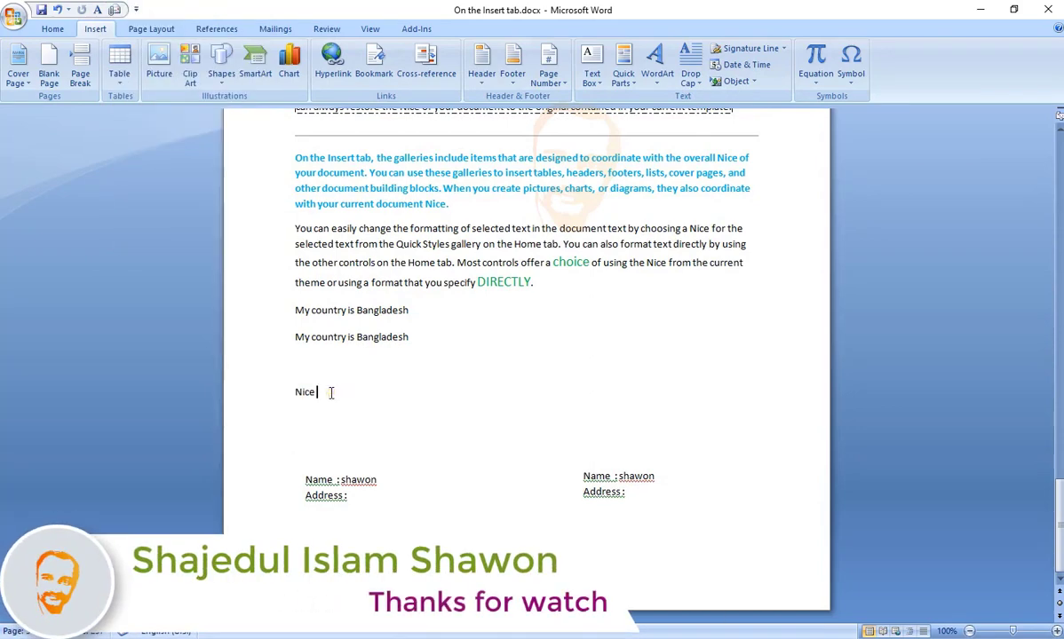
{"action": "scroll", "coordinate": [493, 408], "scroll_direction": "up", "scroll_amount": 2}
{"action": "scroll", "coordinate": [494, 408], "scroll_direction": "up", "scroll_amount": 2}
{"action": "scroll", "coordinate": [494, 408], "scroll_direction": "down", "scroll_amount": 2}
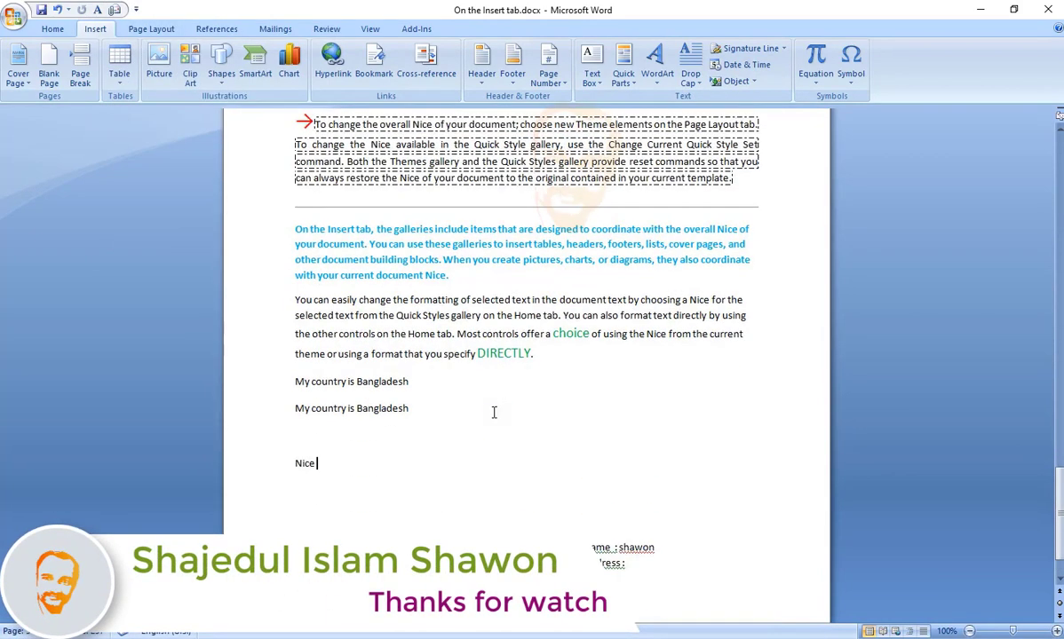
{"action": "scroll", "coordinate": [493, 409], "scroll_direction": "down", "scroll_amount": 2}
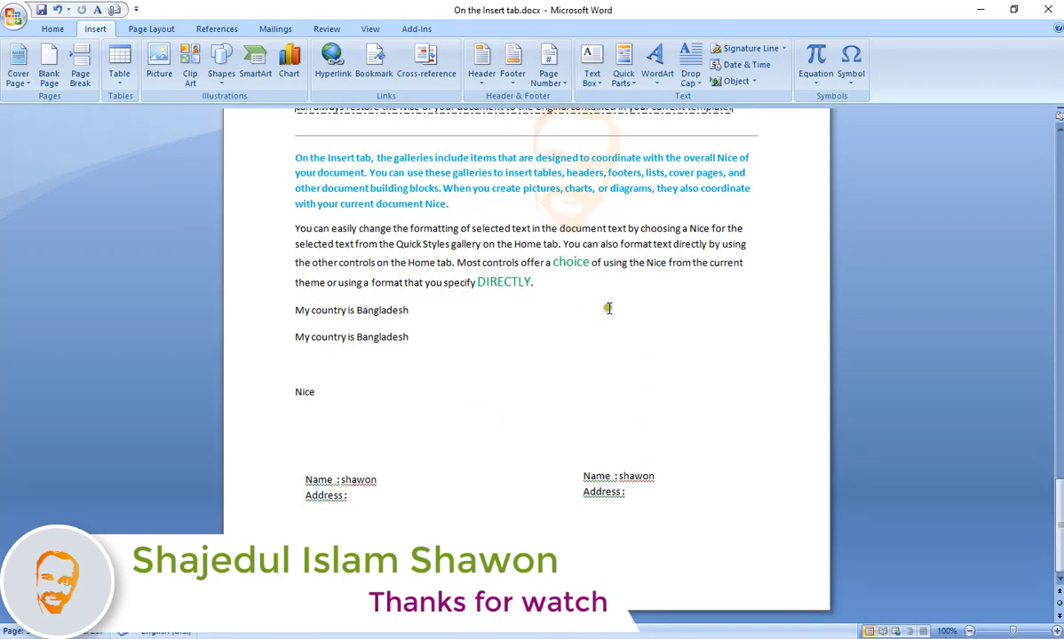
{"action": "scroll", "coordinate": [608, 308], "scroll_direction": "up", "scroll_amount": 2}
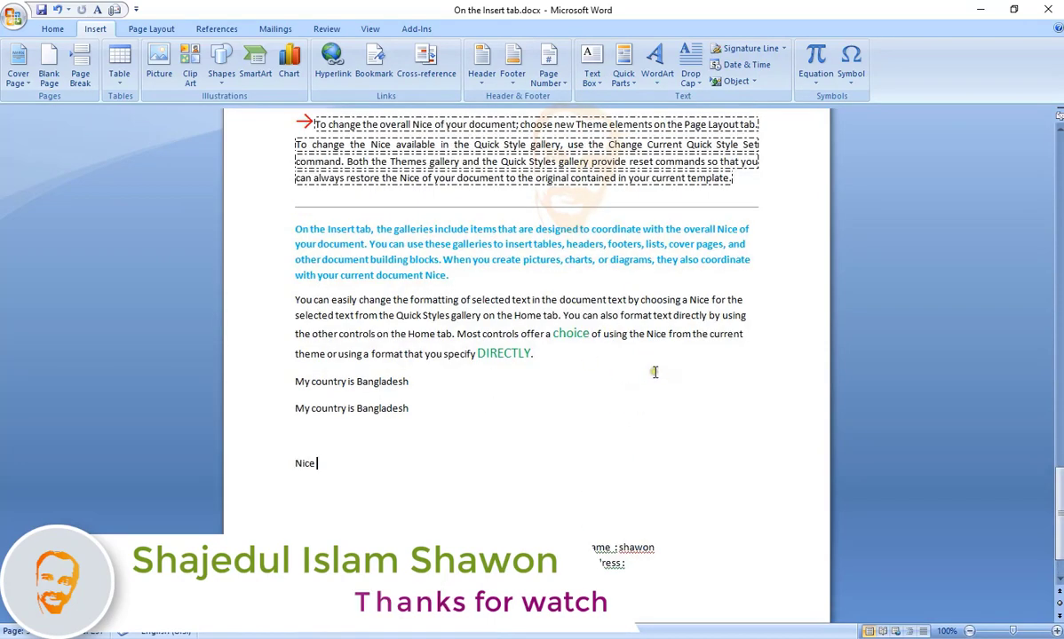